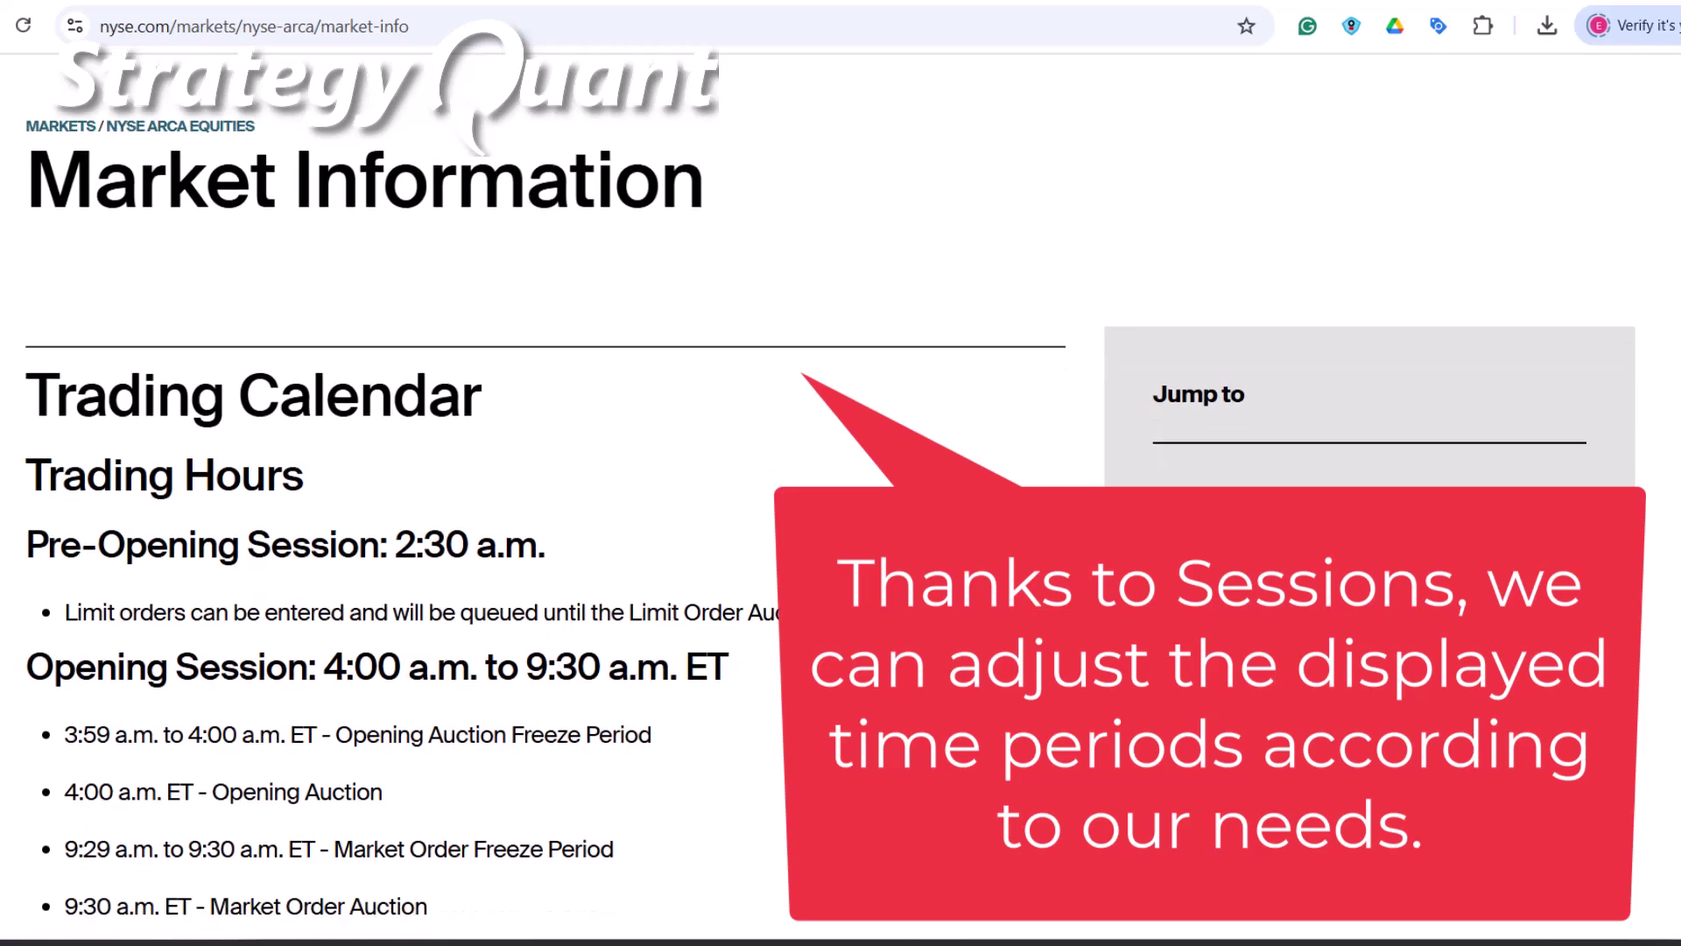
Scroll through the NYSE Arca Market Information page to read its trading hours.
scroll(840, 517, "down", 2)
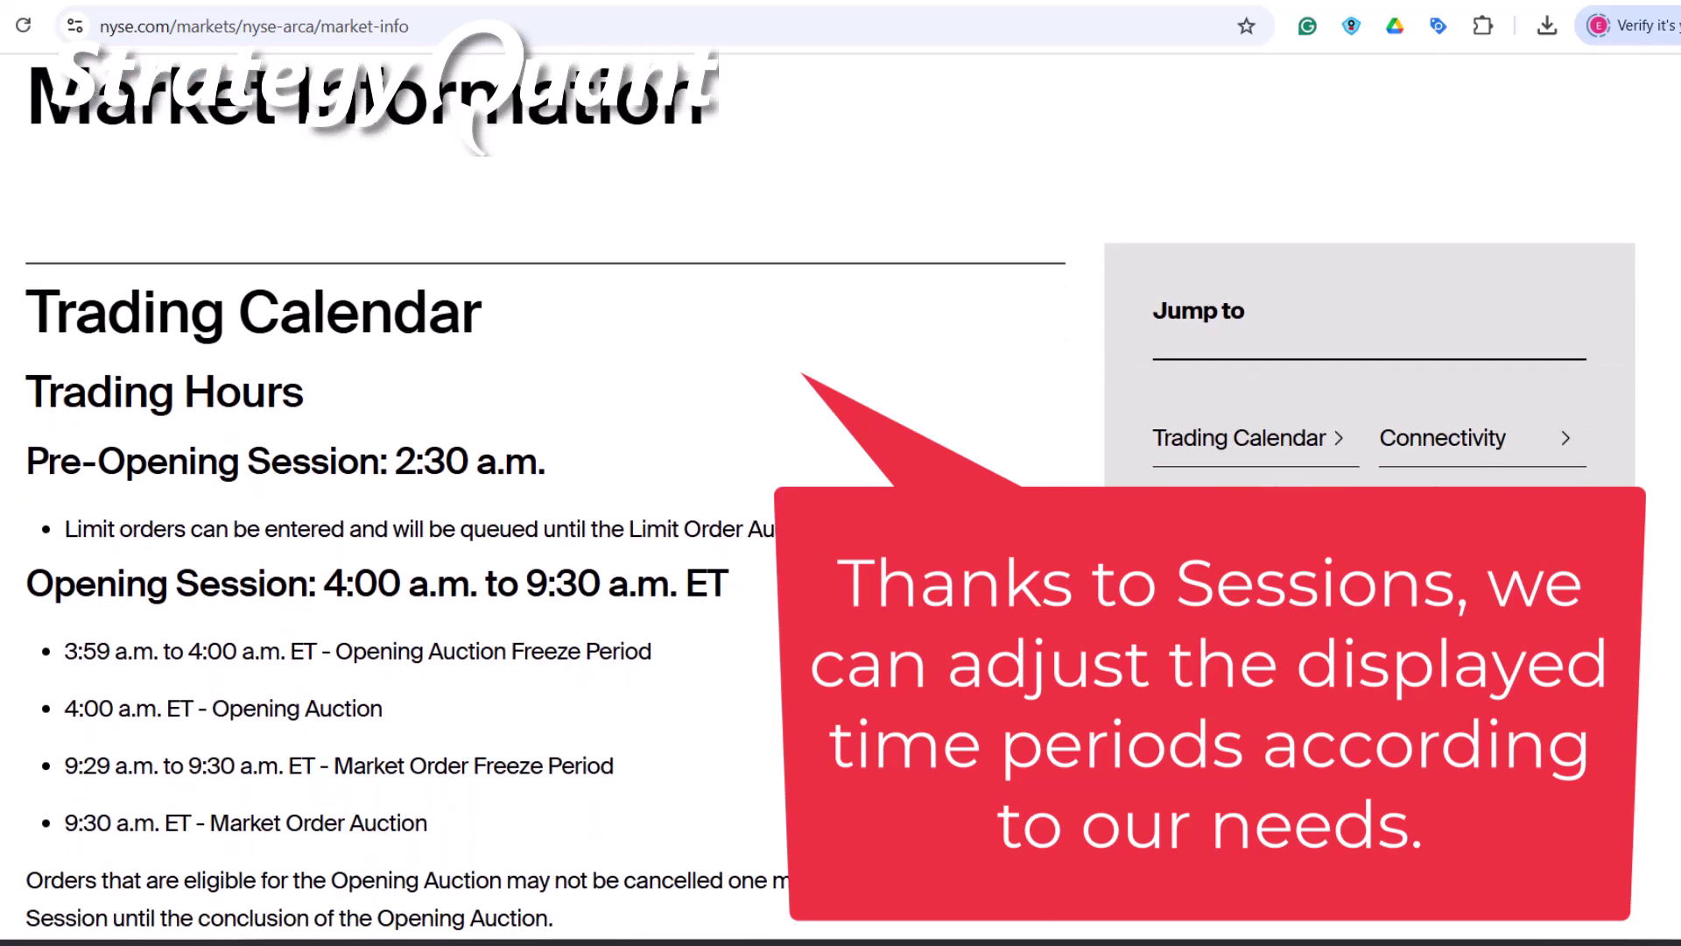
scroll(840, 517, "down", 1)
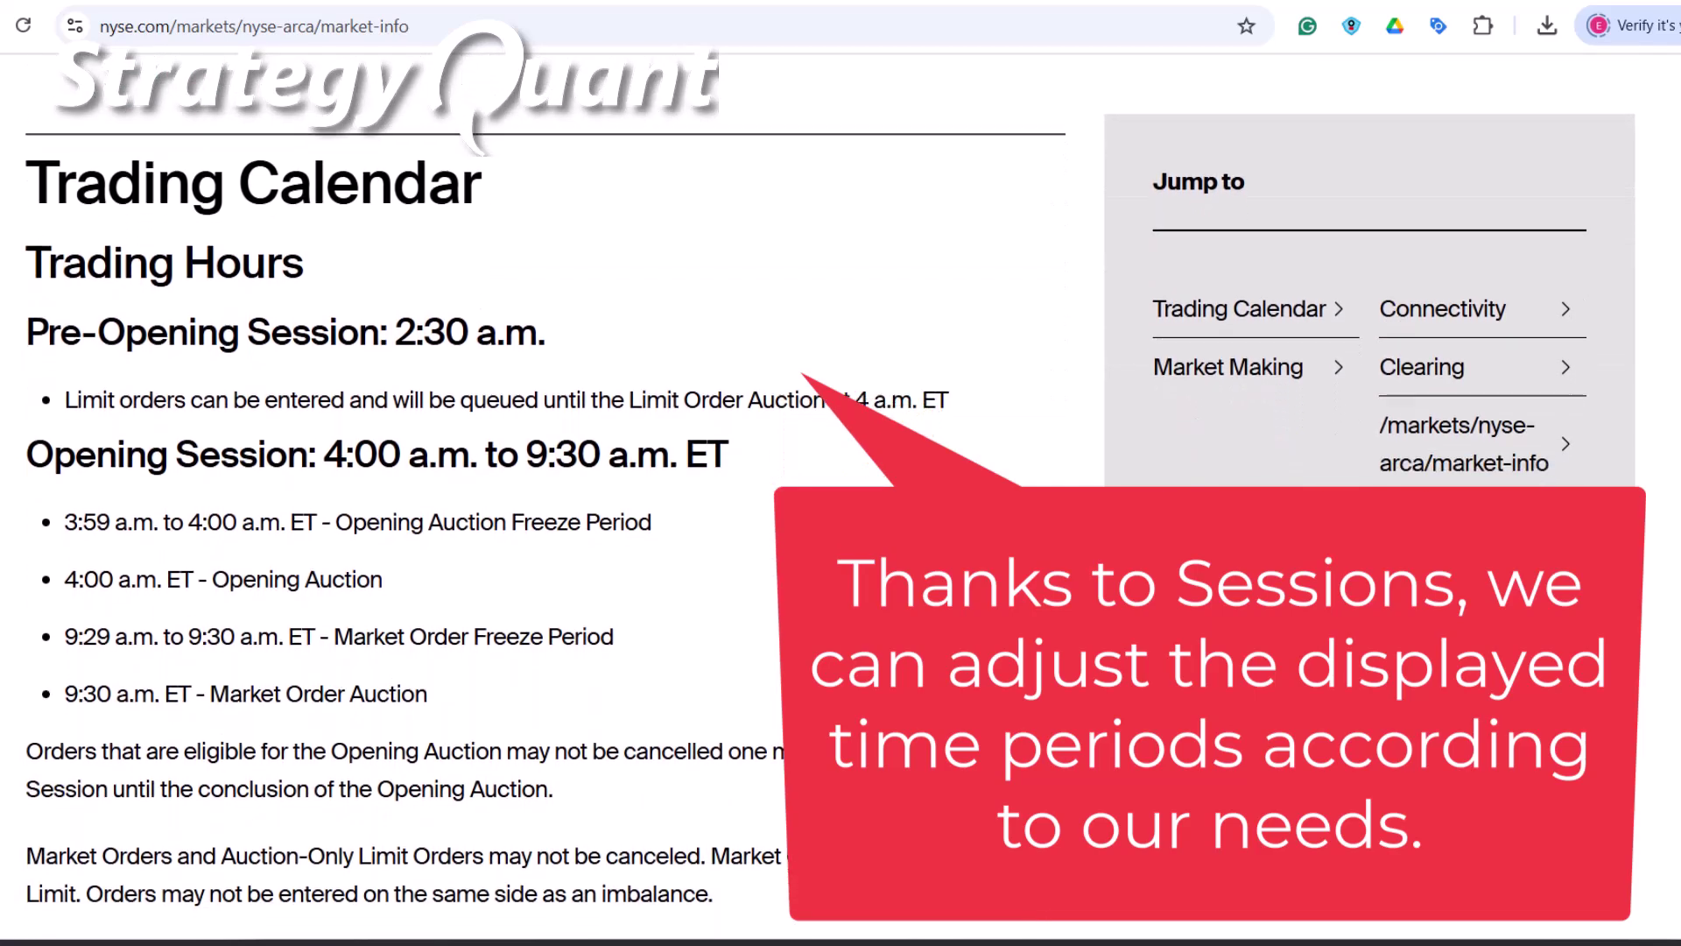
scroll(840, 517, "down", 1)
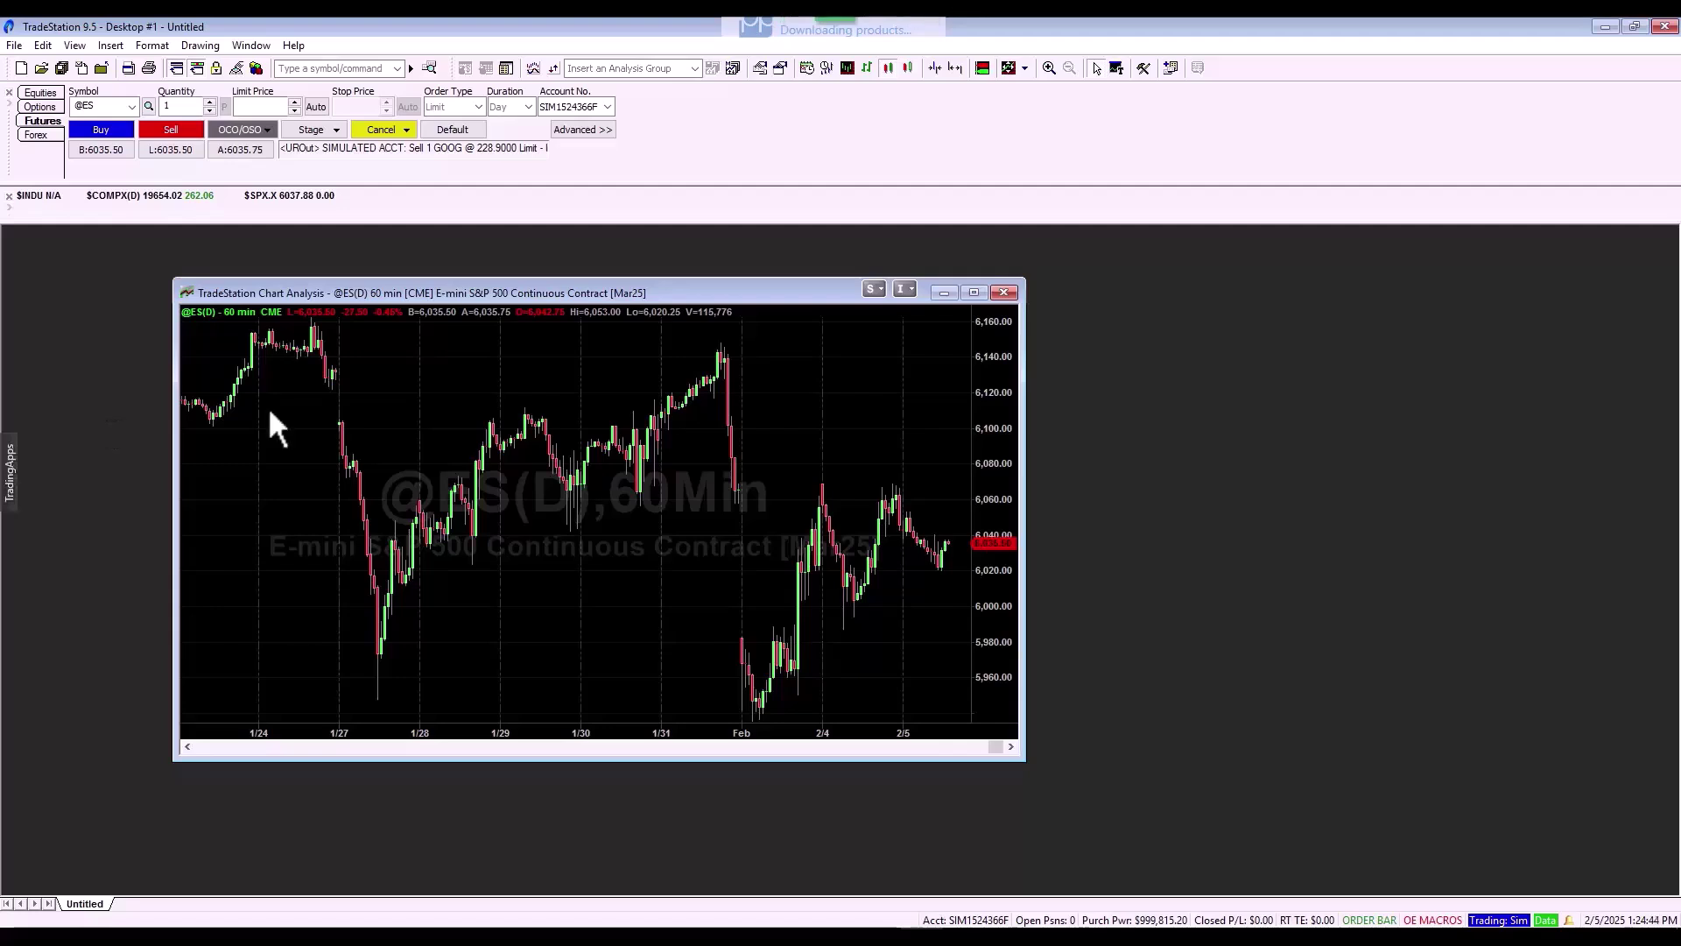
Open a new Chart Analysis window from File > New > TradingApp Window.
left_click(16, 46)
mouse_move(35, 67)
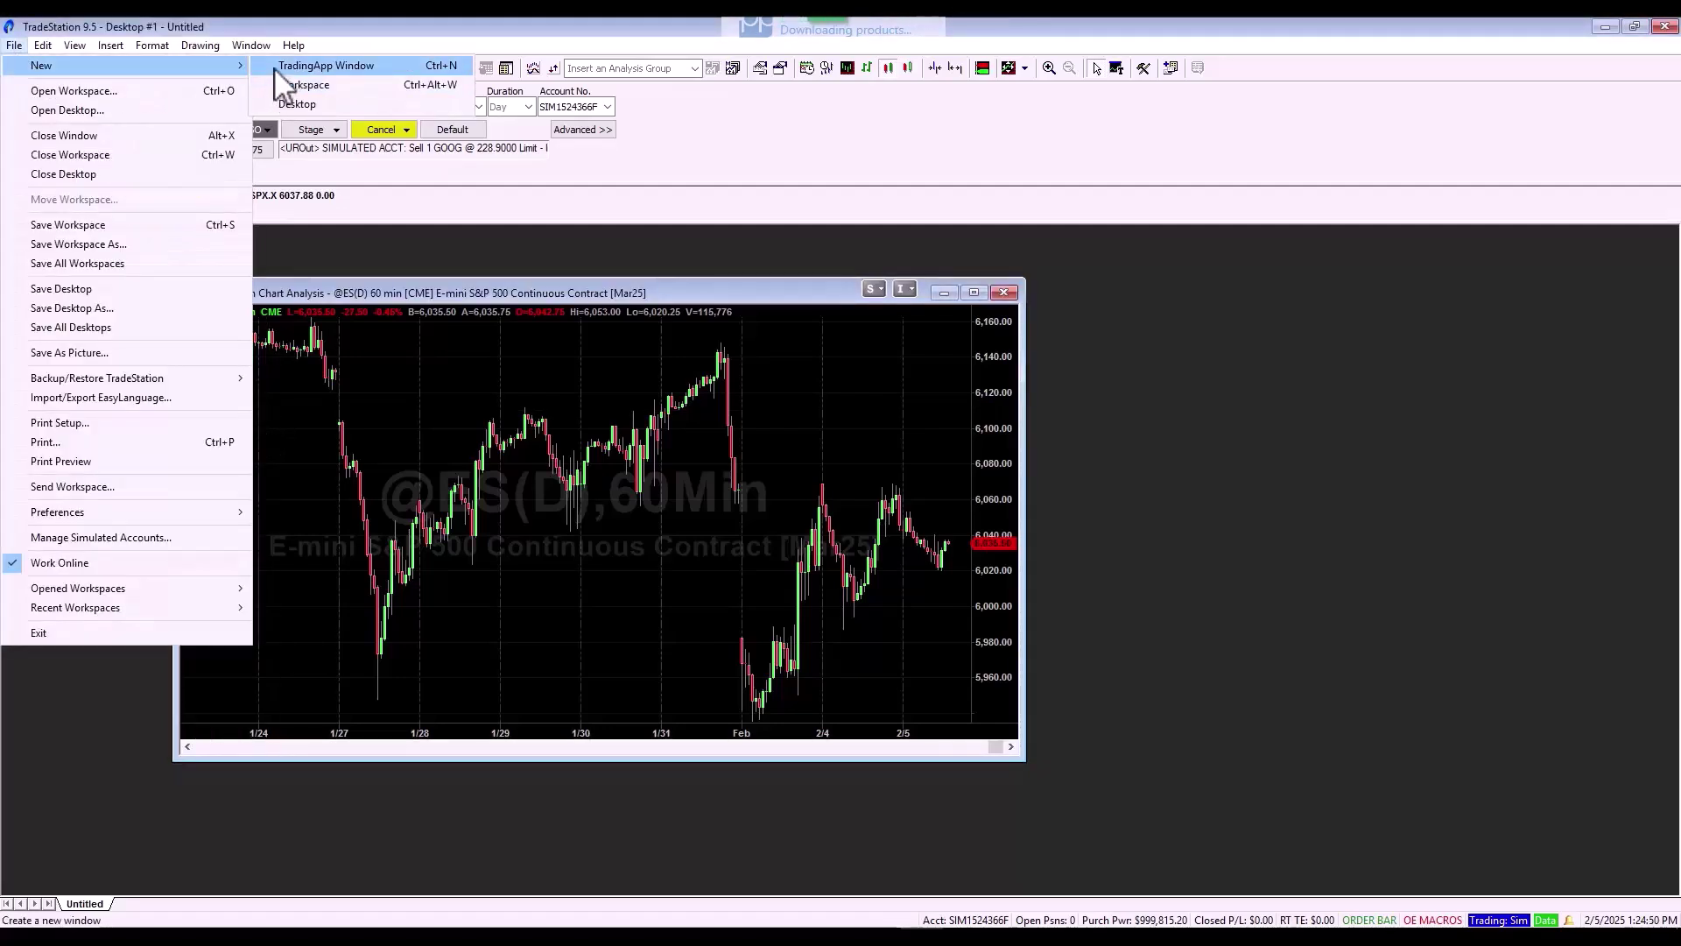
left_click(302, 66)
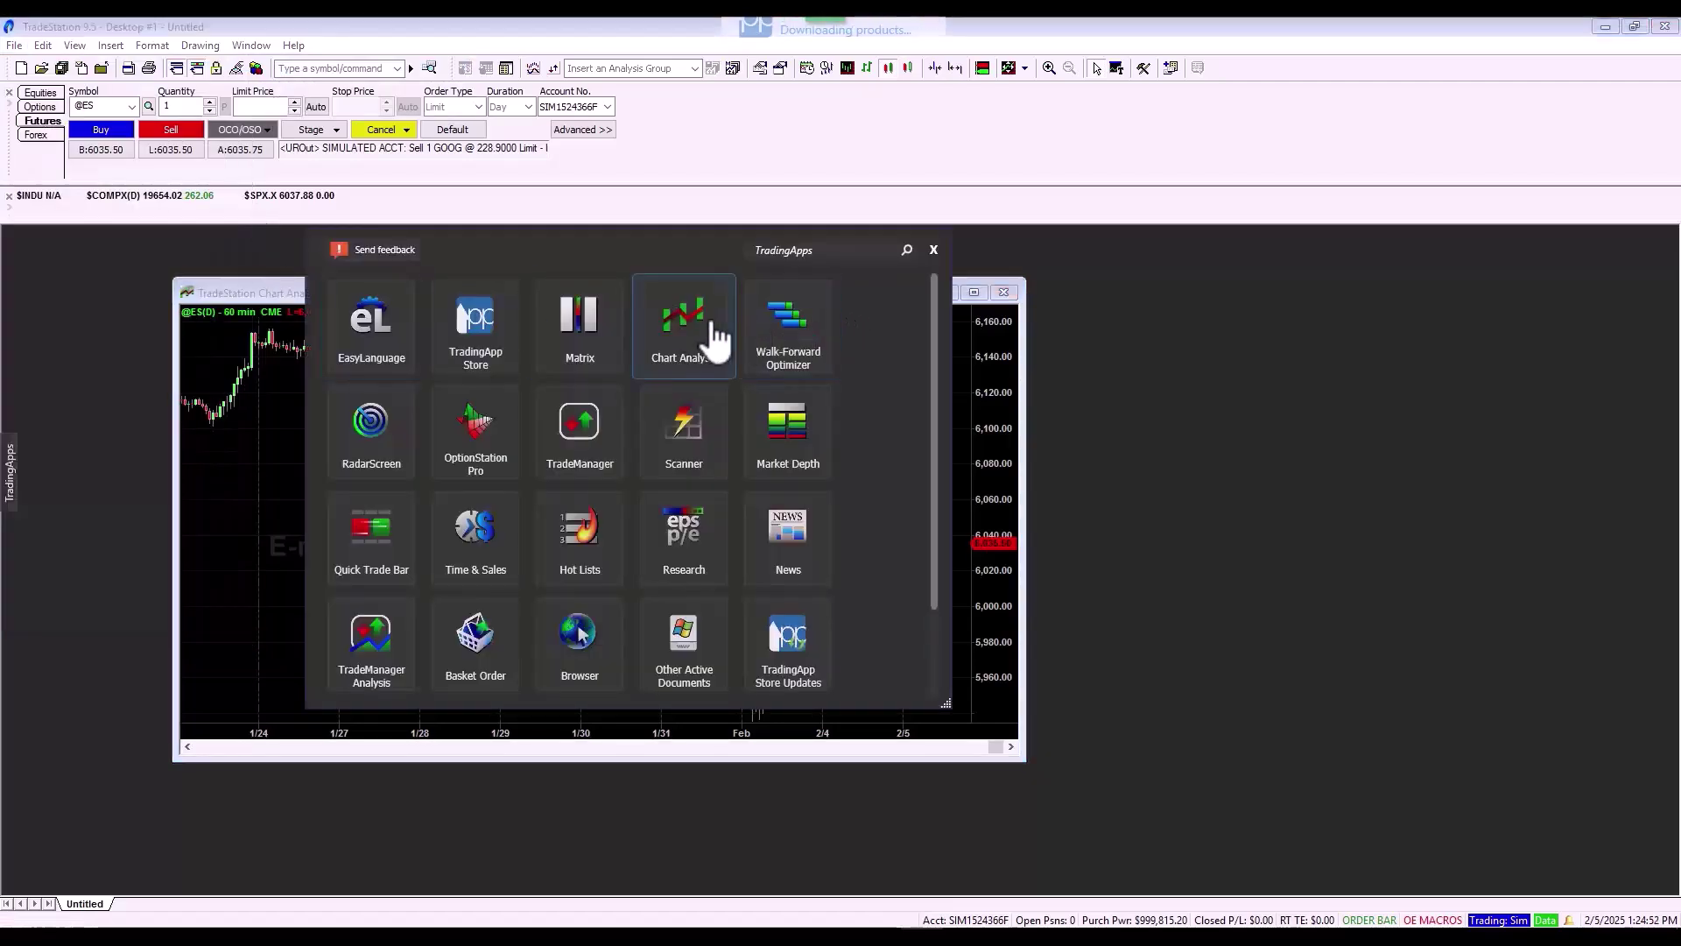
left_click(700, 331)
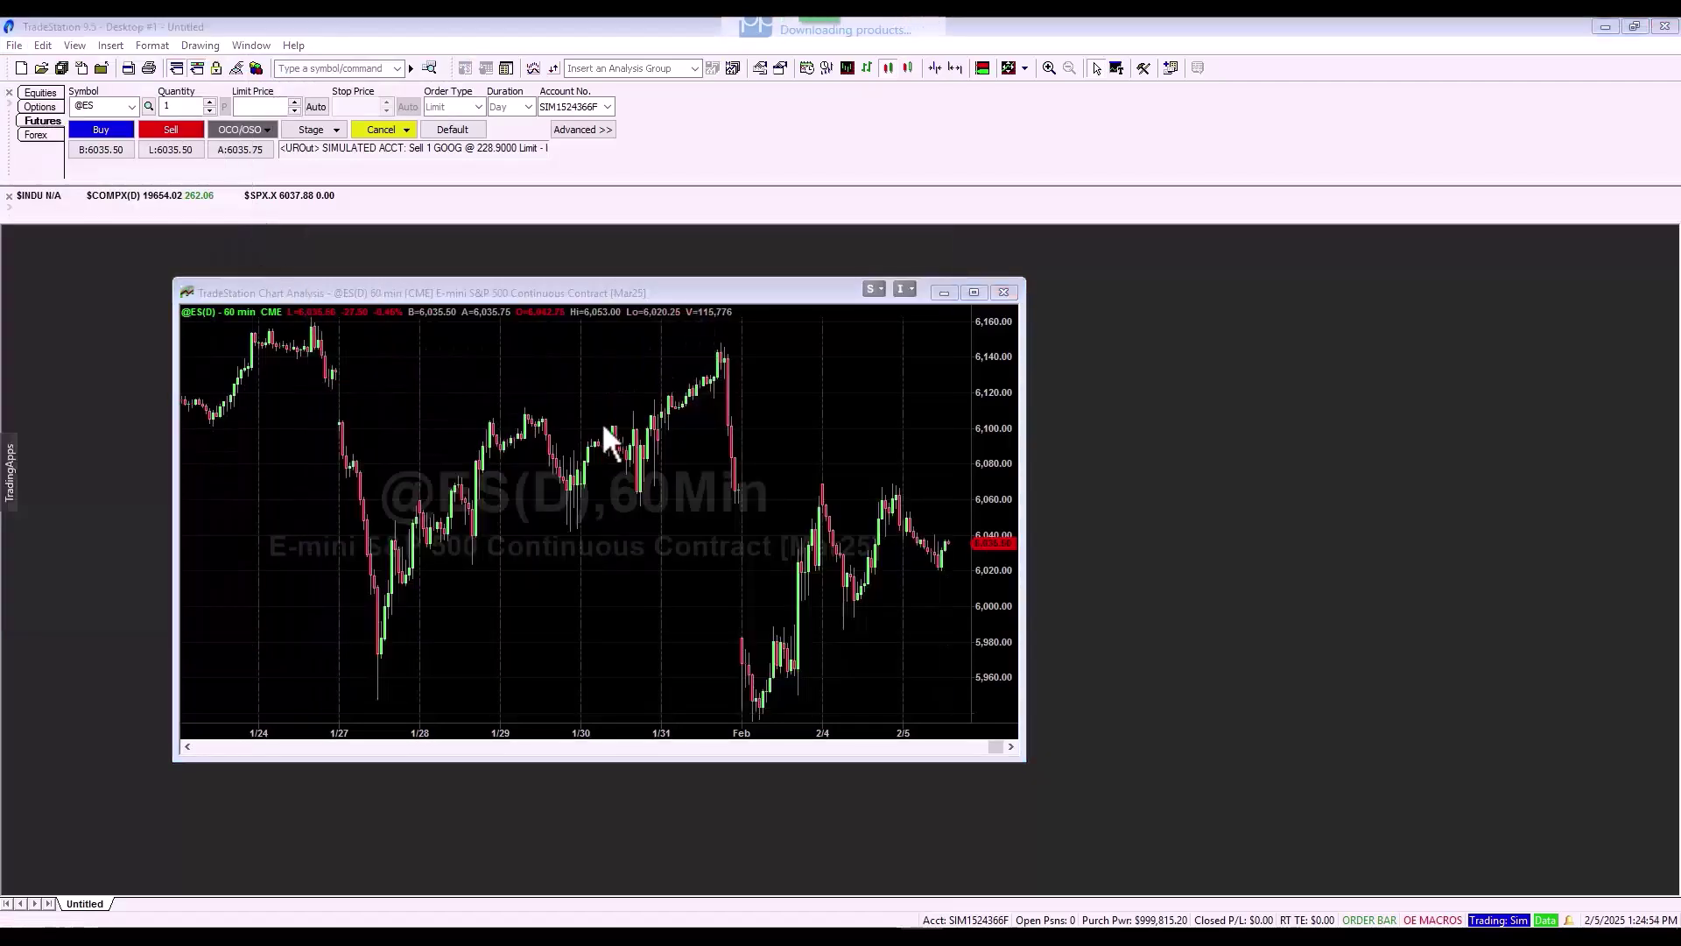
right_click(488, 382)
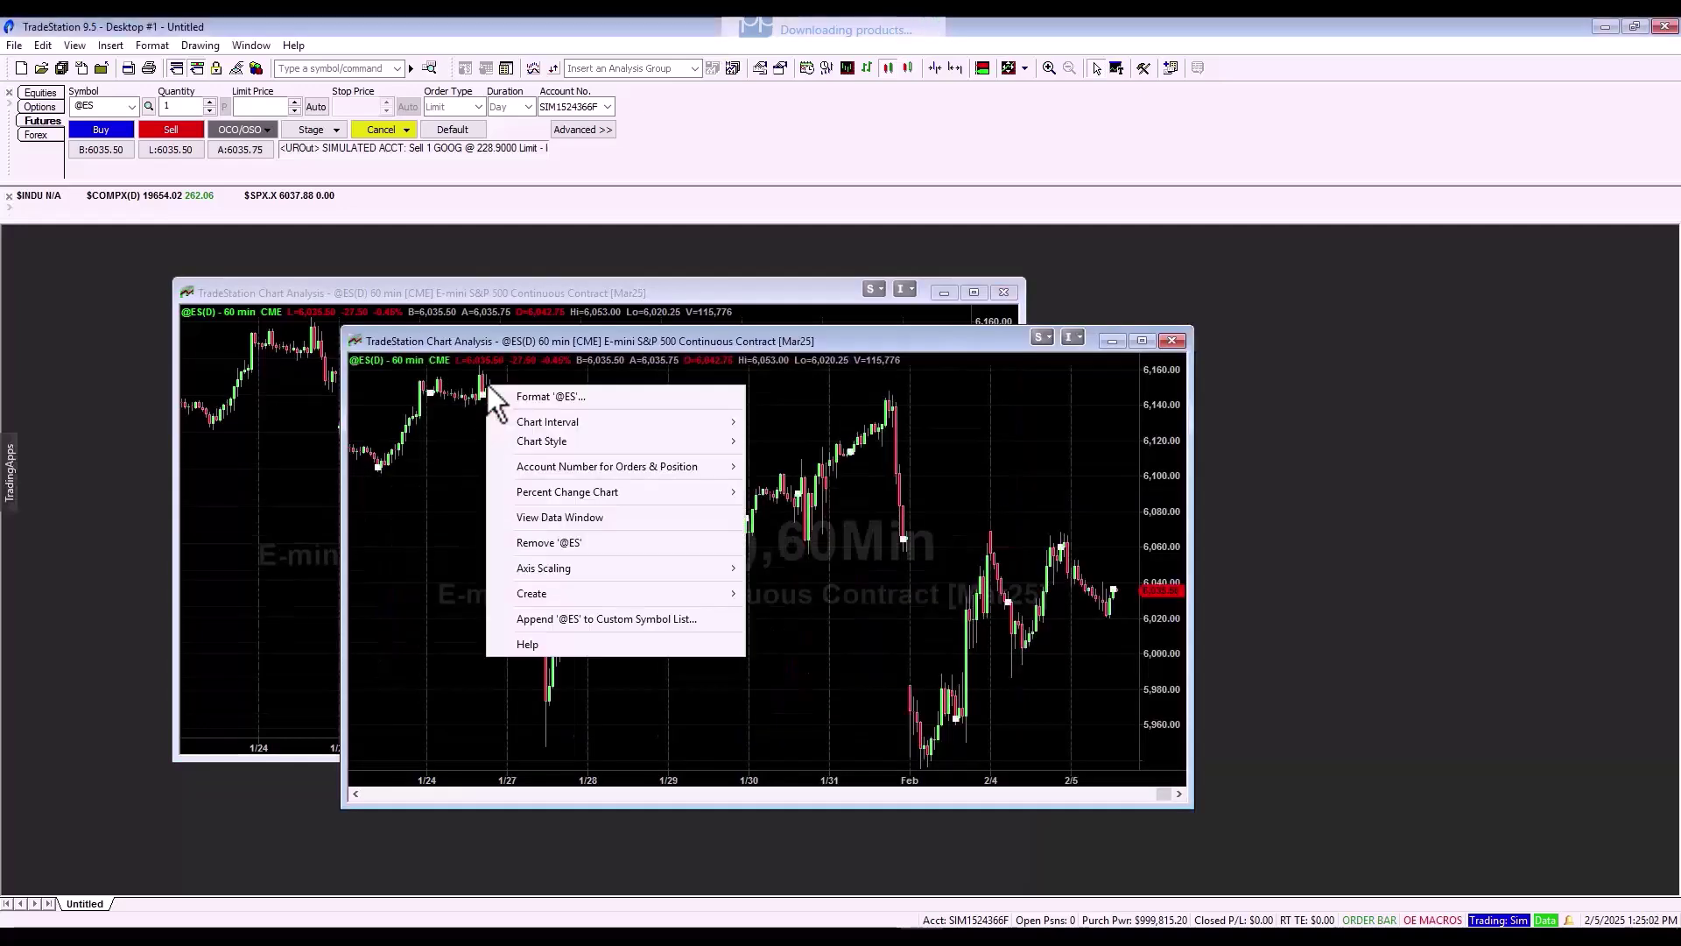
left_click(423, 431)
right_click(425, 338)
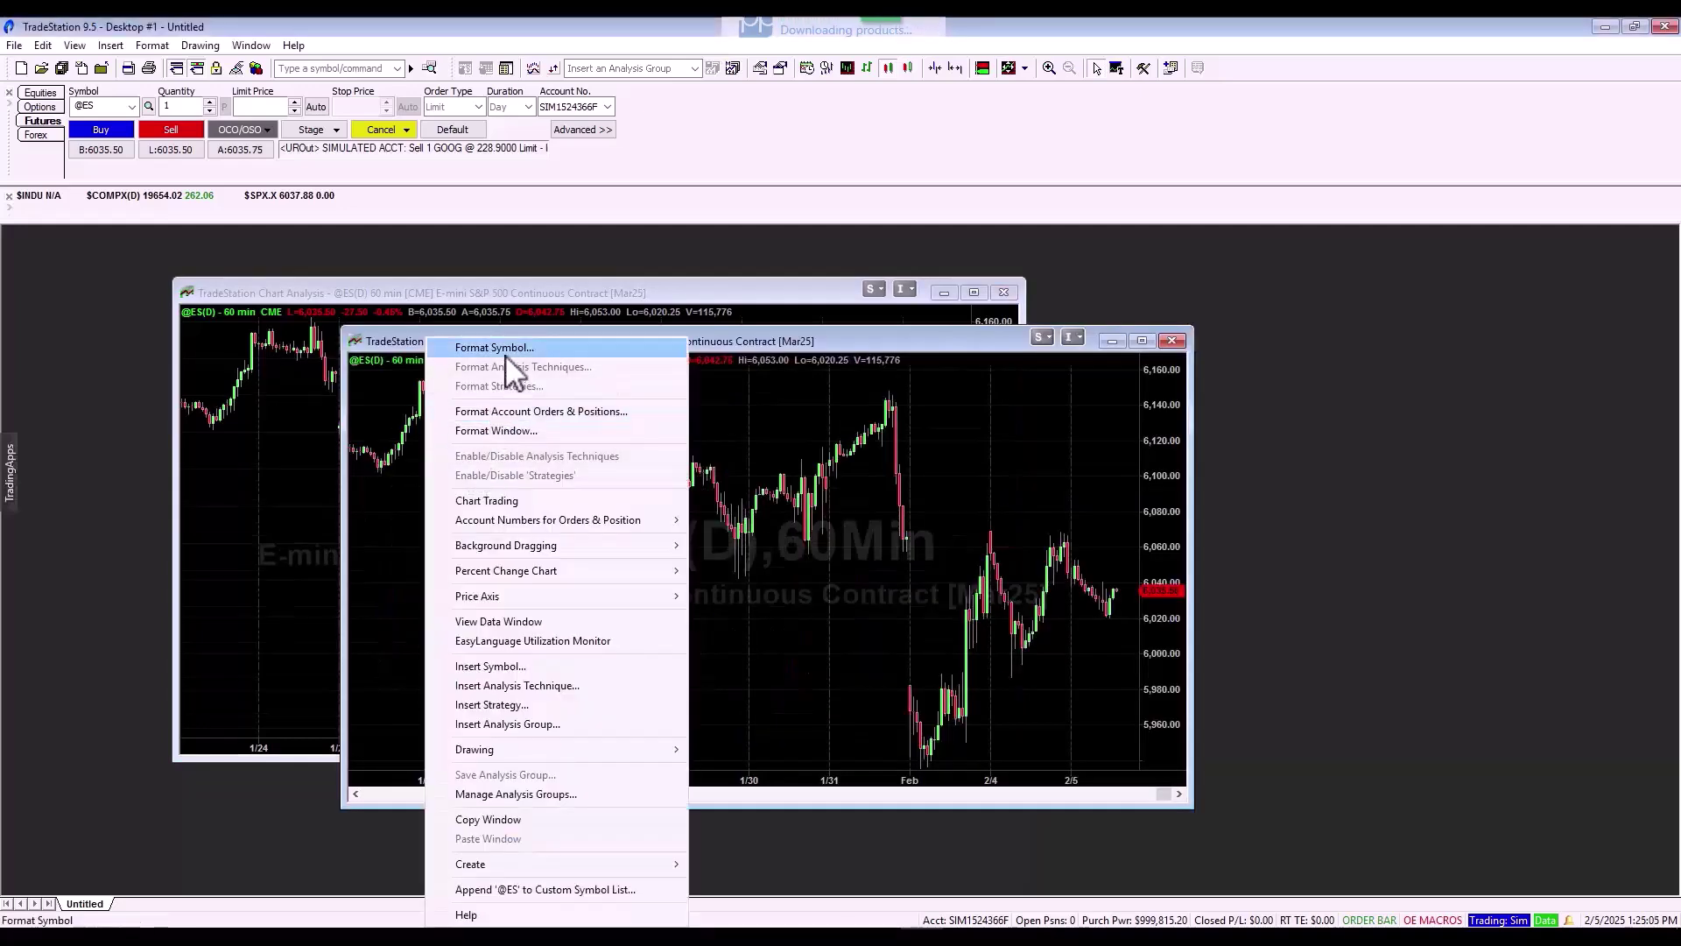
left_click(507, 353)
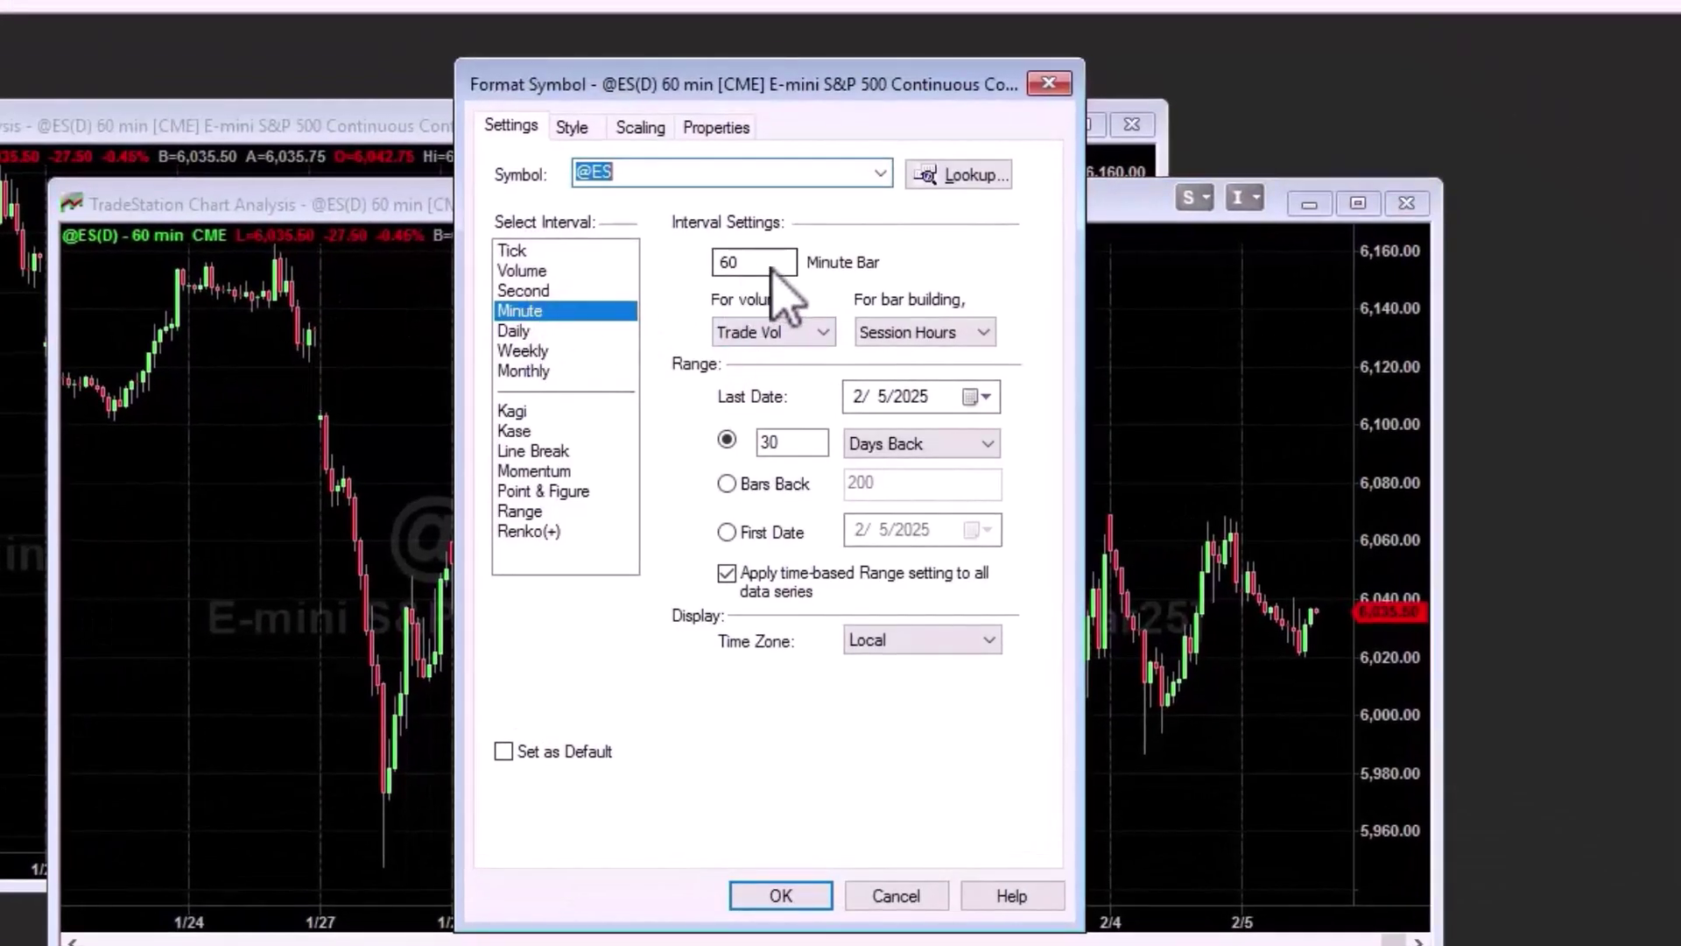
left_click(716, 127)
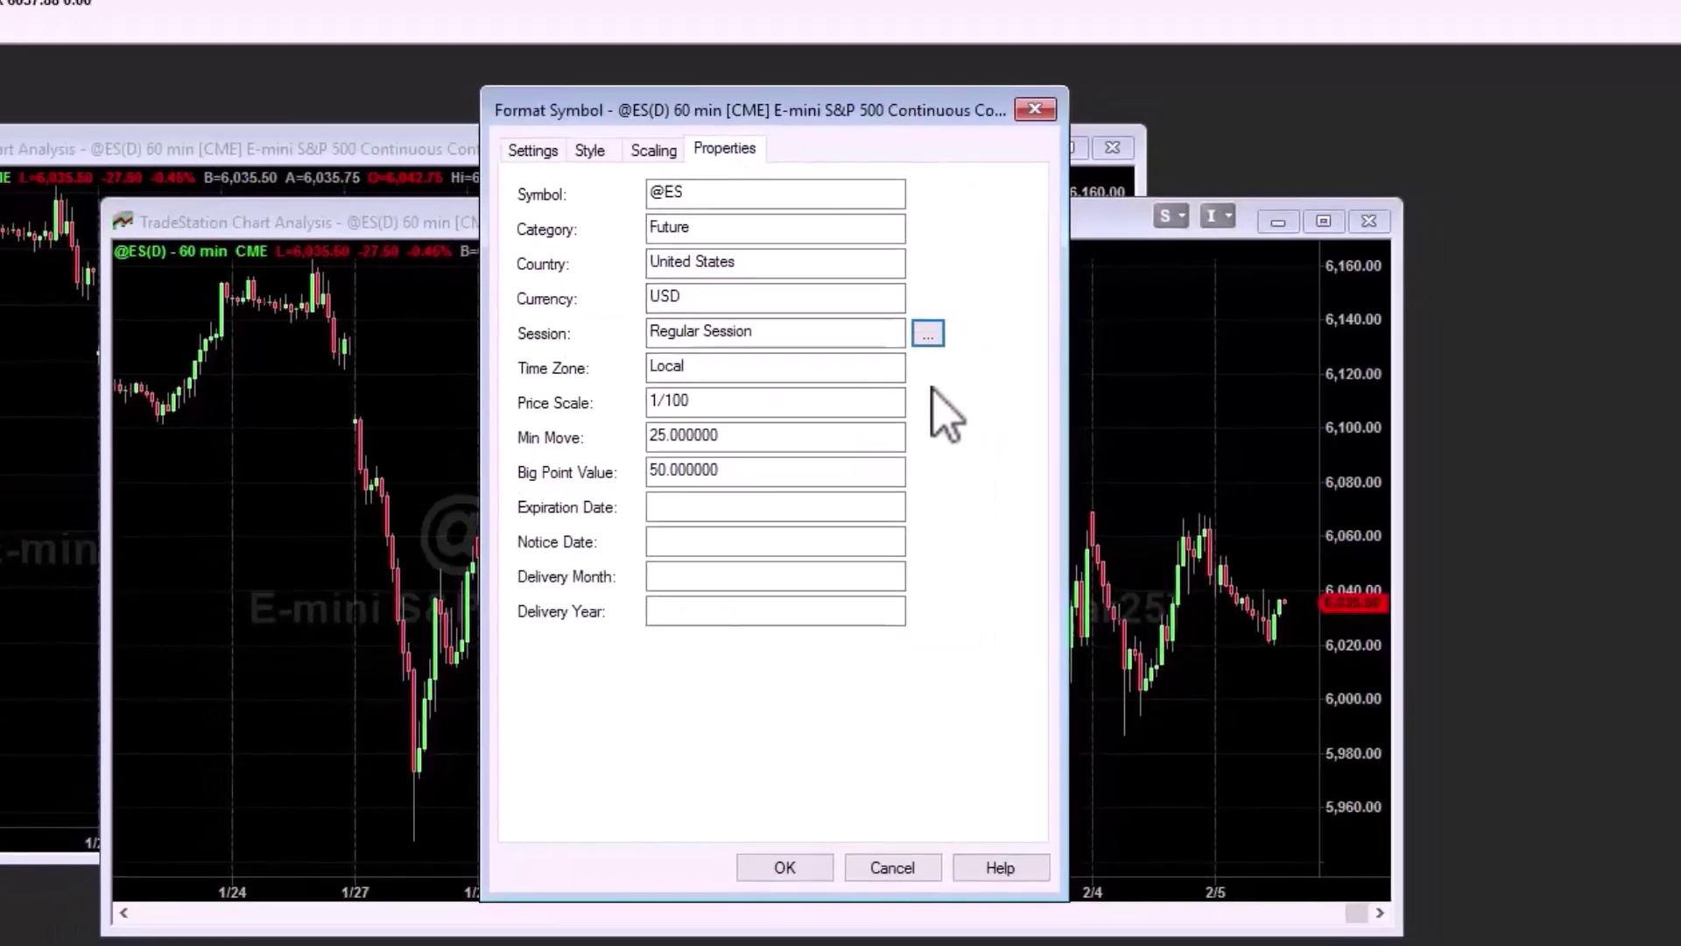
left_click(934, 323)
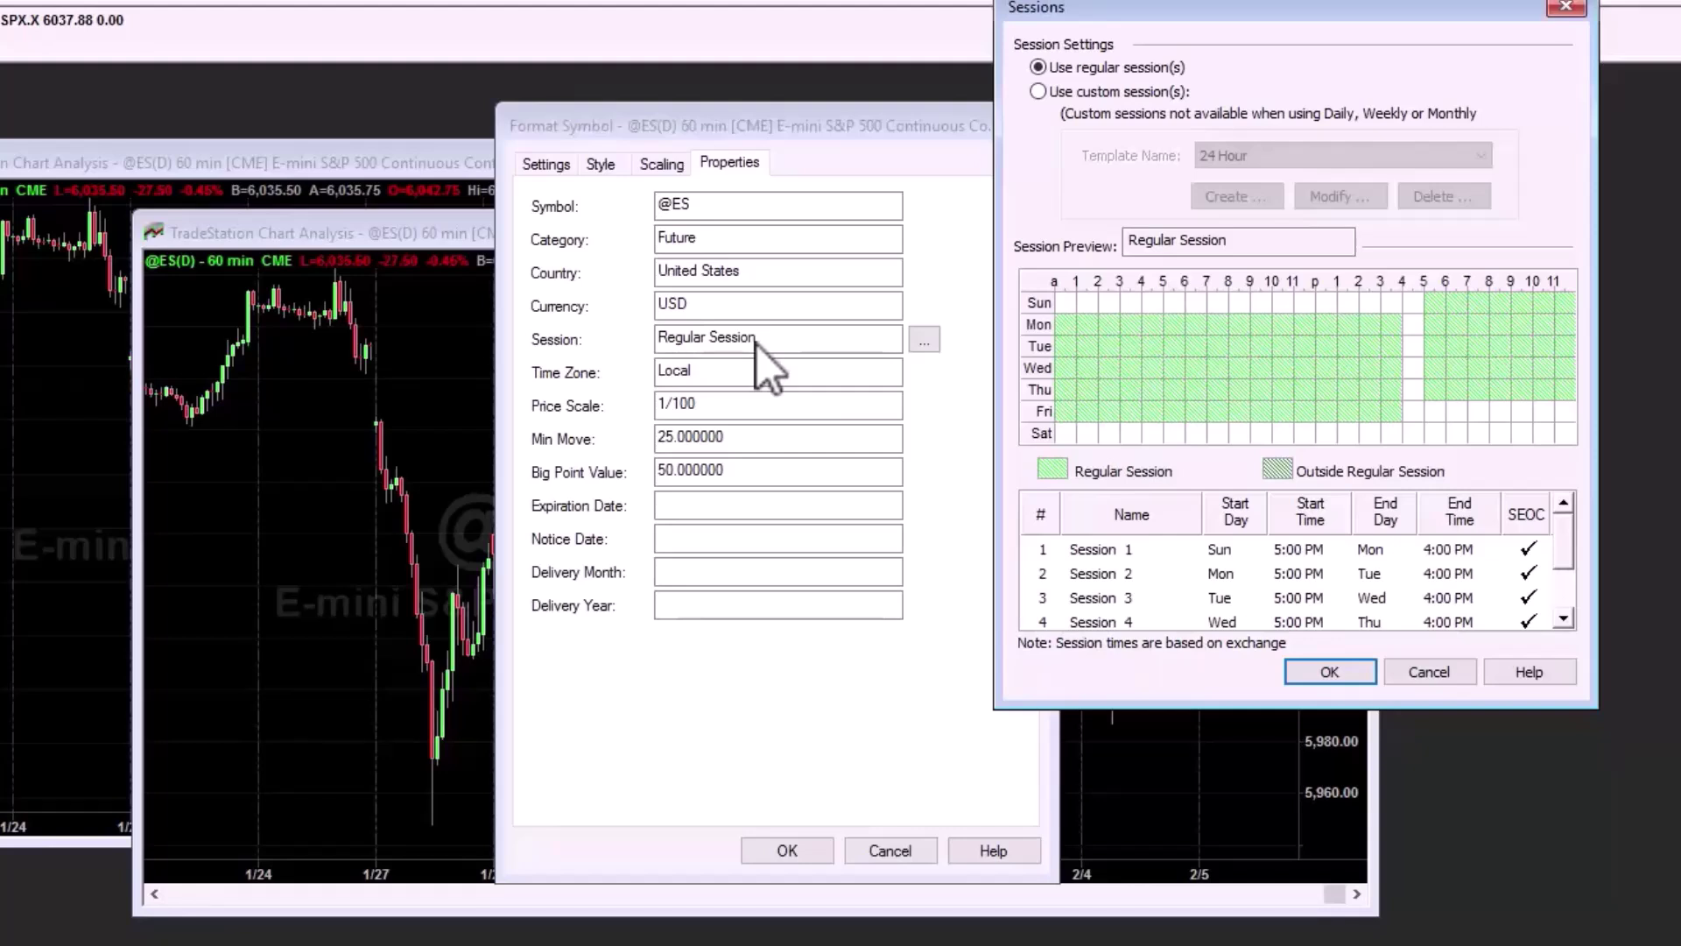
Switch the session to the custom US Index Futures NYSE template (Monday–Friday 8:30 AM–3:10 PM).
left_click(1110, 98)
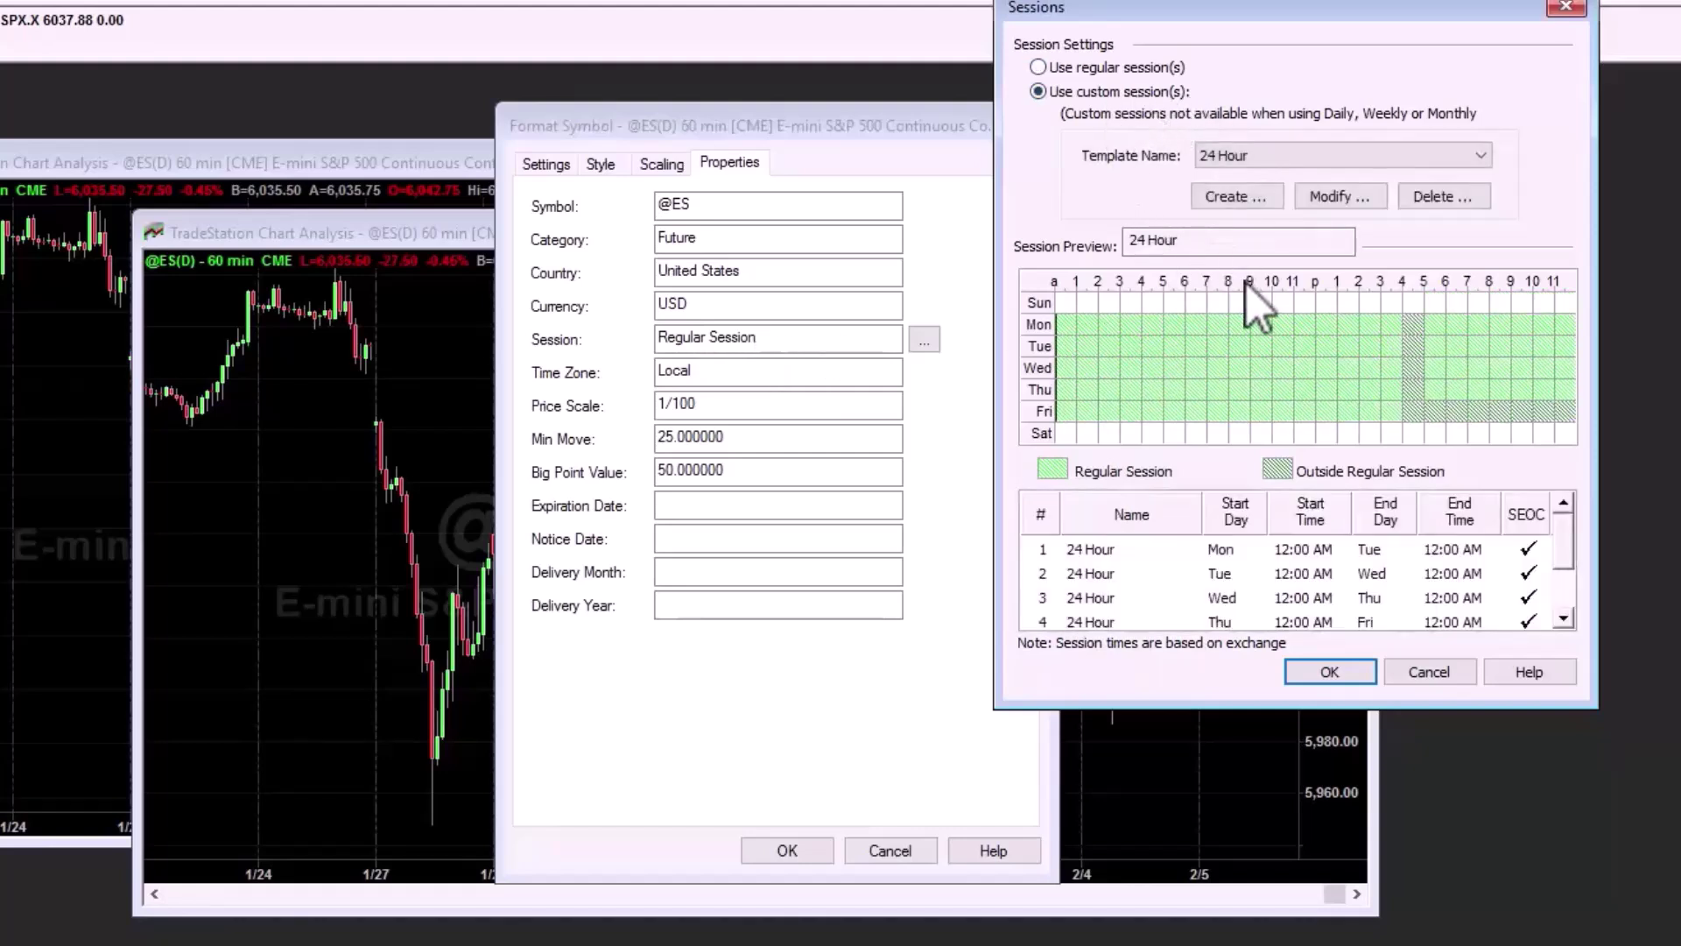
left_click(1273, 157)
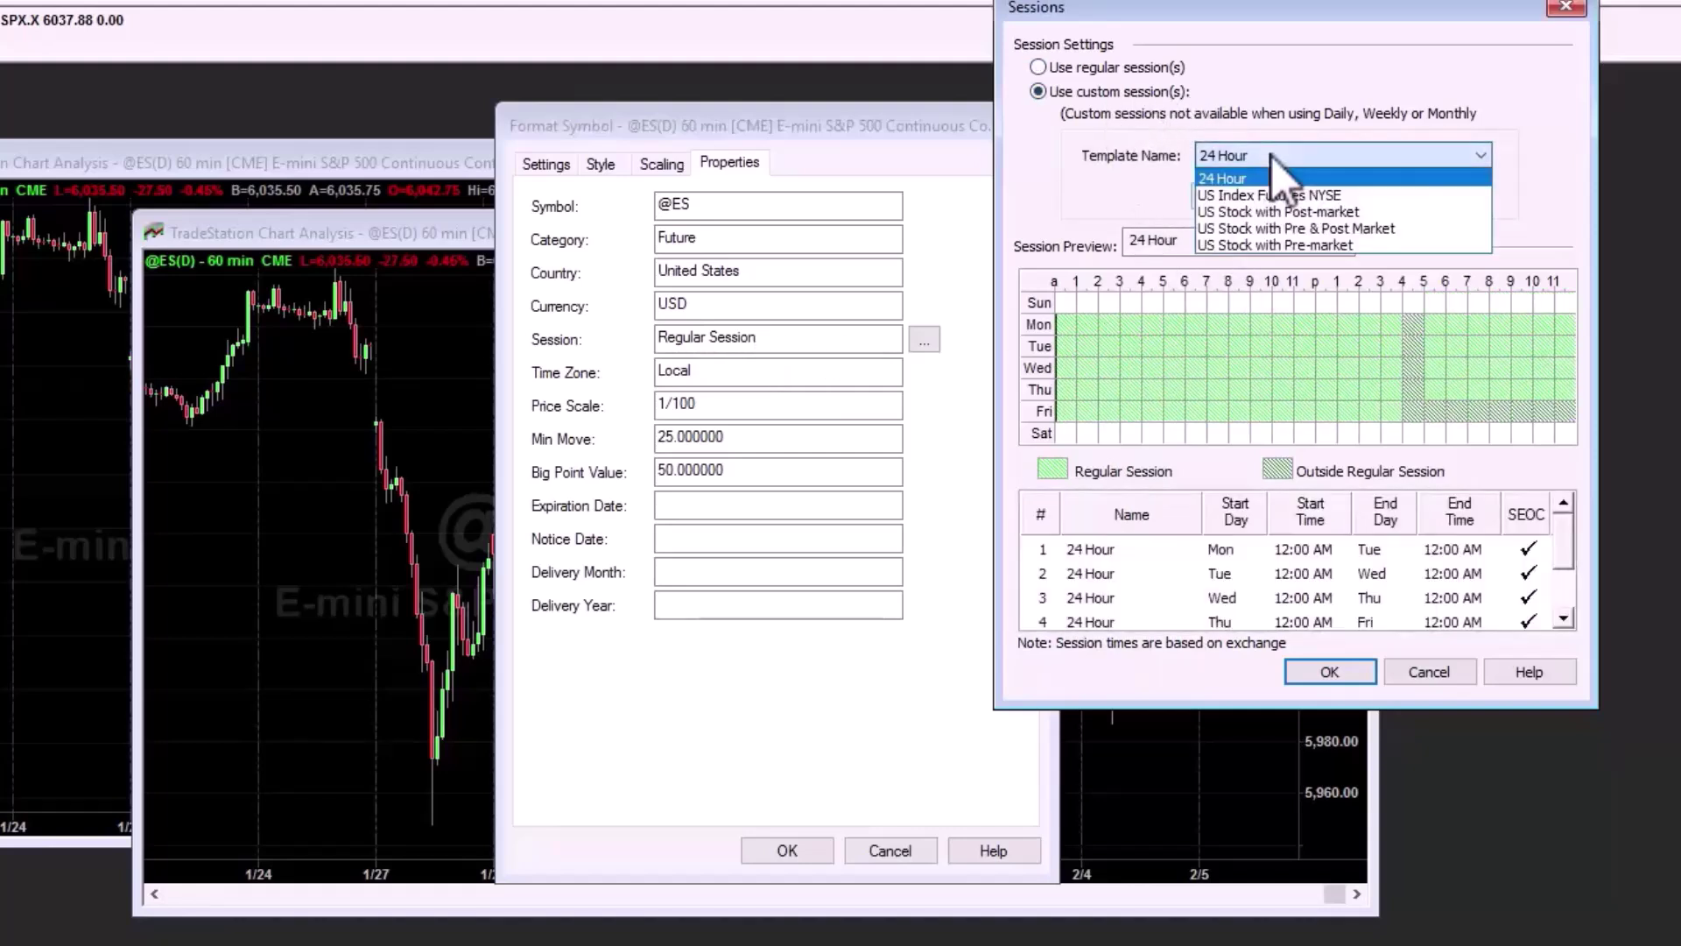
left_click(1298, 194)
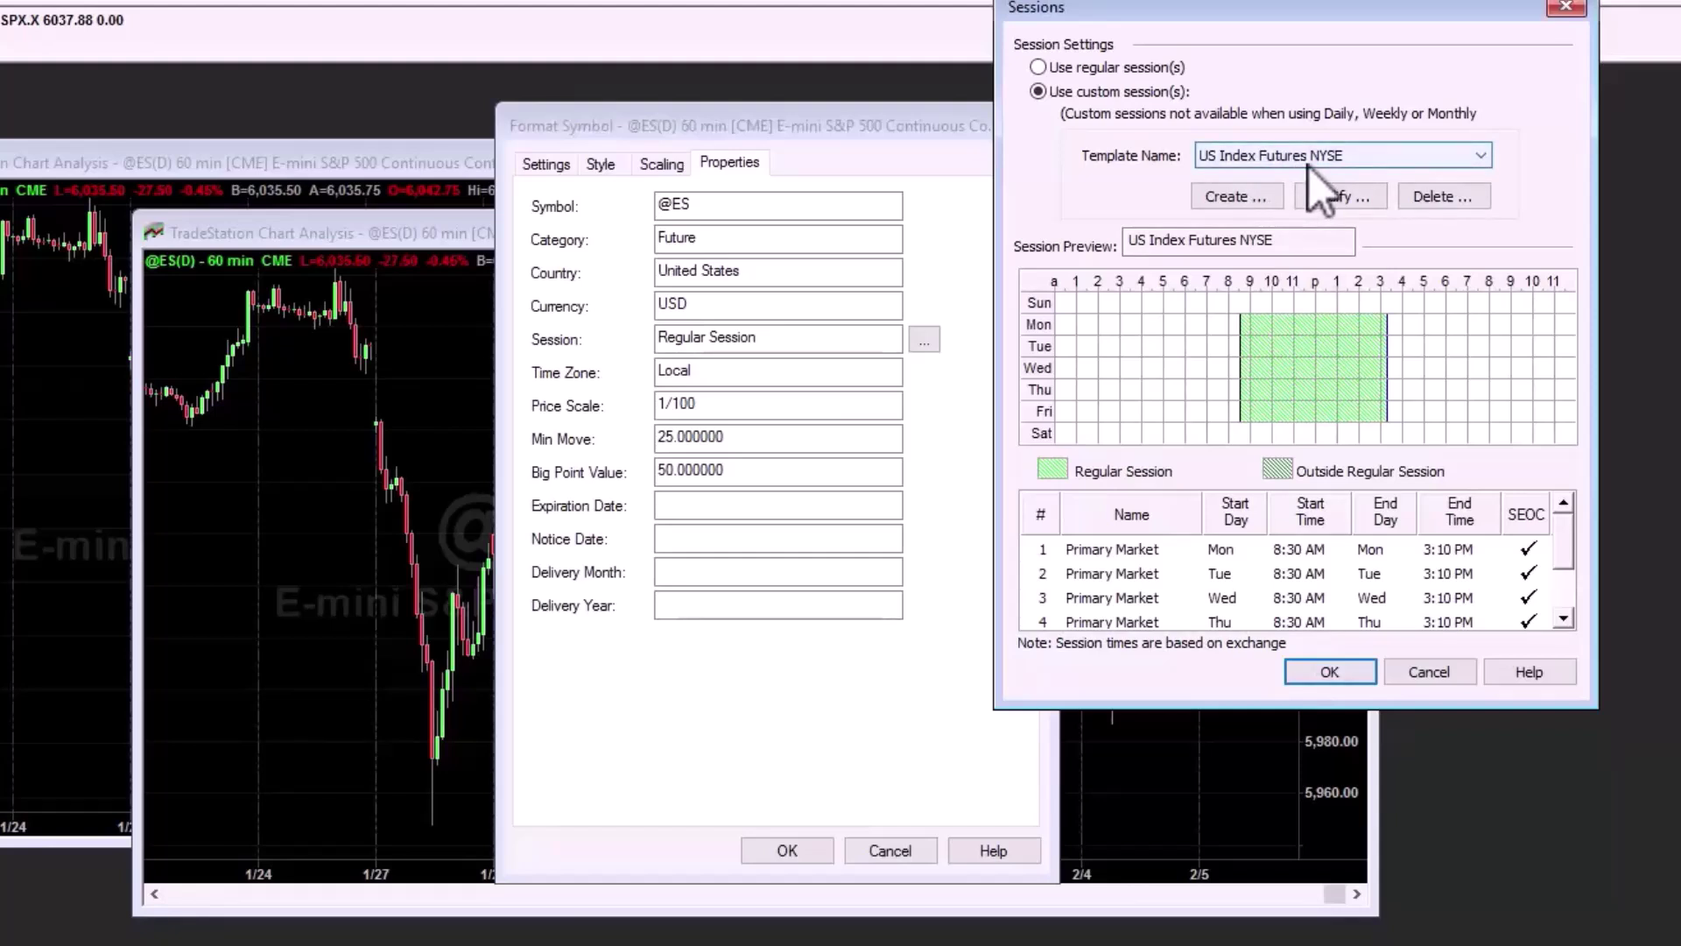
left_click(1318, 673)
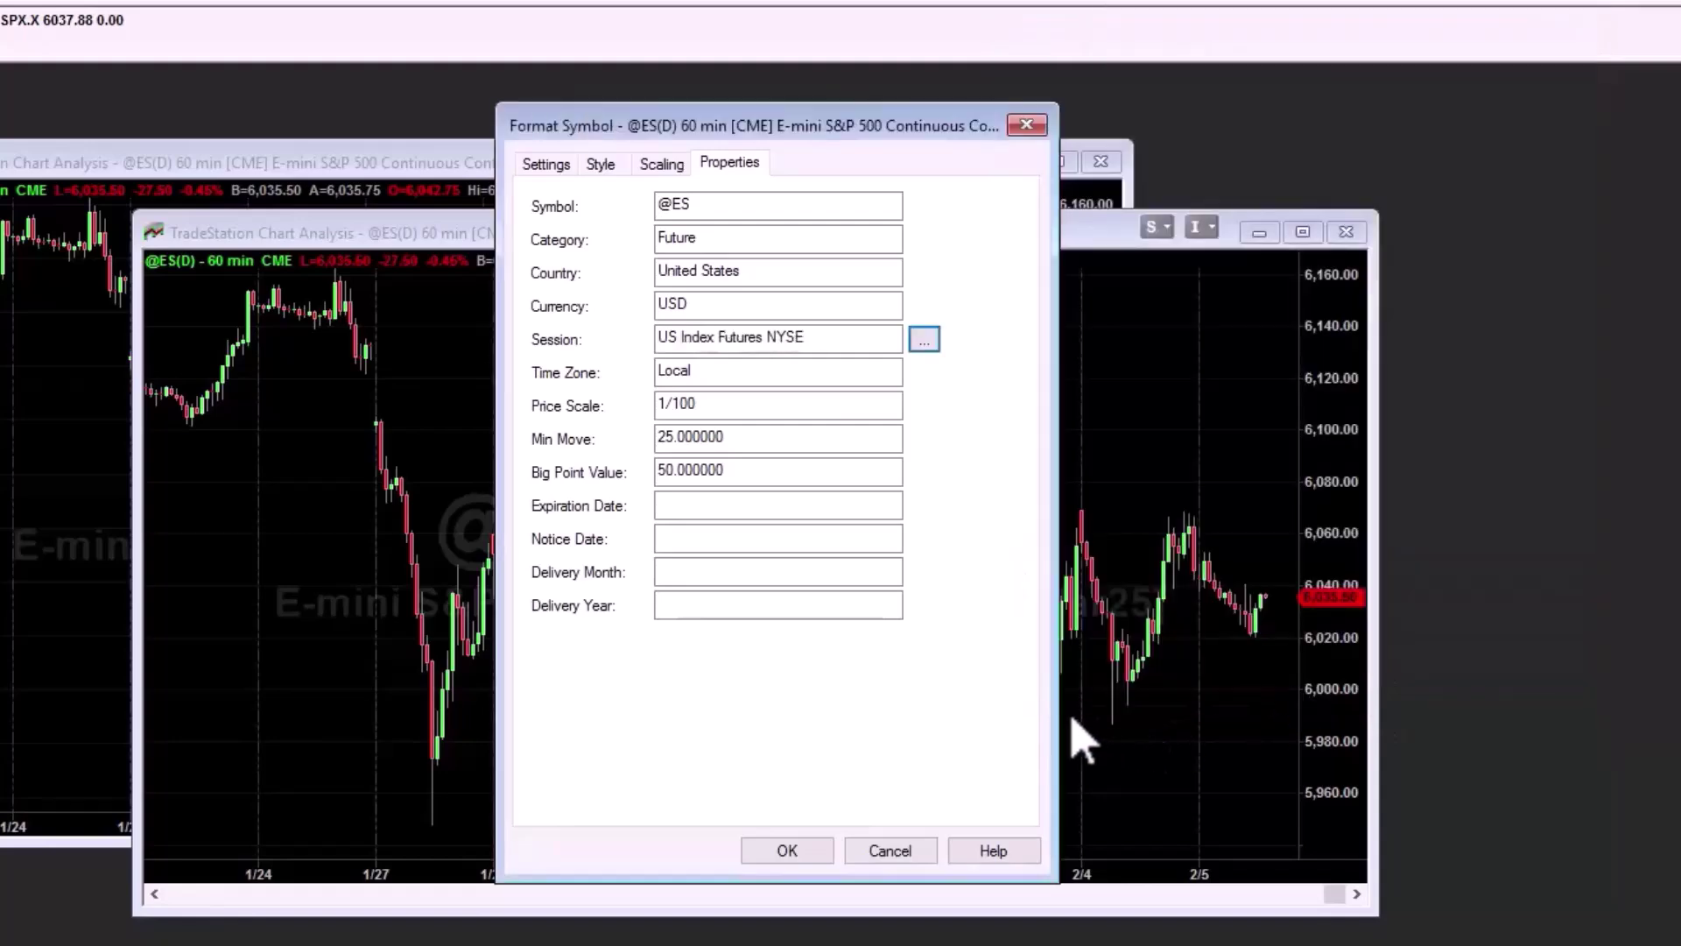
left_click(785, 849)
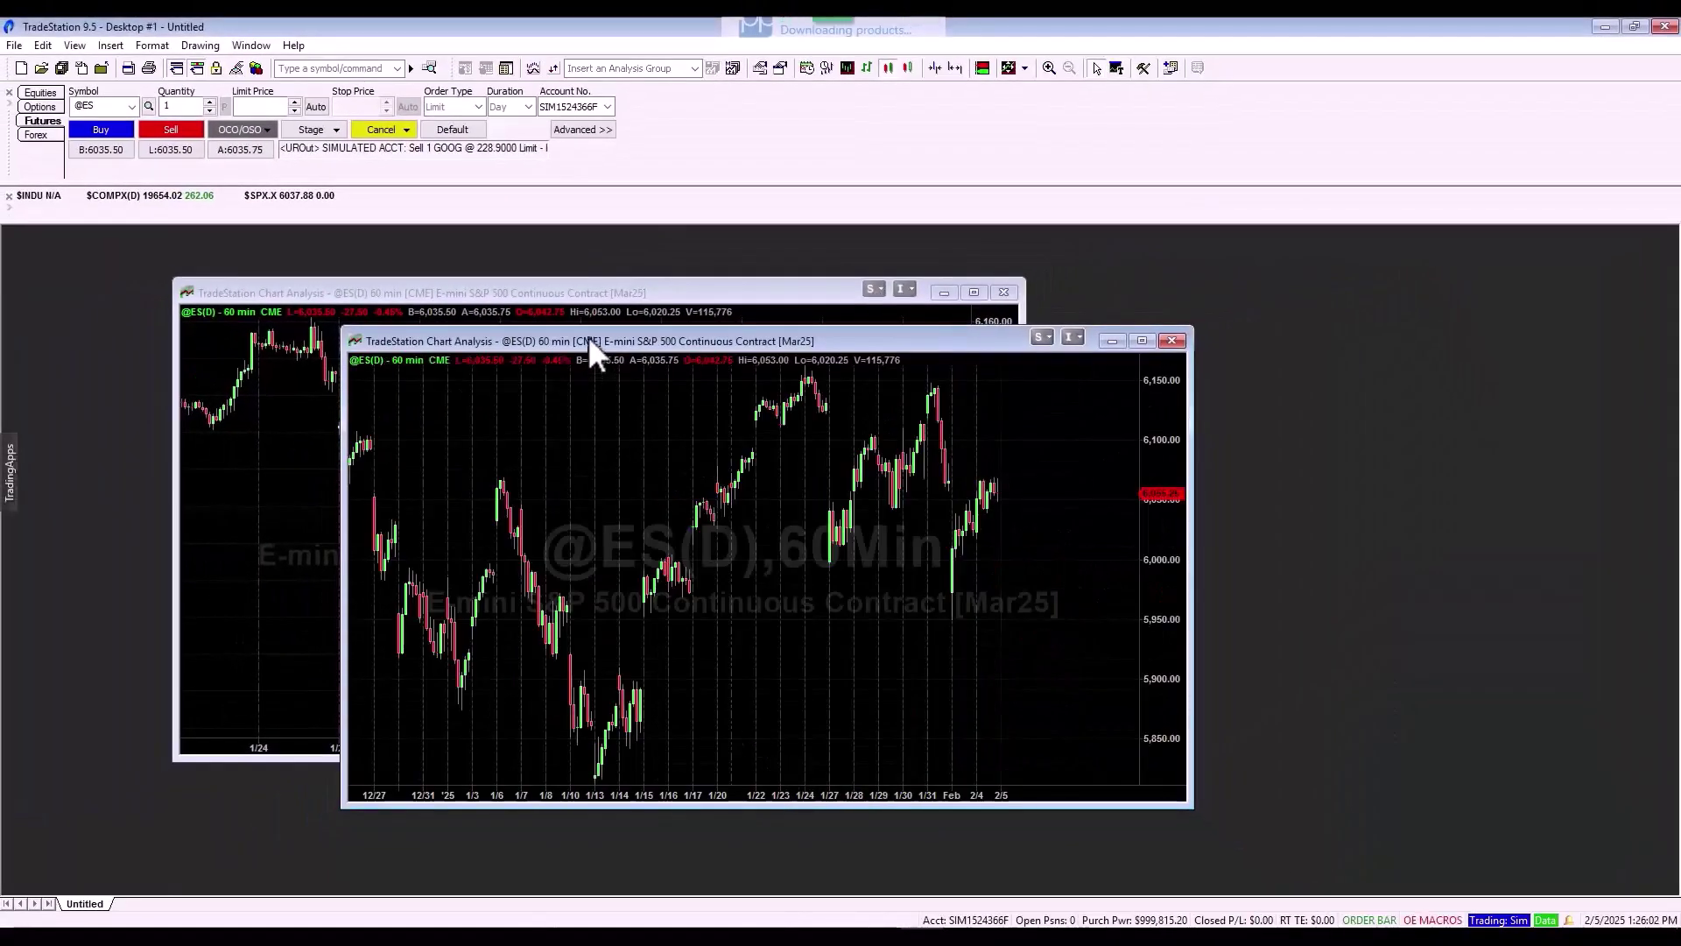
left_click_drag(589, 338, 1062, 303)
left_click_drag(753, 291, 548, 308)
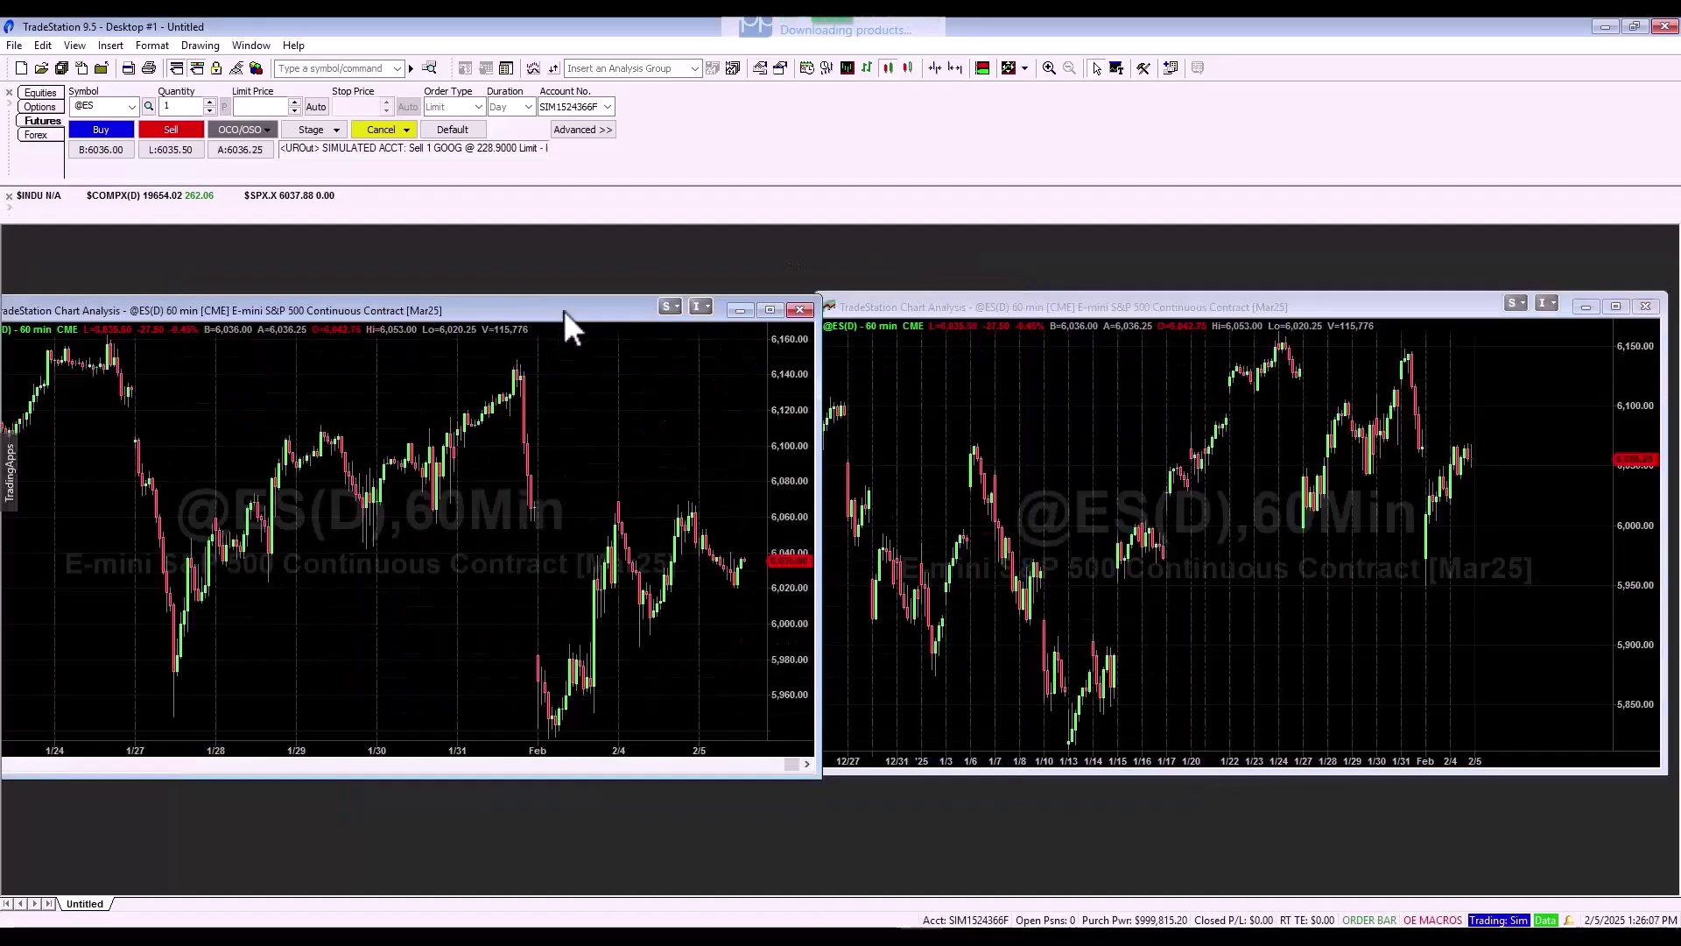
left_click_drag(819, 398, 663, 403)
left_click_drag(397, 311, 543, 295)
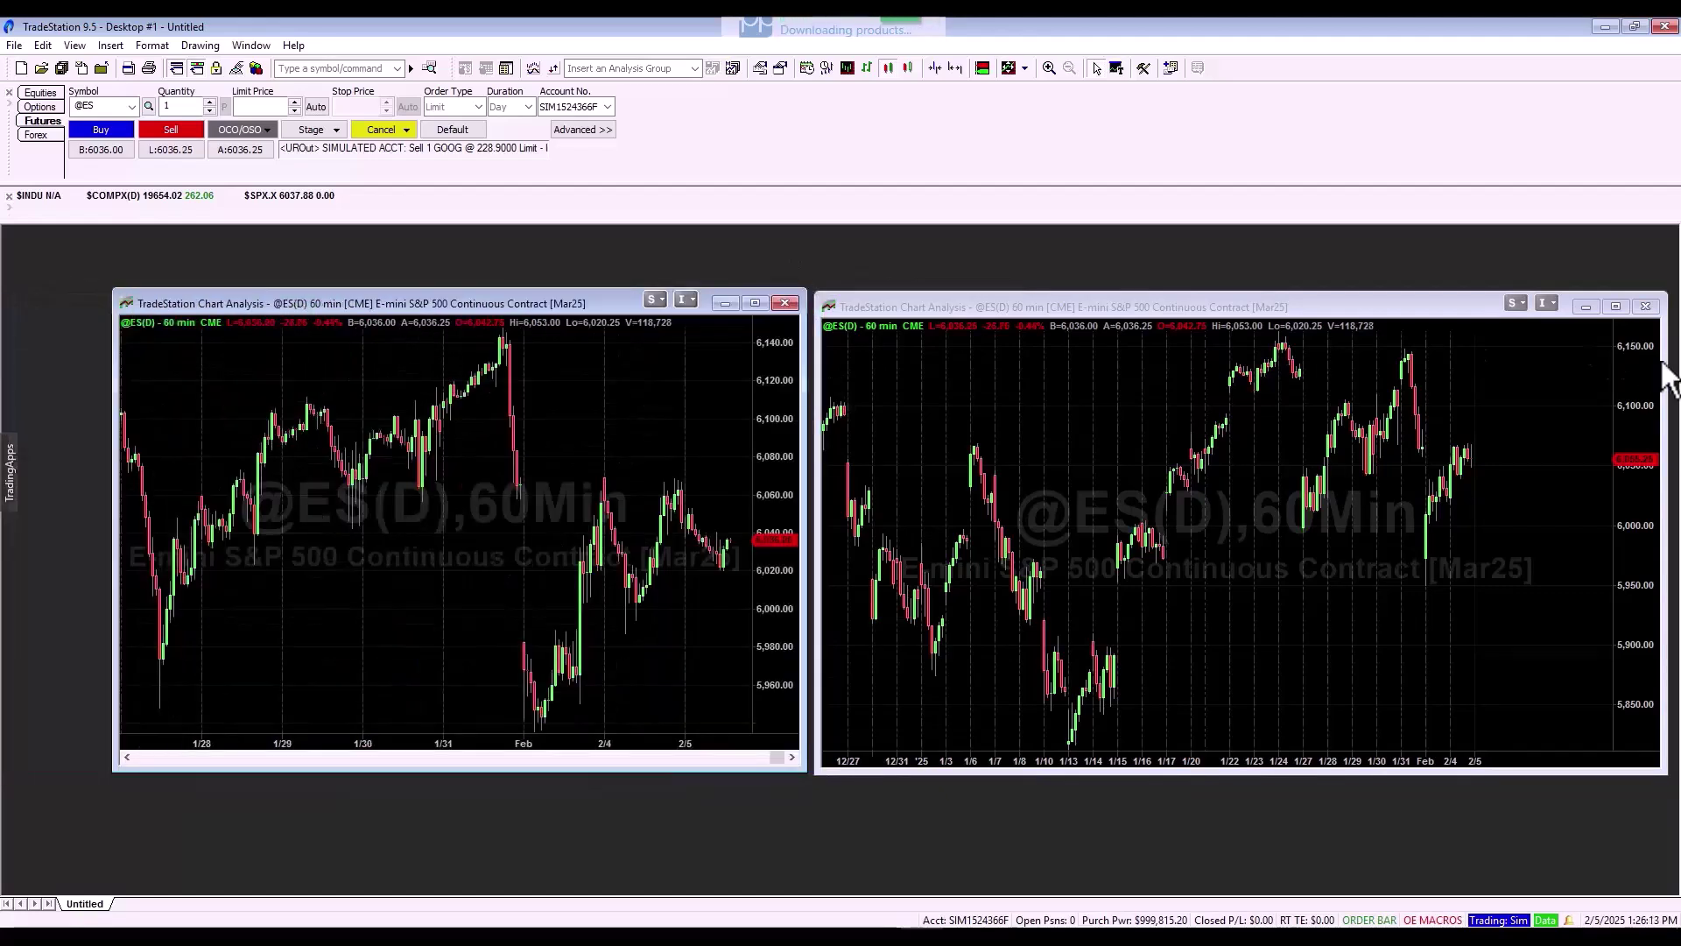
left_click_drag(1667, 376, 1391, 385)
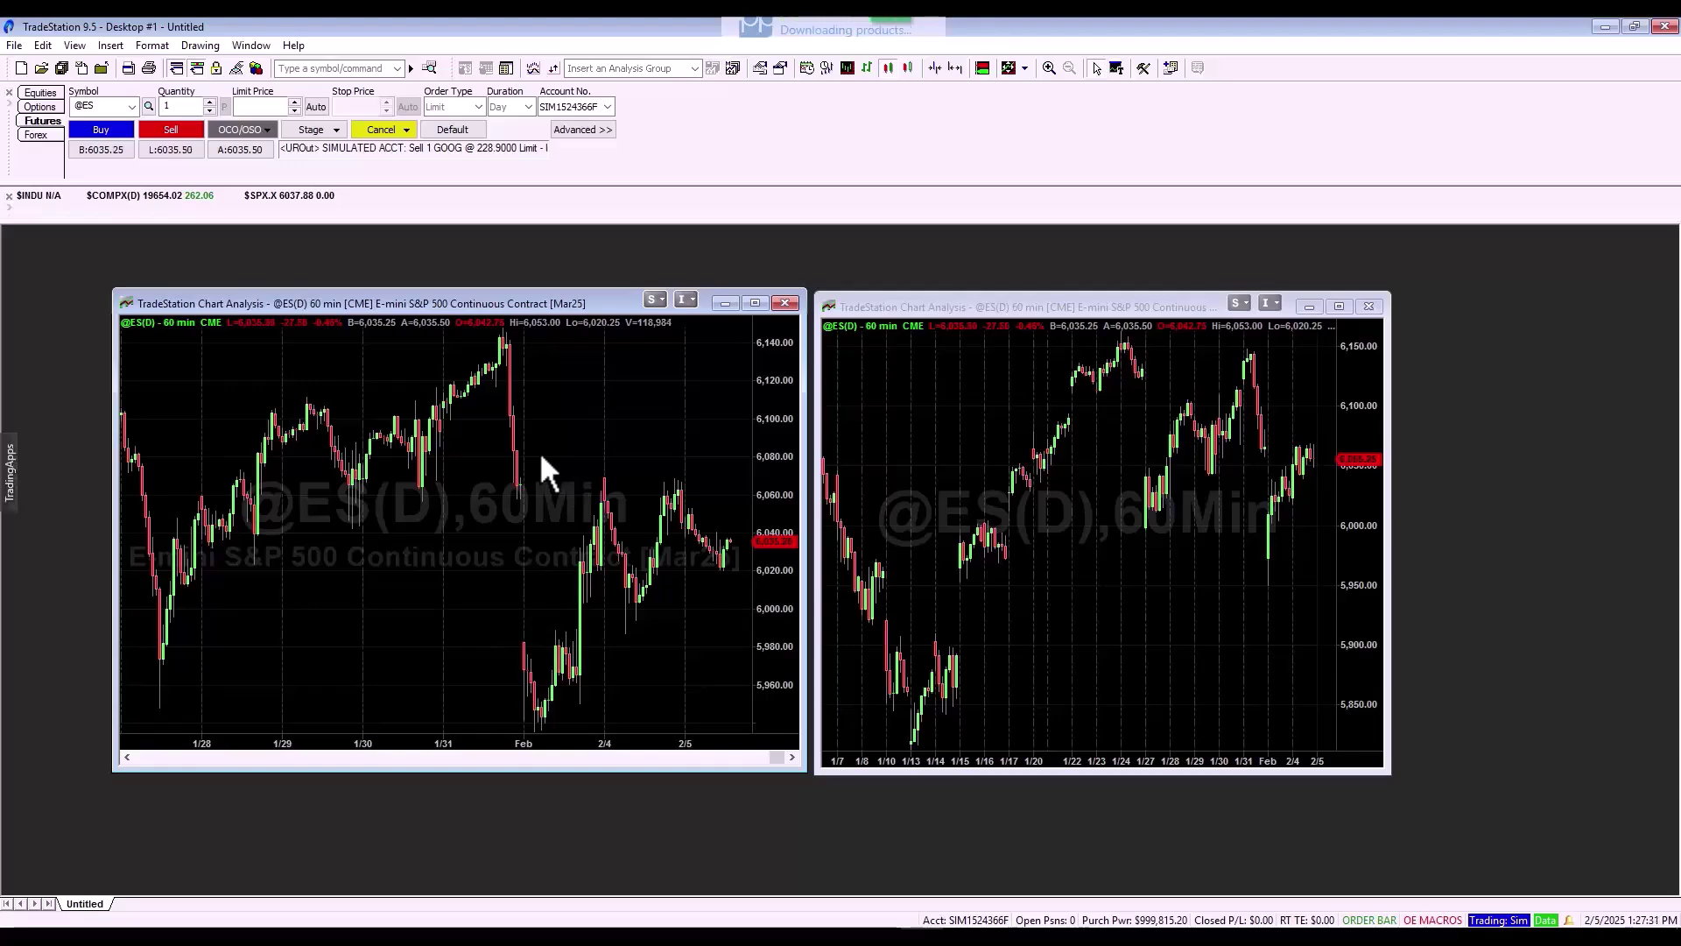
In StrategyQuant X's Data Manager, open SQ Futures data > Find data and focus the Search box.
left_click(857, 853)
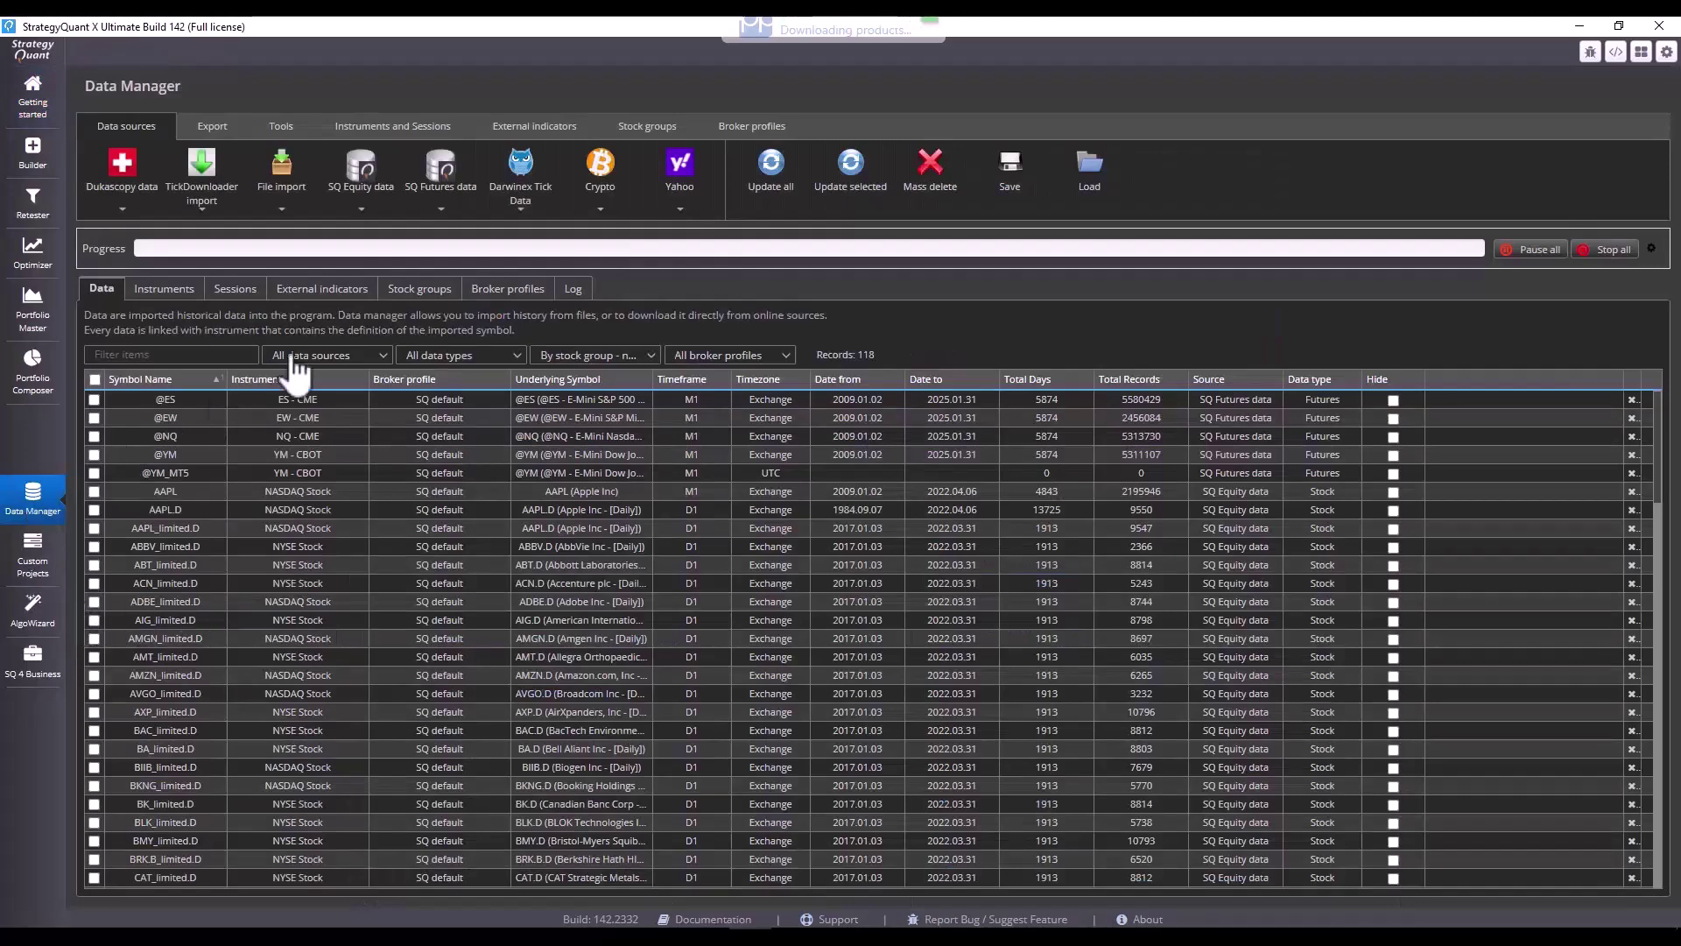
left_click(443, 171)
left_click(456, 228)
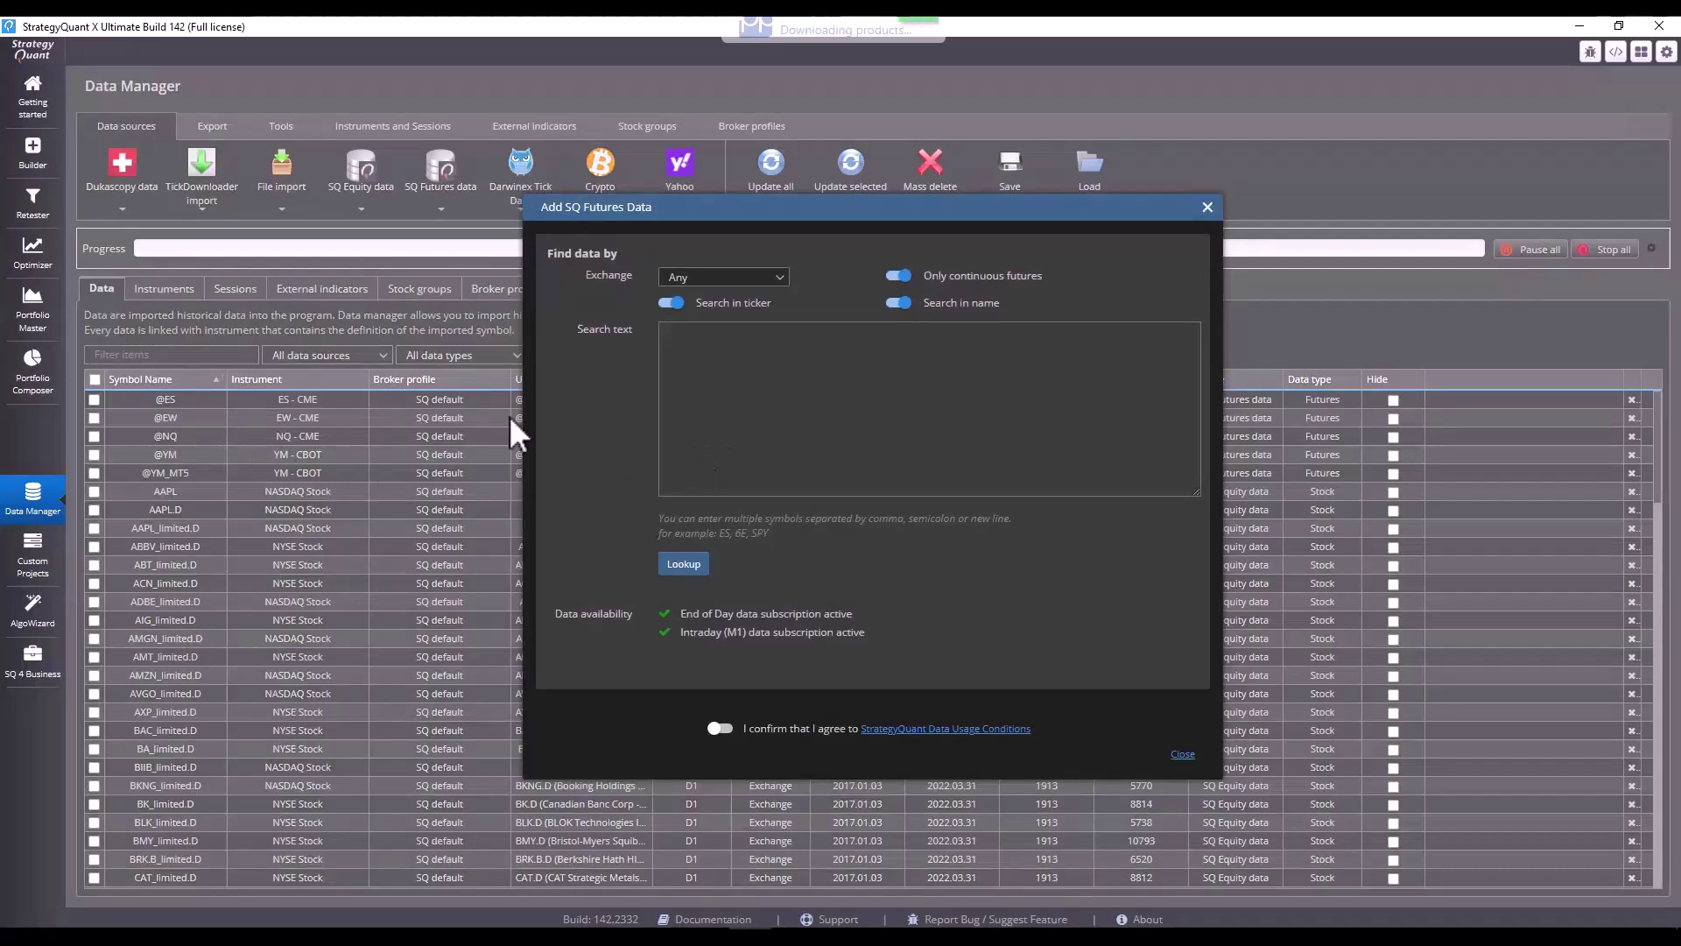
left_click(706, 360)
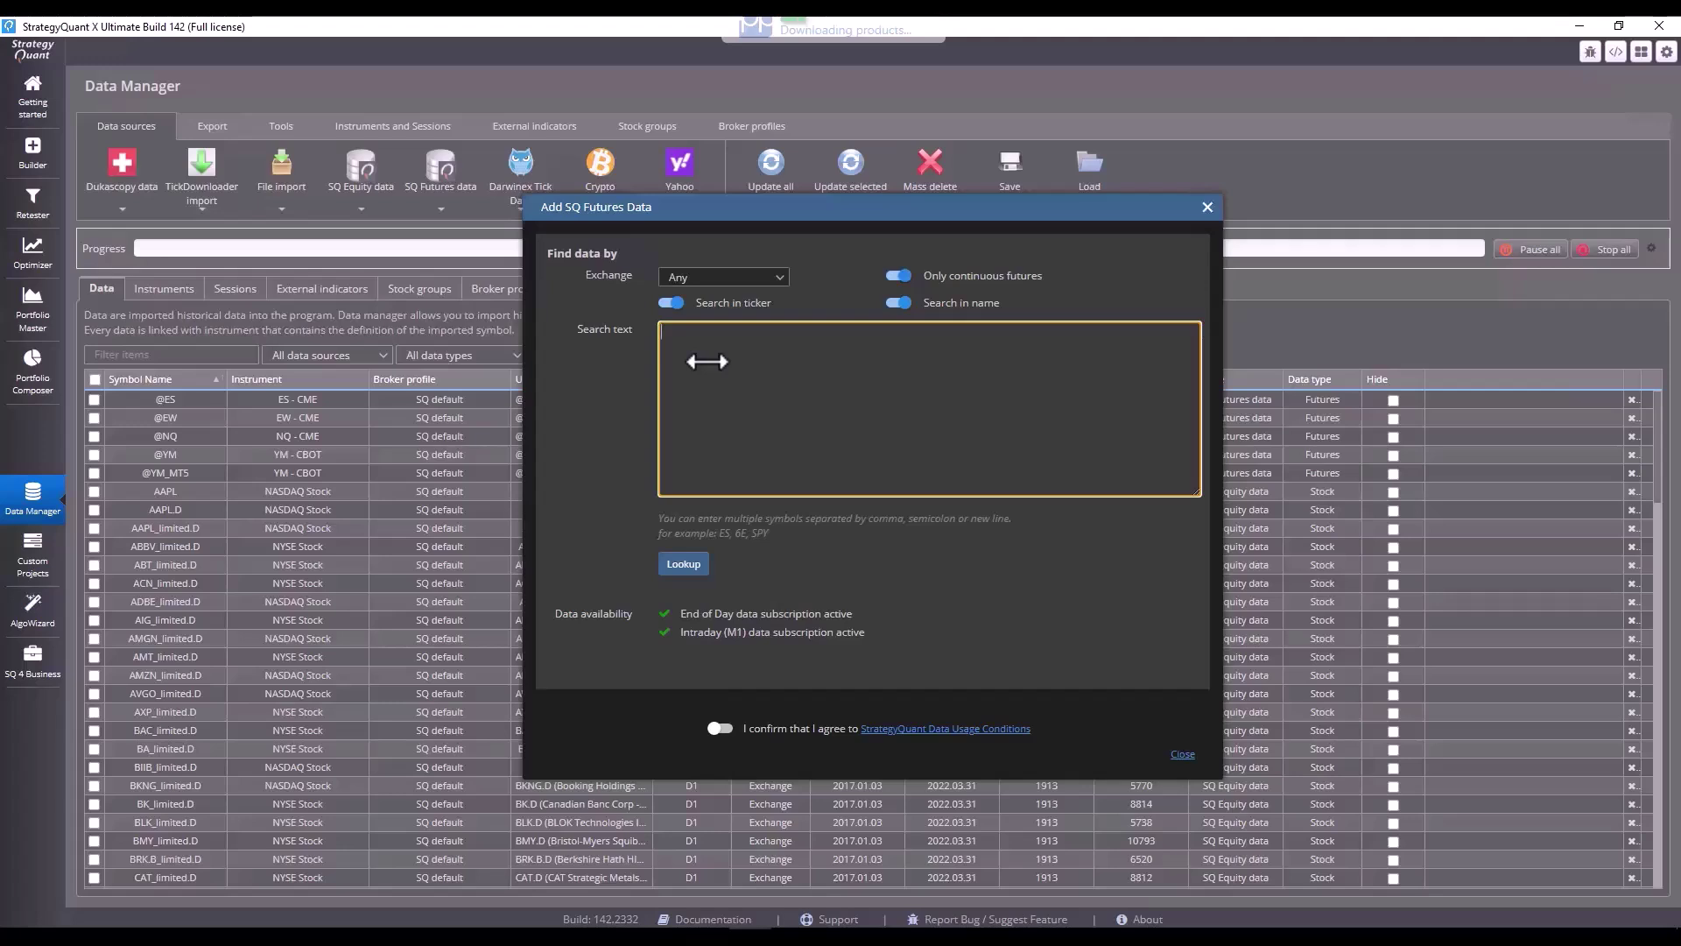
type("@ES,NQ")
left_click(699, 569)
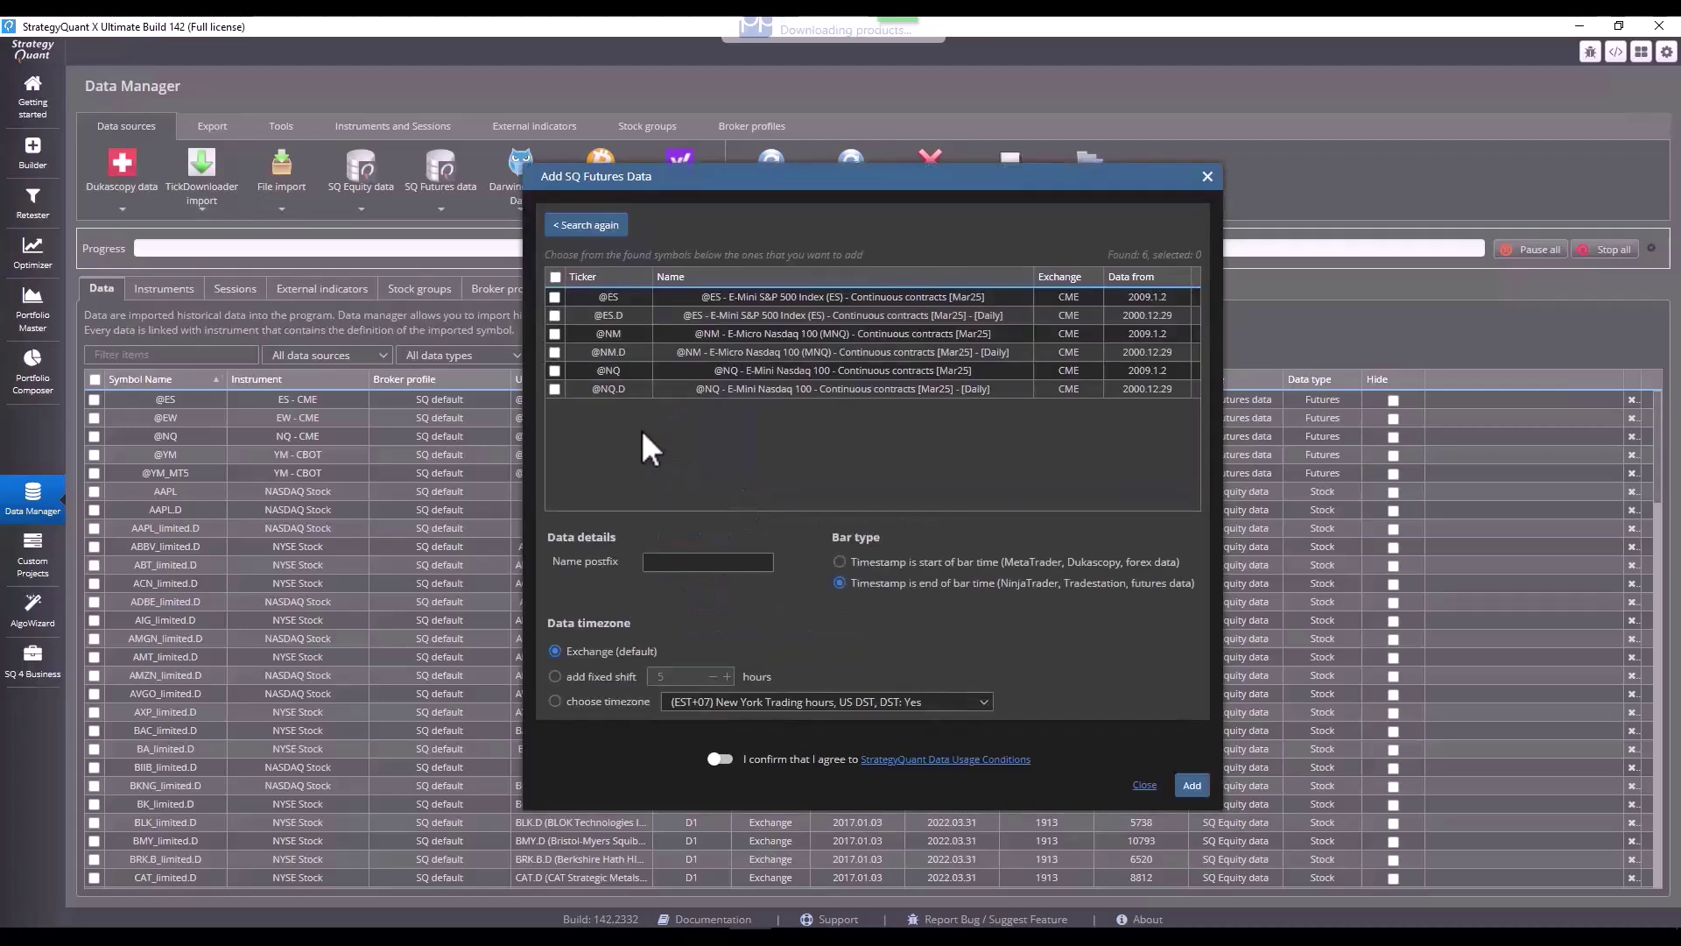
left_click(683, 370)
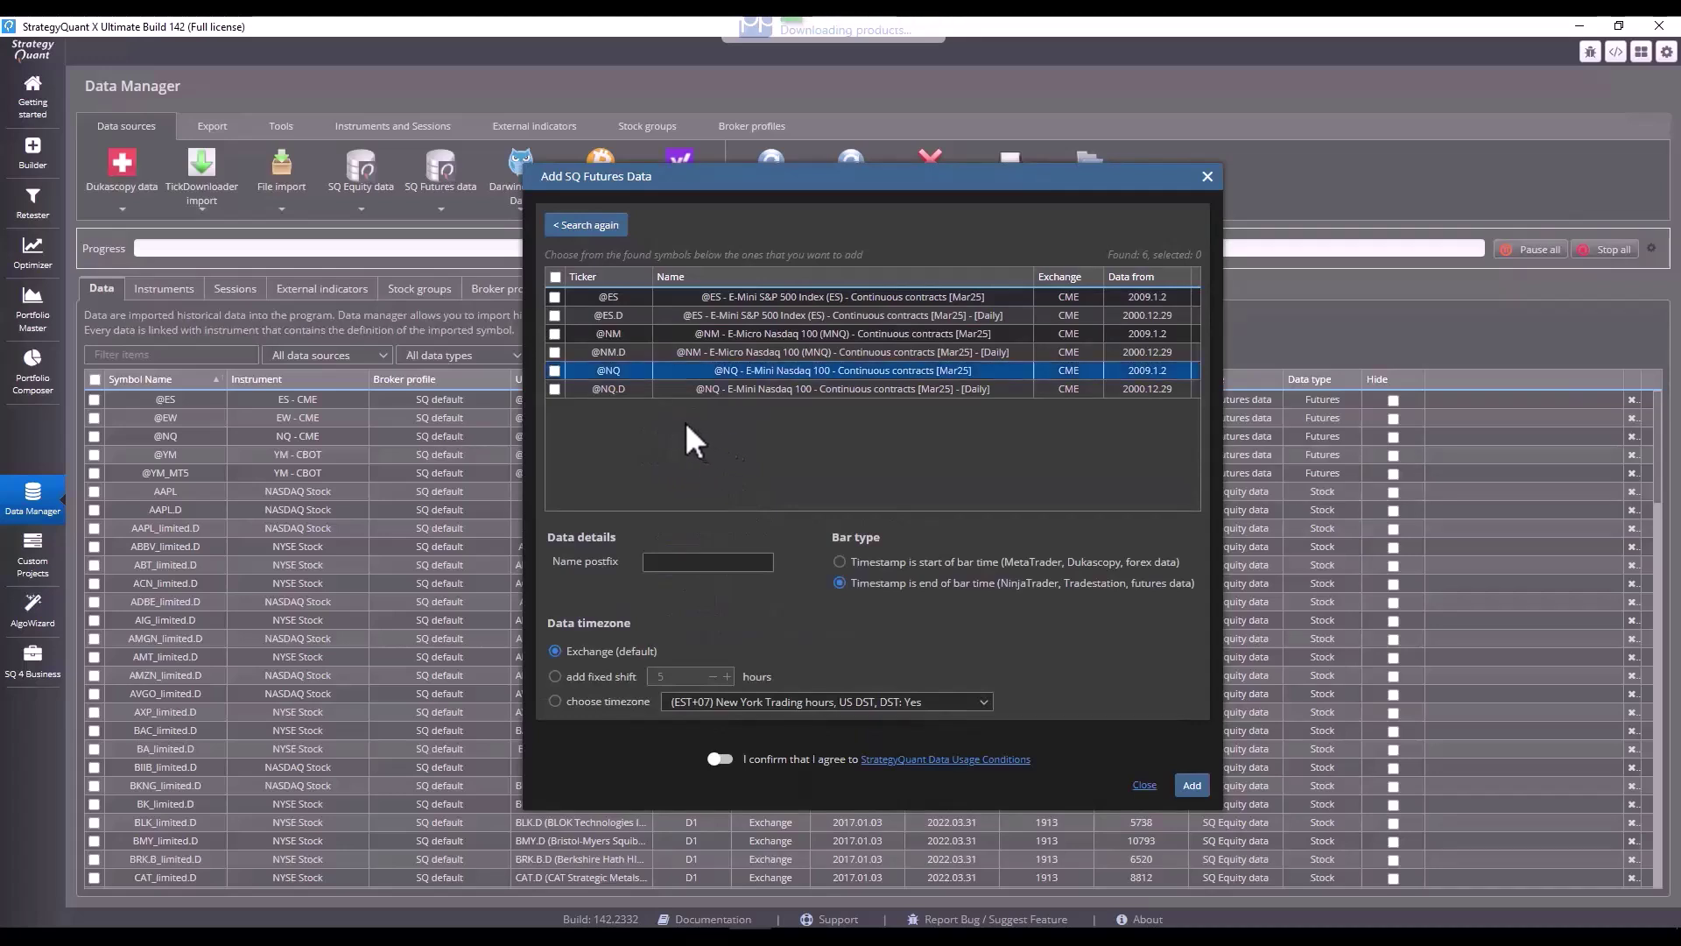
left_click(554, 297)
left_click(554, 333)
left_click(554, 334)
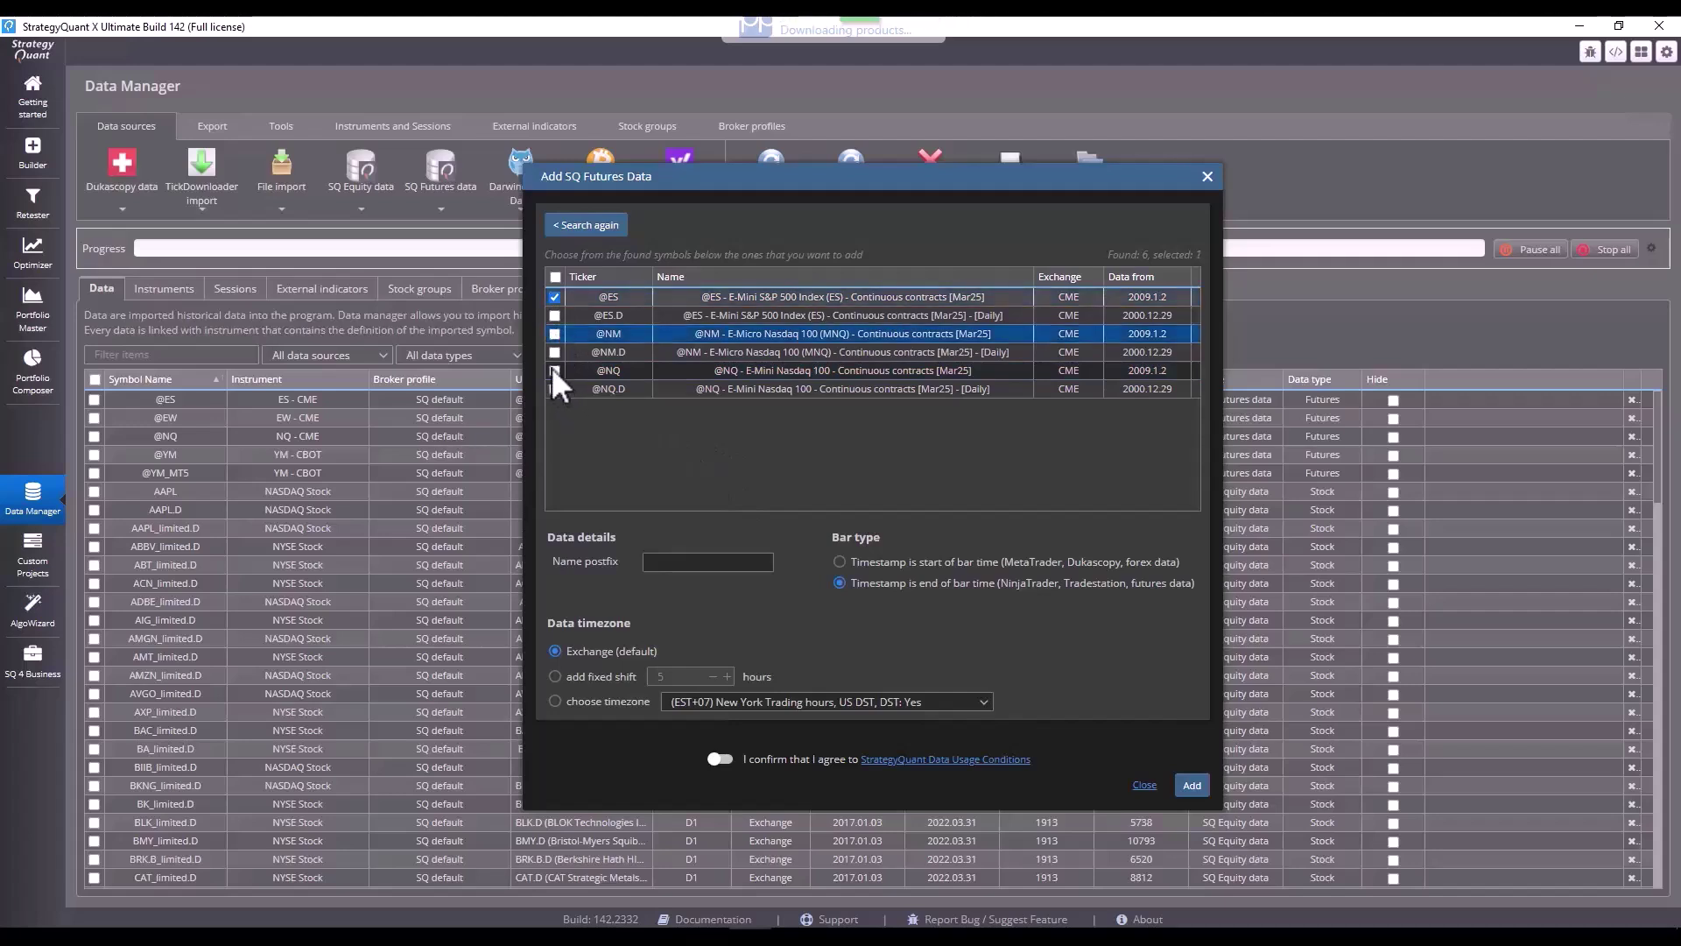
left_click(554, 369)
left_click(628, 299)
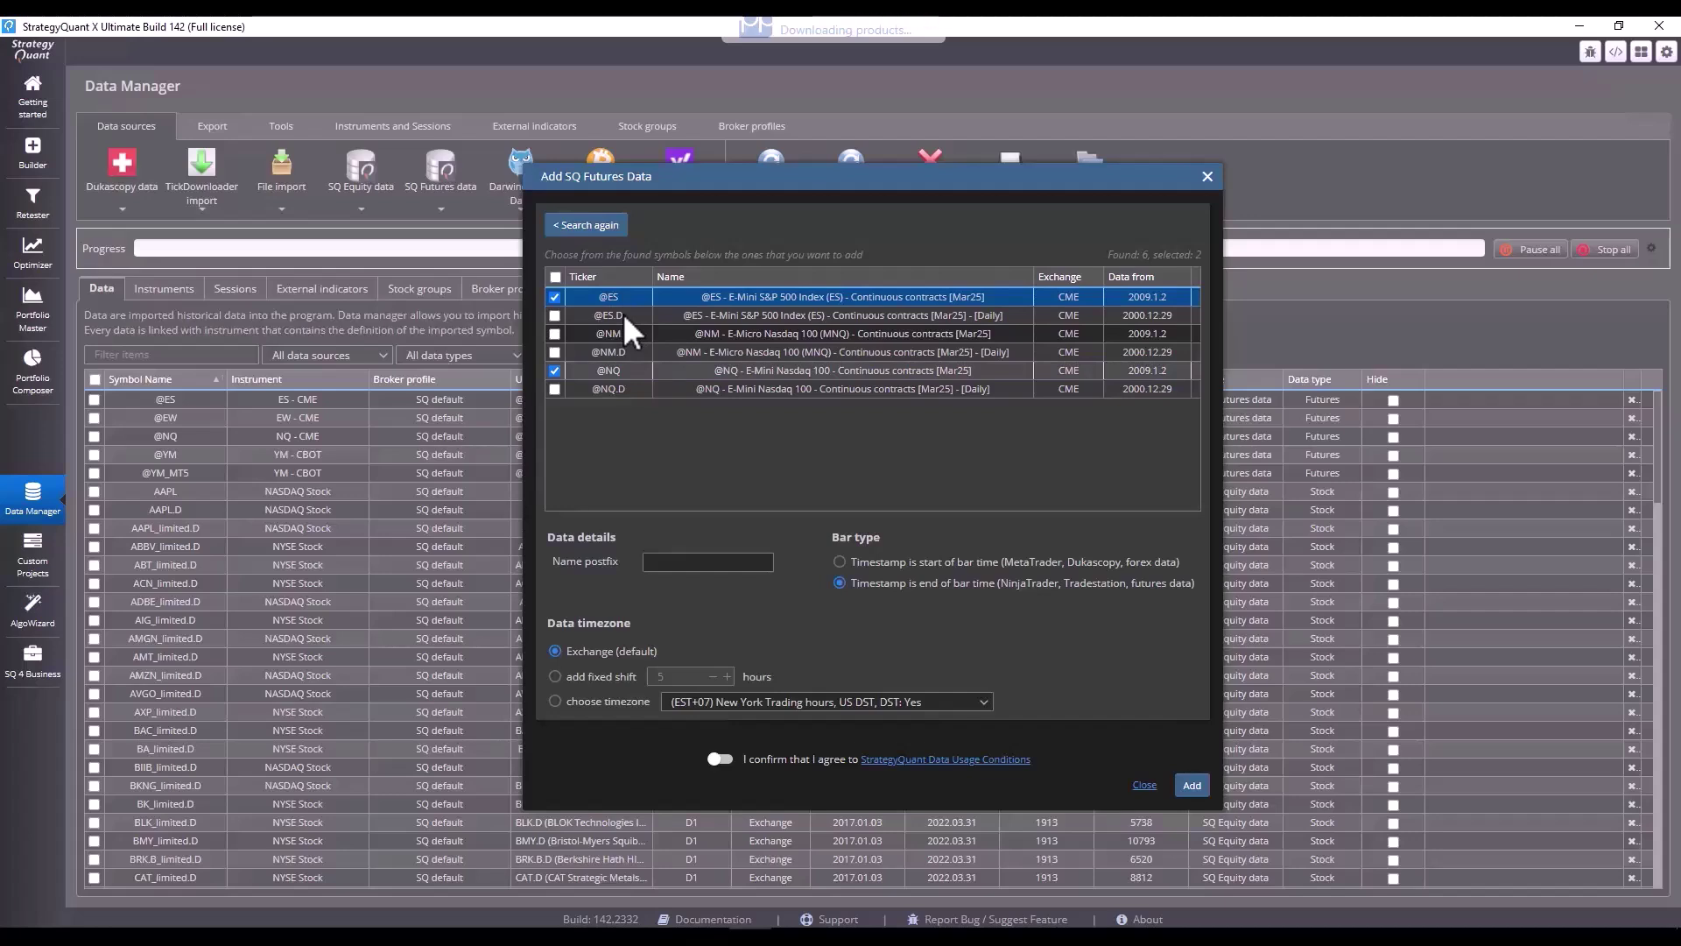
left_click(625, 317)
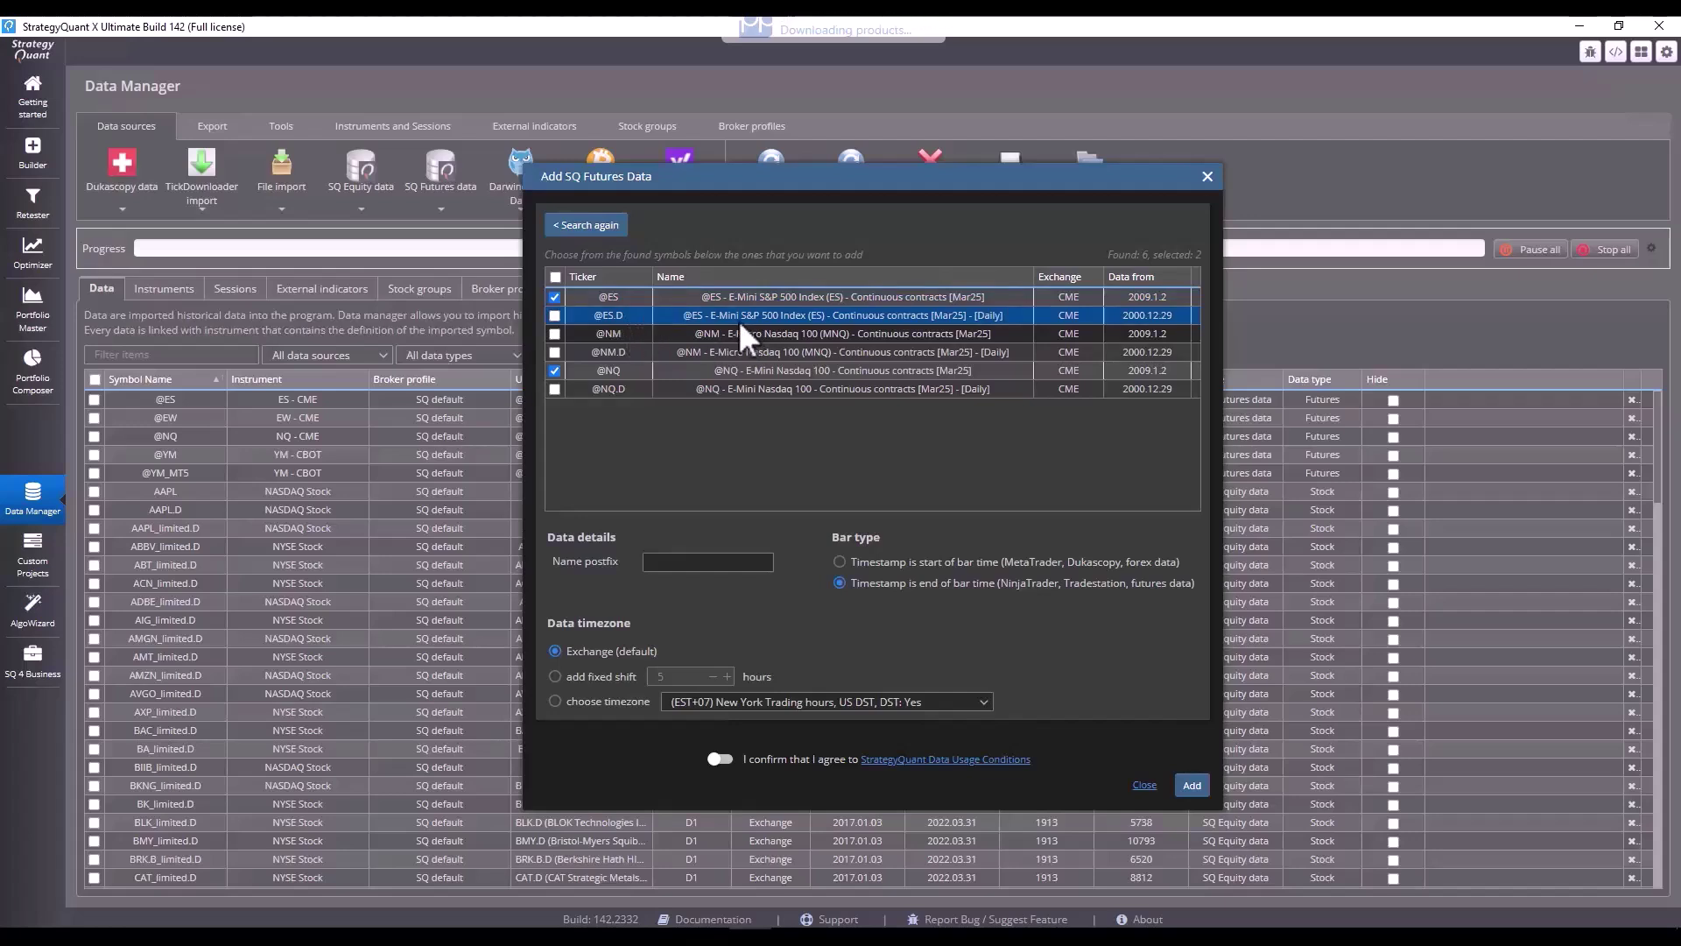
left_click(664, 299)
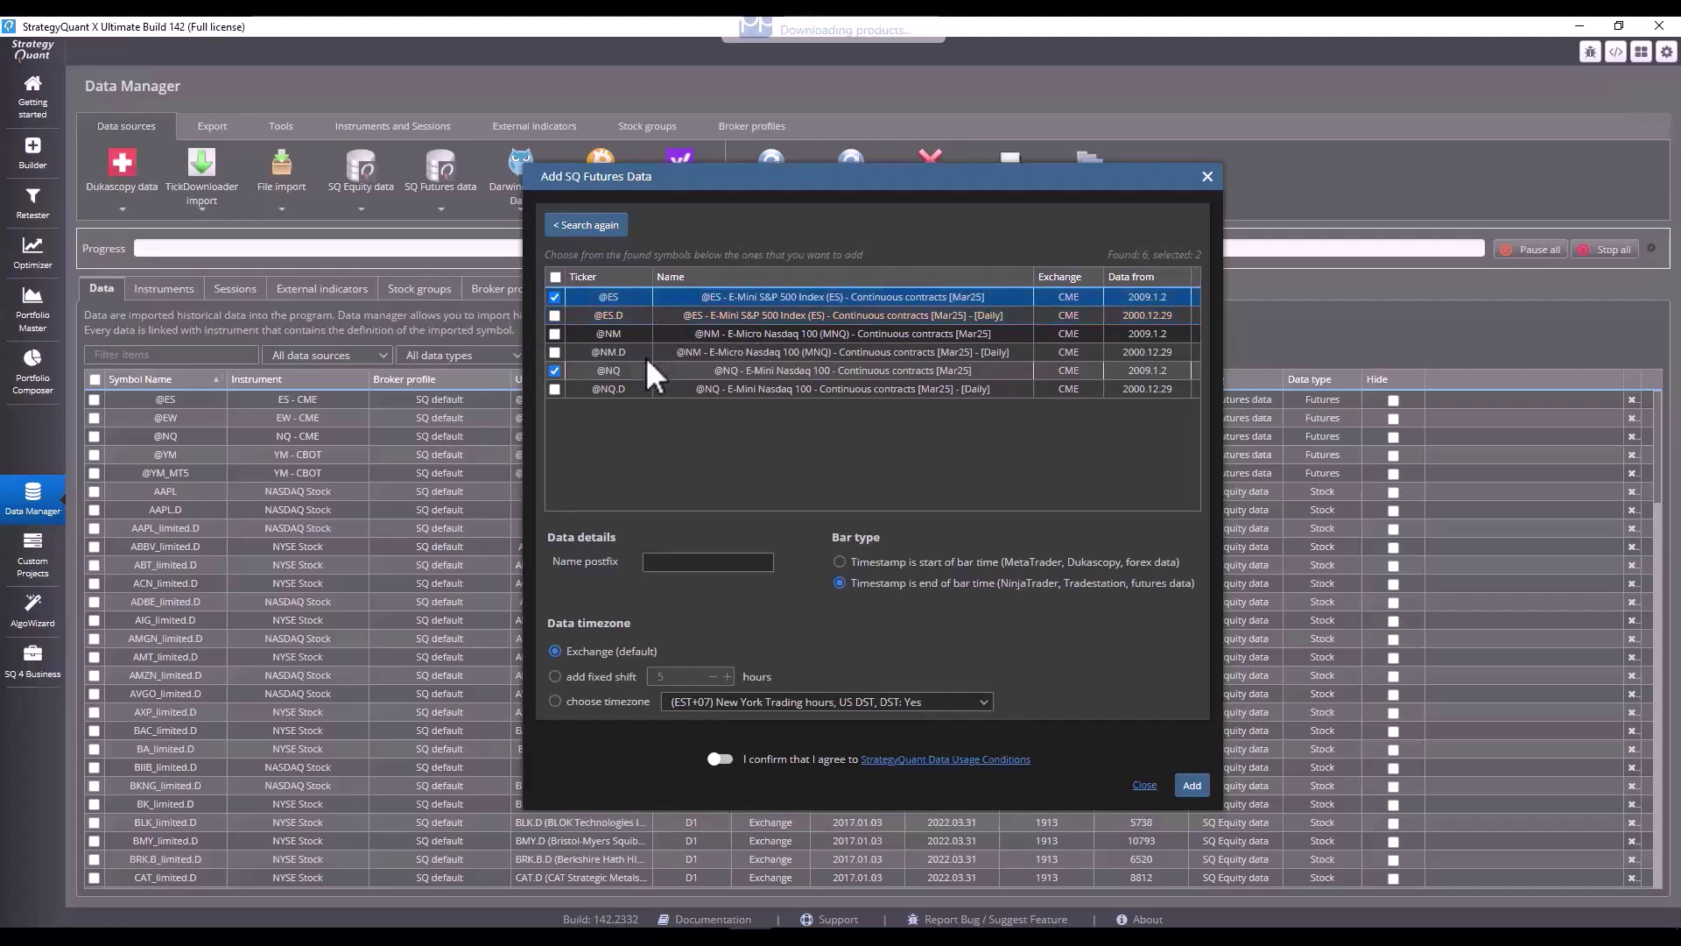
left_click(628, 312)
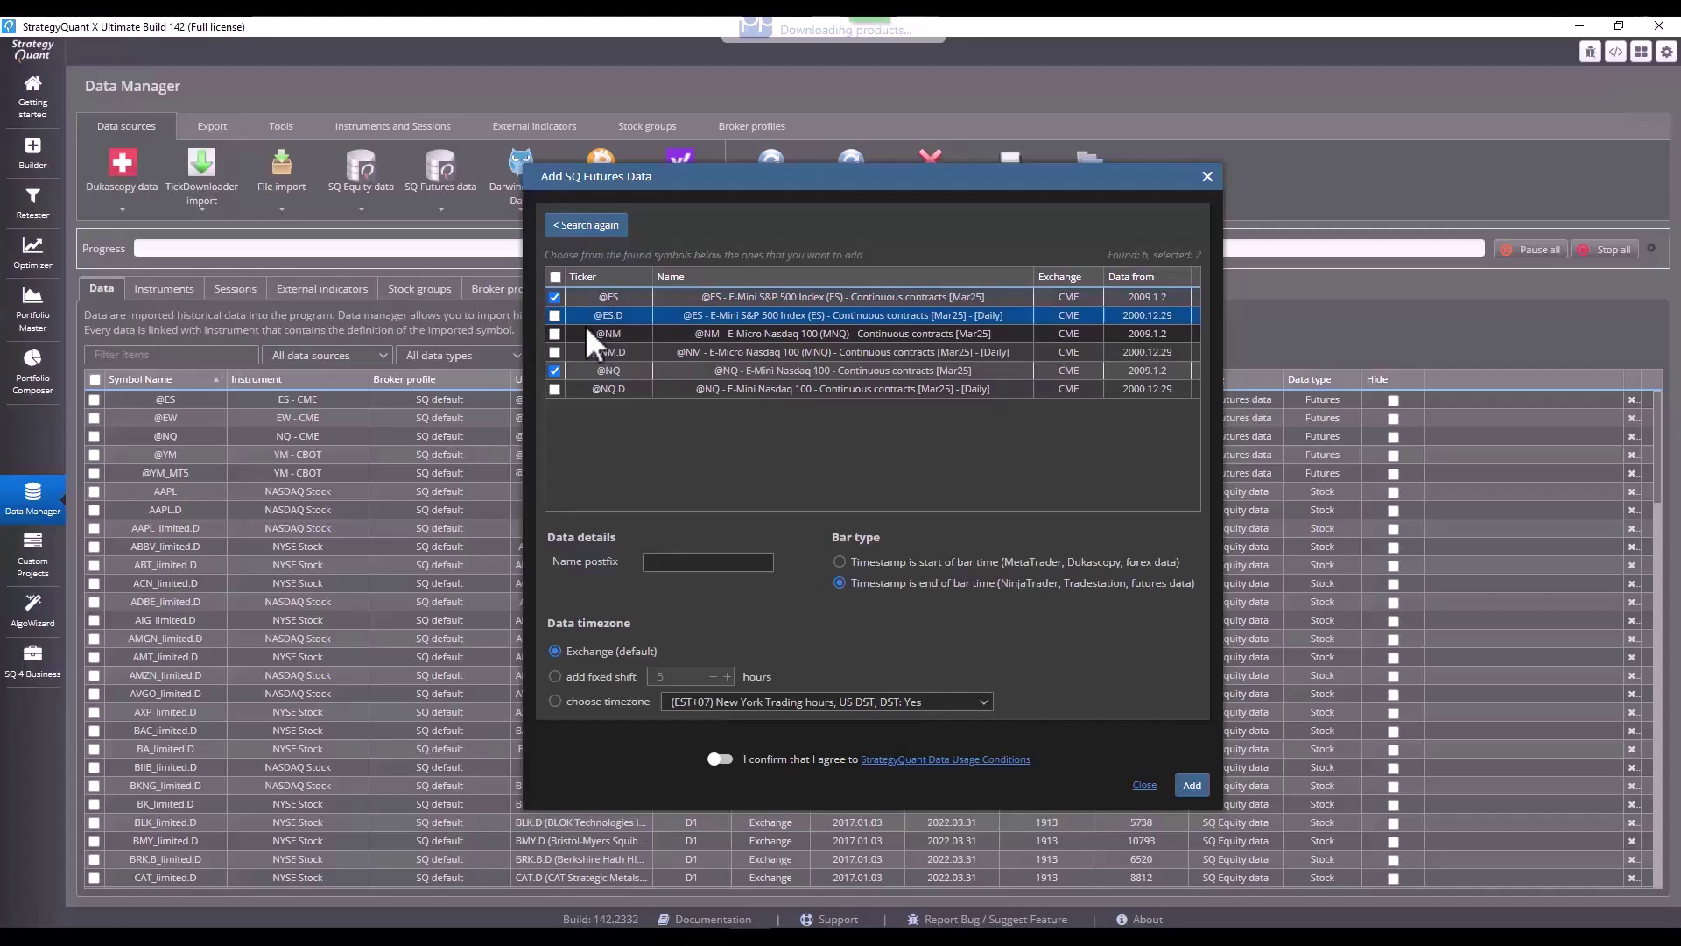
left_click(554, 297)
left_click(554, 315)
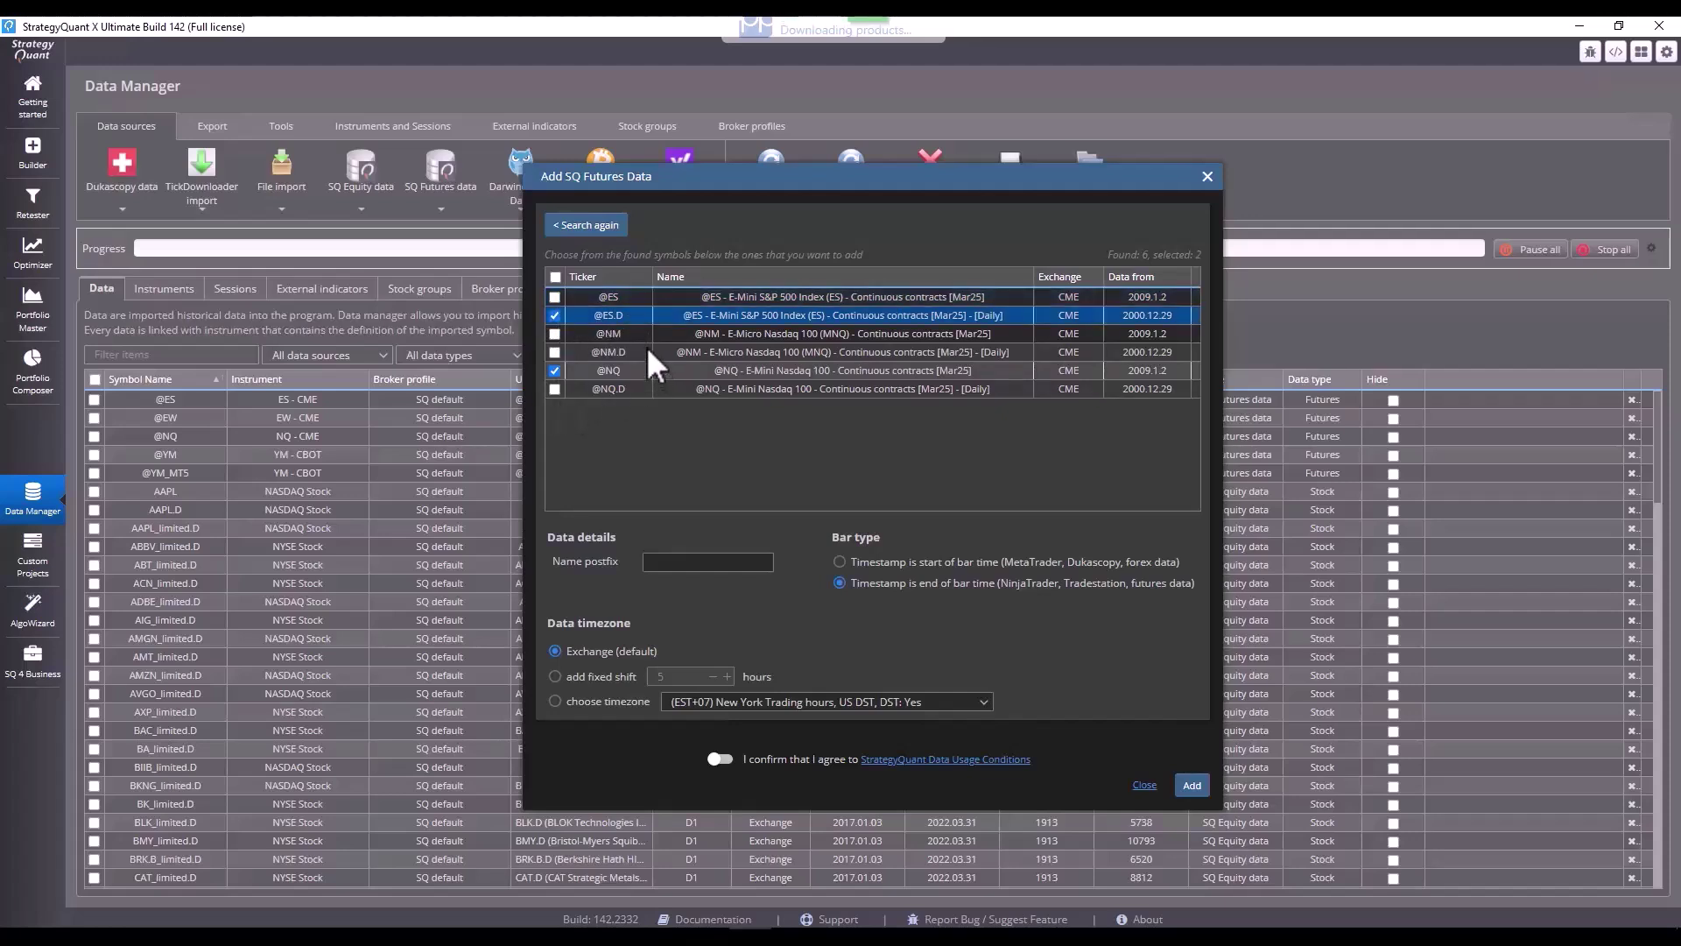
left_click(554, 297)
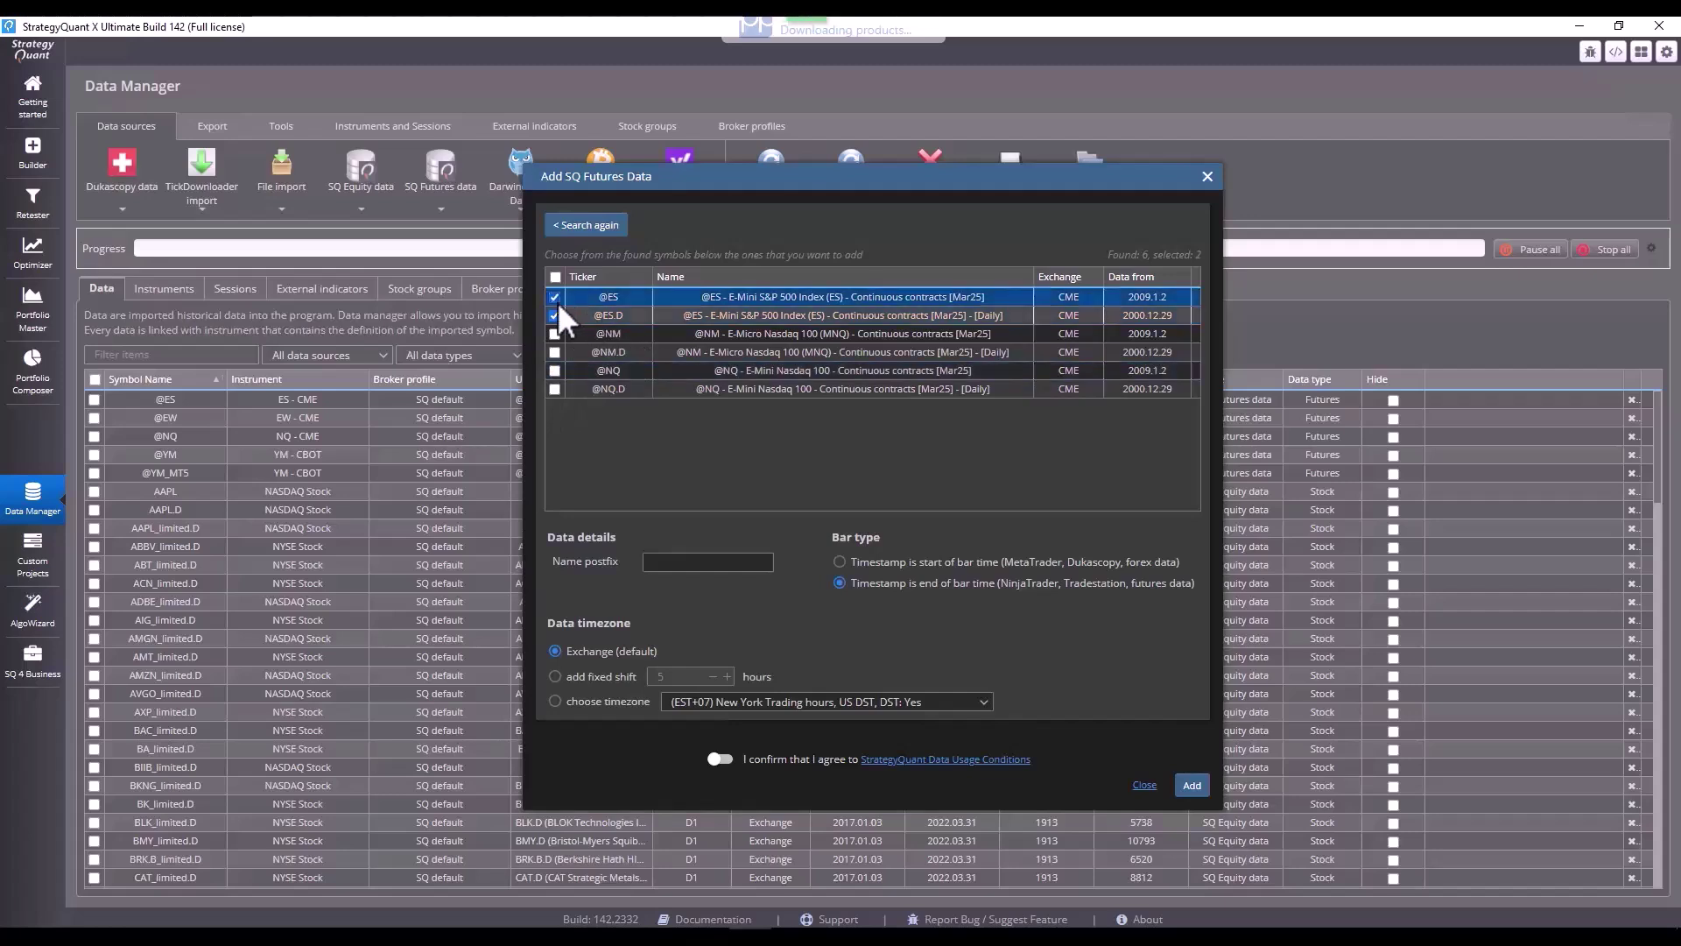
left_click(554, 315)
left_click(554, 370)
left_click(554, 370)
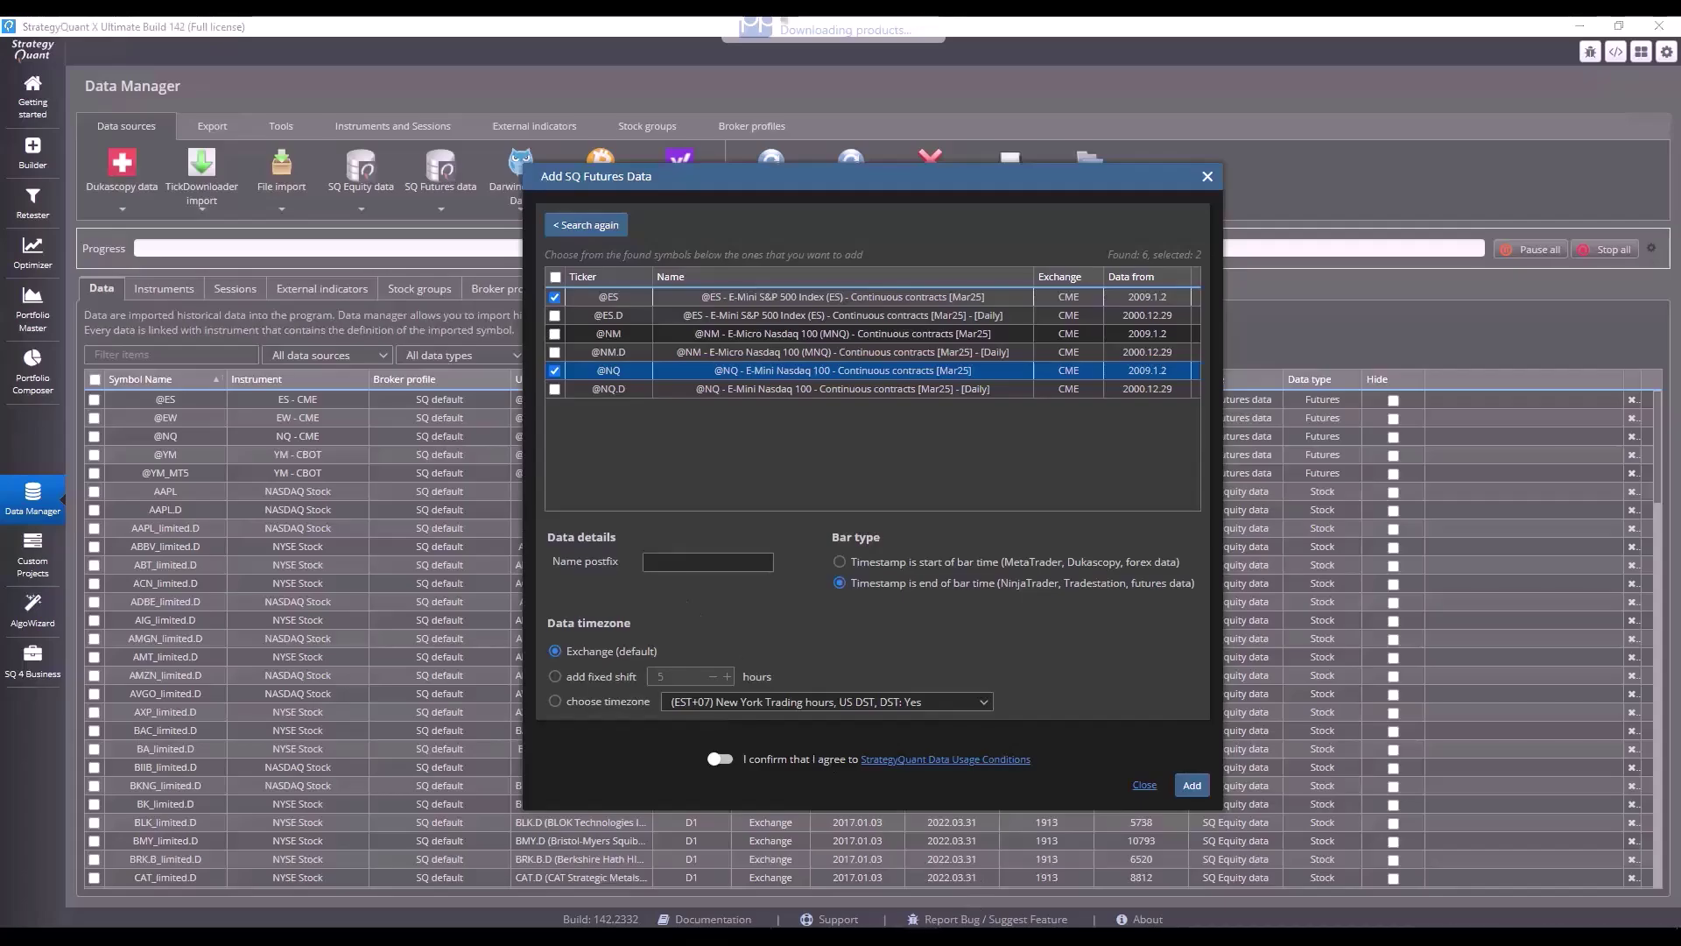
Check the left ES chart's Format Symbol settings and Exchange time zone, then cancel unchanged.
key("alt+Tab")
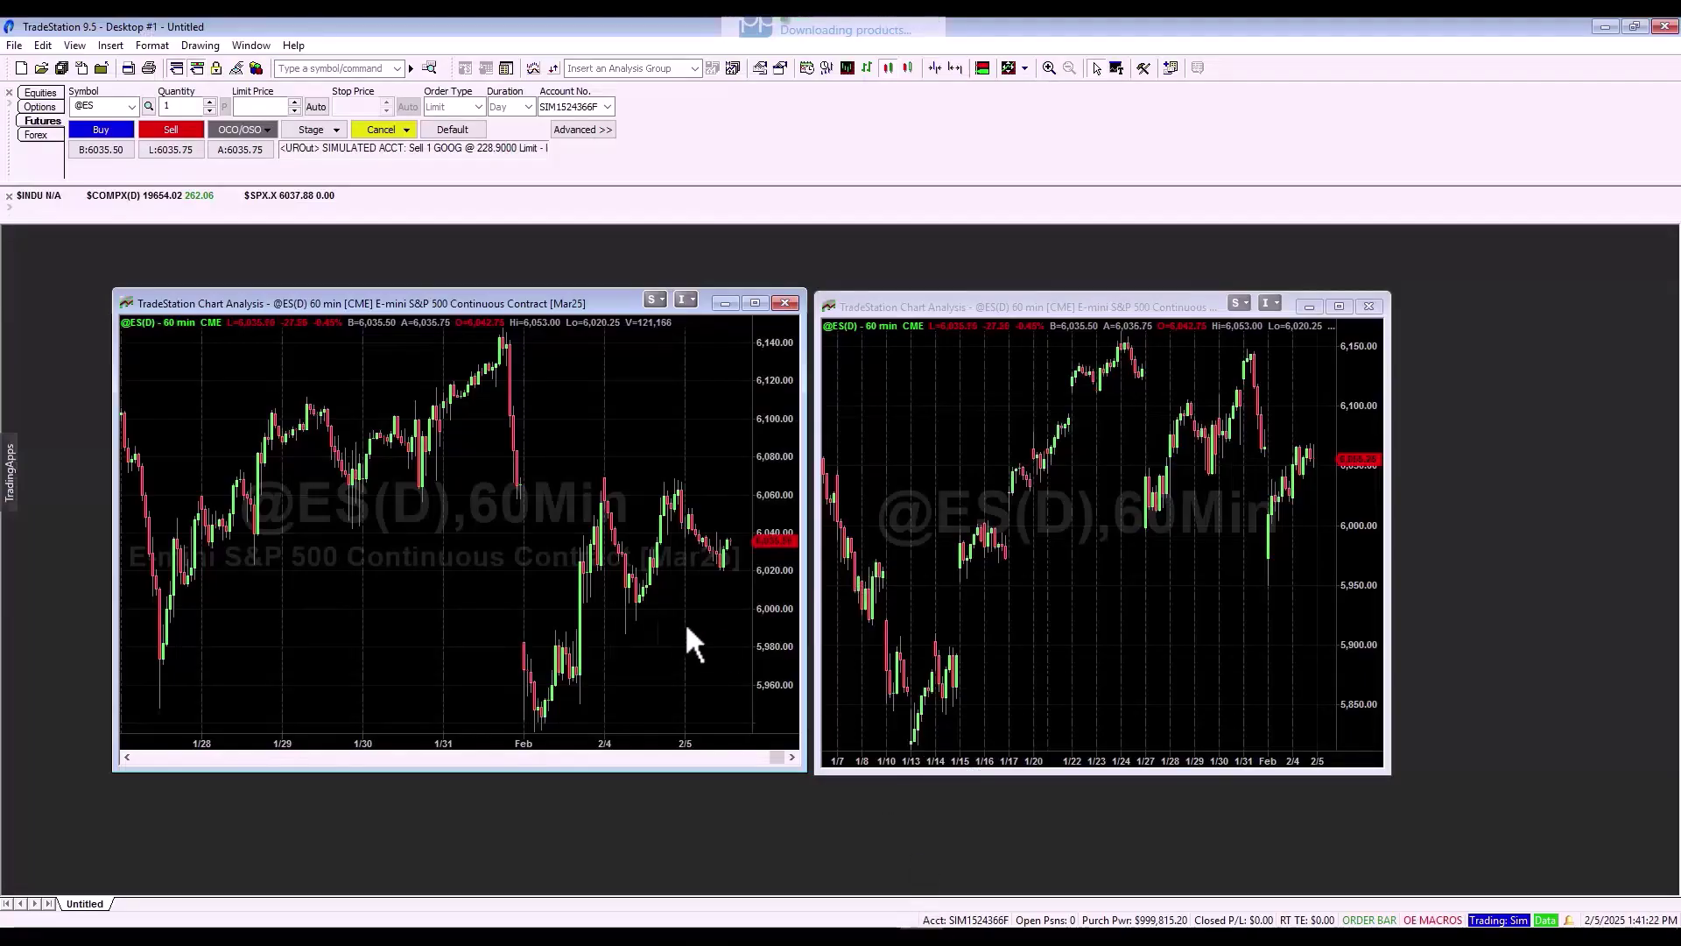
right_click(464, 512)
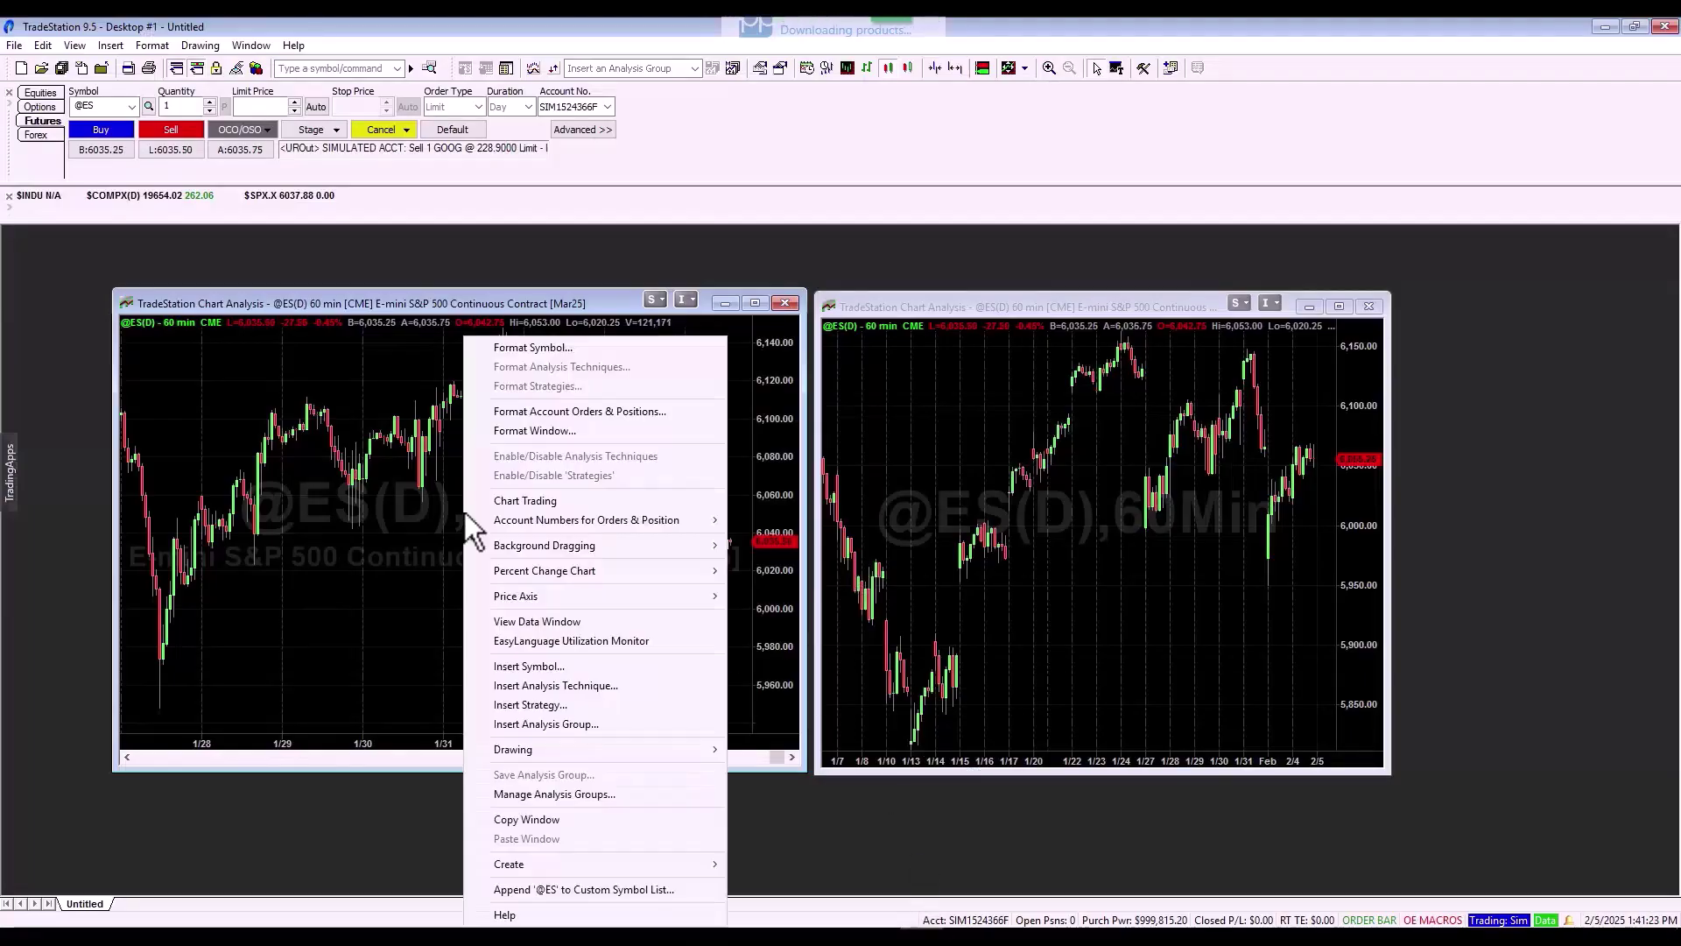
left_click(541, 347)
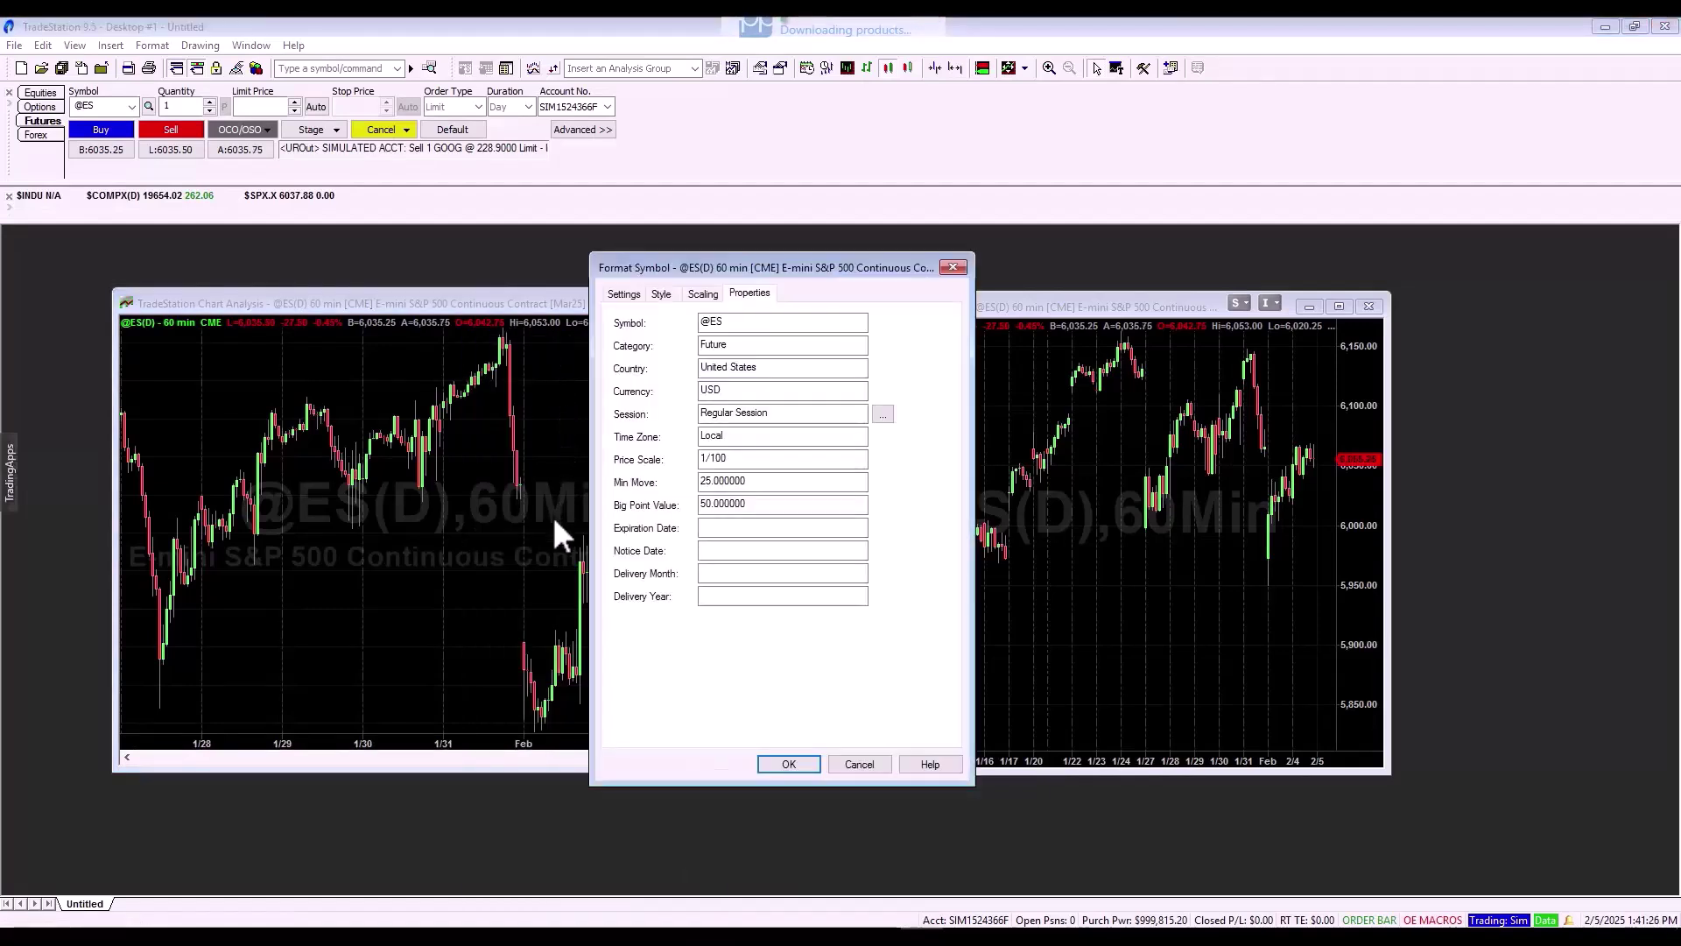
left_click(628, 294)
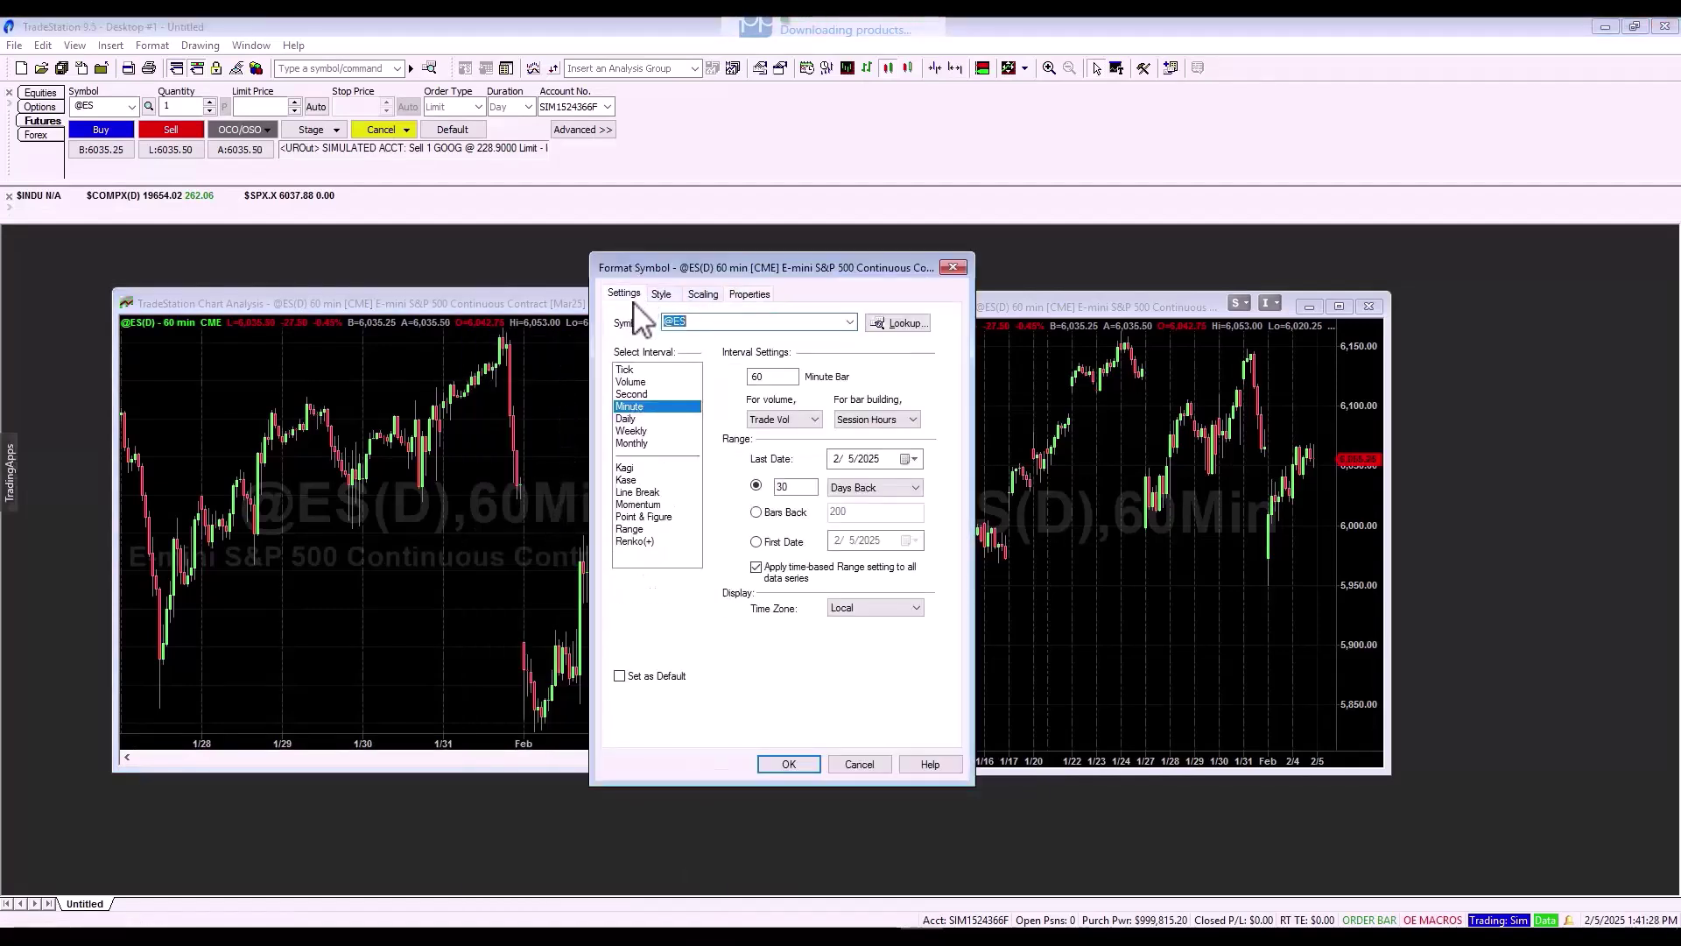
left_click(868, 613)
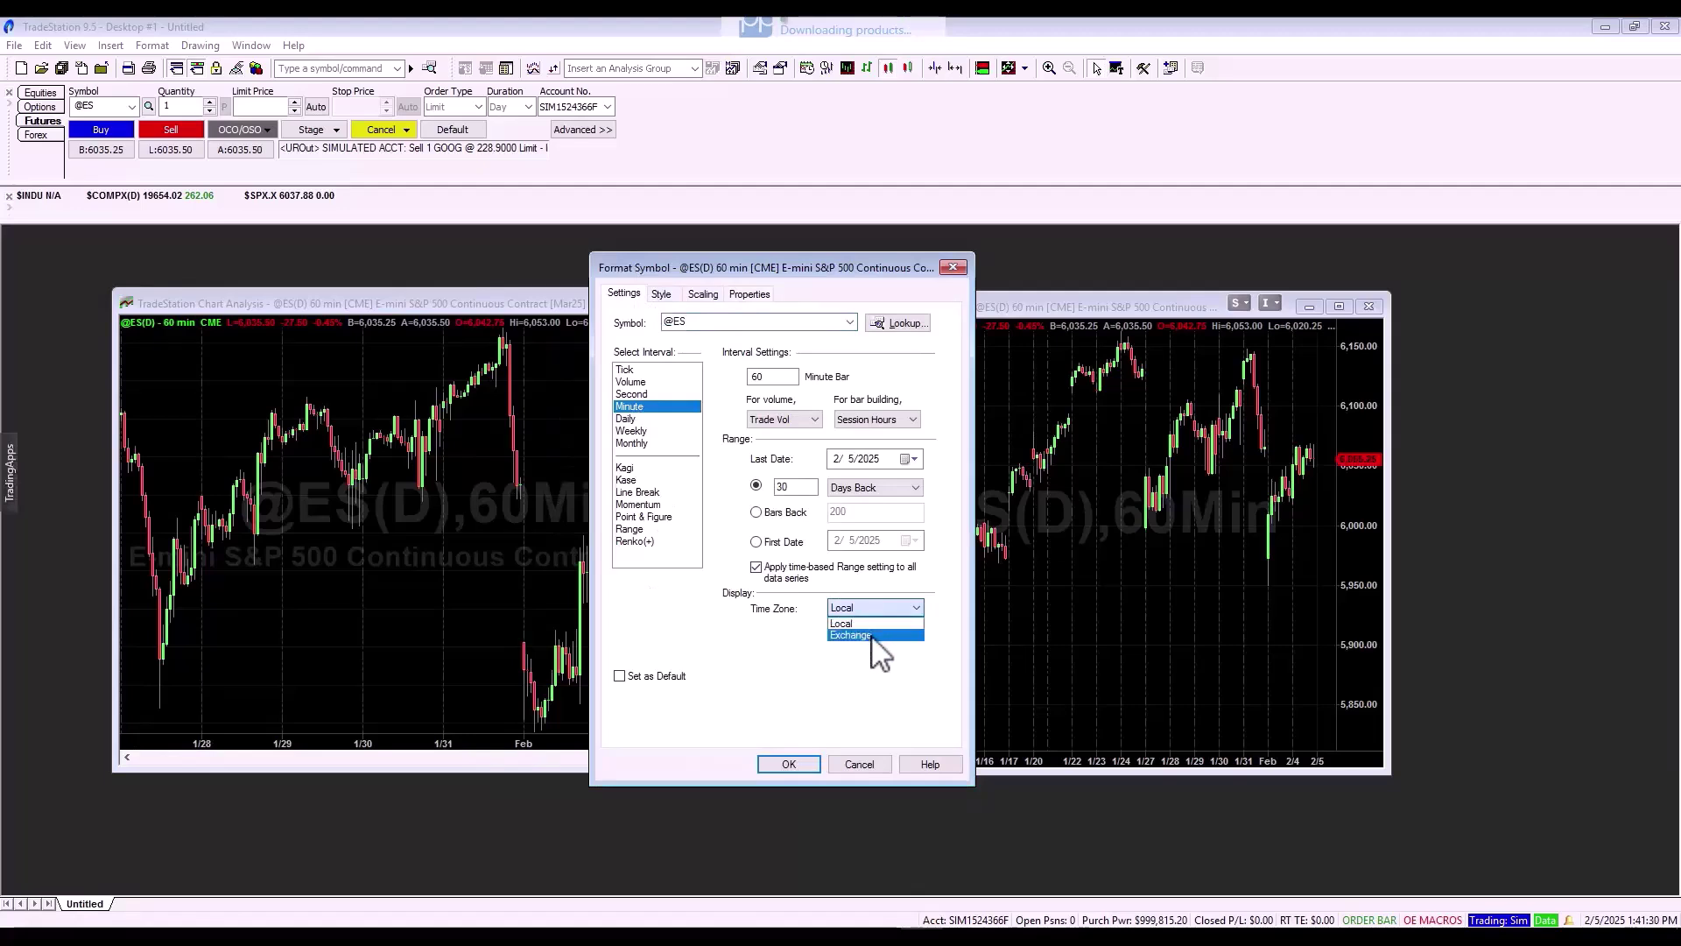
left_click(883, 647)
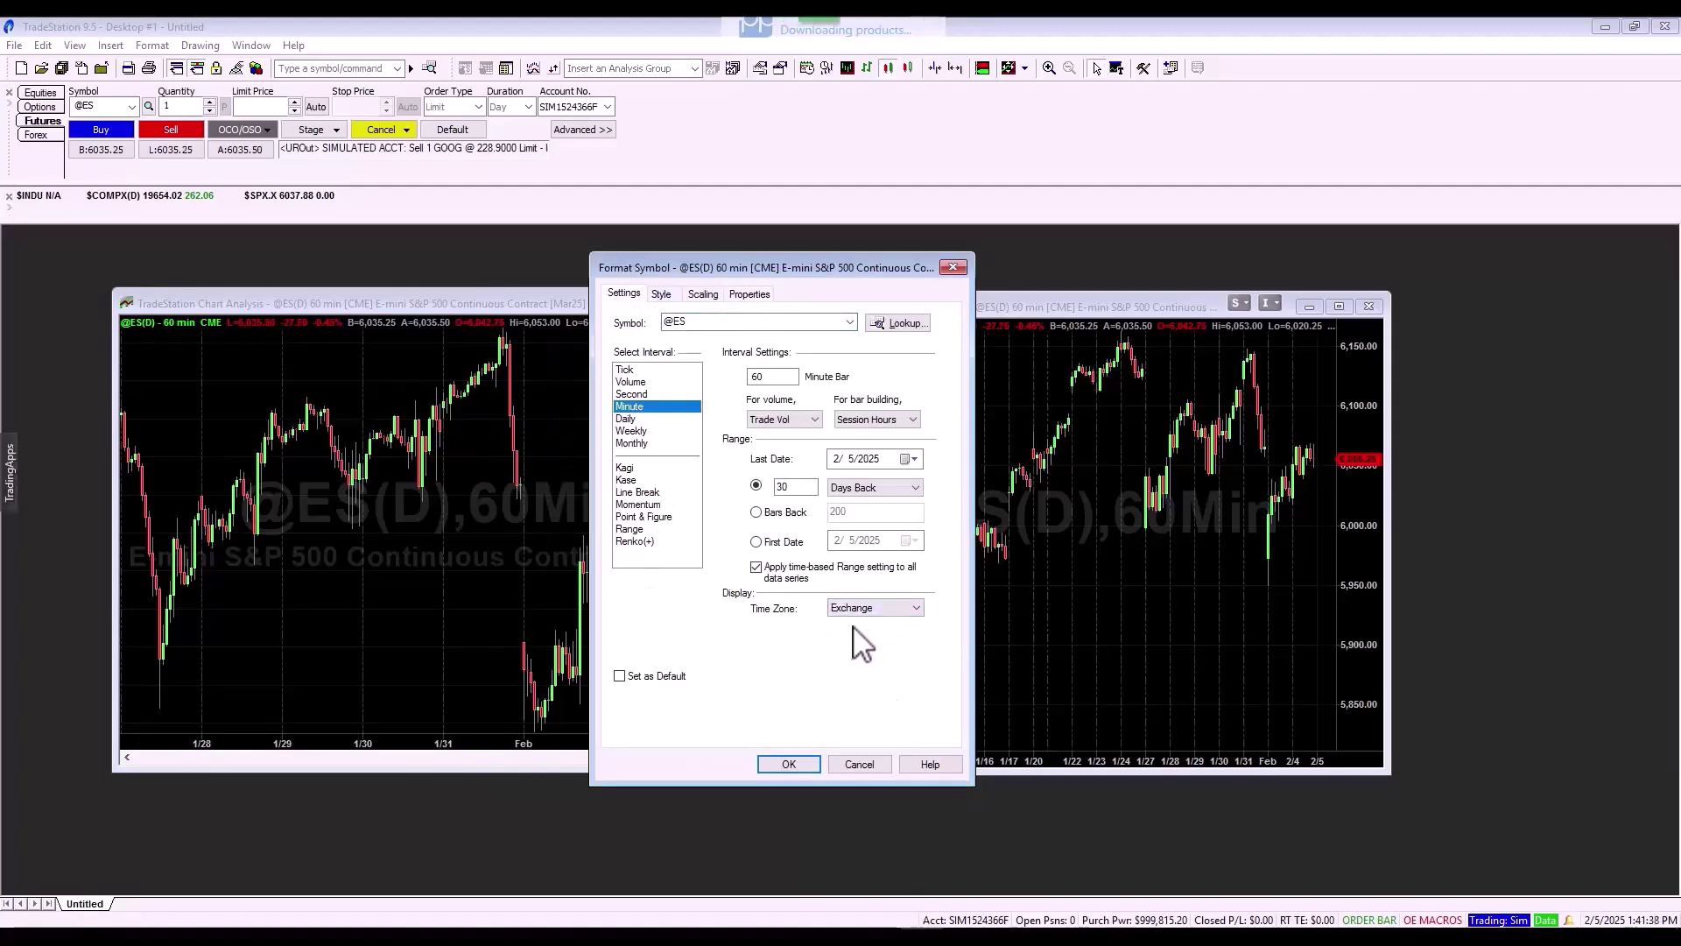
left_click(870, 761)
mouse_move(792, 928)
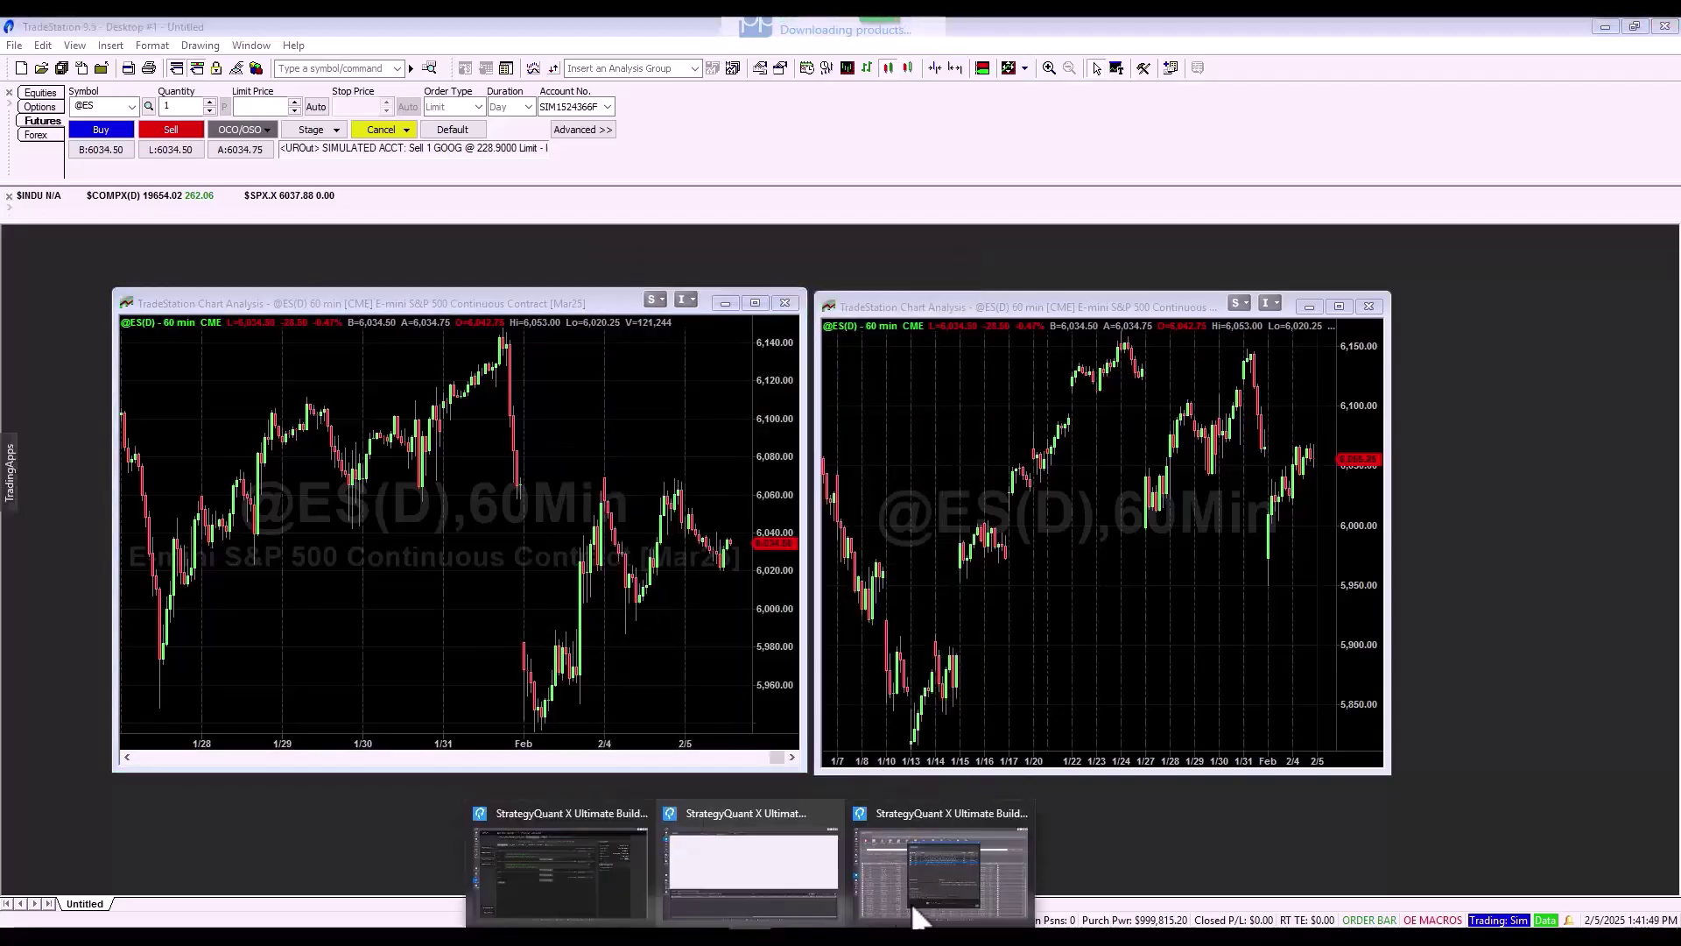
left_click(937, 884)
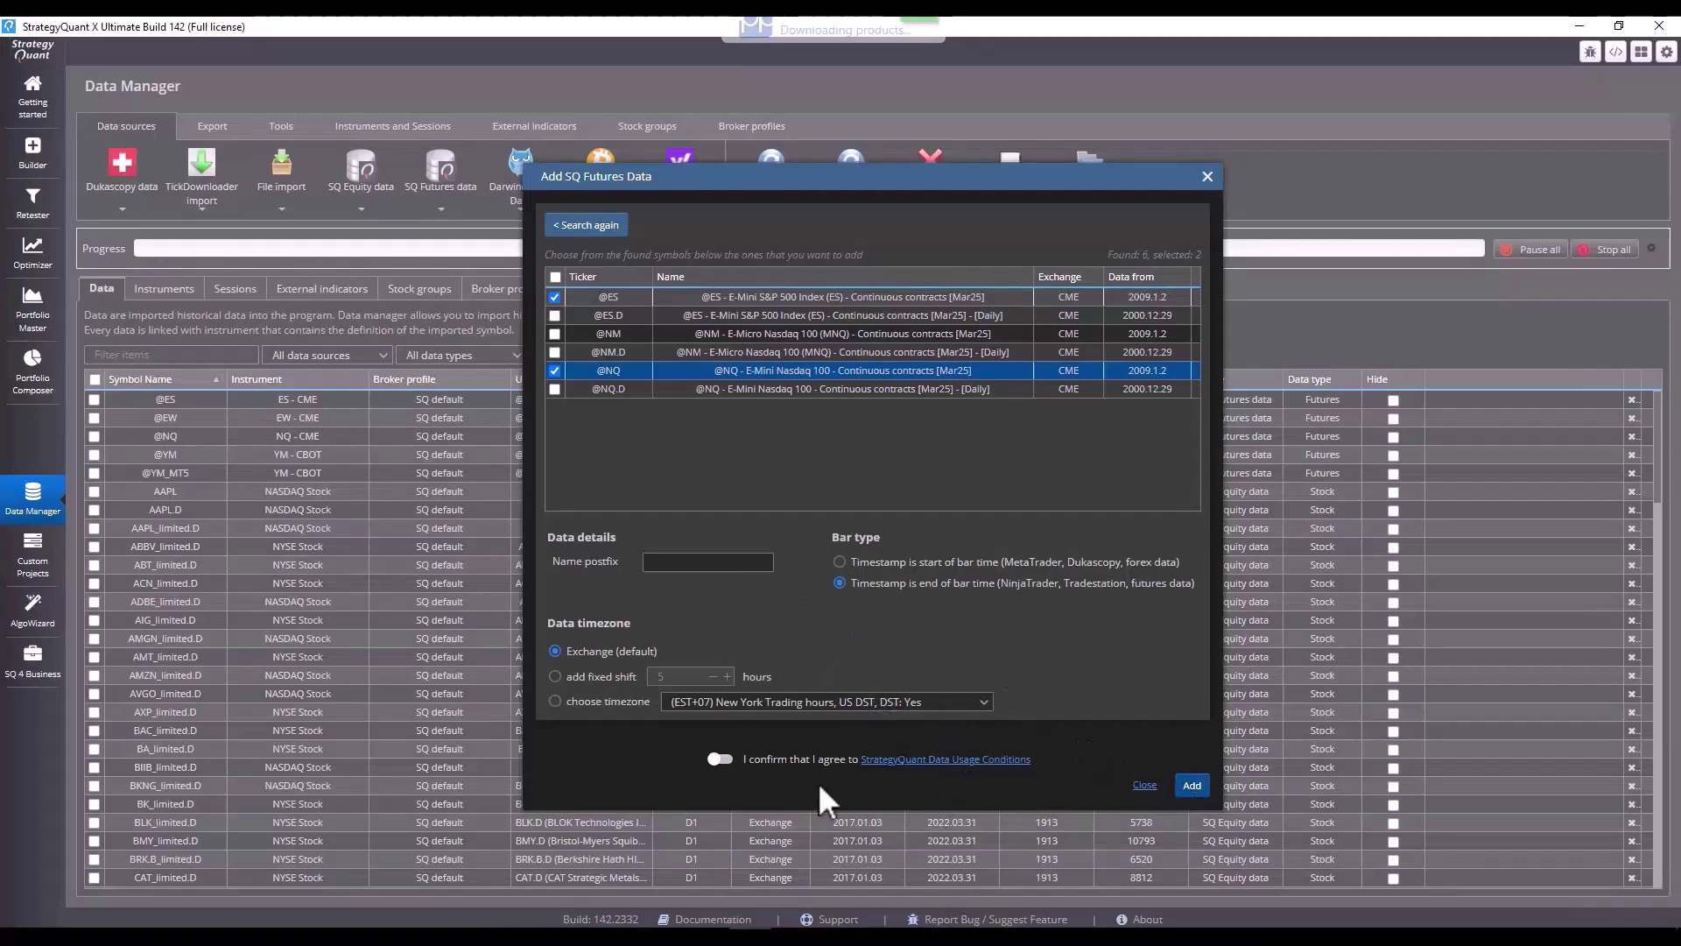
left_click(718, 758)
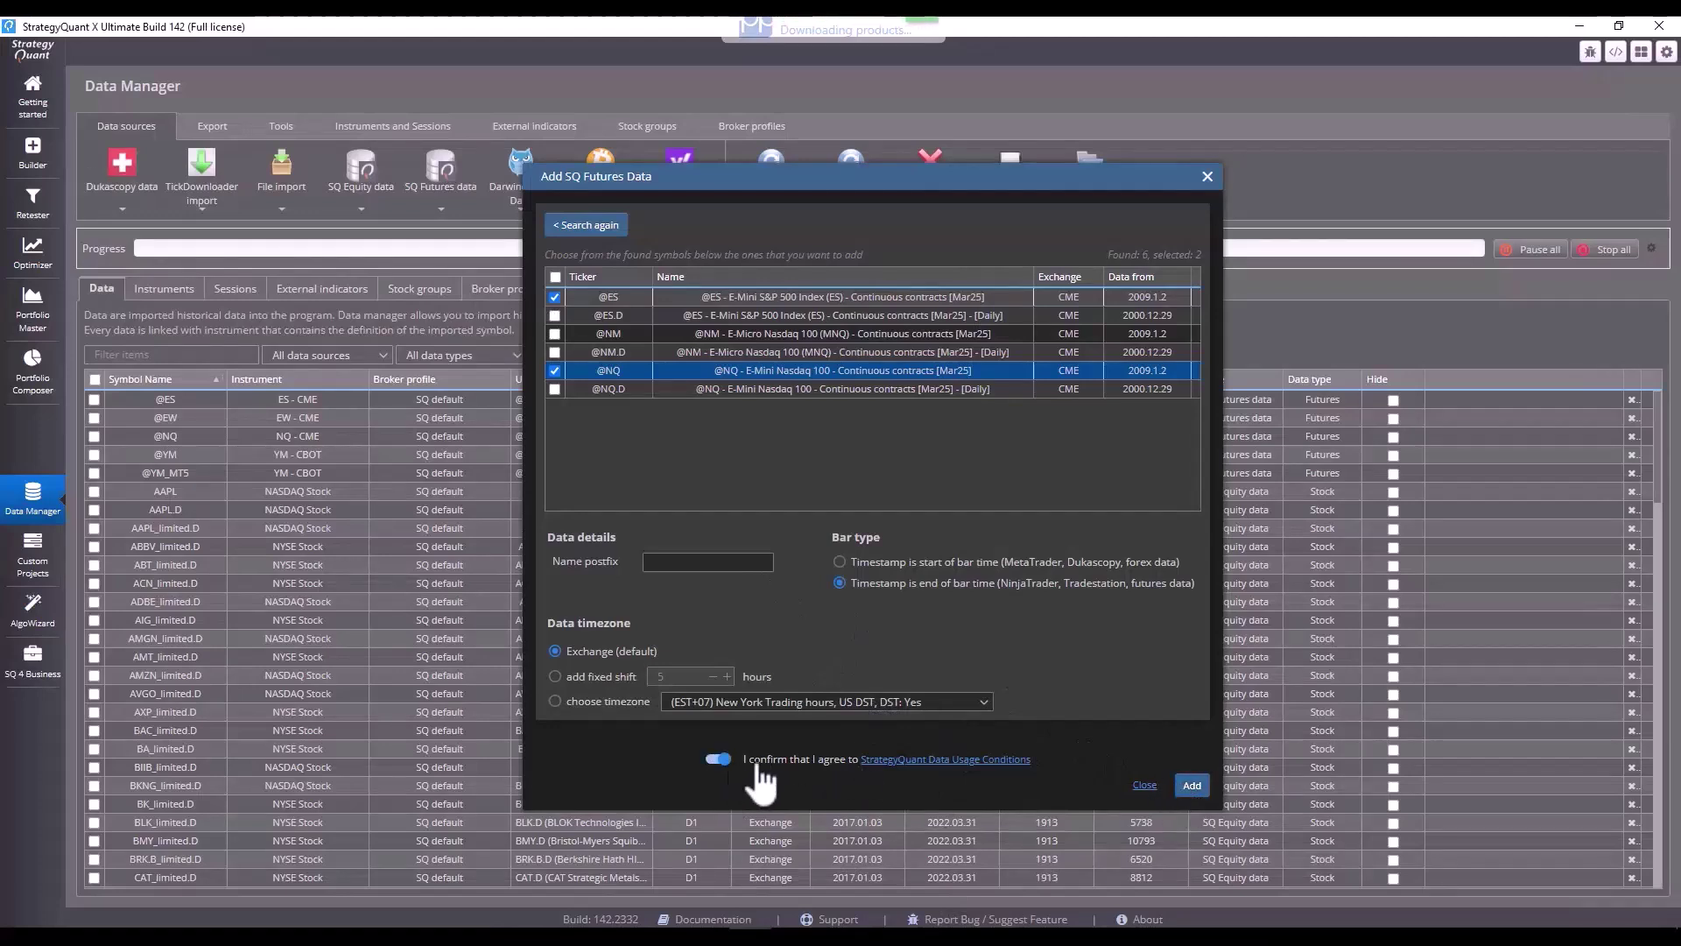
left_click(1209, 793)
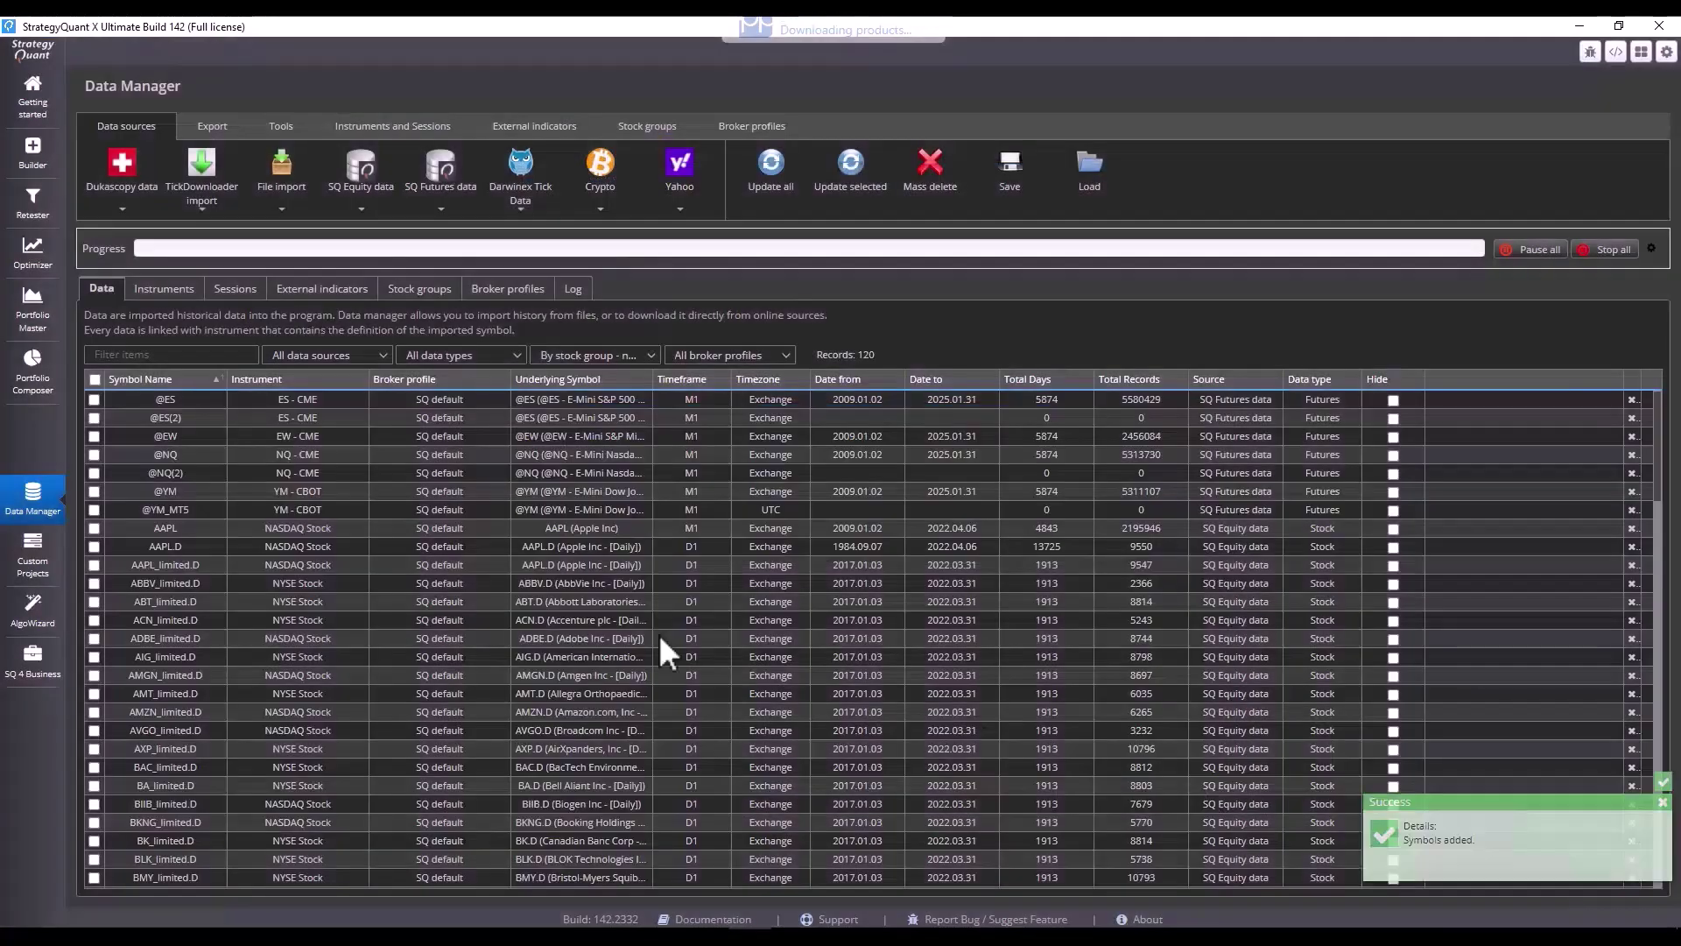
left_click(93, 418)
left_click(96, 472)
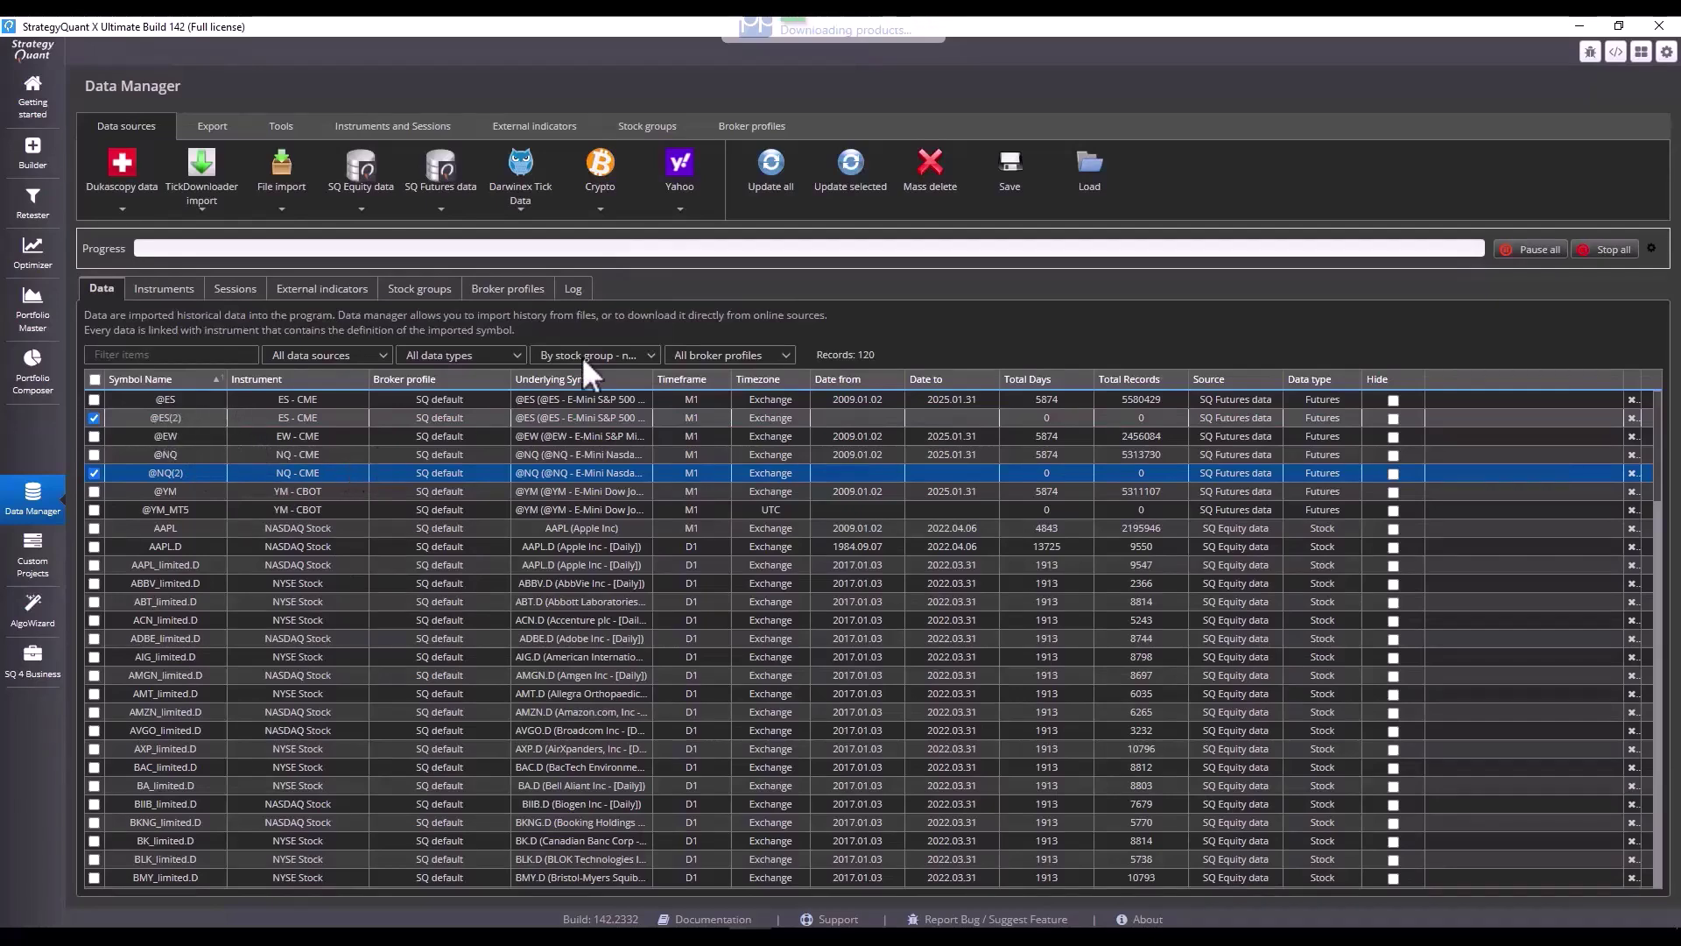
left_click(856, 175)
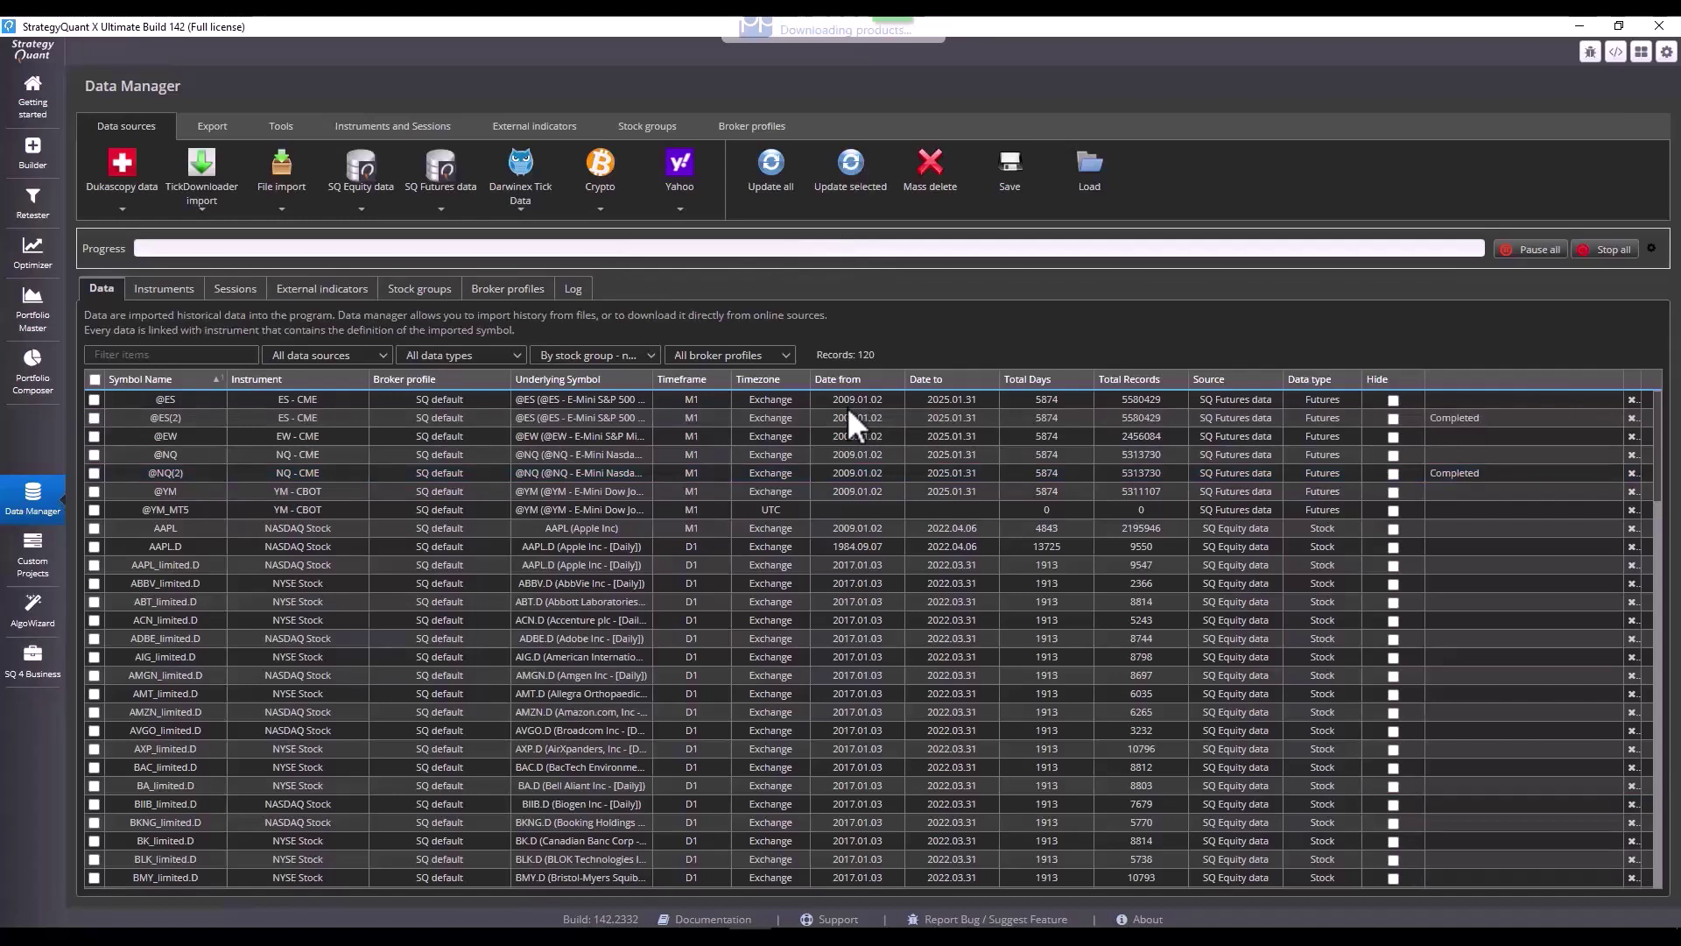
left_click(422, 473)
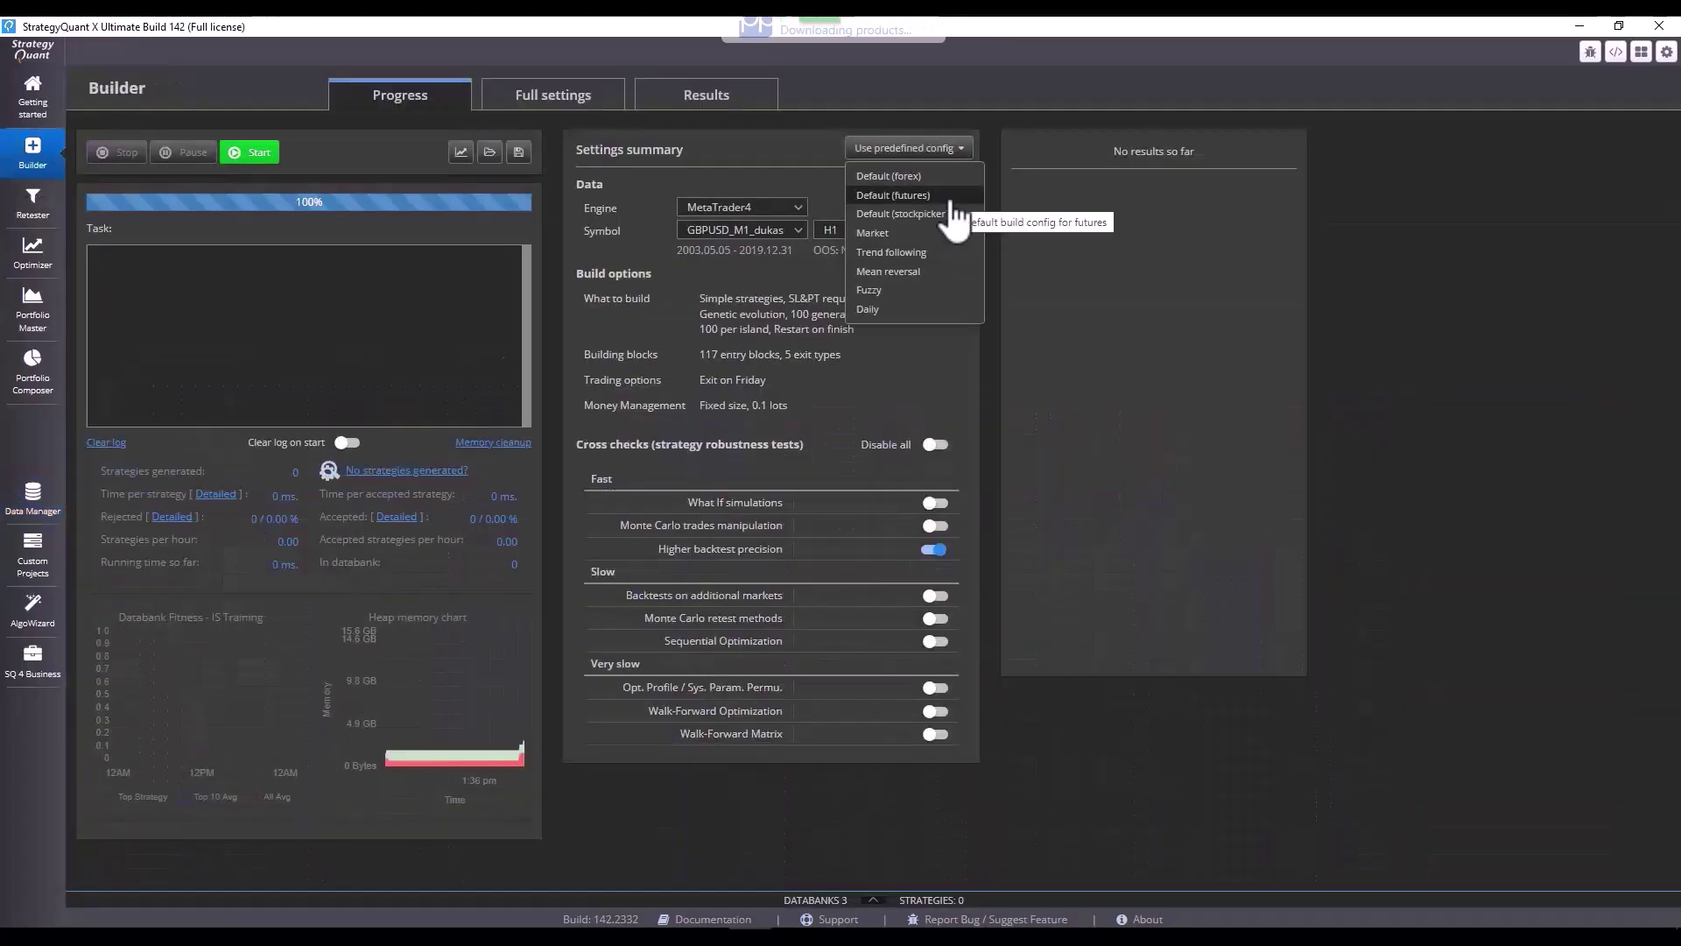
left_click(952, 201)
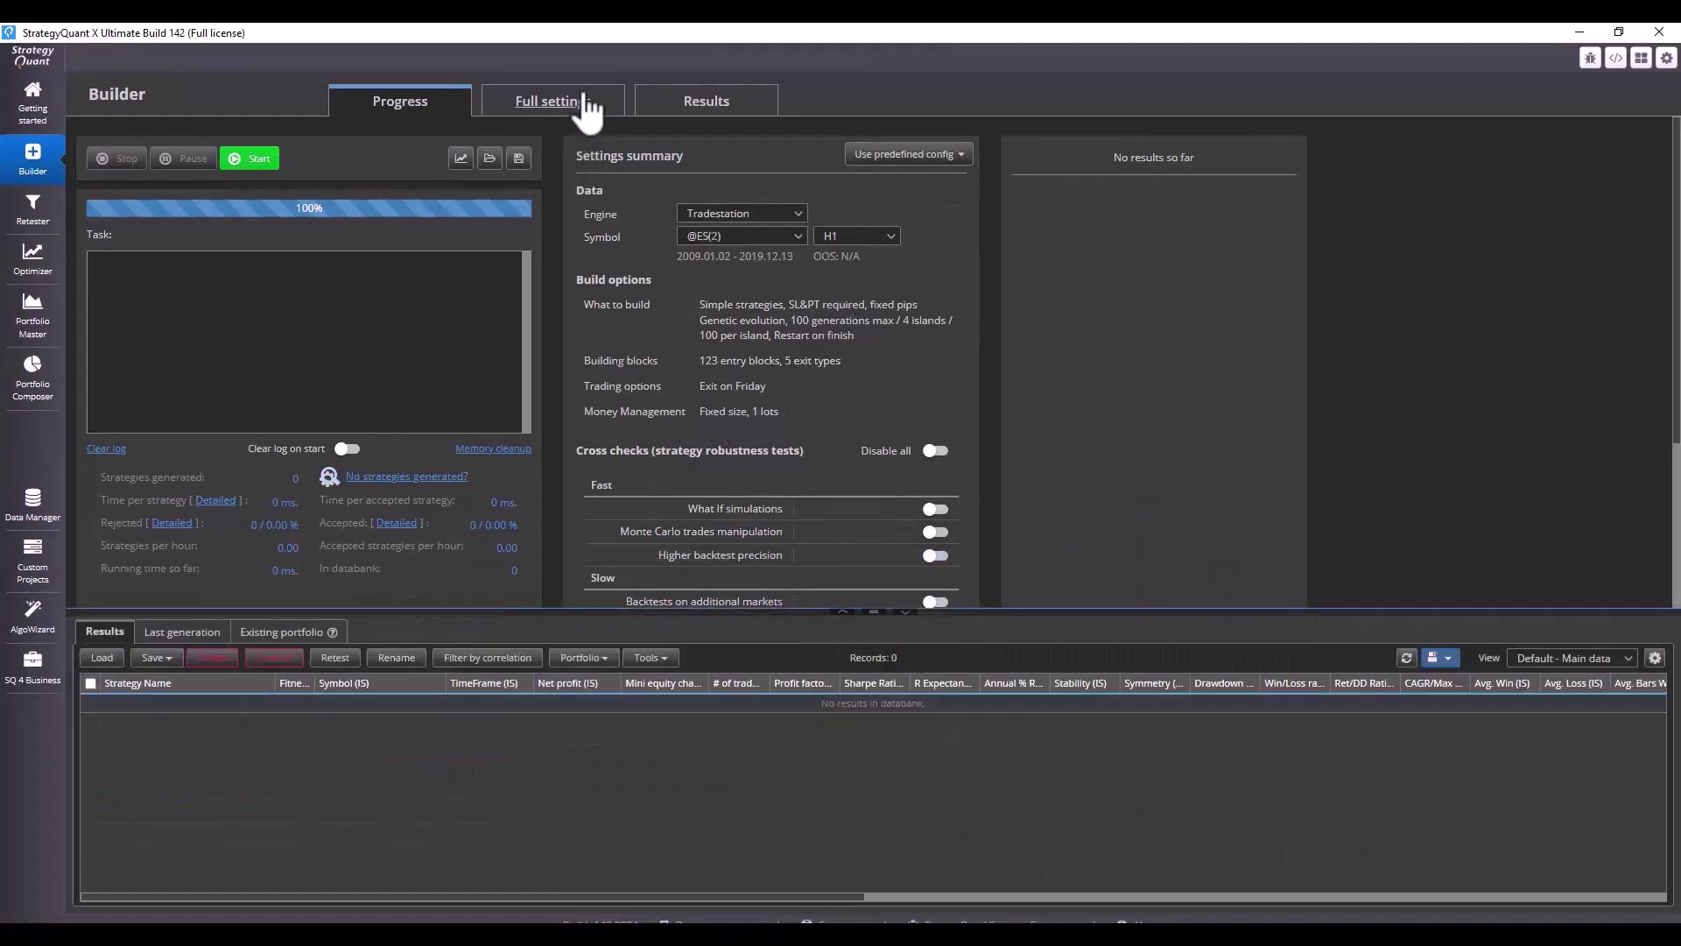
Show the Builder's full settings and enable the Max distance from market limit at 6 percent.
left_click(582, 103)
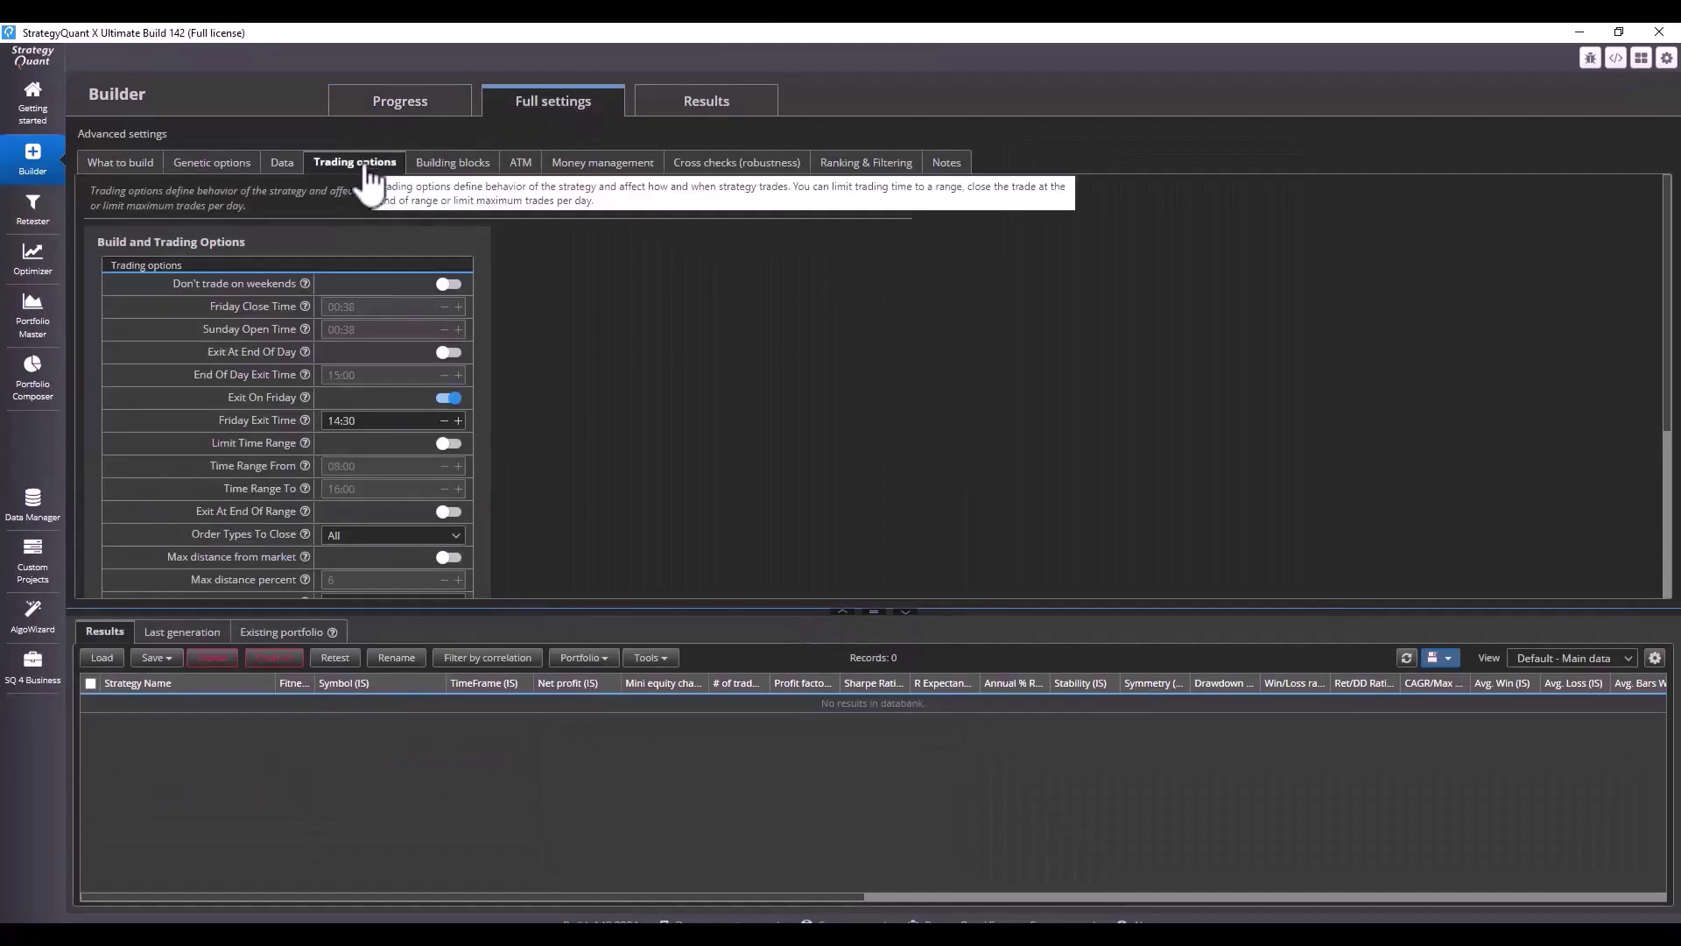
left_click_drag(869, 611, 890, 795)
scroll(744, 612, "down", 3)
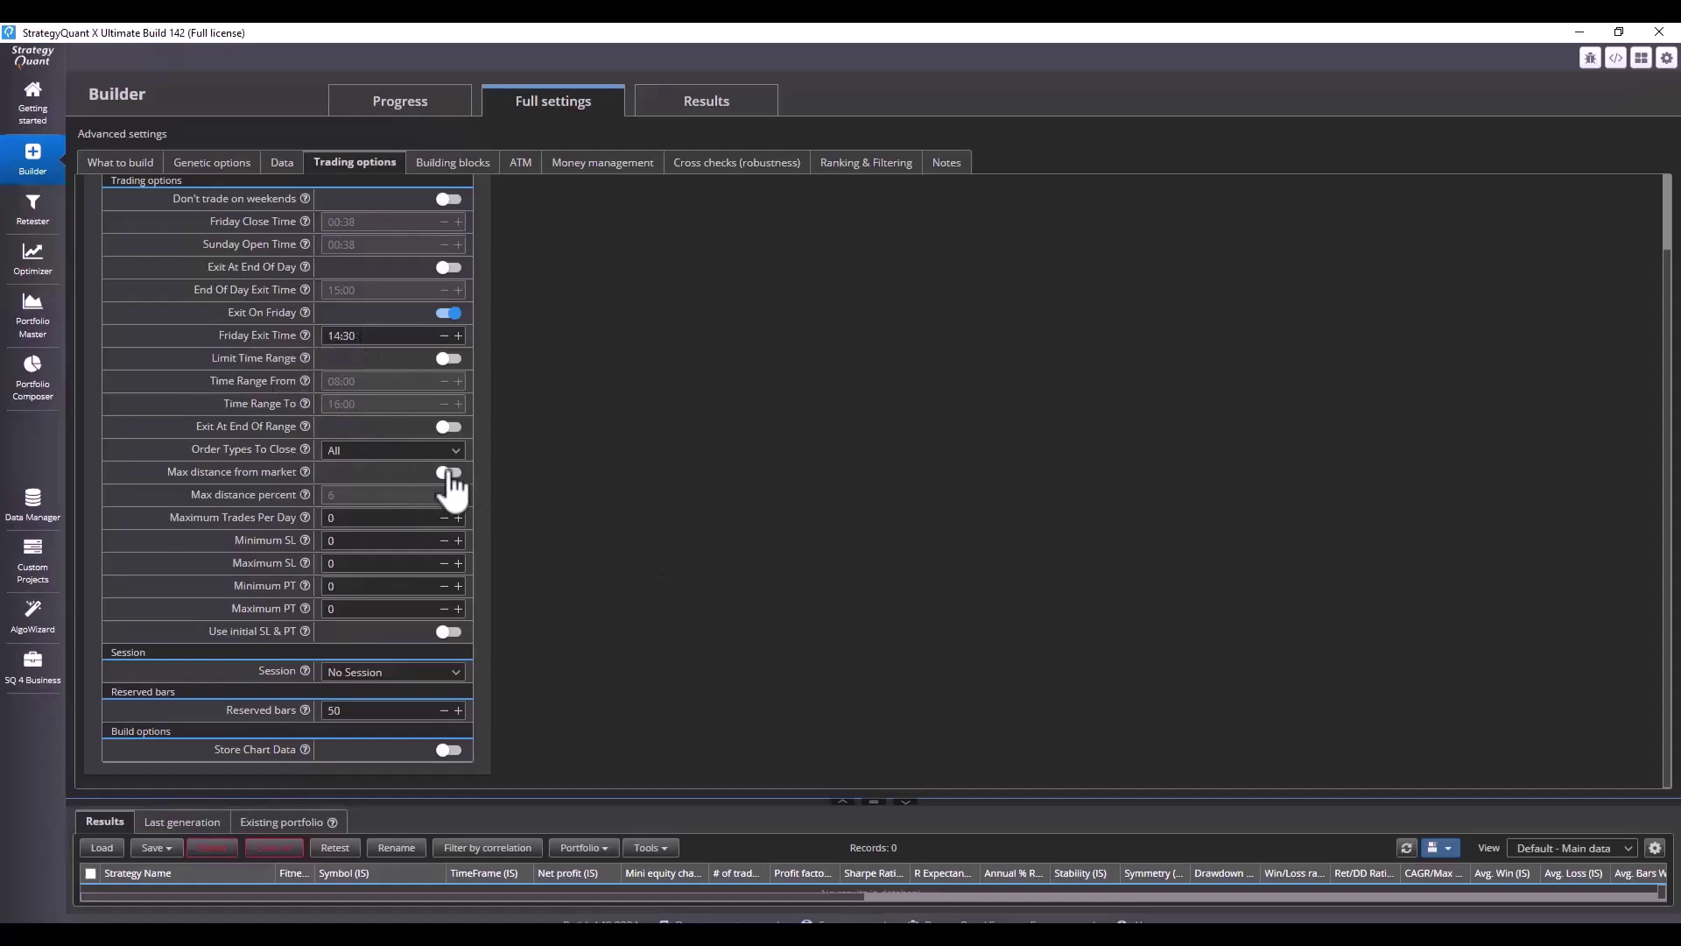
left_click(371, 497)
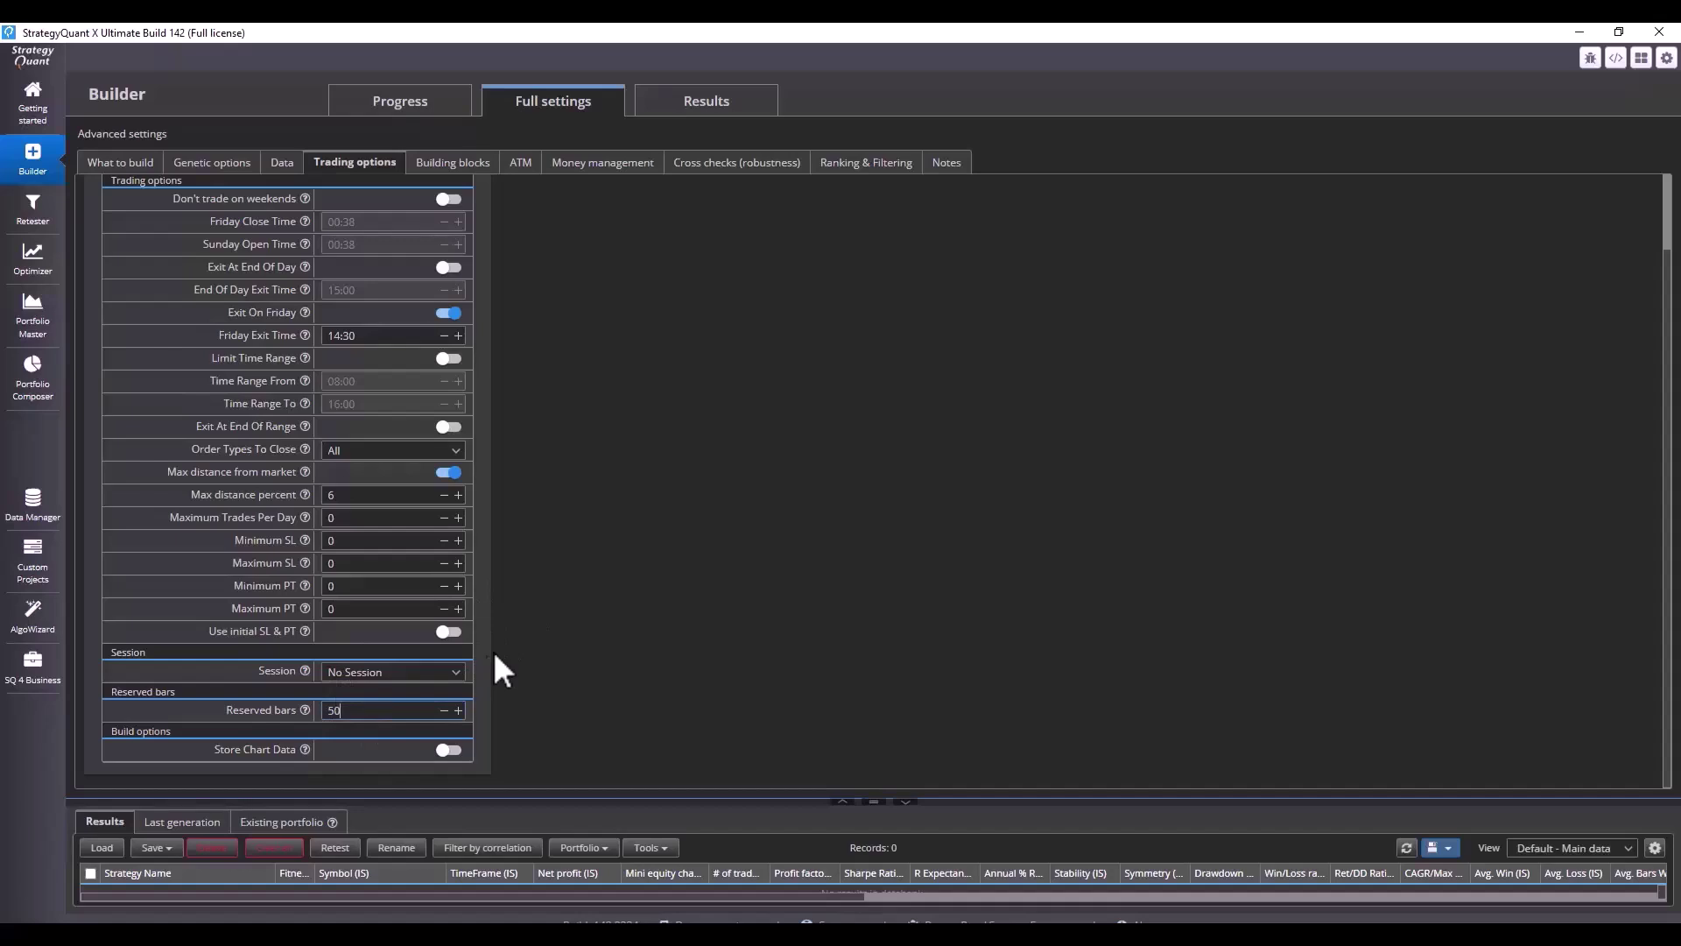
Change the Builder's trading session from regular to US_Index_Futures.
left_click(438, 672)
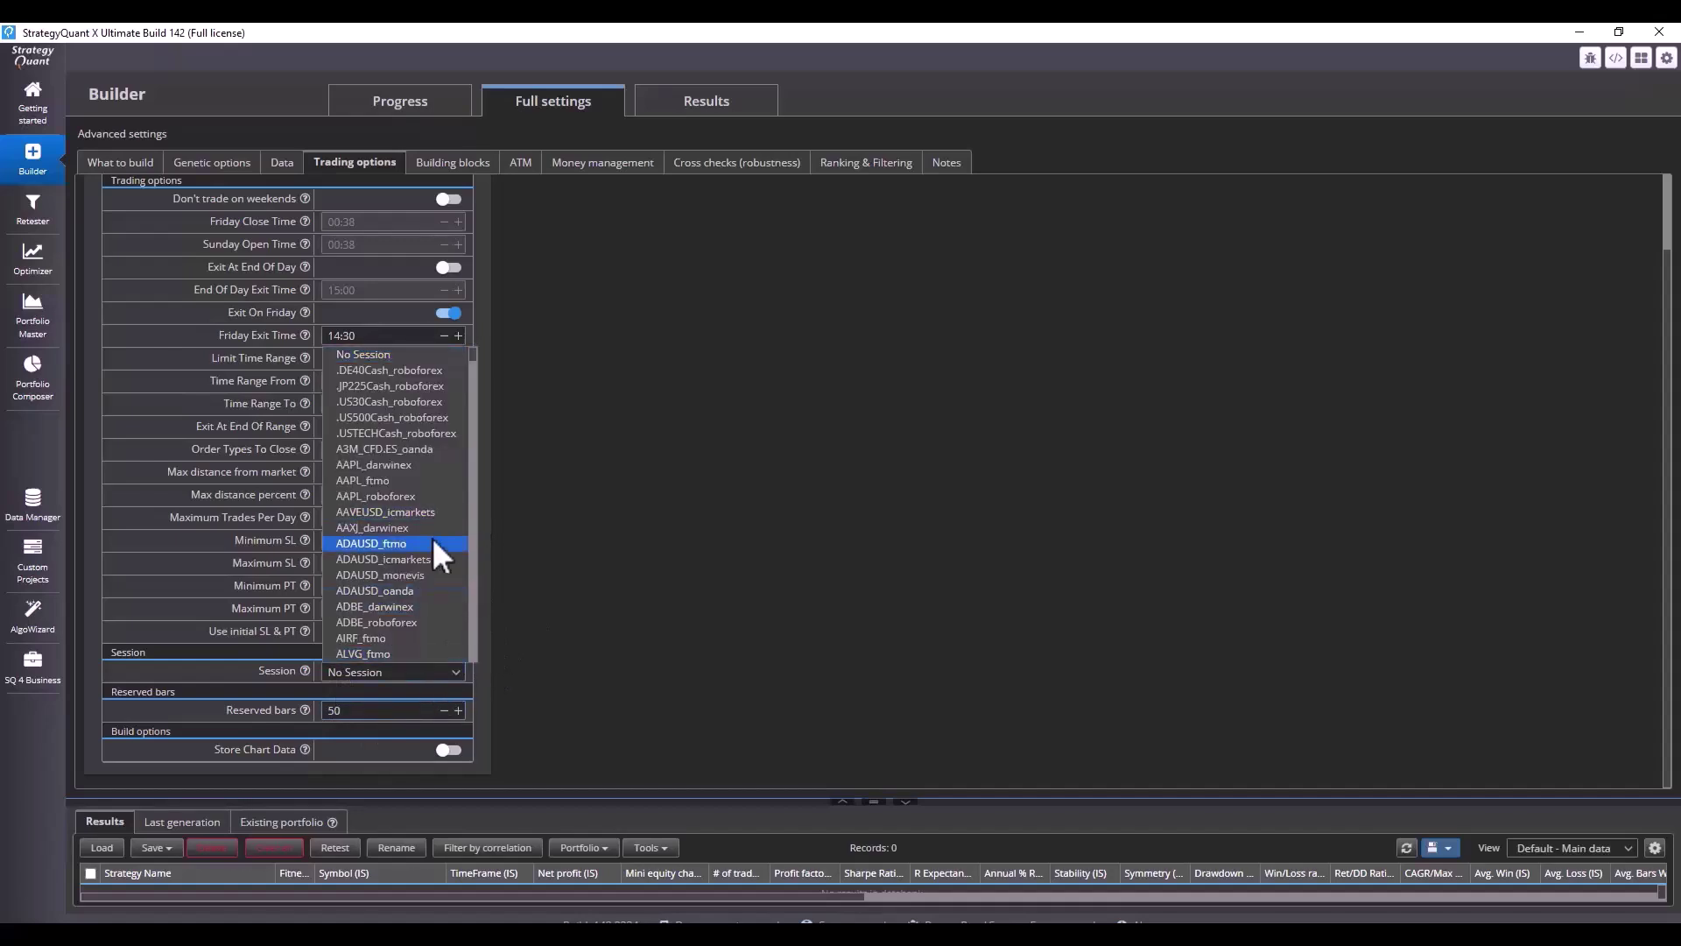
key("End")
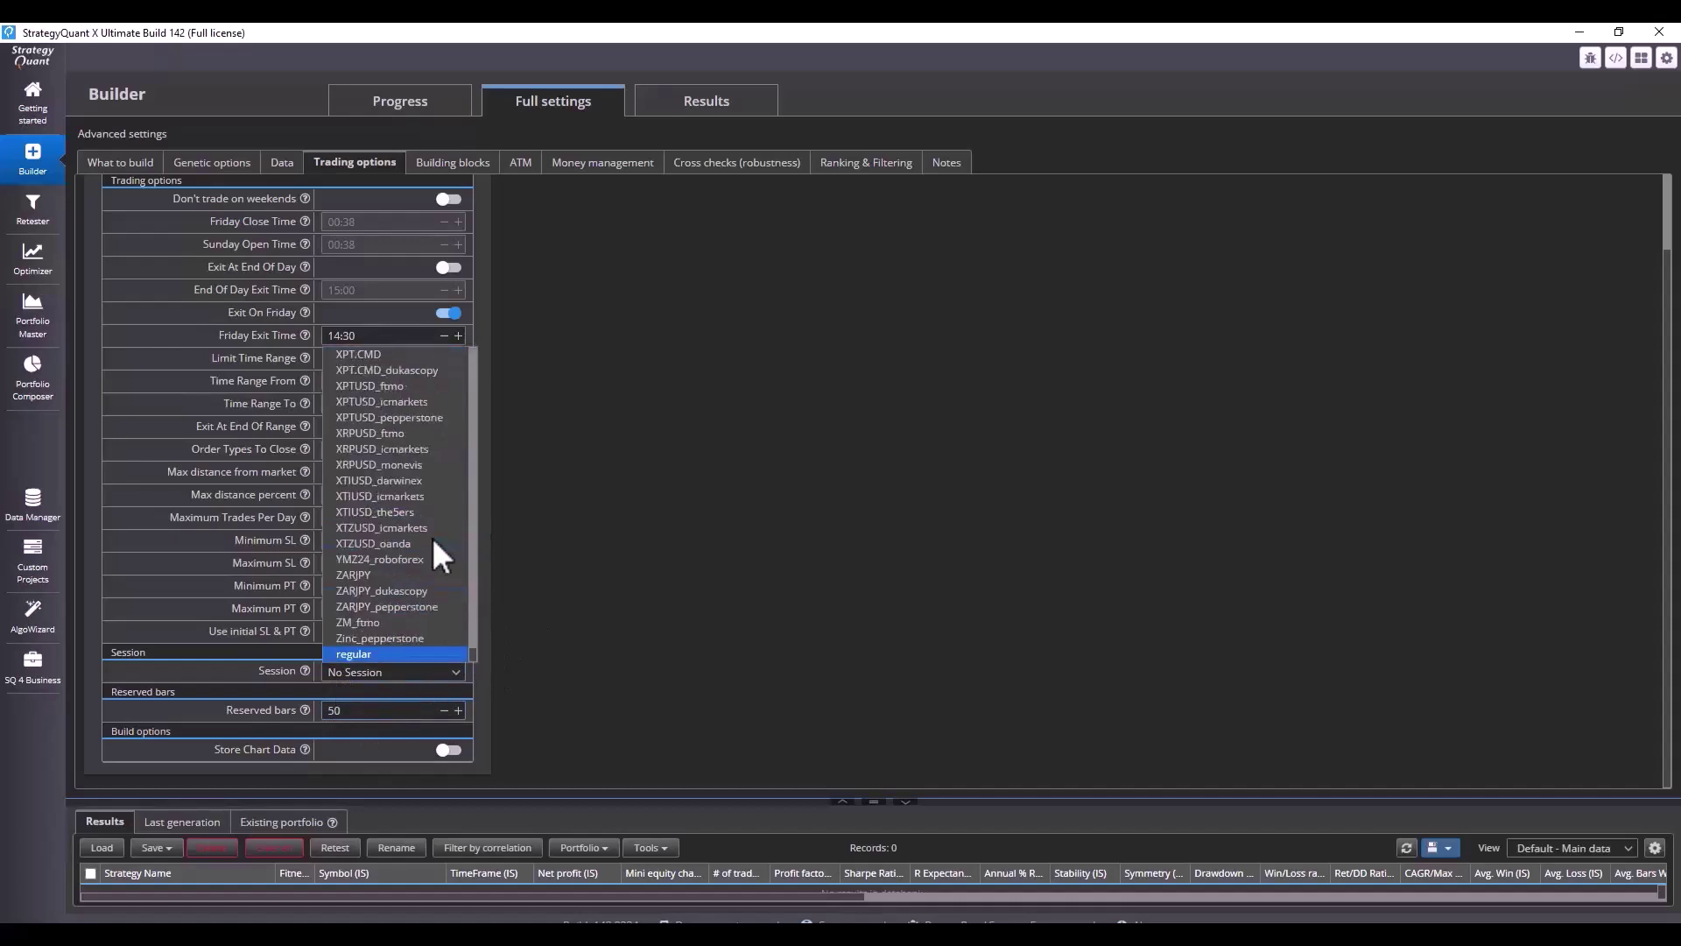
key("Return")
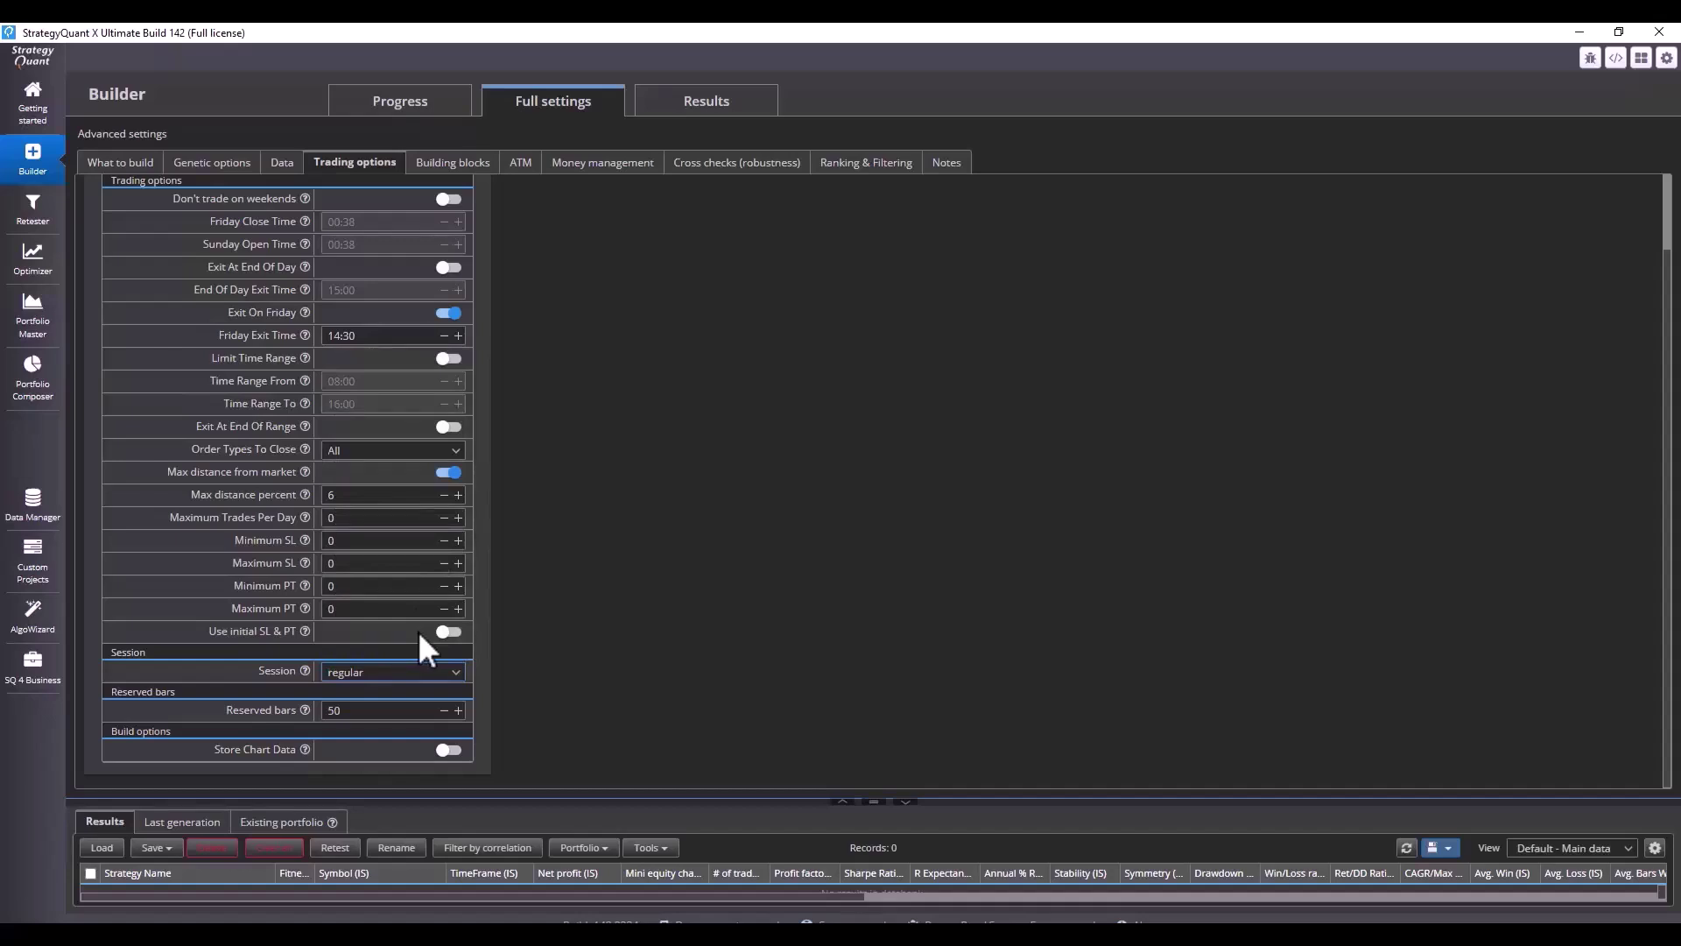
left_click(405, 673)
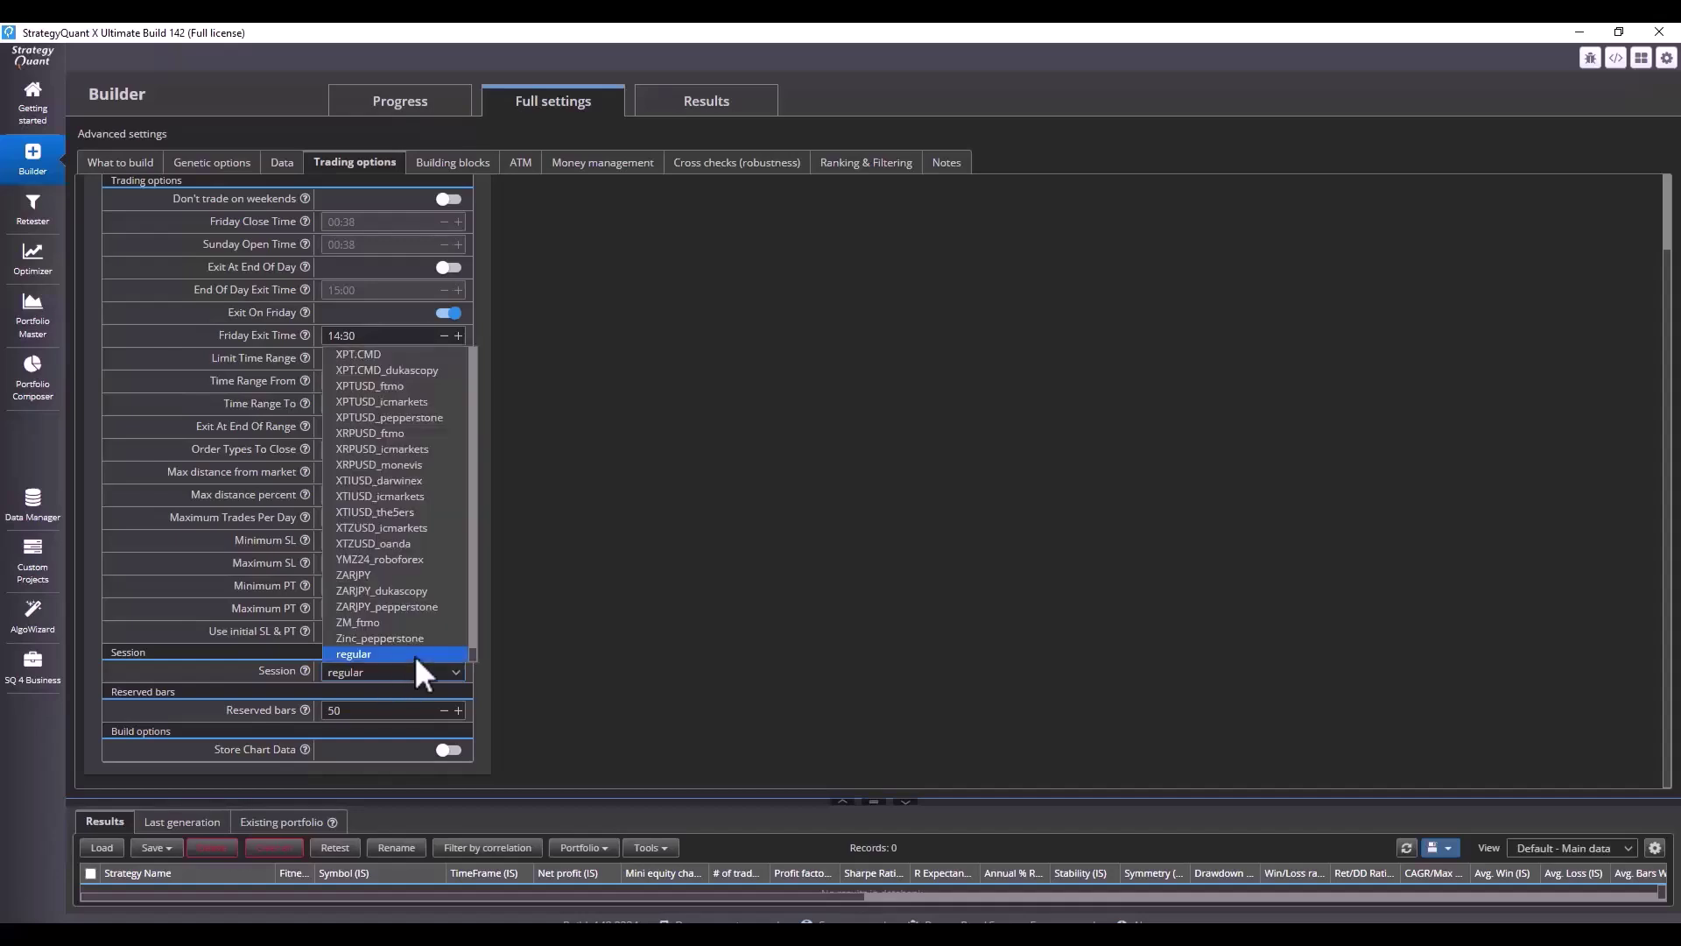
type("us")
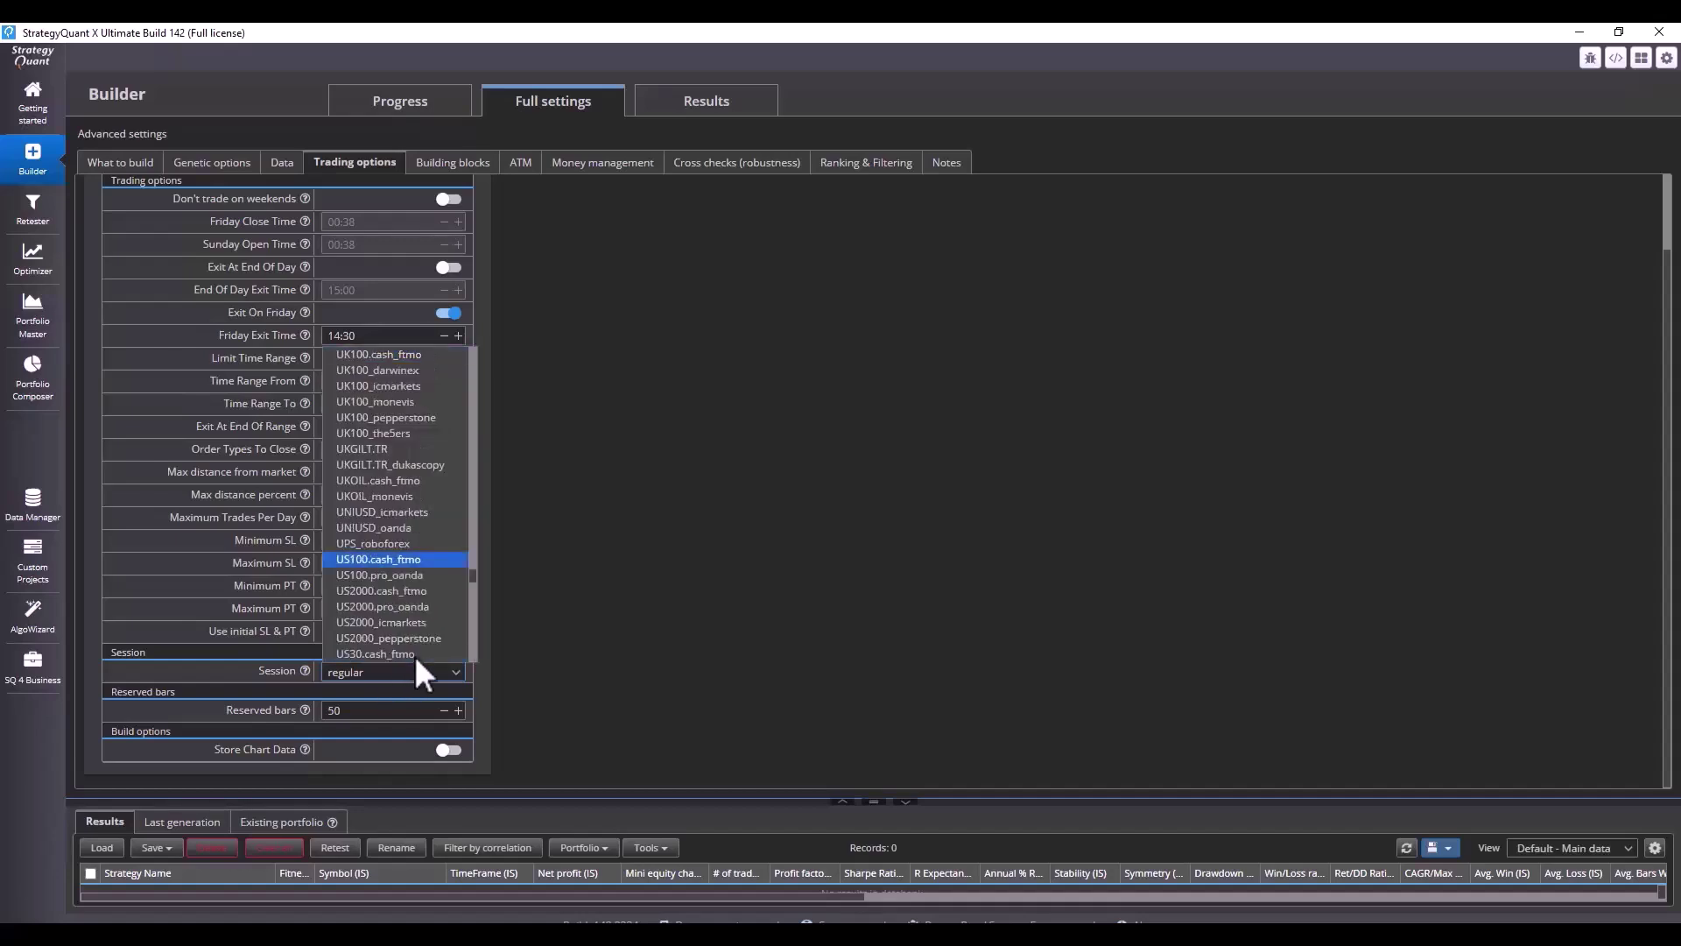
type("_s")
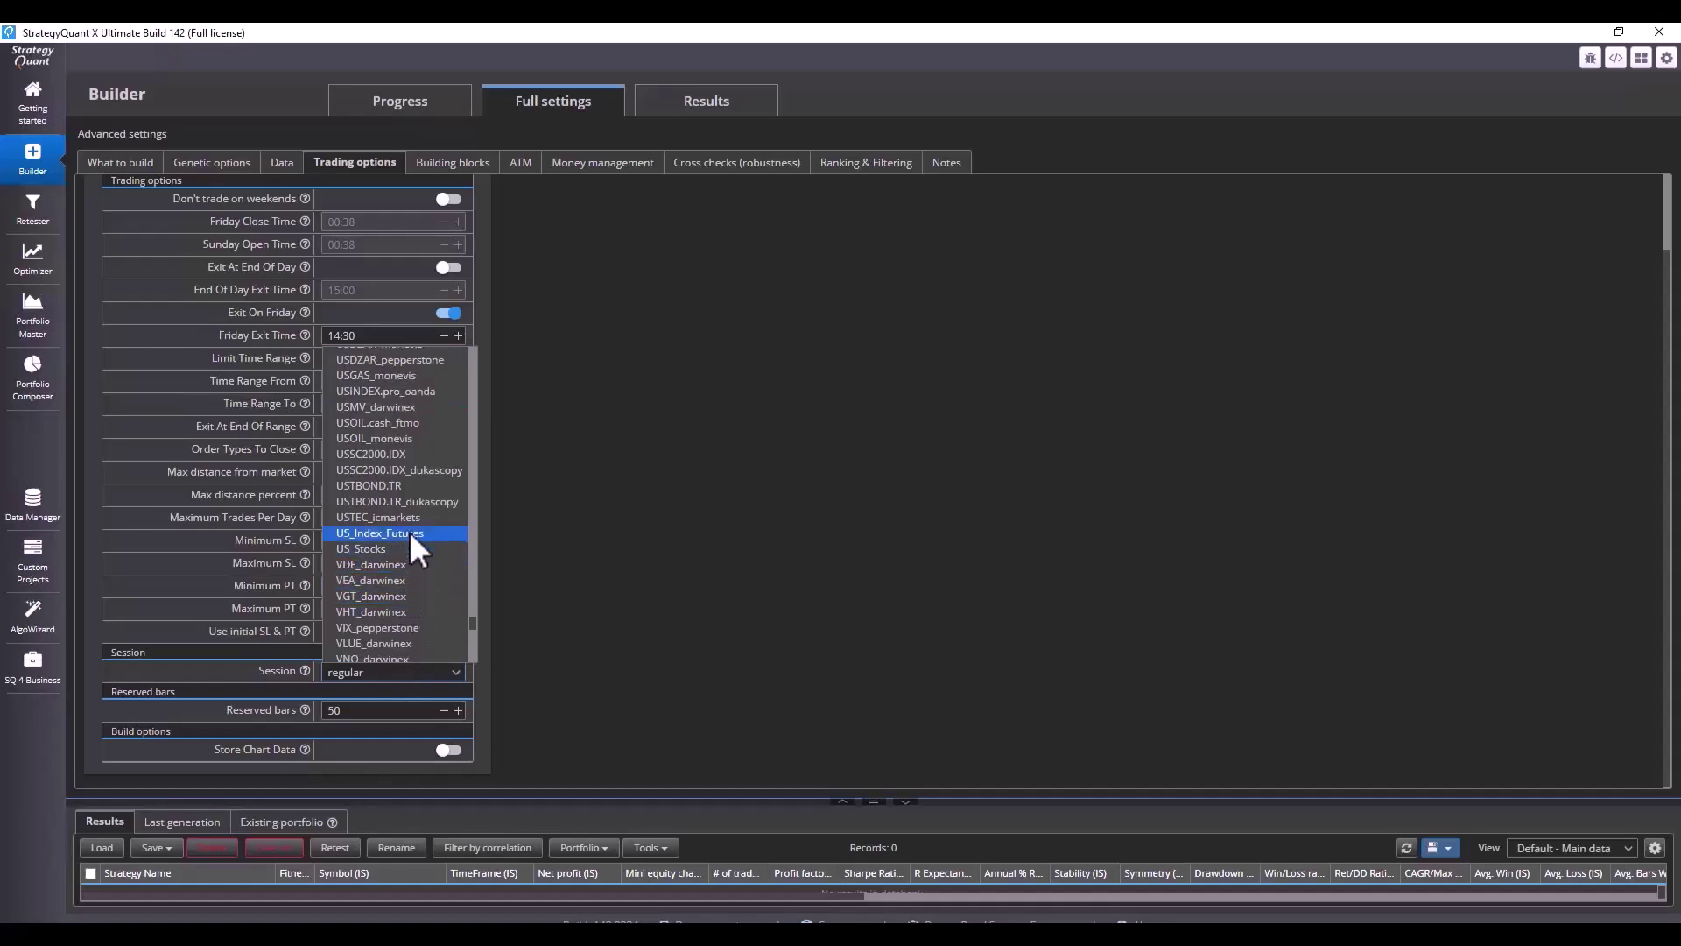
left_click(408, 531)
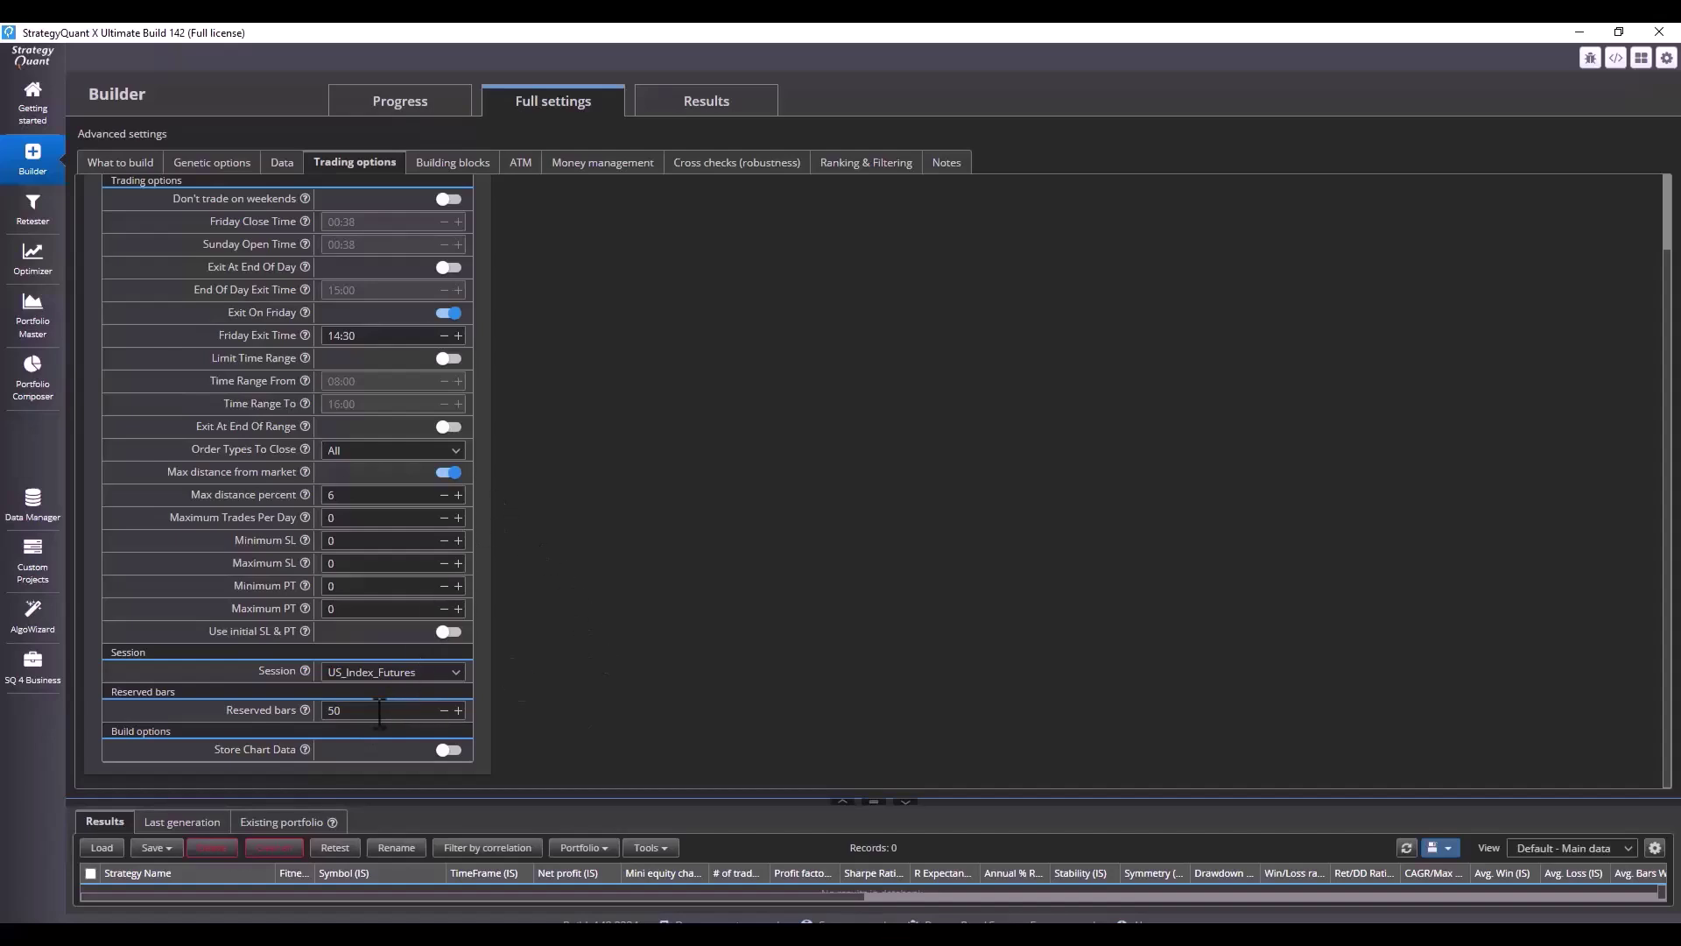
Change Reserved bars in the Builder's Trading options from 50 to 500.
left_click(118, 164)
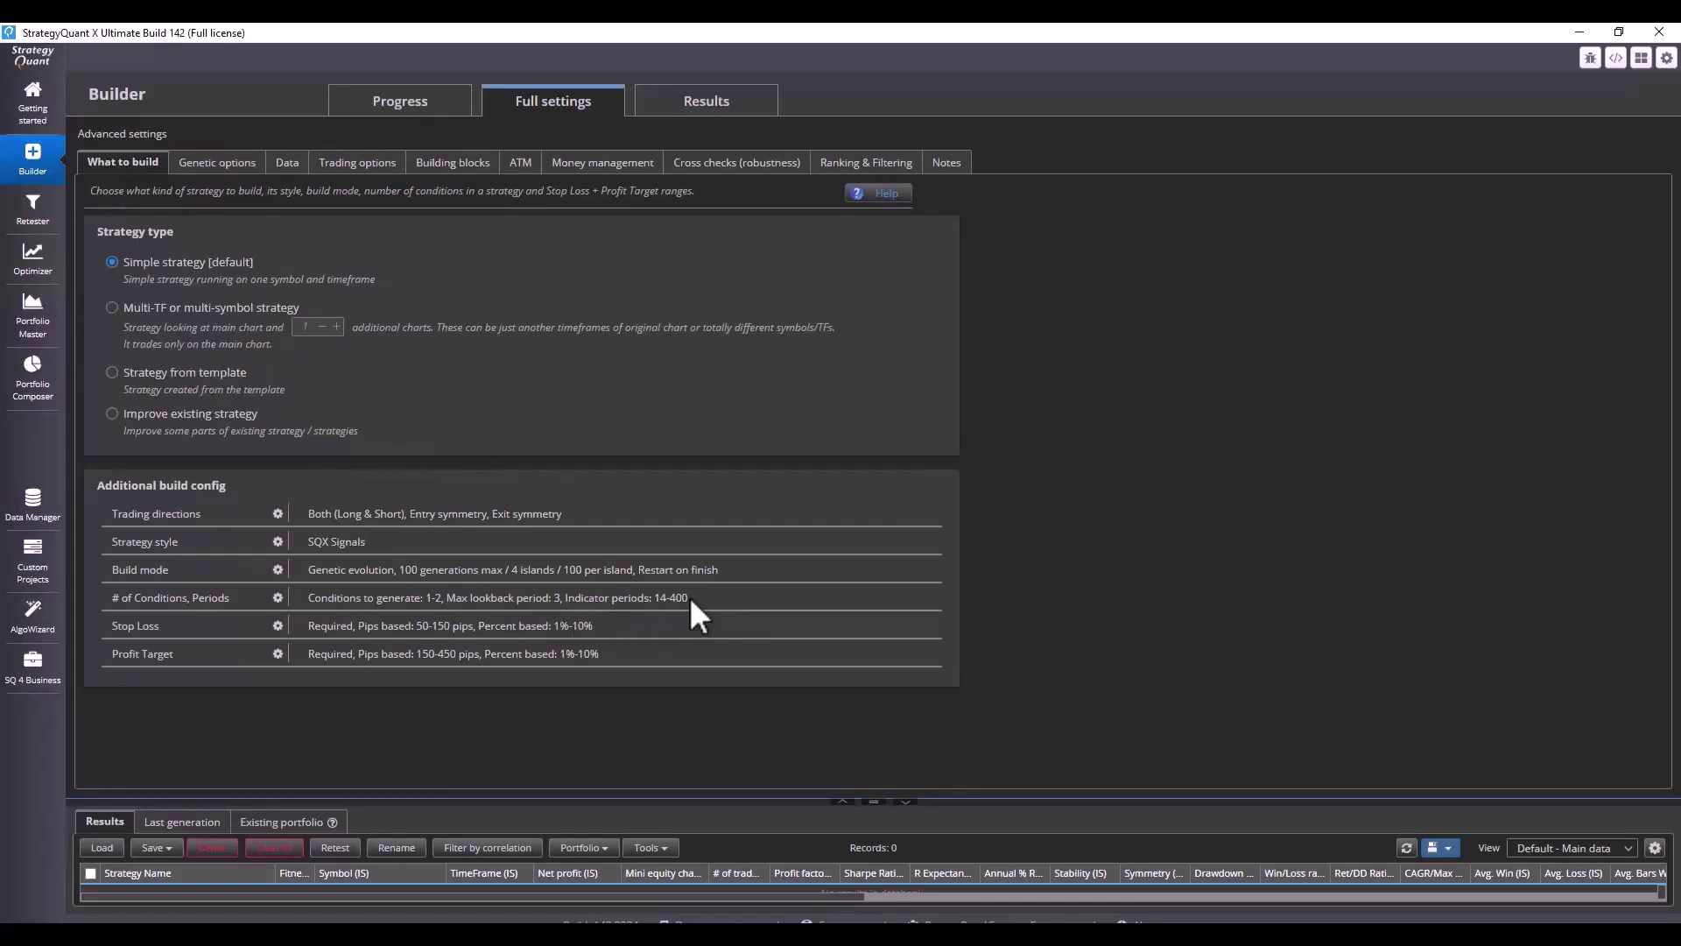
left_click(359, 164)
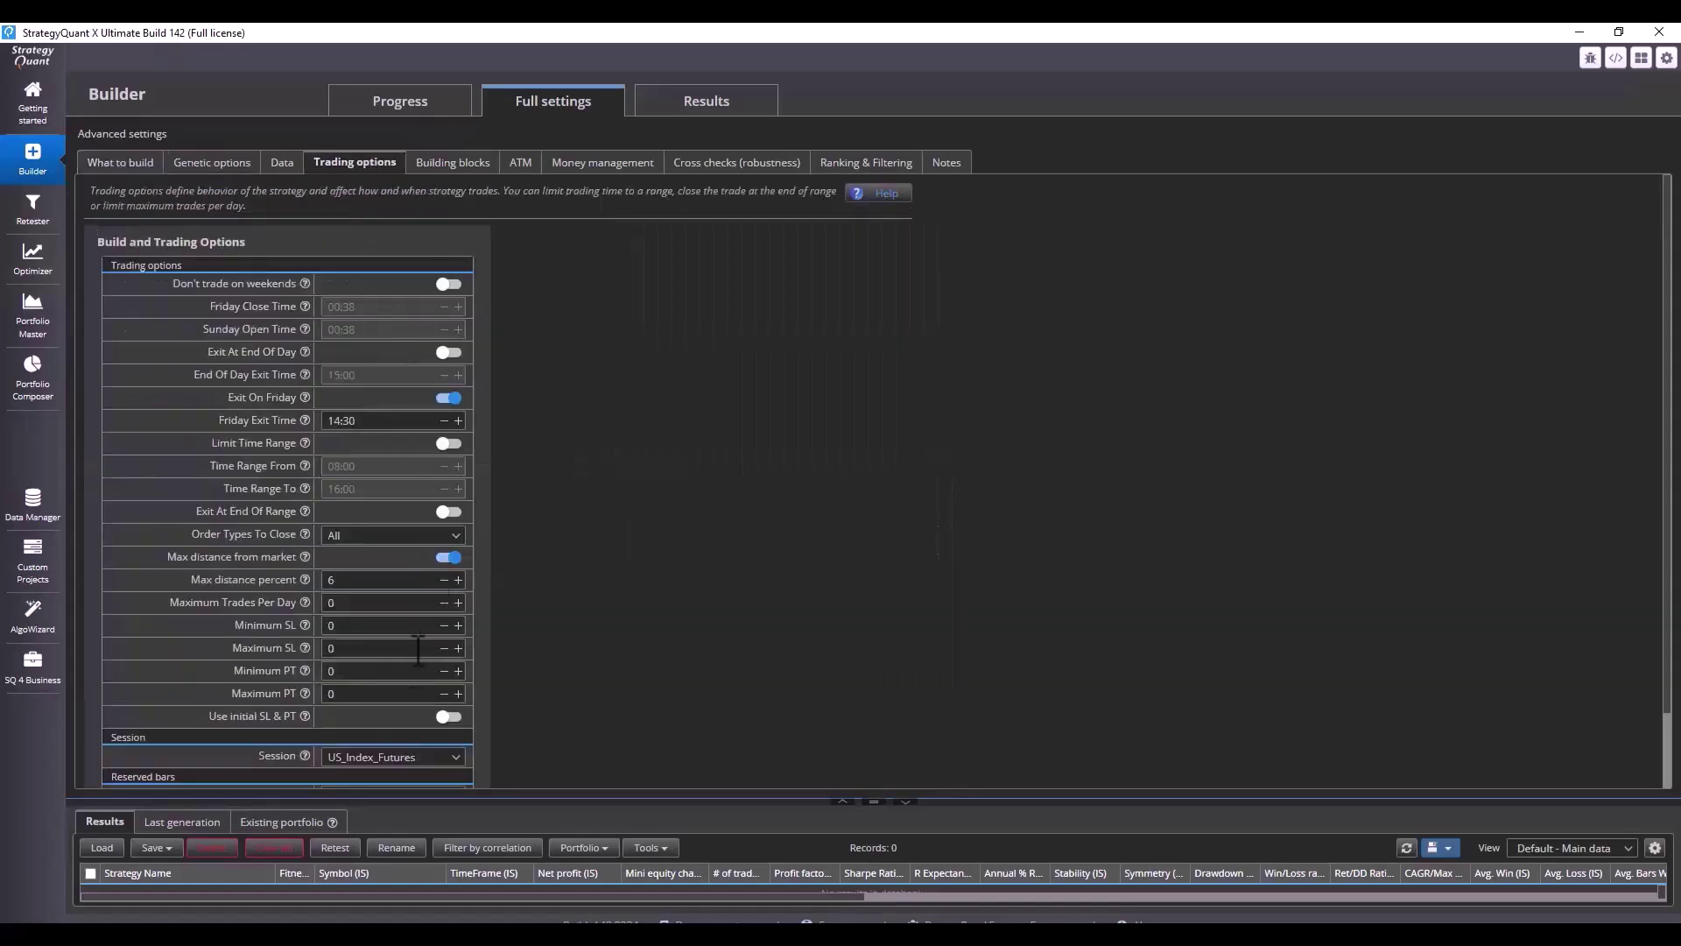
scroll(518, 697, "down", 1)
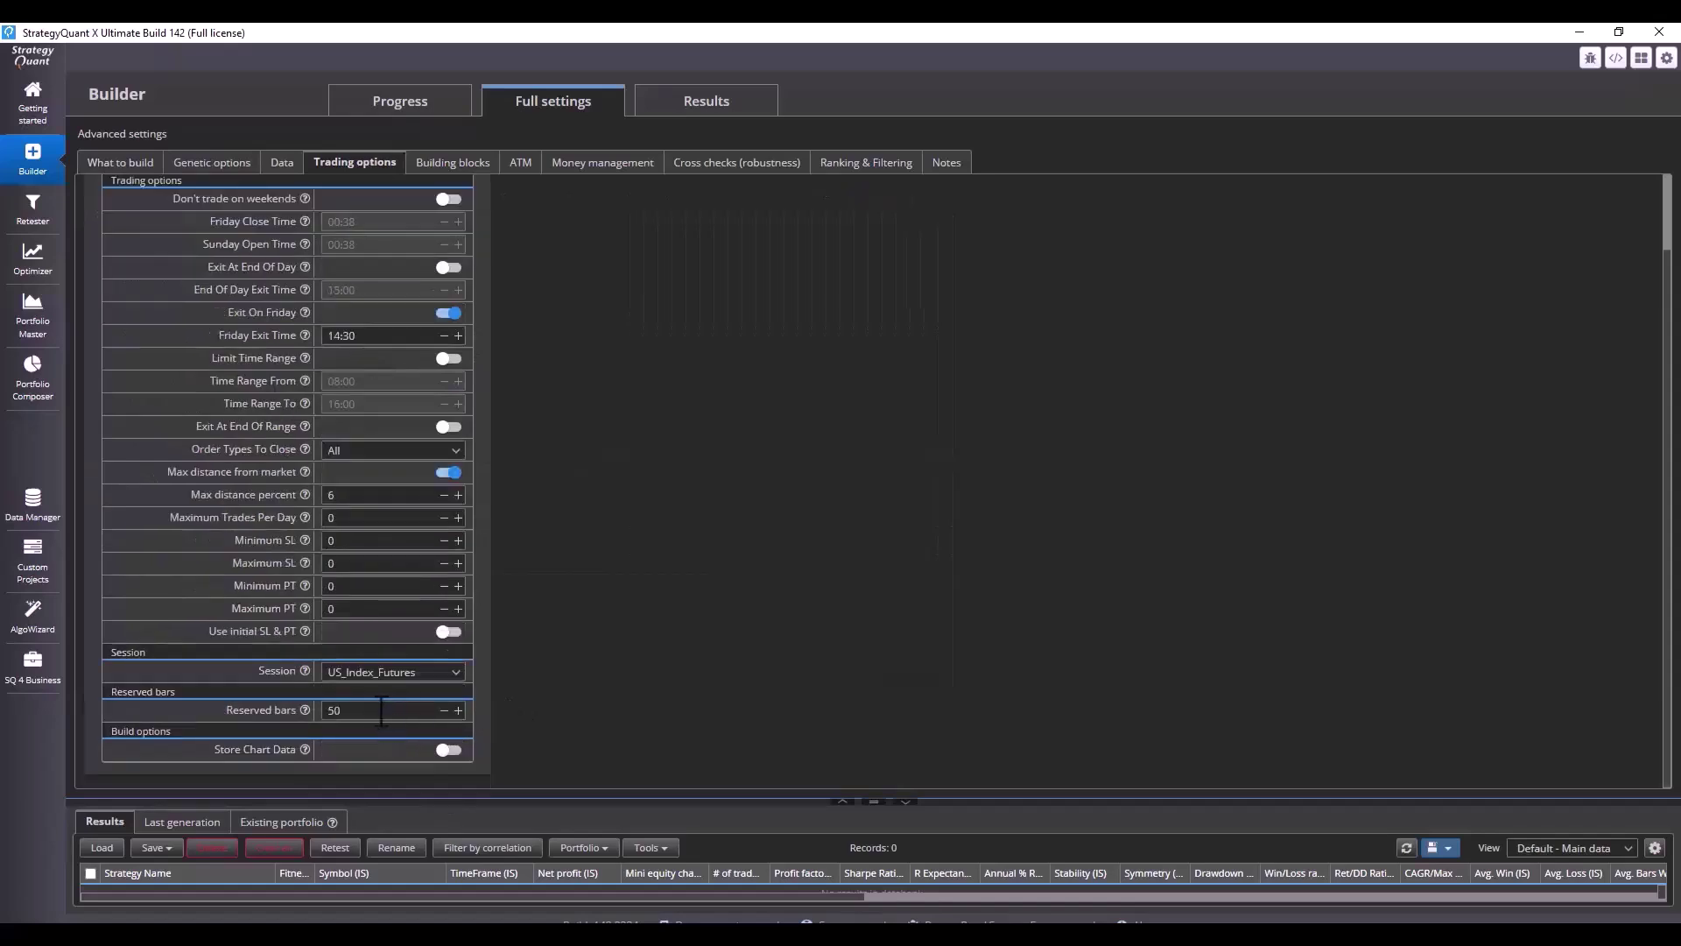
type("0")
Open the Data Manager's Sessions tab and start a new session template.
left_click(33, 512)
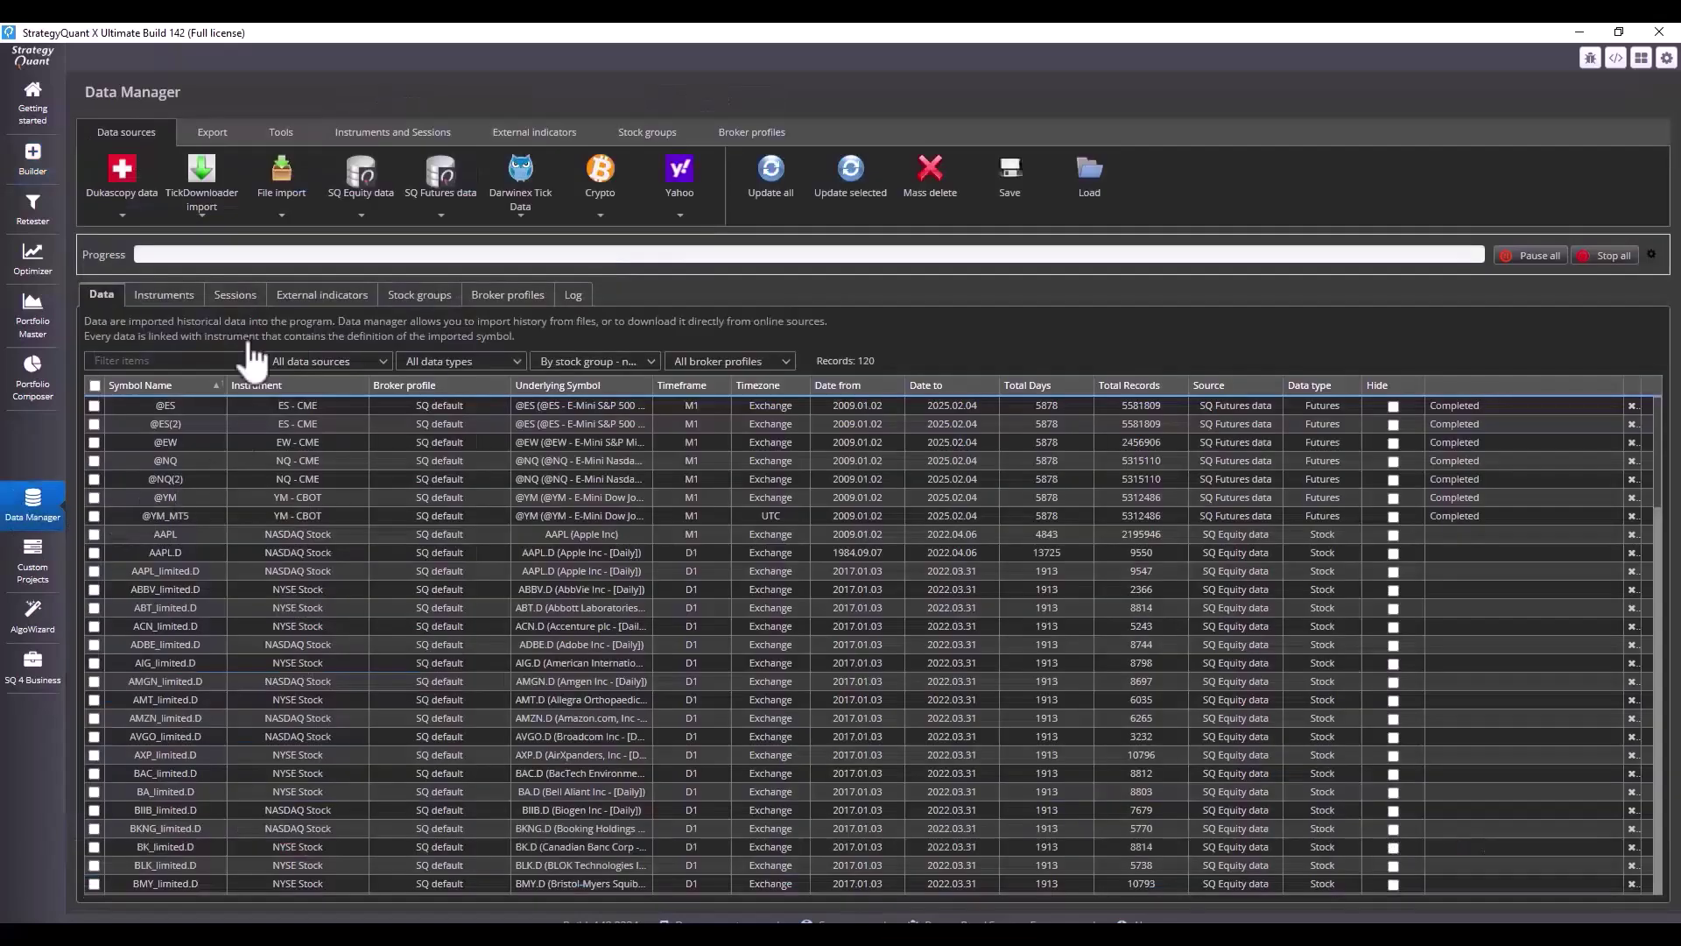
left_click(233, 296)
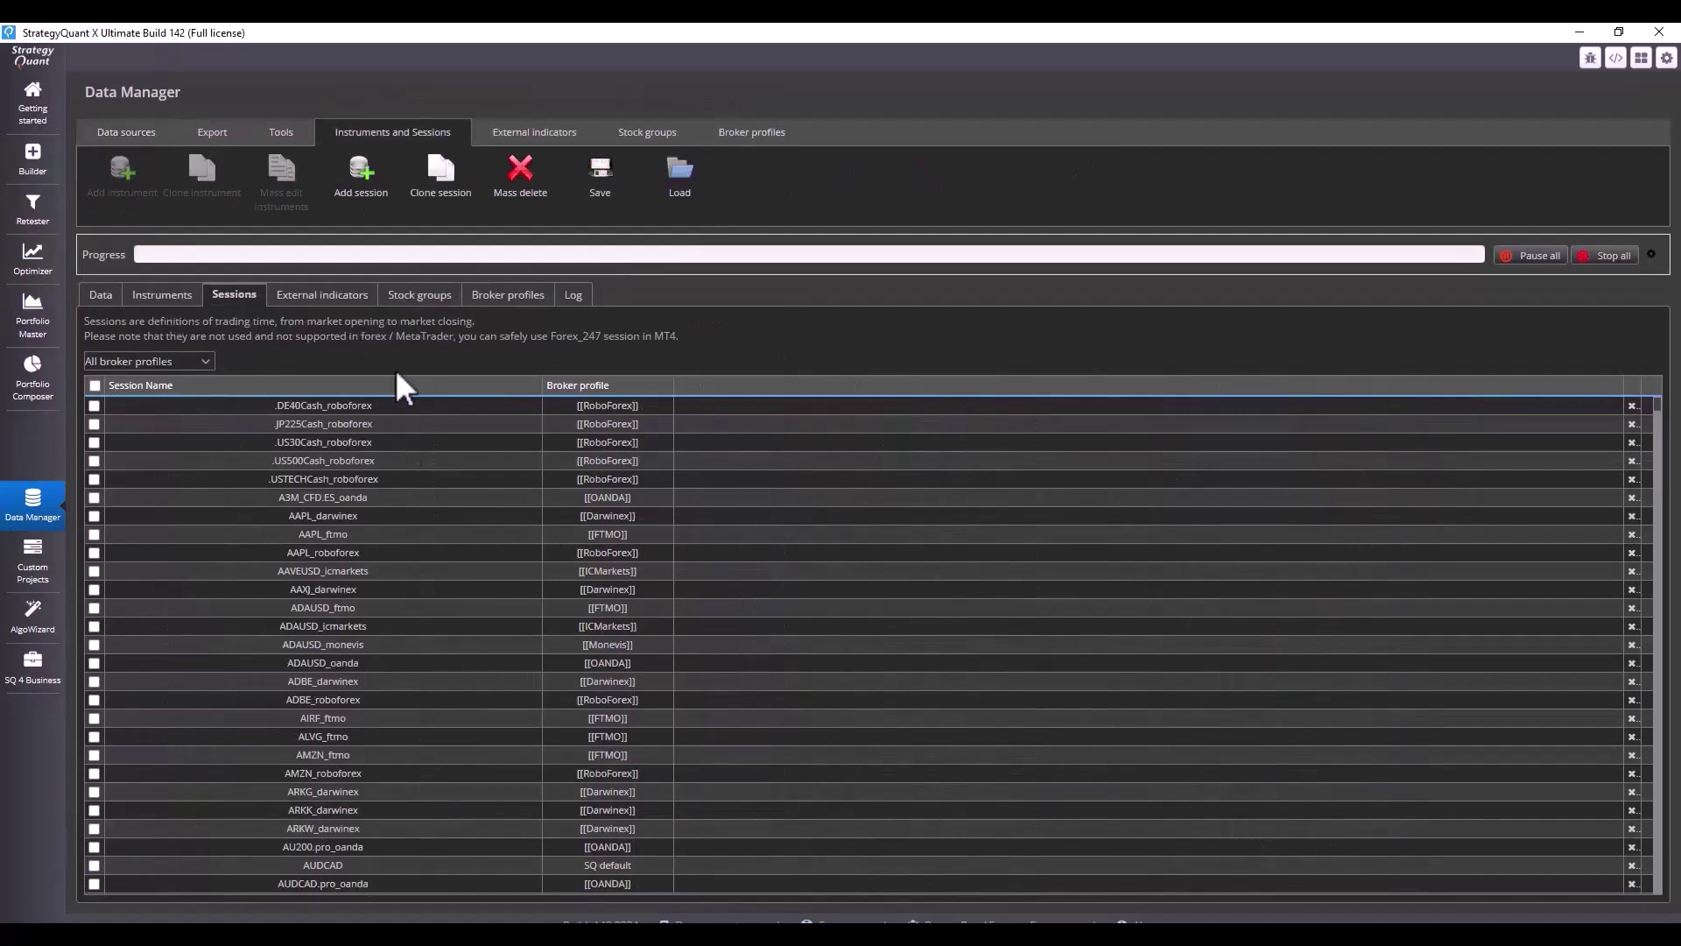
left_click(361, 179)
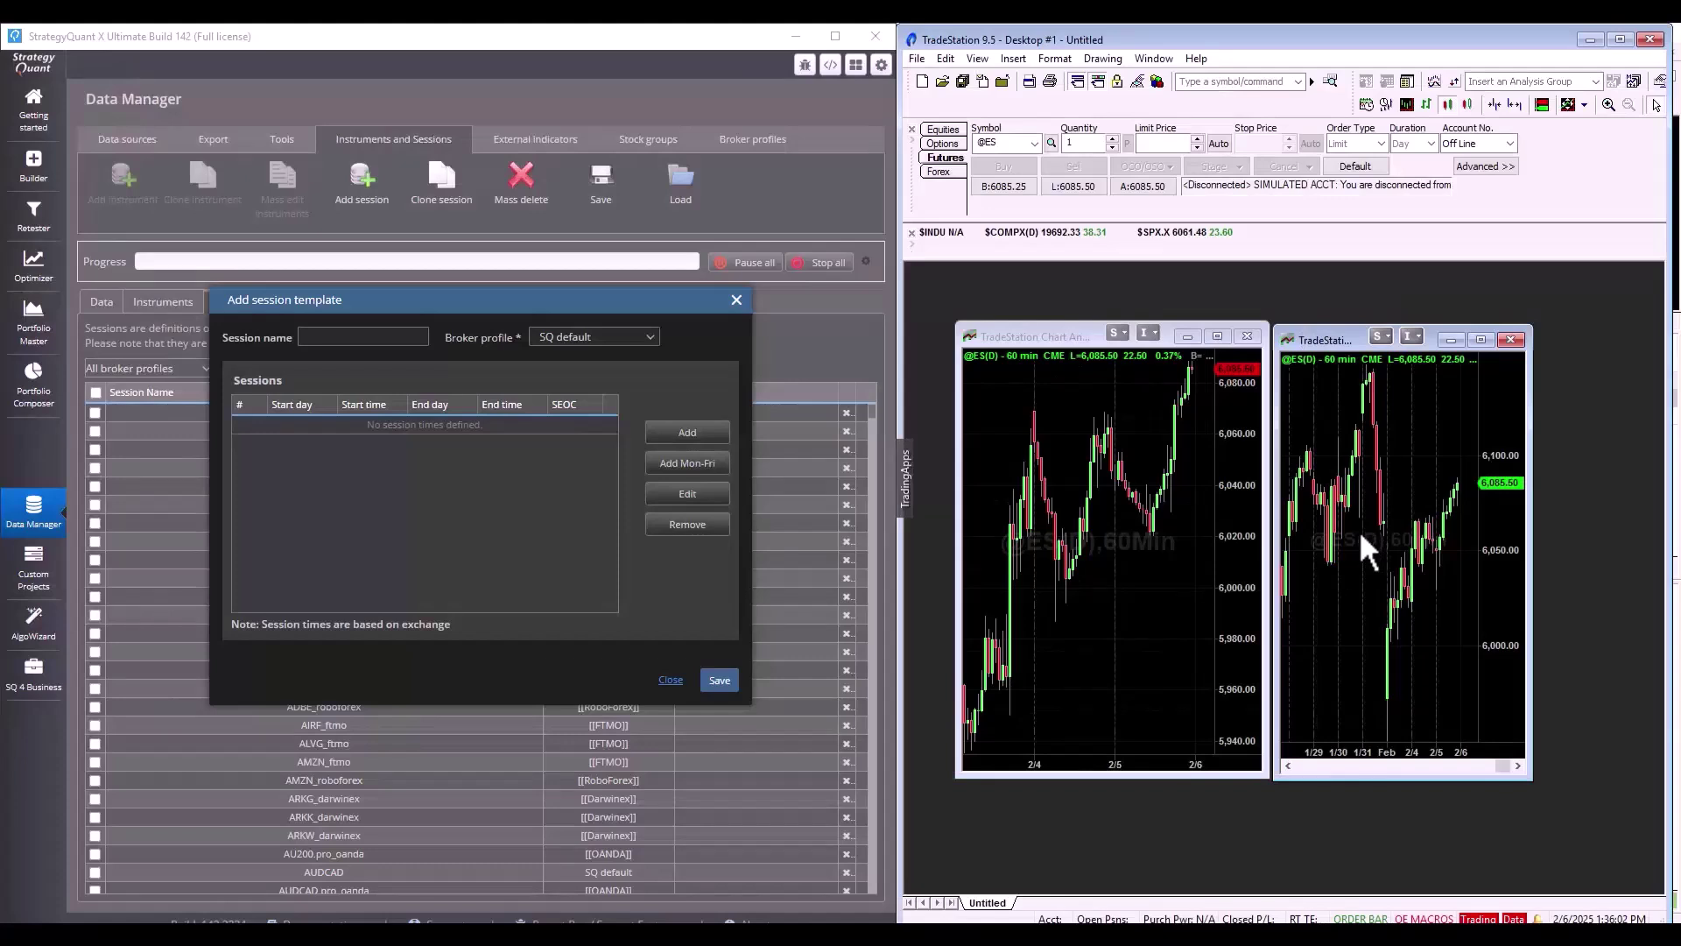
Show the ES chart's US Index Futures NYSE session times, 8:30 AM–3:10 PM, via Format Symbol.
right_click(1373, 515)
mouse_move(1422, 526)
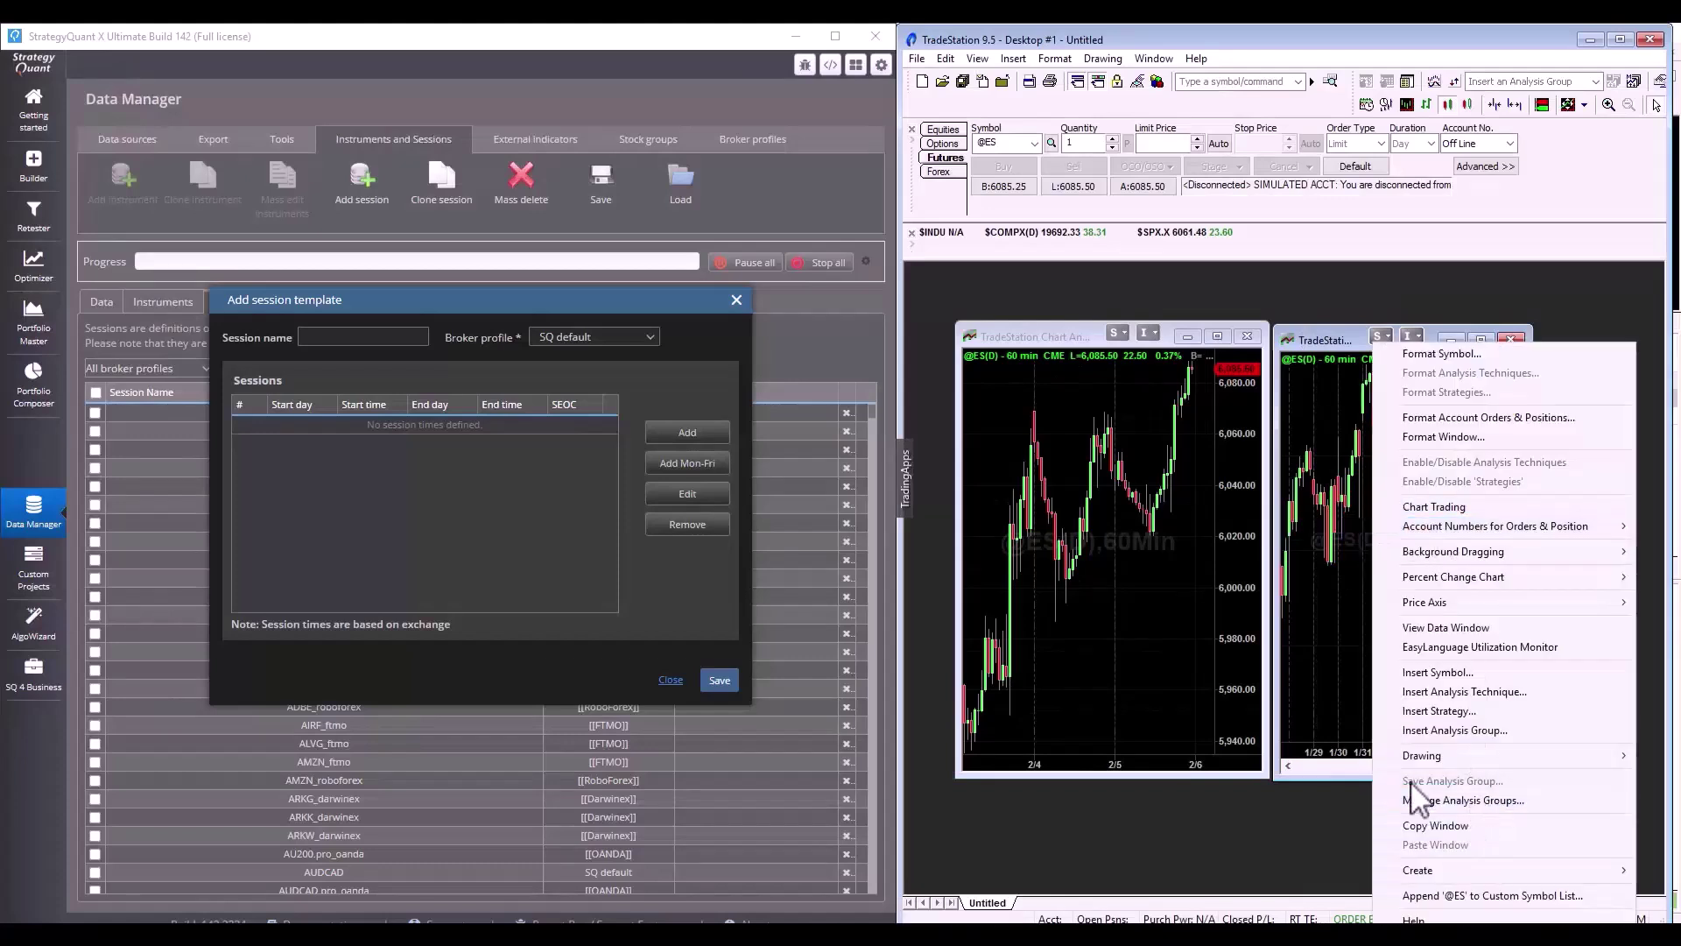
left_click(1441, 353)
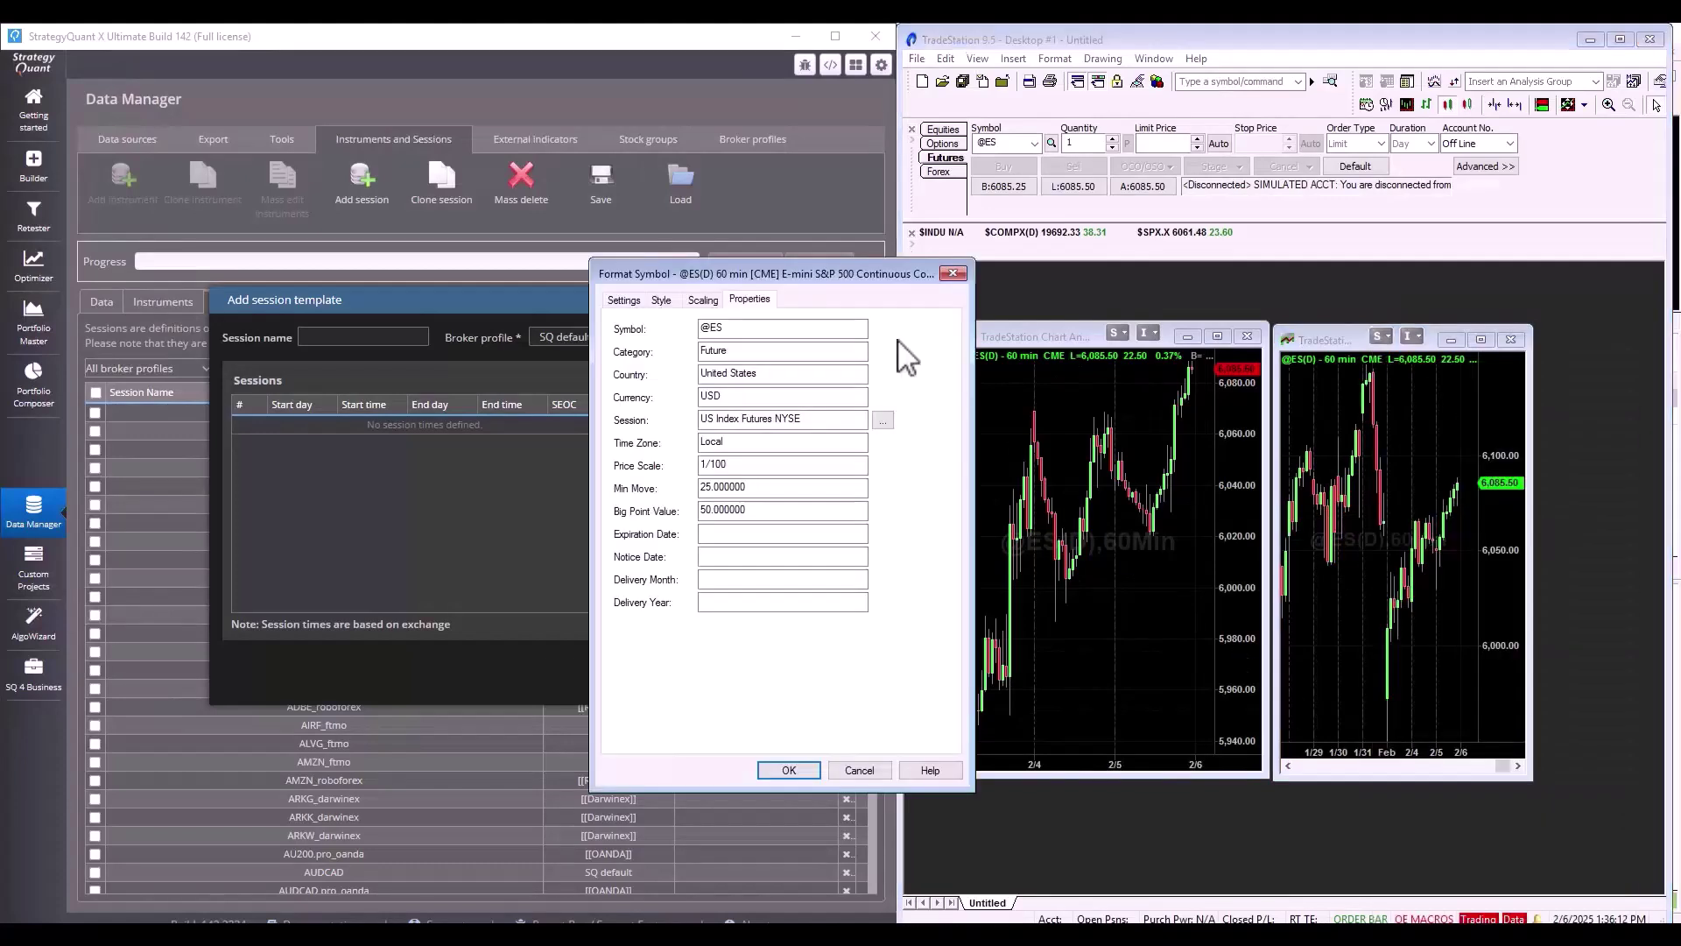
left_click(882, 421)
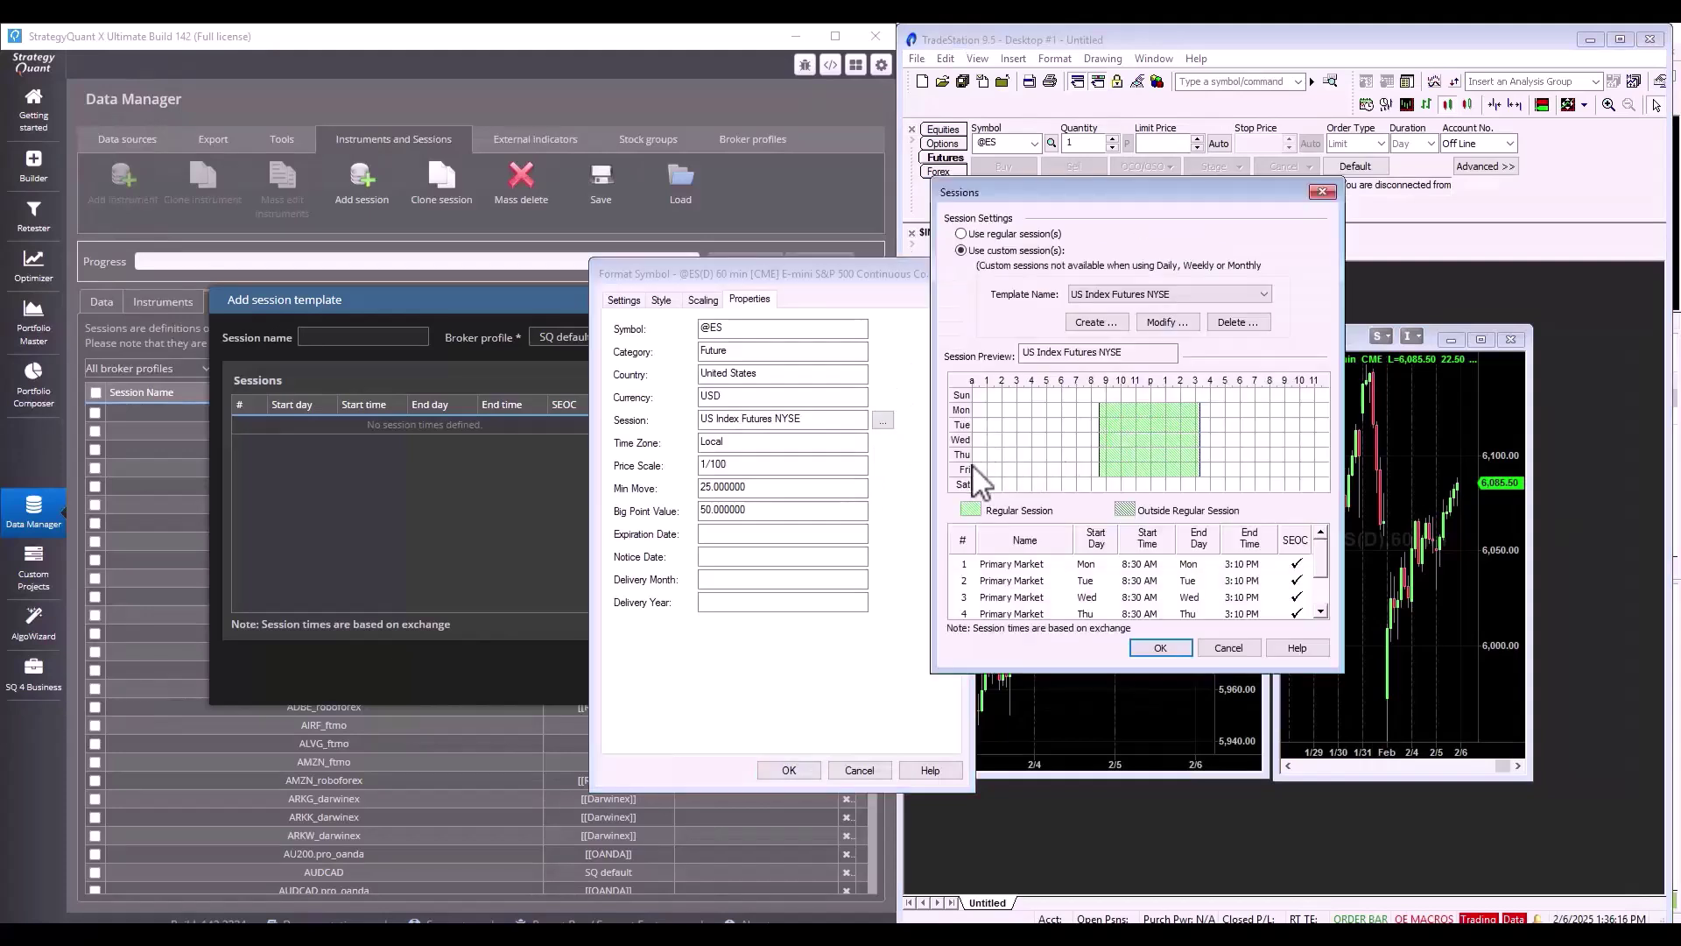
left_click(1250, 653)
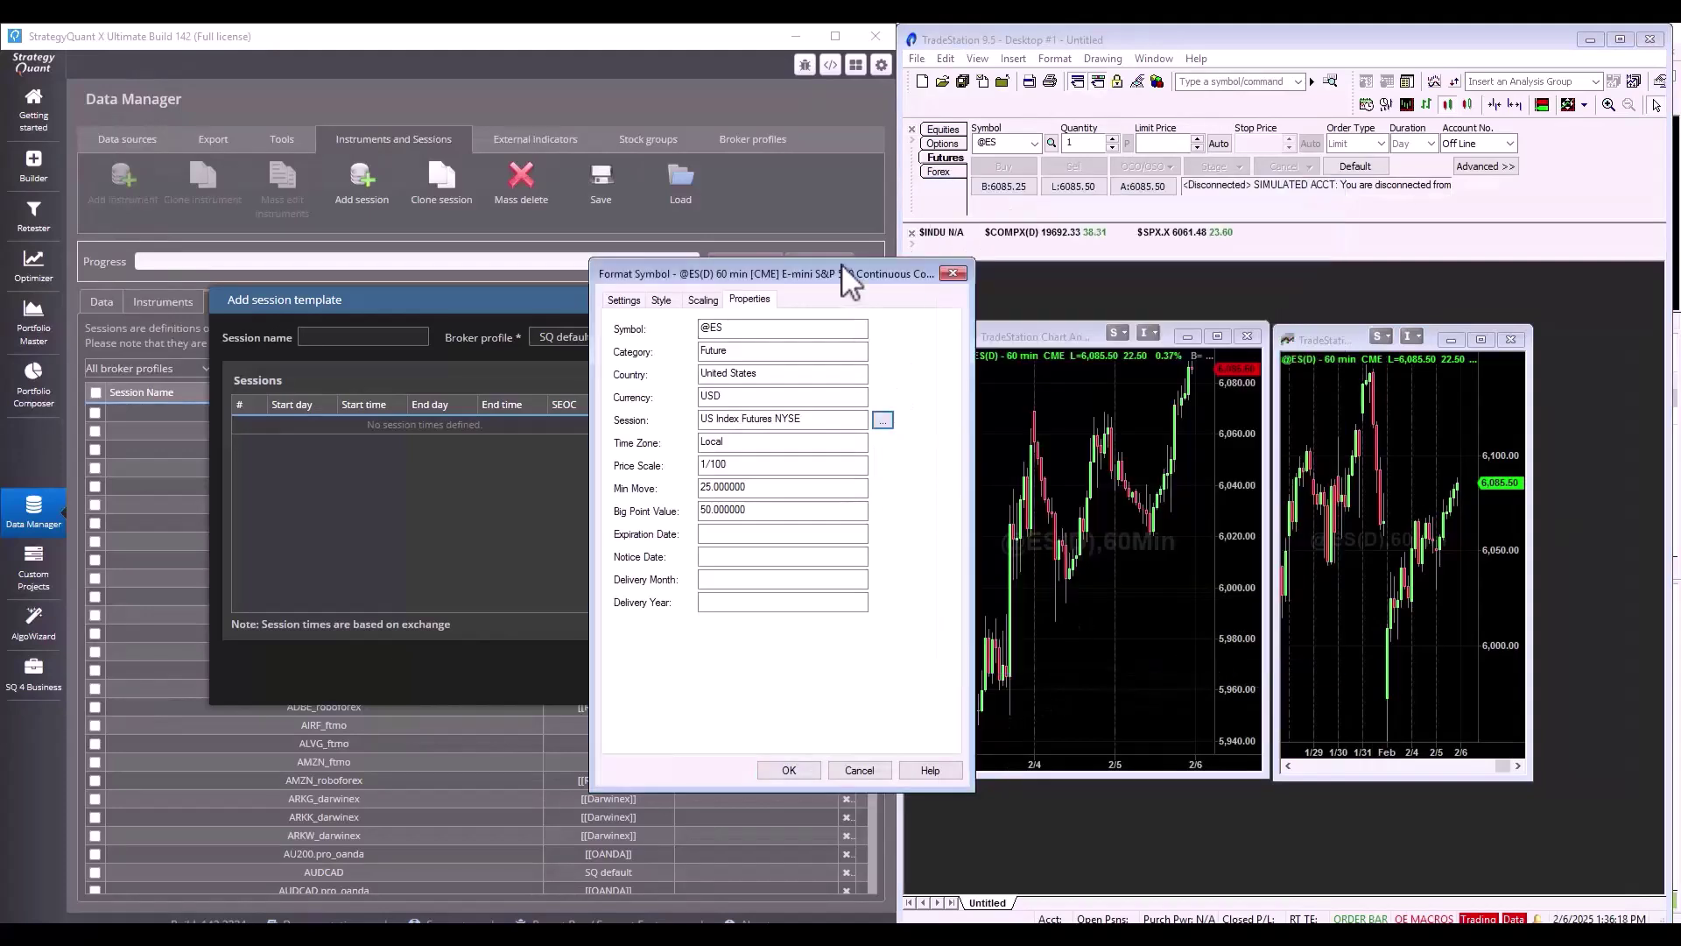
left_click_drag(863, 273, 1207, 271)
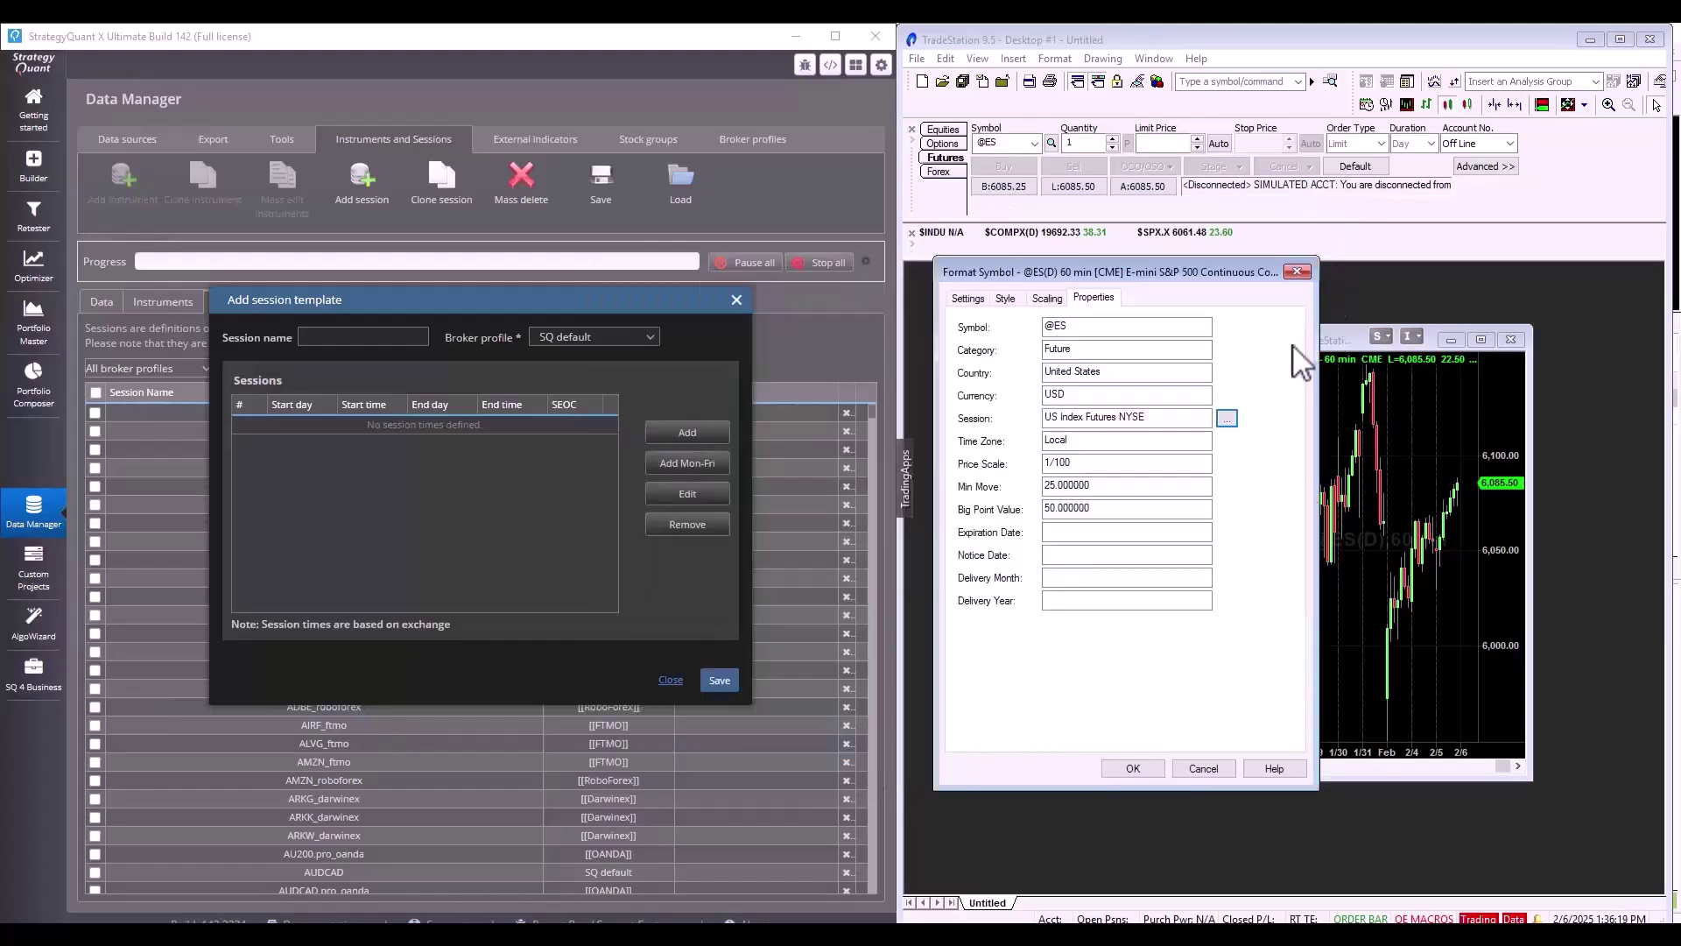
left_click(1227, 419)
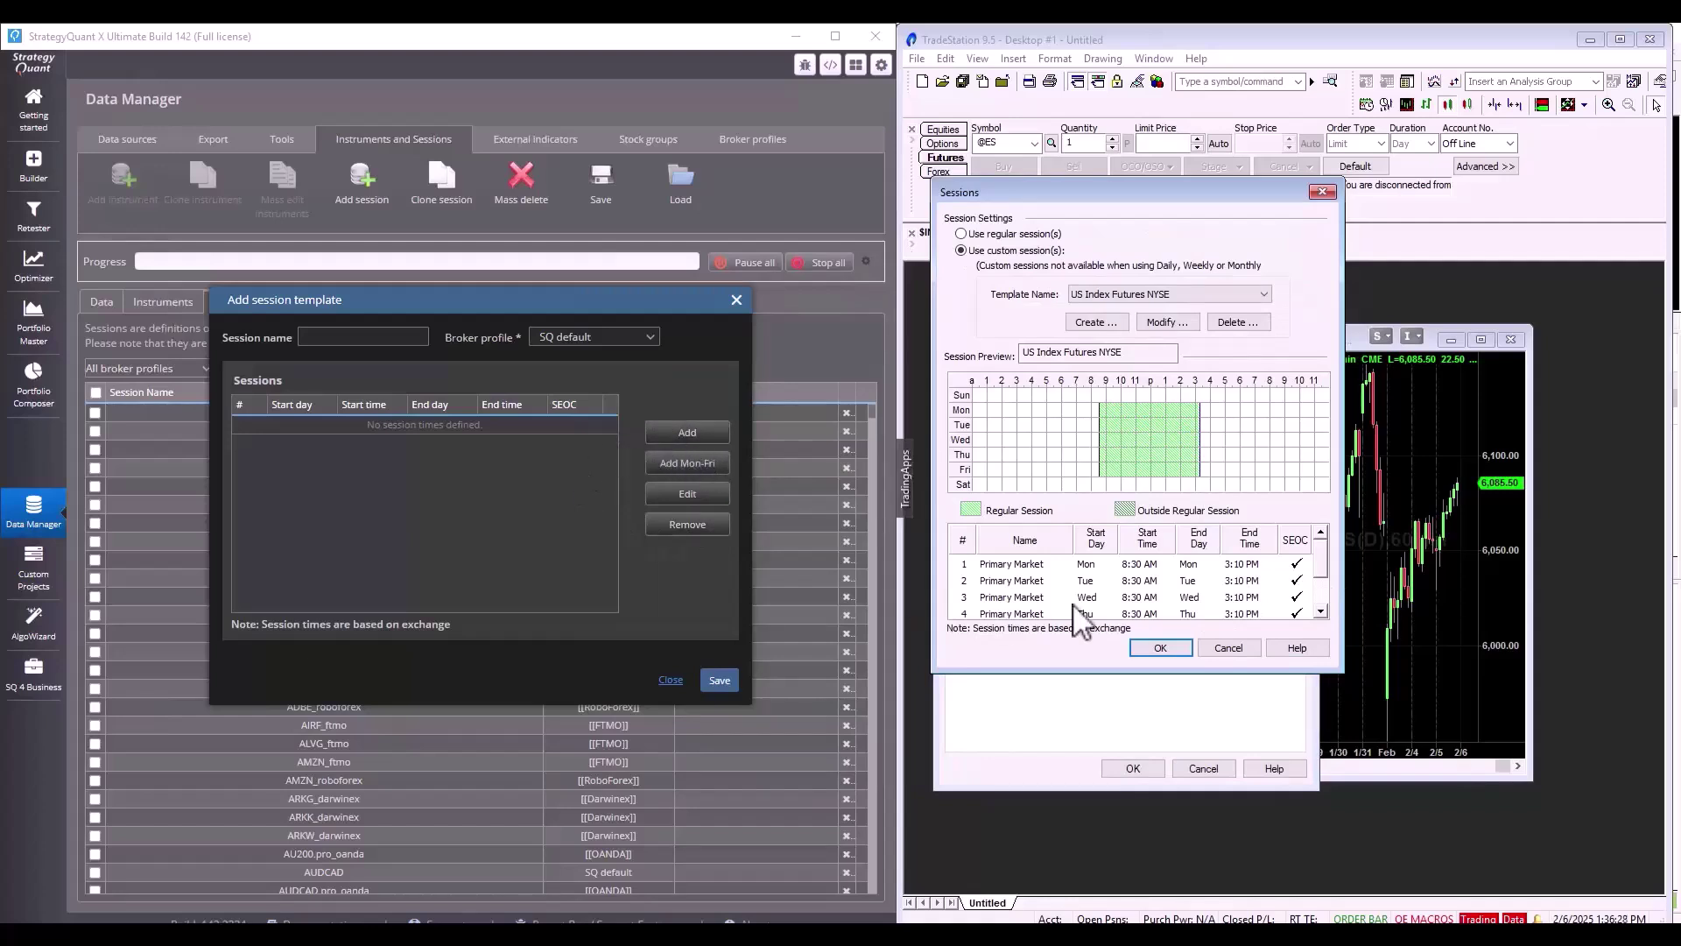
Add and save a 08:30–15:10 session whose end means end of day.
left_click(687, 432)
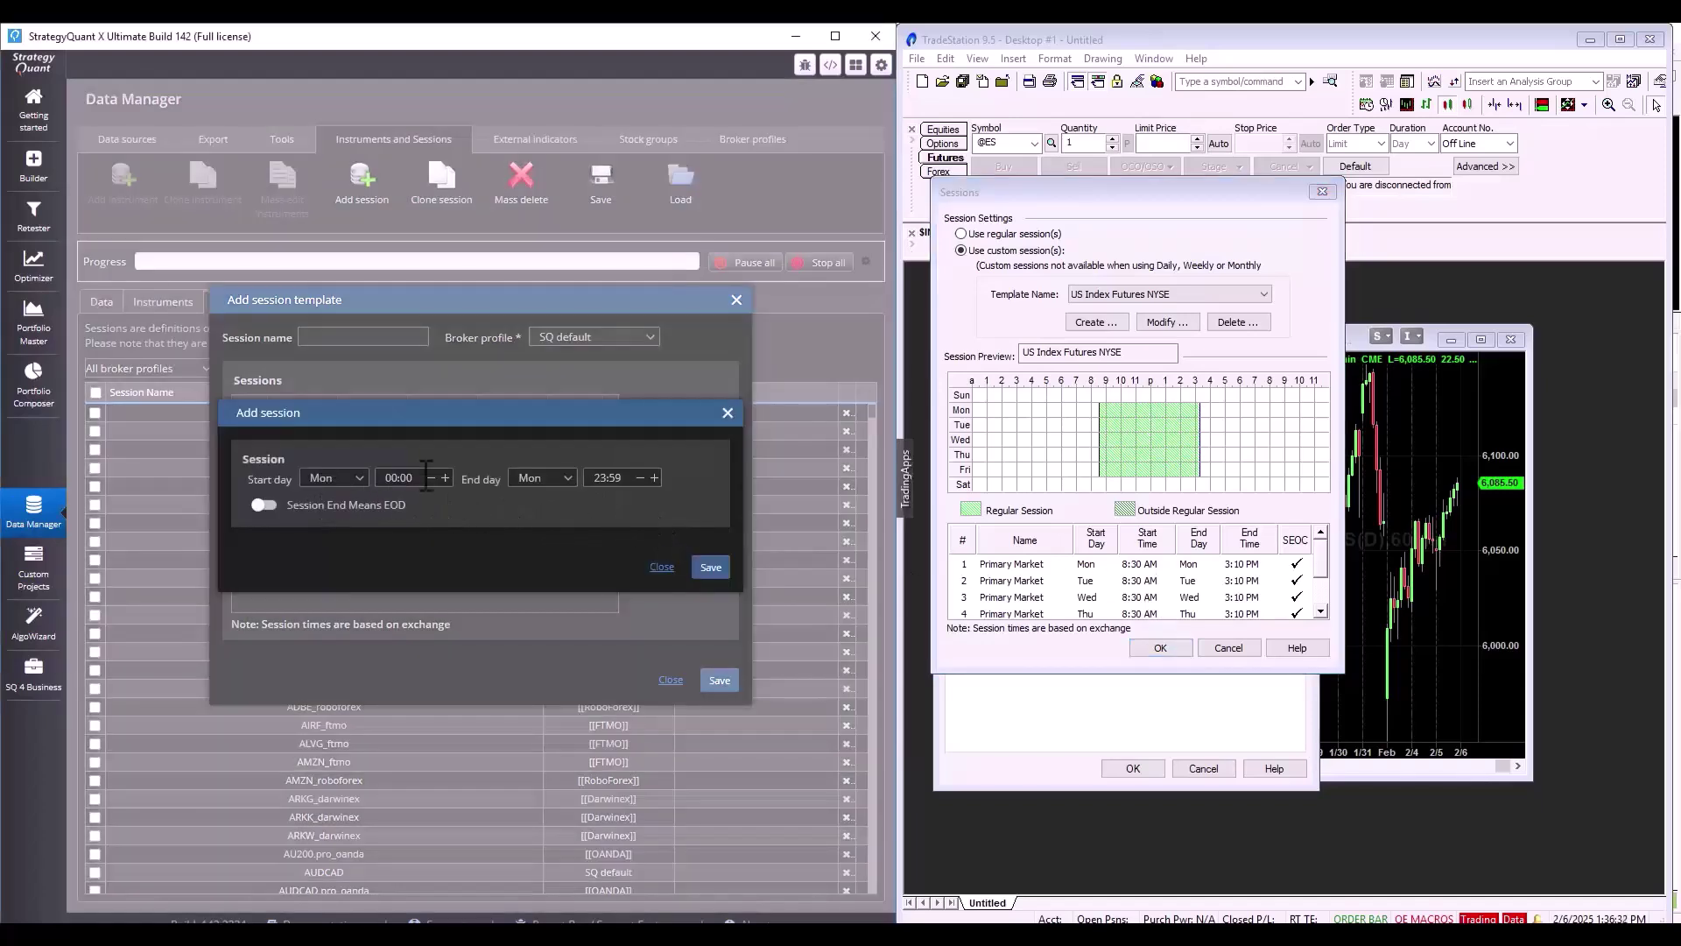
left_click(382, 479)
key("BackSpace")
key("BackSpace")
type("8")
left_click(425, 477)
key("BackSpace")
type("30")
left_click(603, 479)
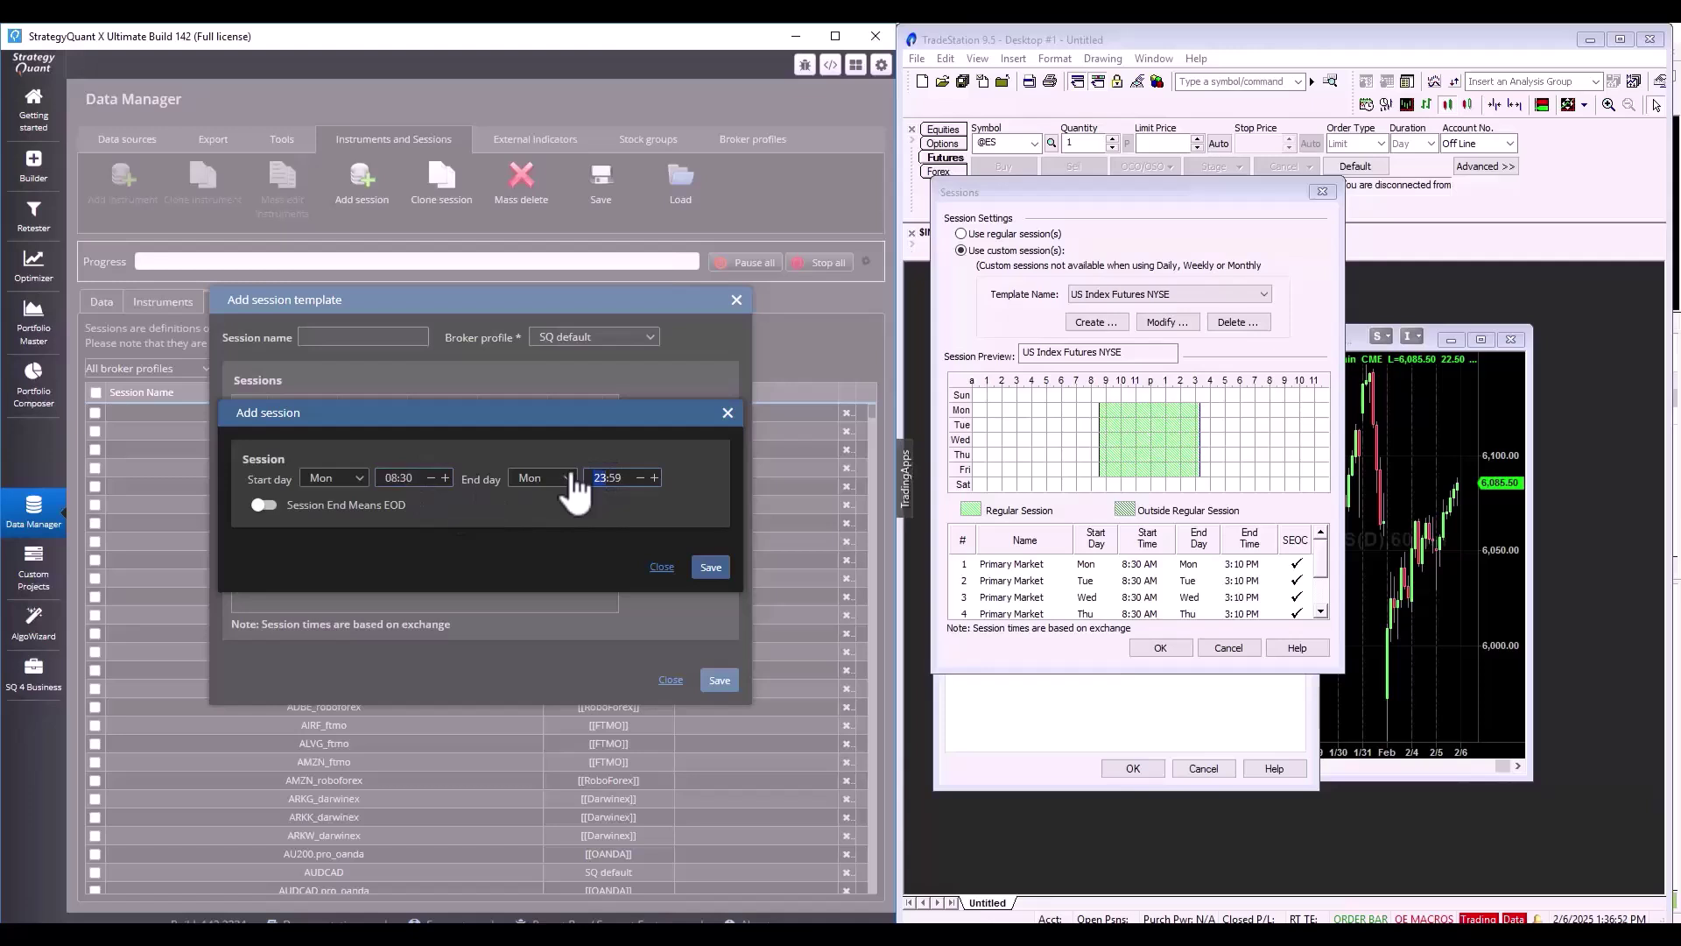
type("15")
key("BackSpace")
key("BackSpace")
type("10")
left_click(340, 508)
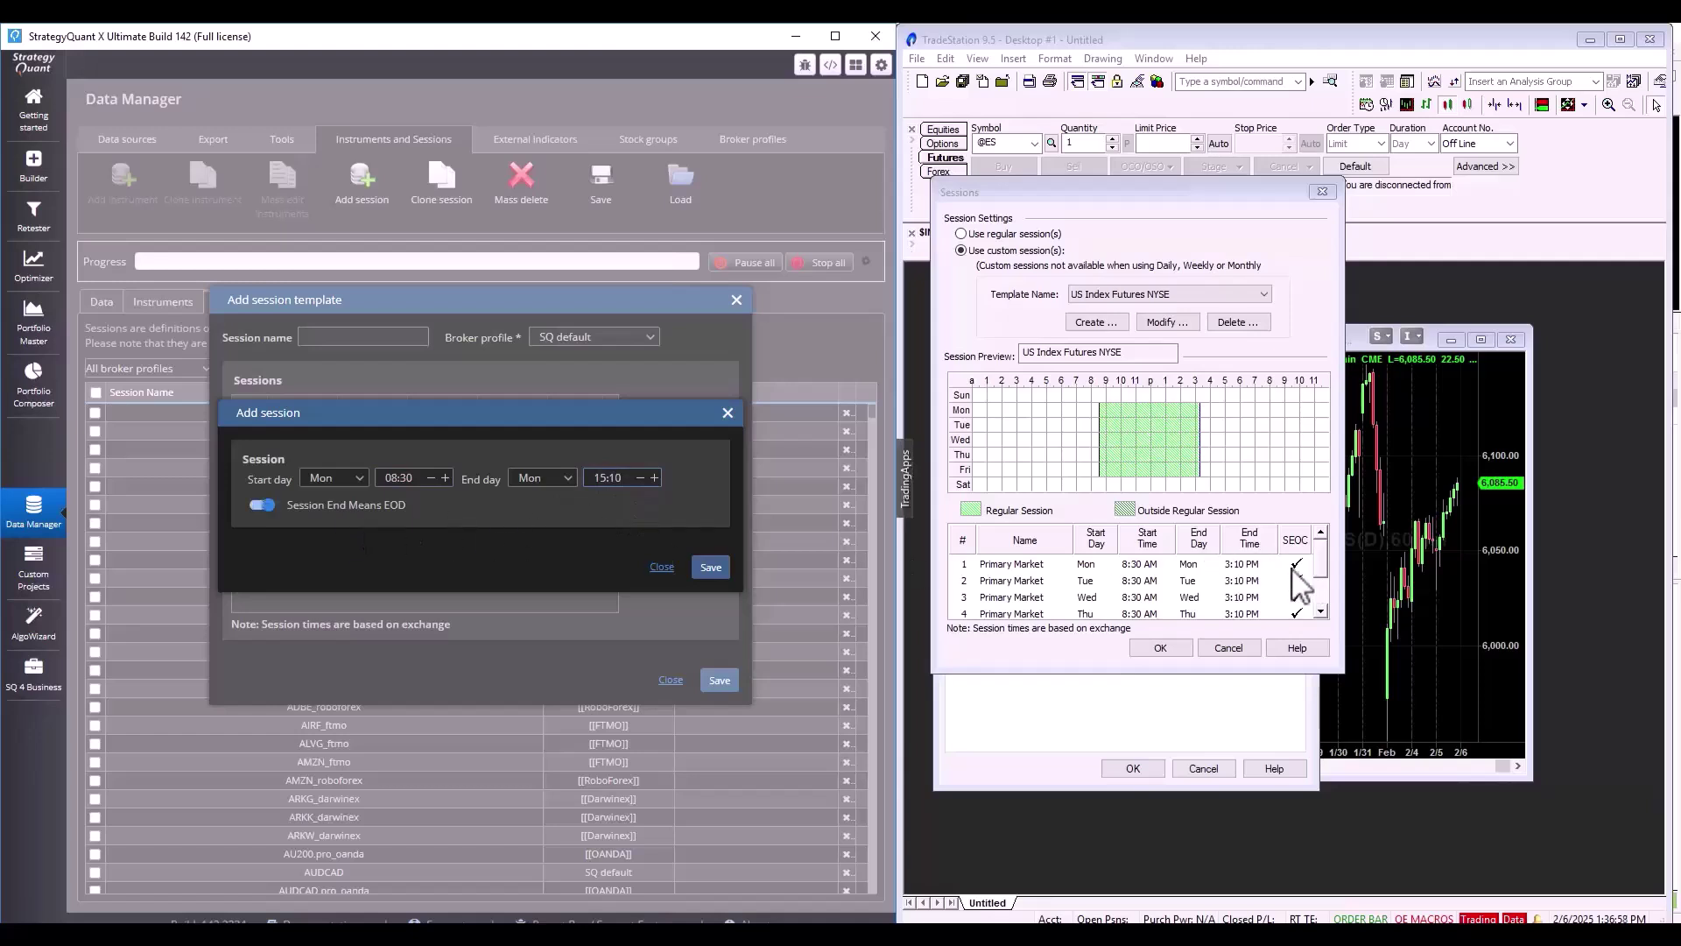
left_click(708, 568)
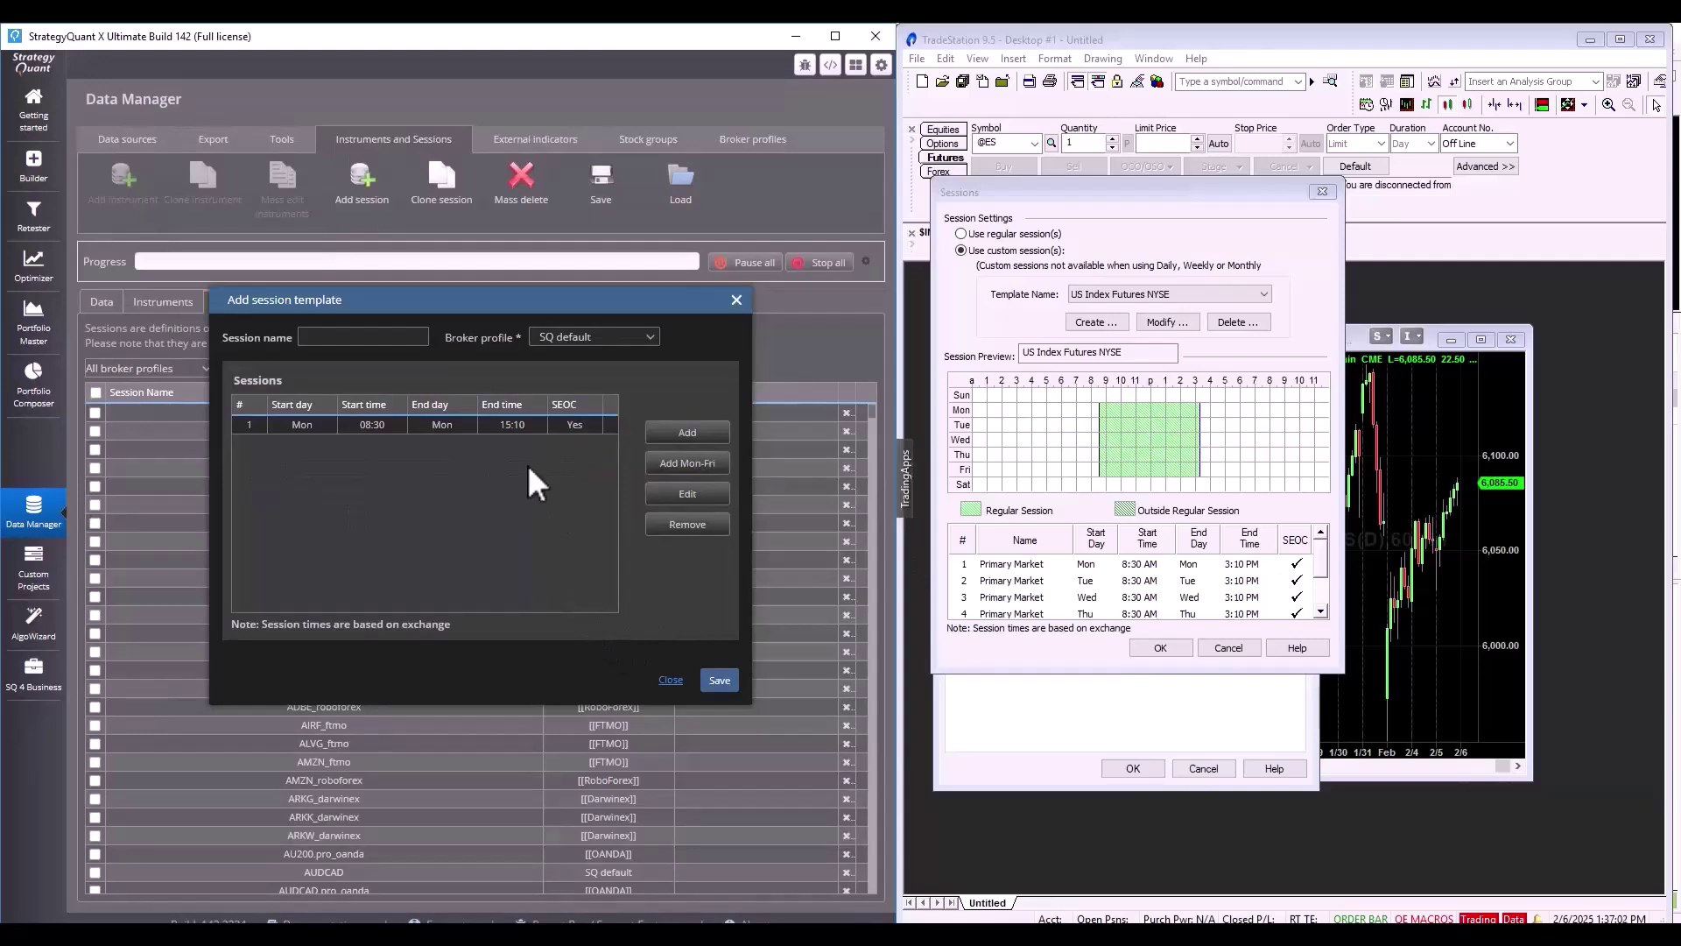
Repeat the session Monday through Friday and name the template US_Index_NYSE.
left_click(538, 425)
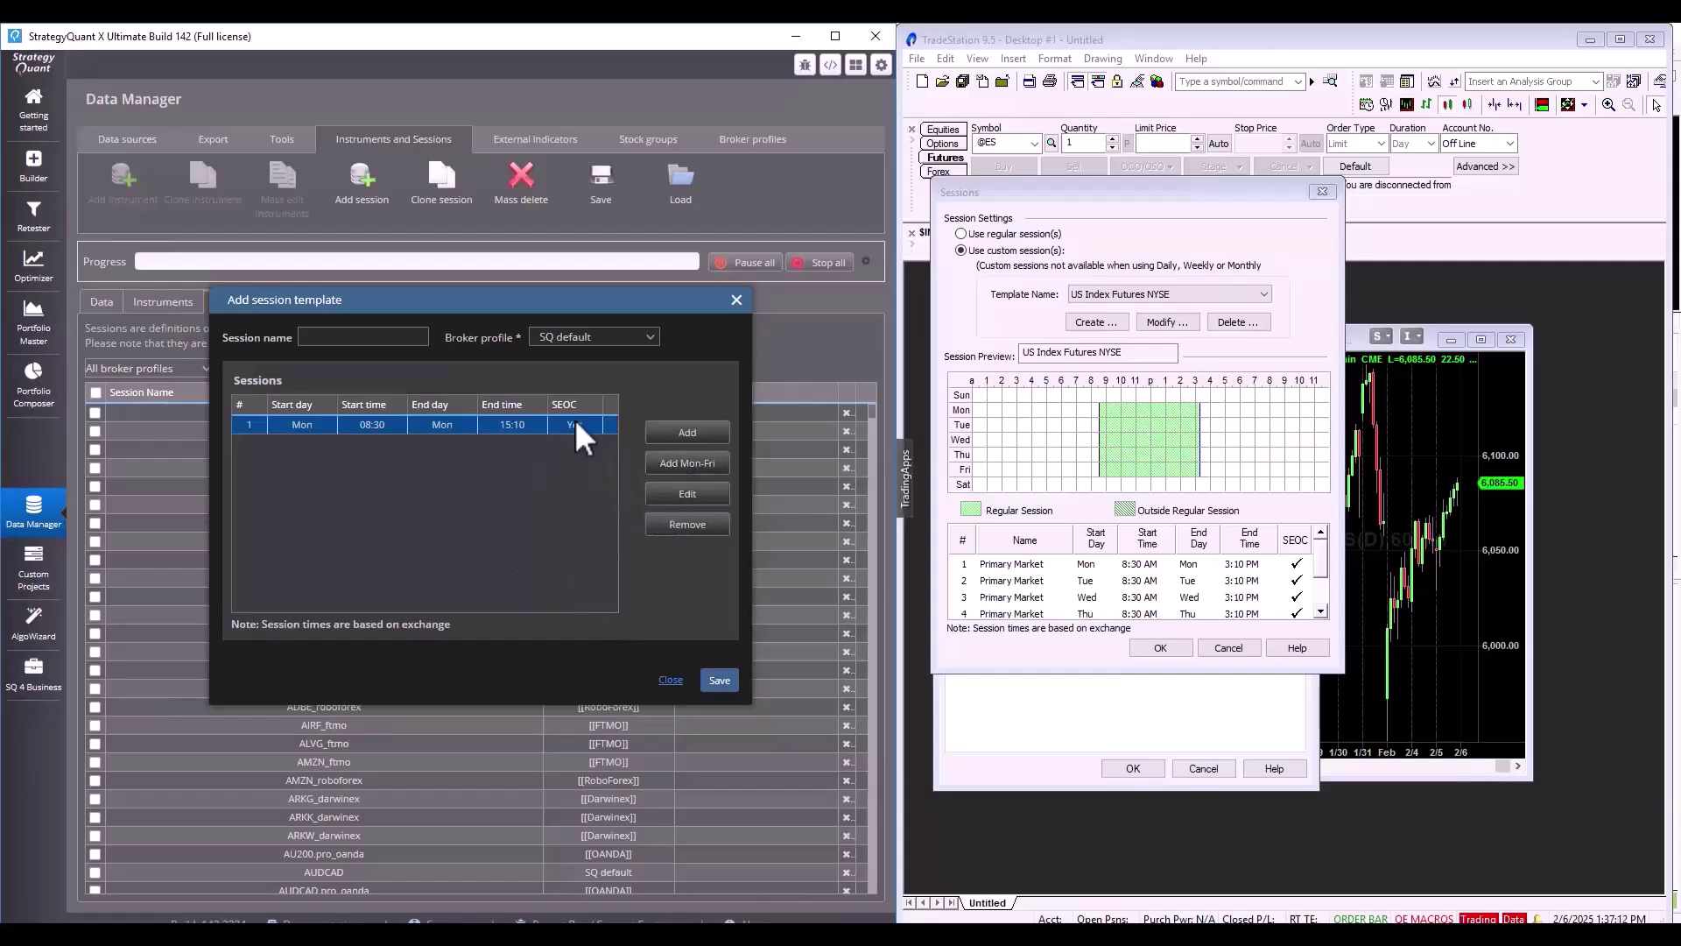
left_click(665, 467)
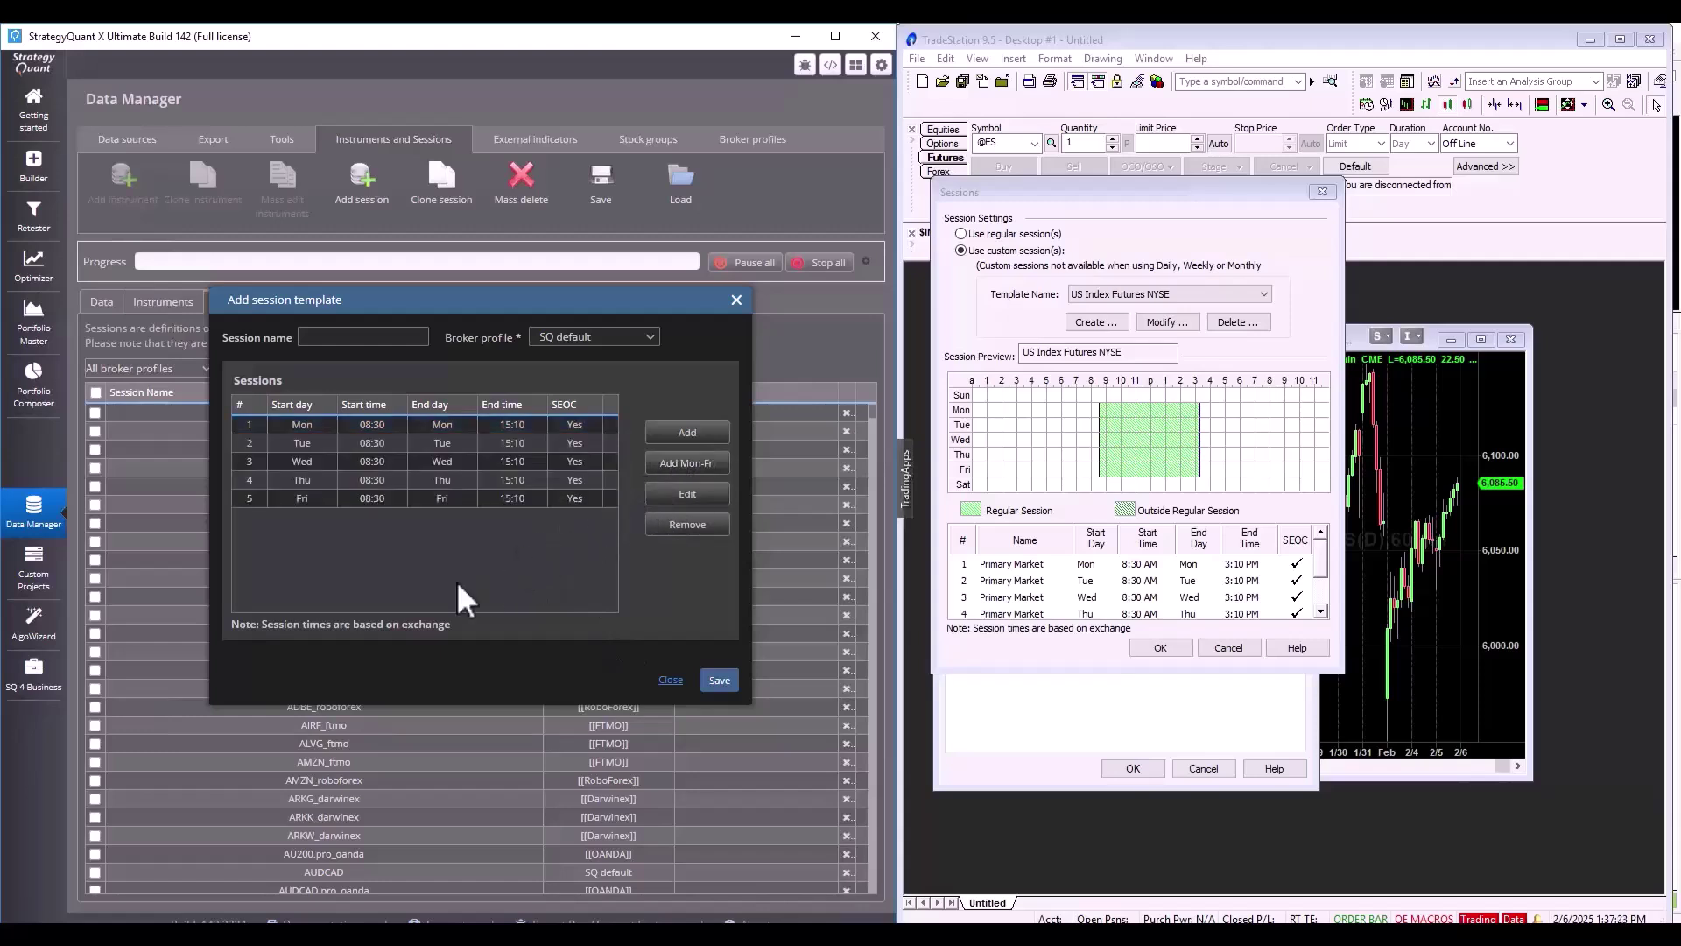
left_click(564, 425)
left_click(518, 559)
type("US_Index_NYSE")
Save US_Index_NYSE and verify its five Mon–Fri sessions under SQ default sessions.
left_click(716, 683)
left_click(209, 370)
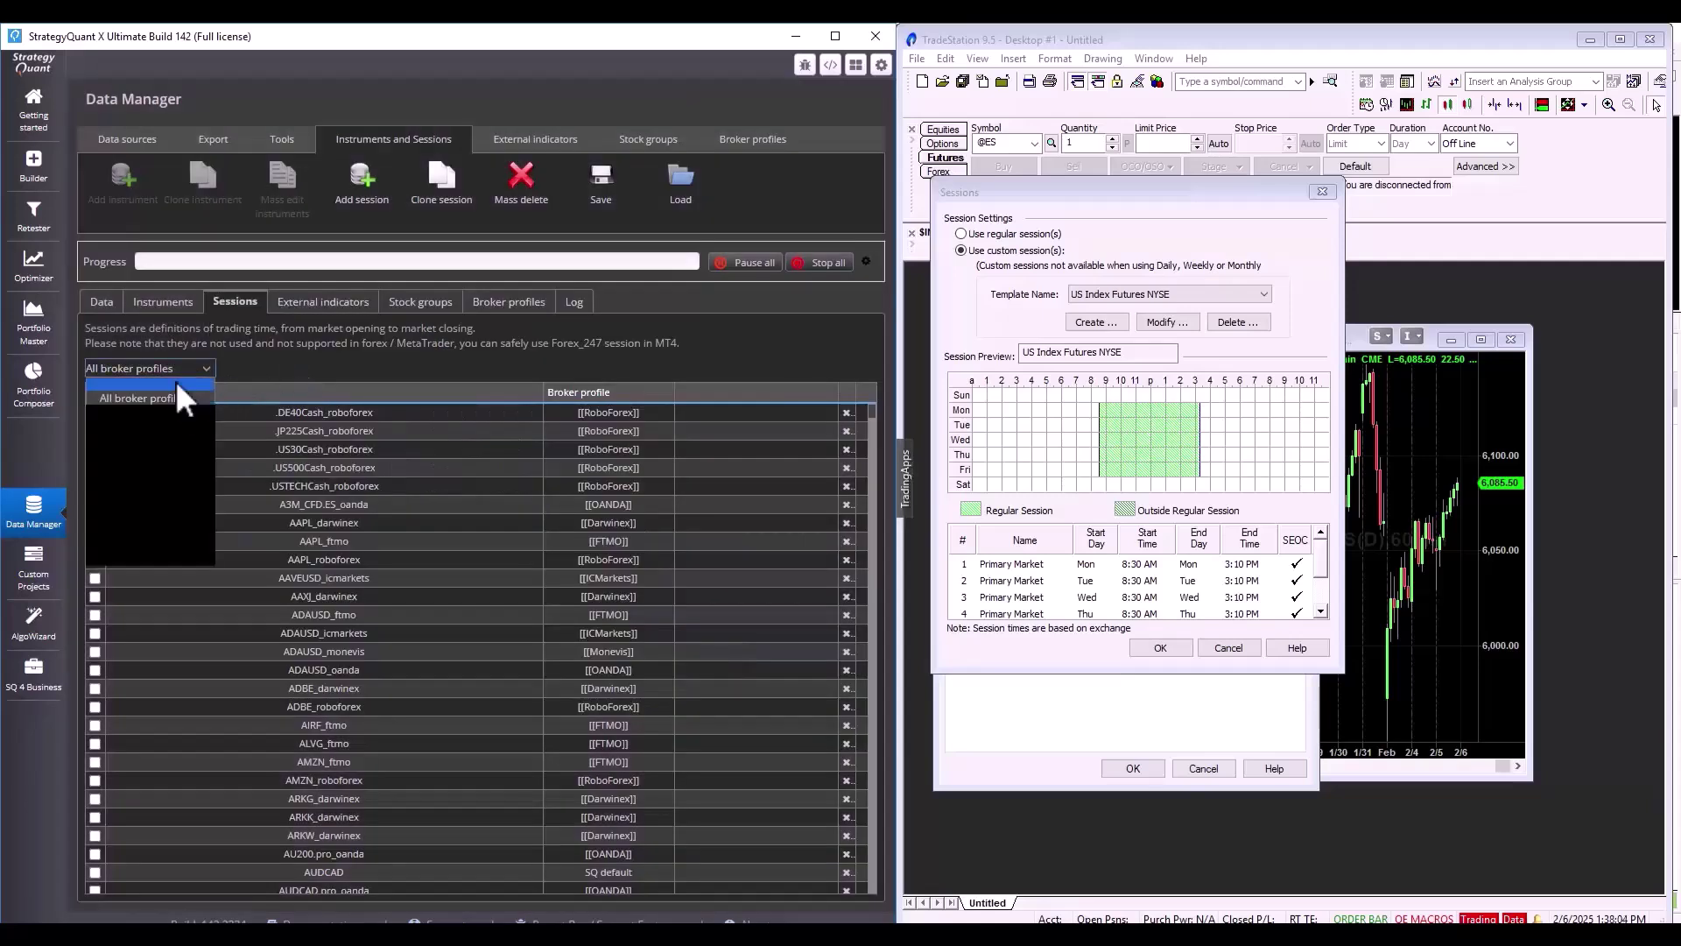
left_click(146, 412)
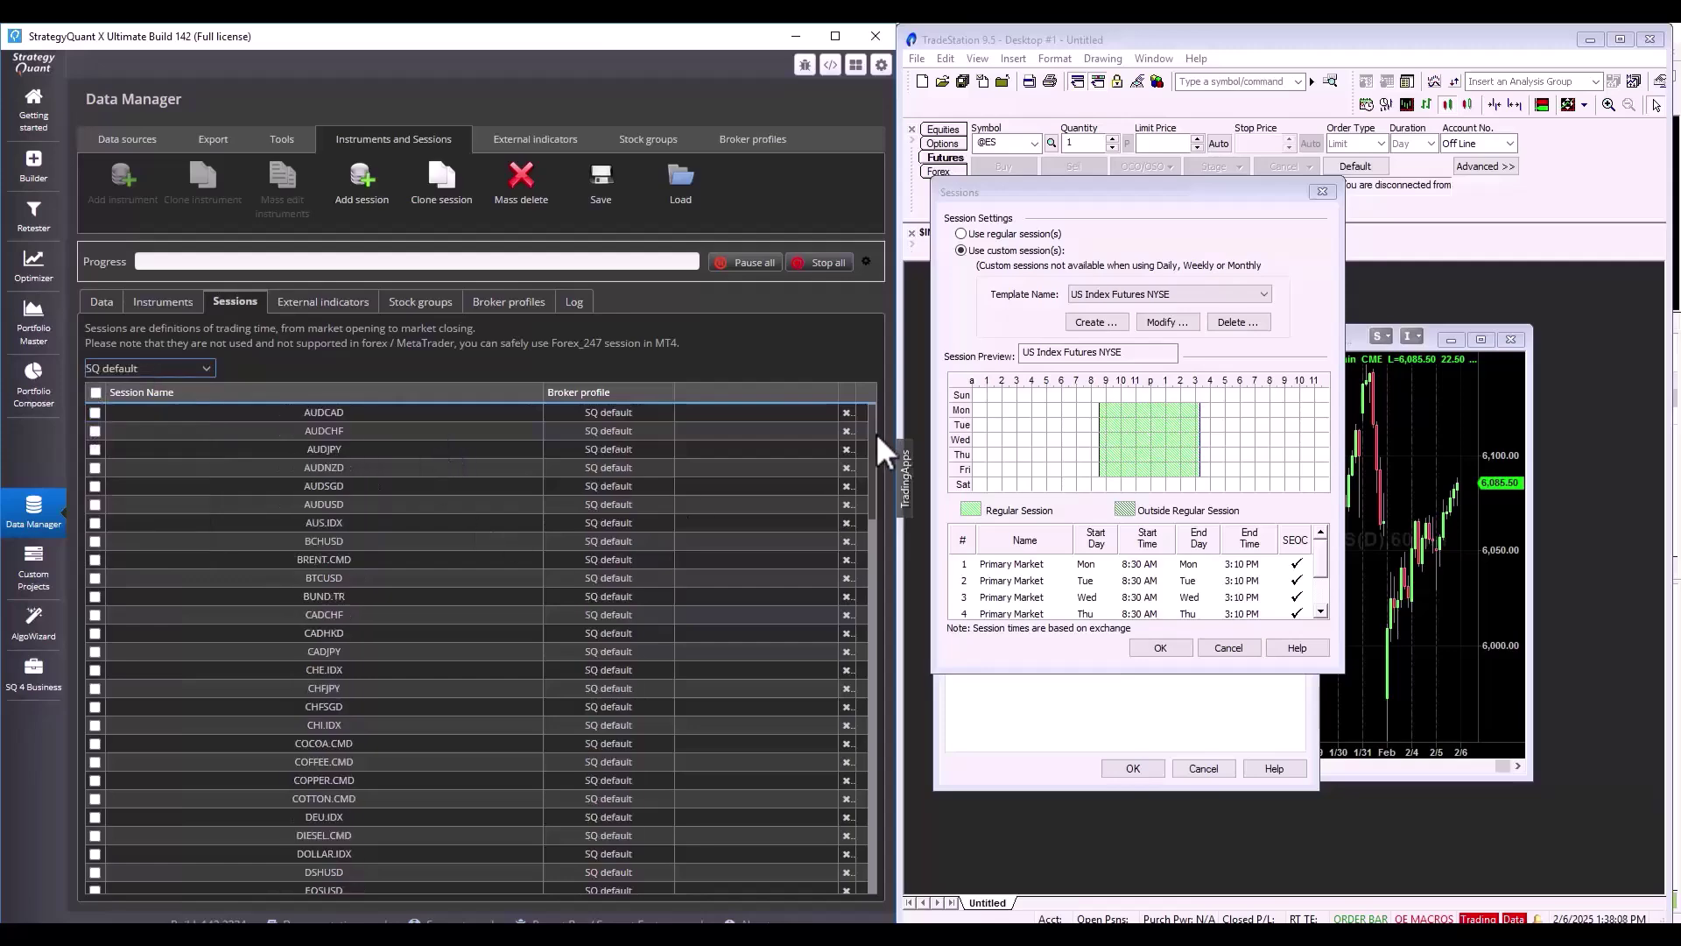
left_click_drag(874, 429, 895, 853)
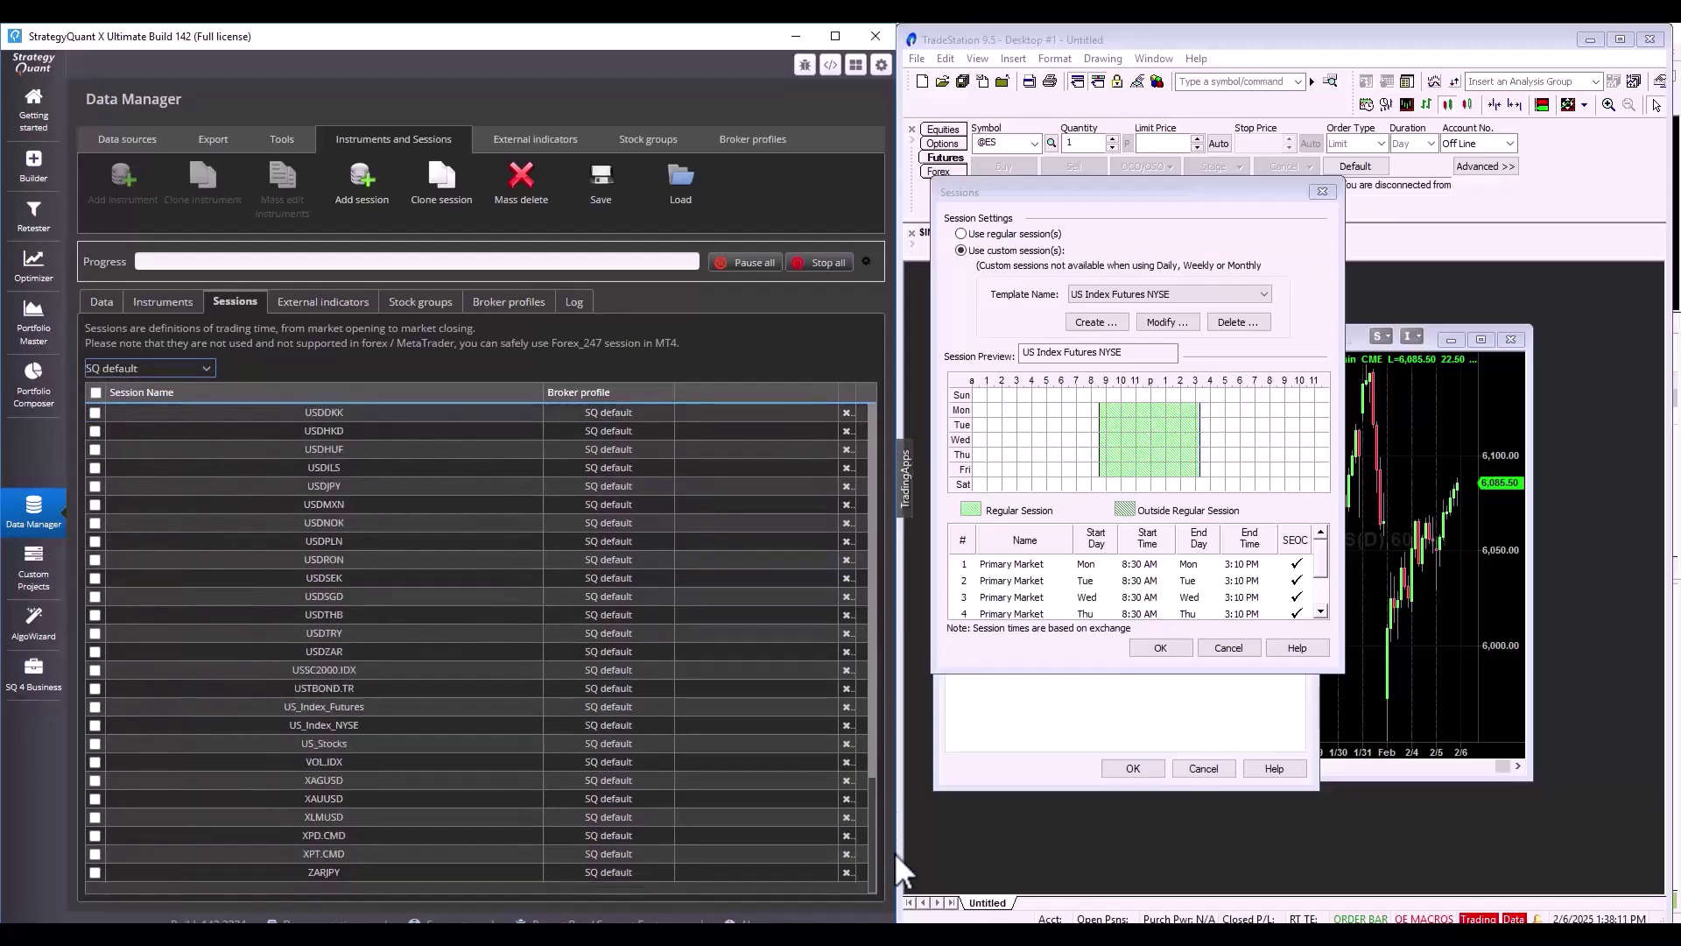
left_click(387, 724)
double_click(350, 727)
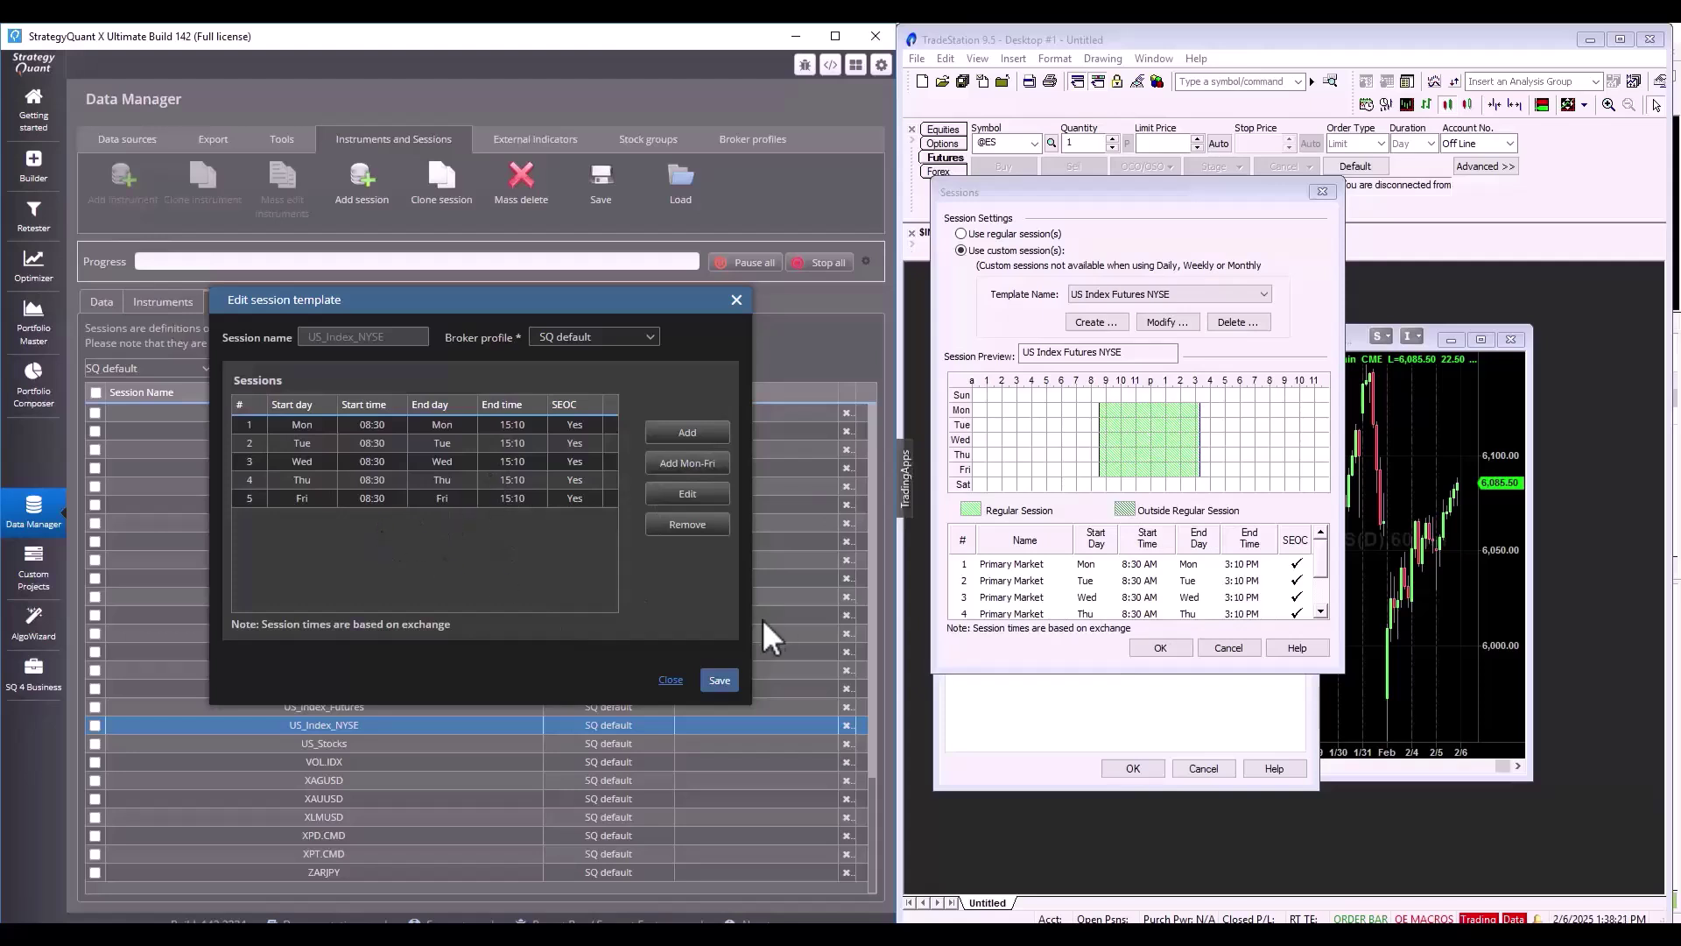
left_click(673, 680)
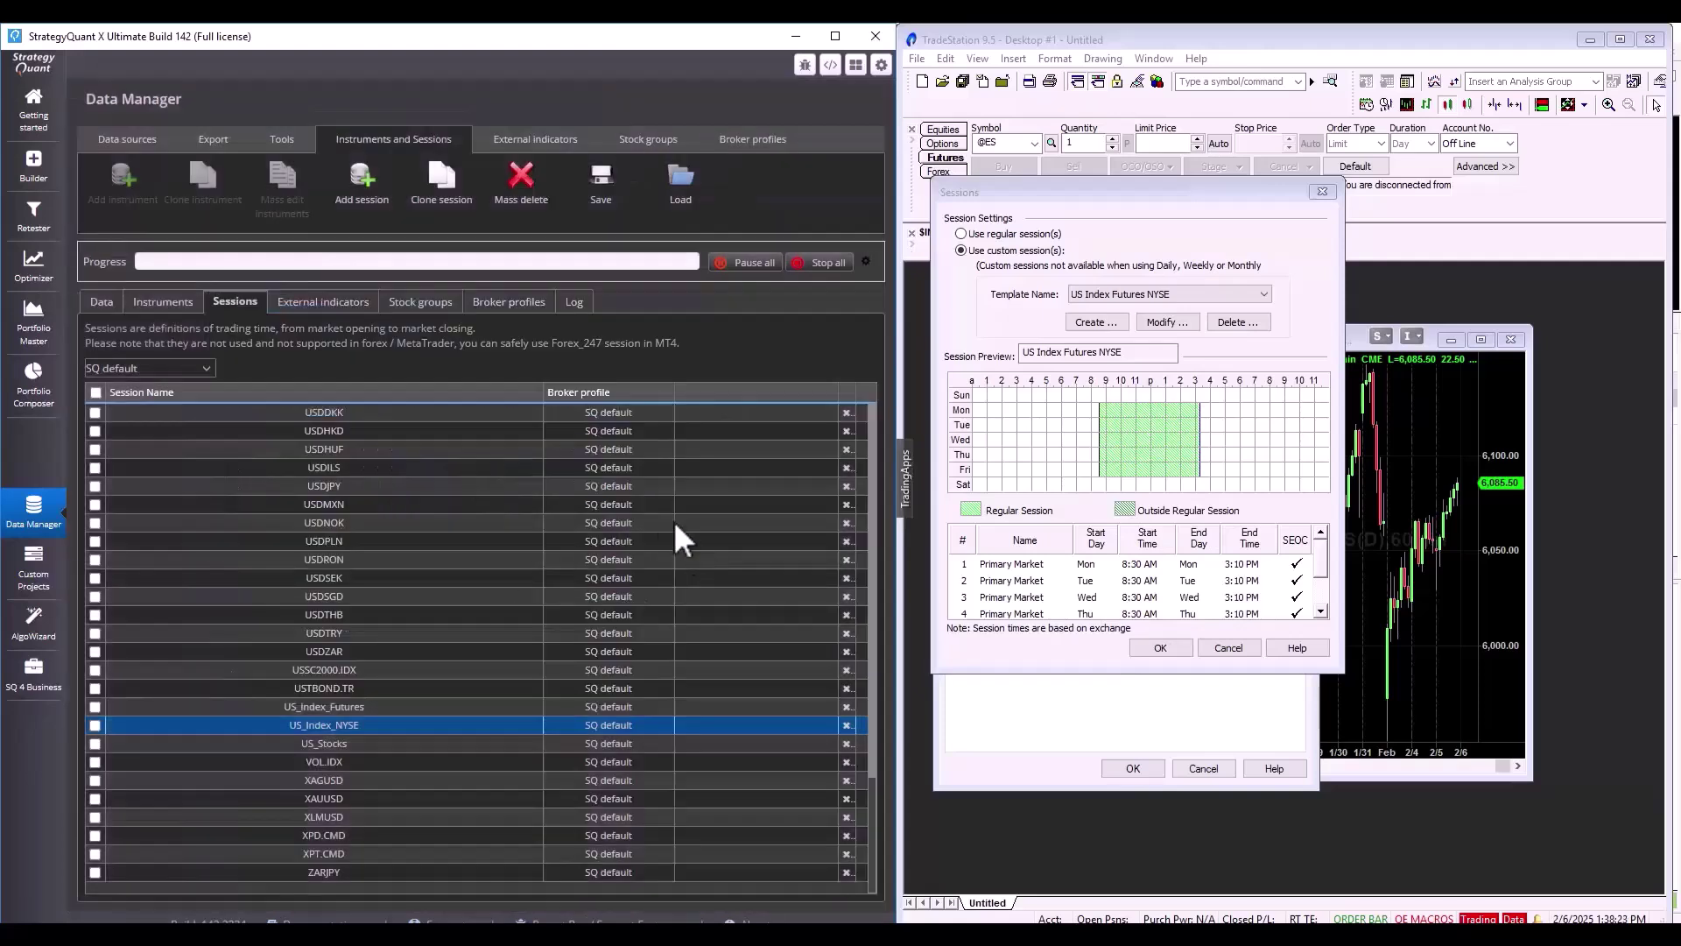
Select US_Index_NYSE in the Builder's Trading options Session dropdown.
left_click(40, 171)
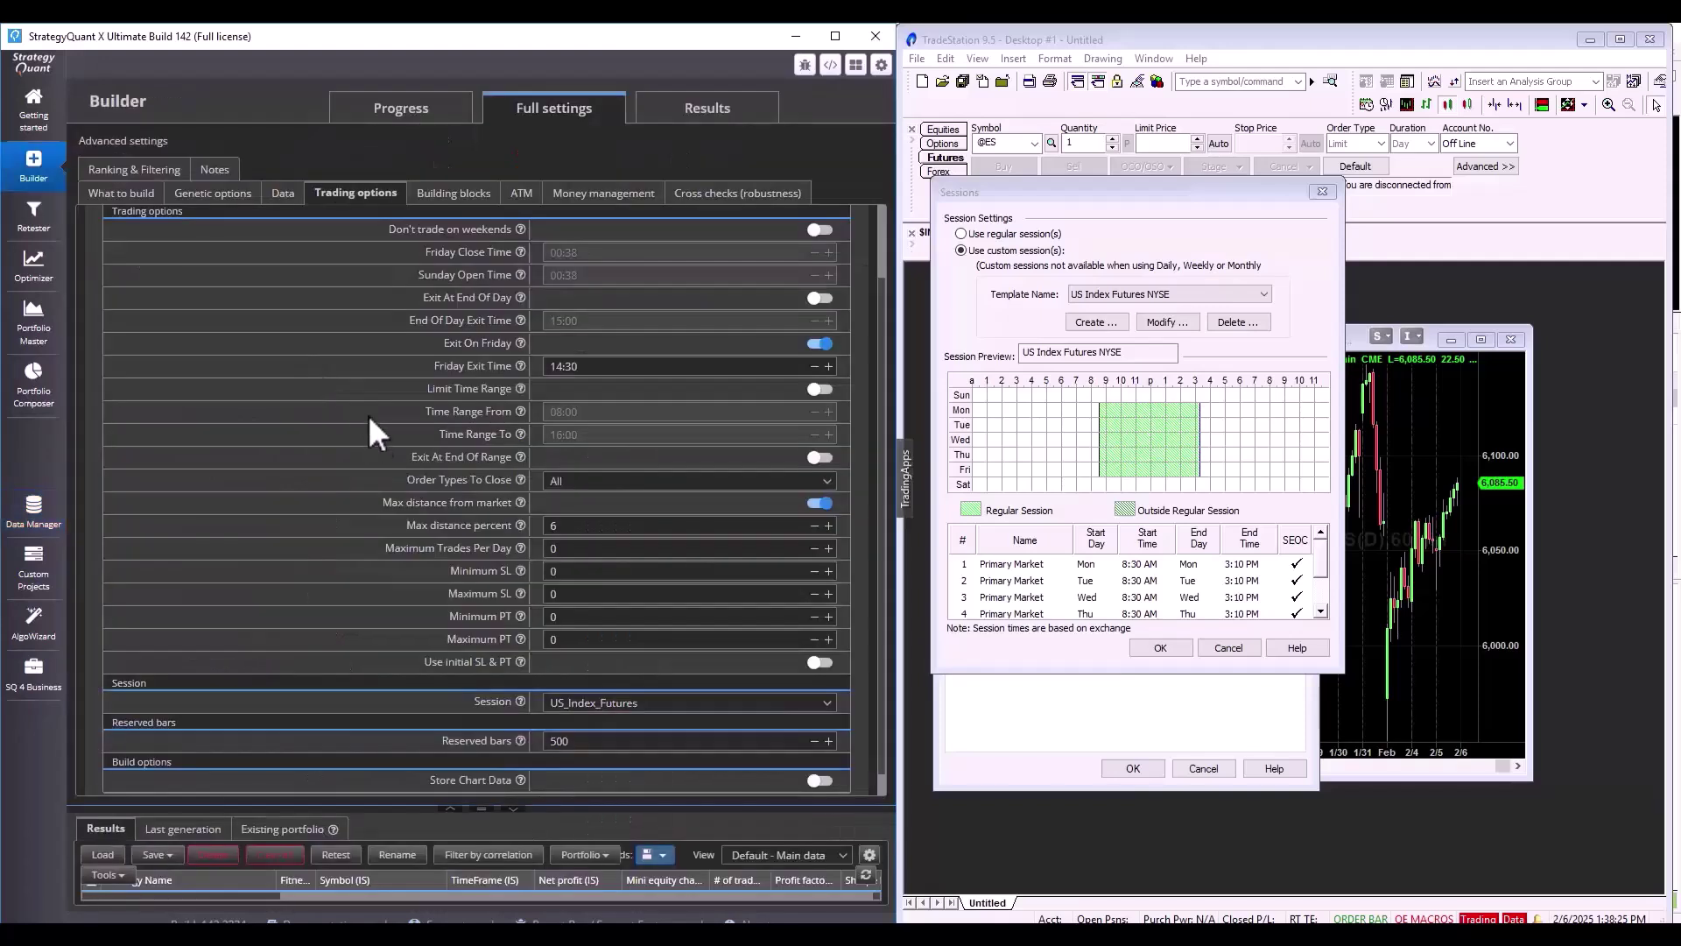
left_click(712, 706)
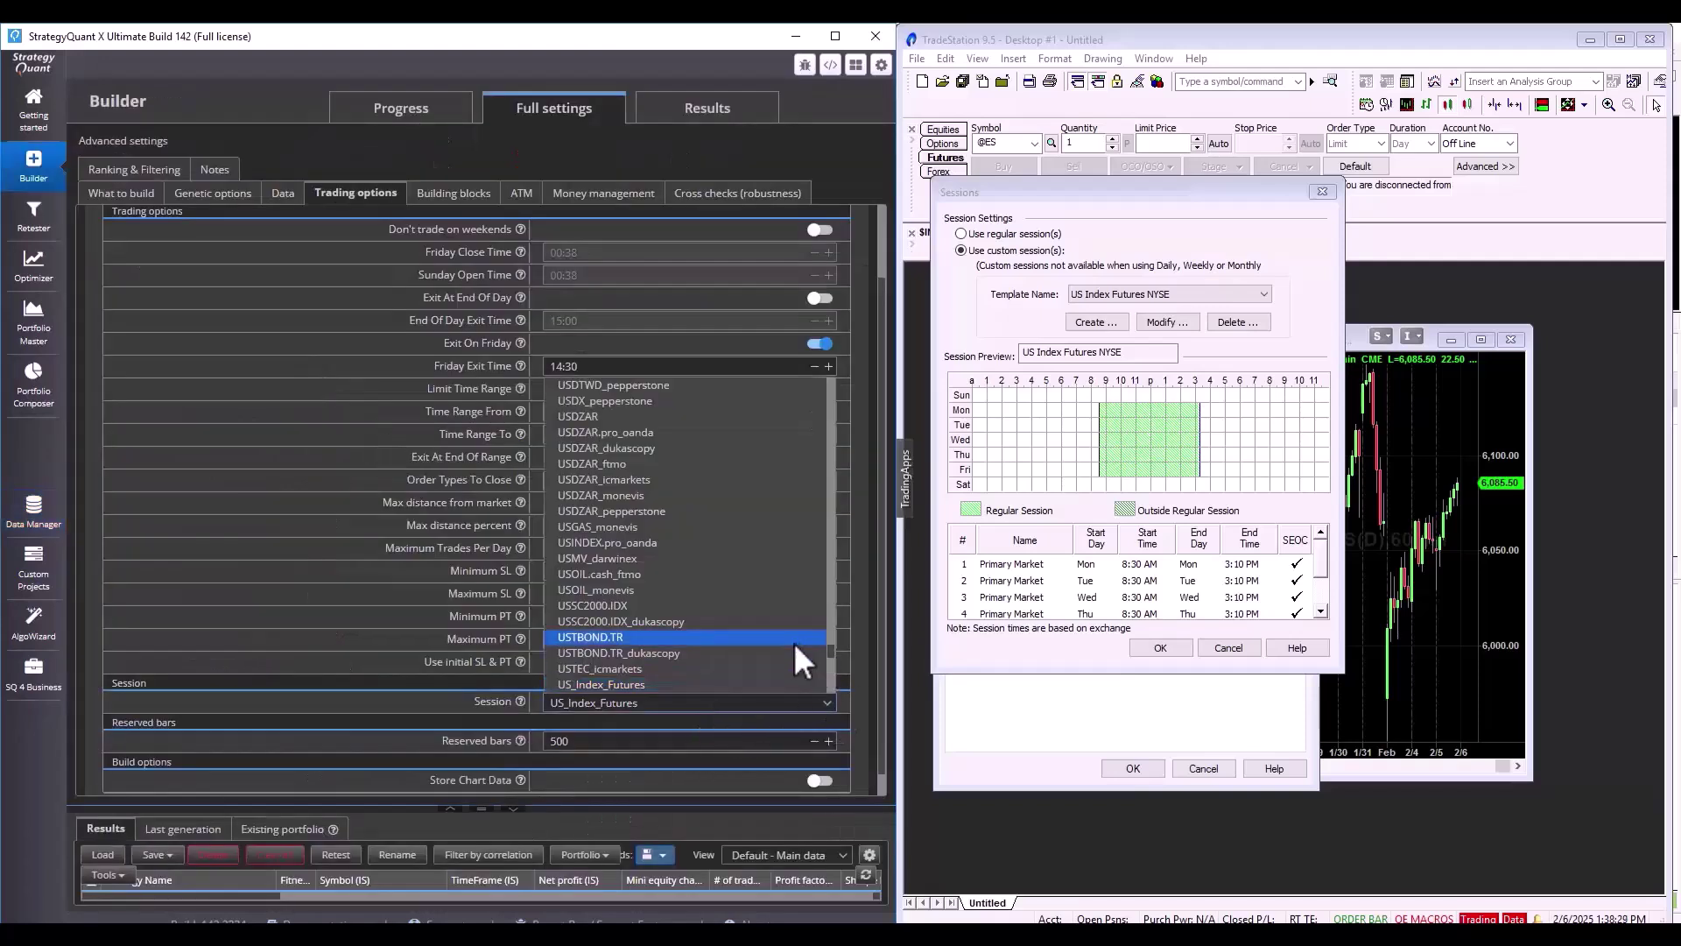
scroll(779, 634, "down", 4)
scroll(760, 578, "up", 2)
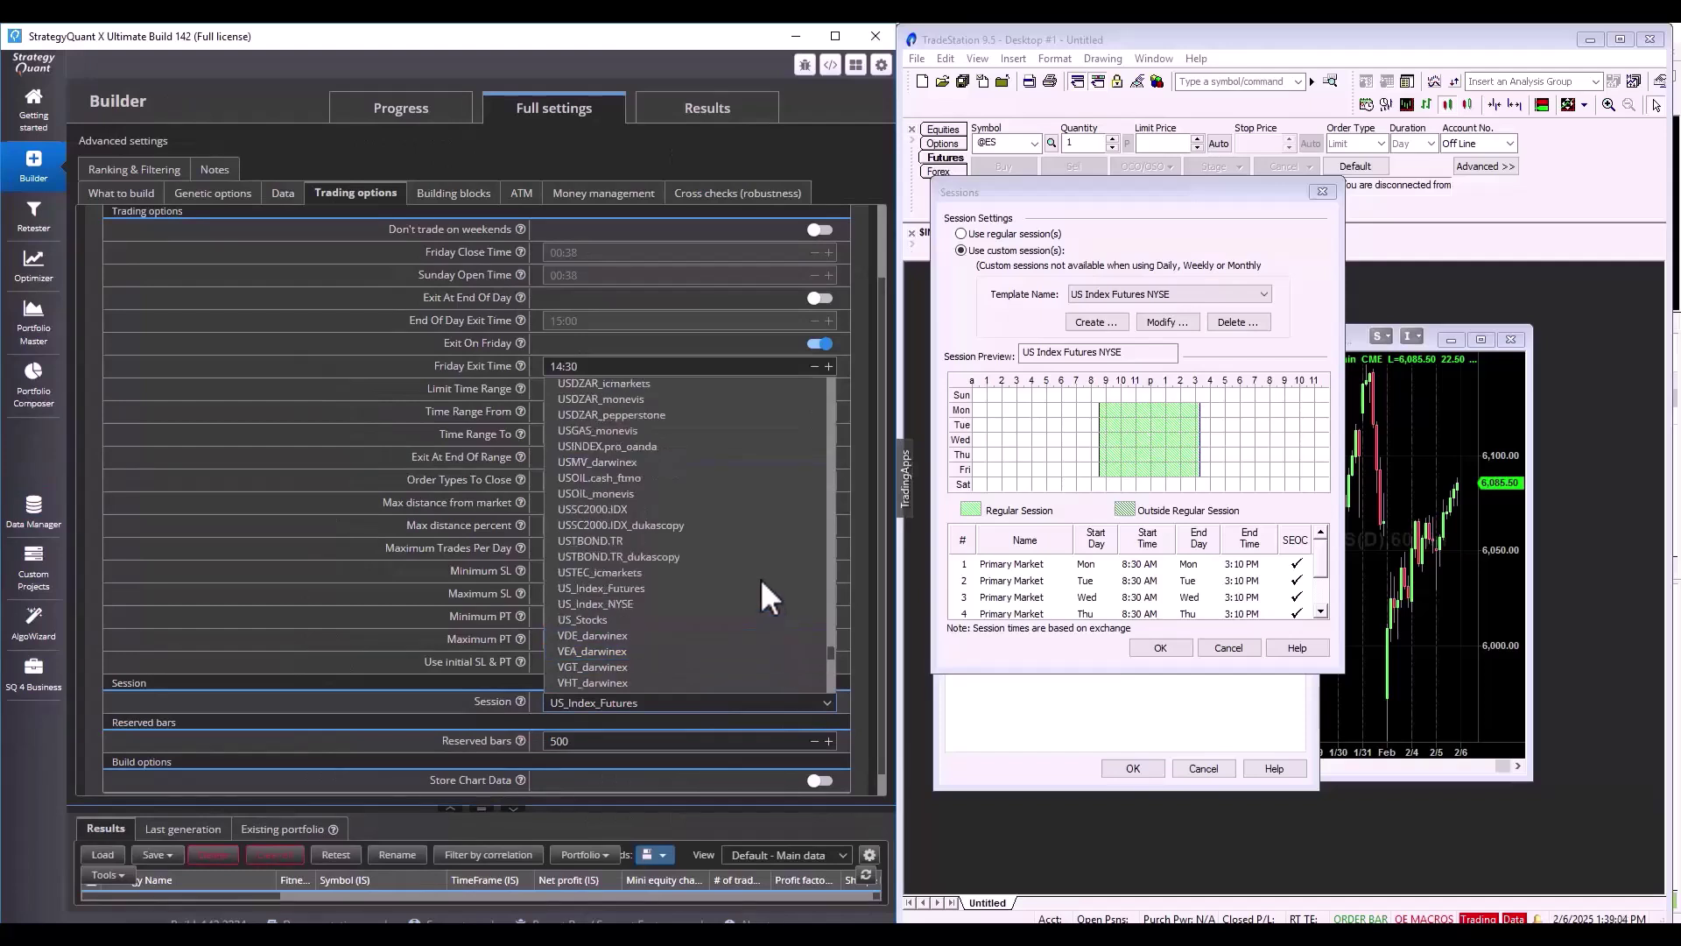
left_click(632, 592)
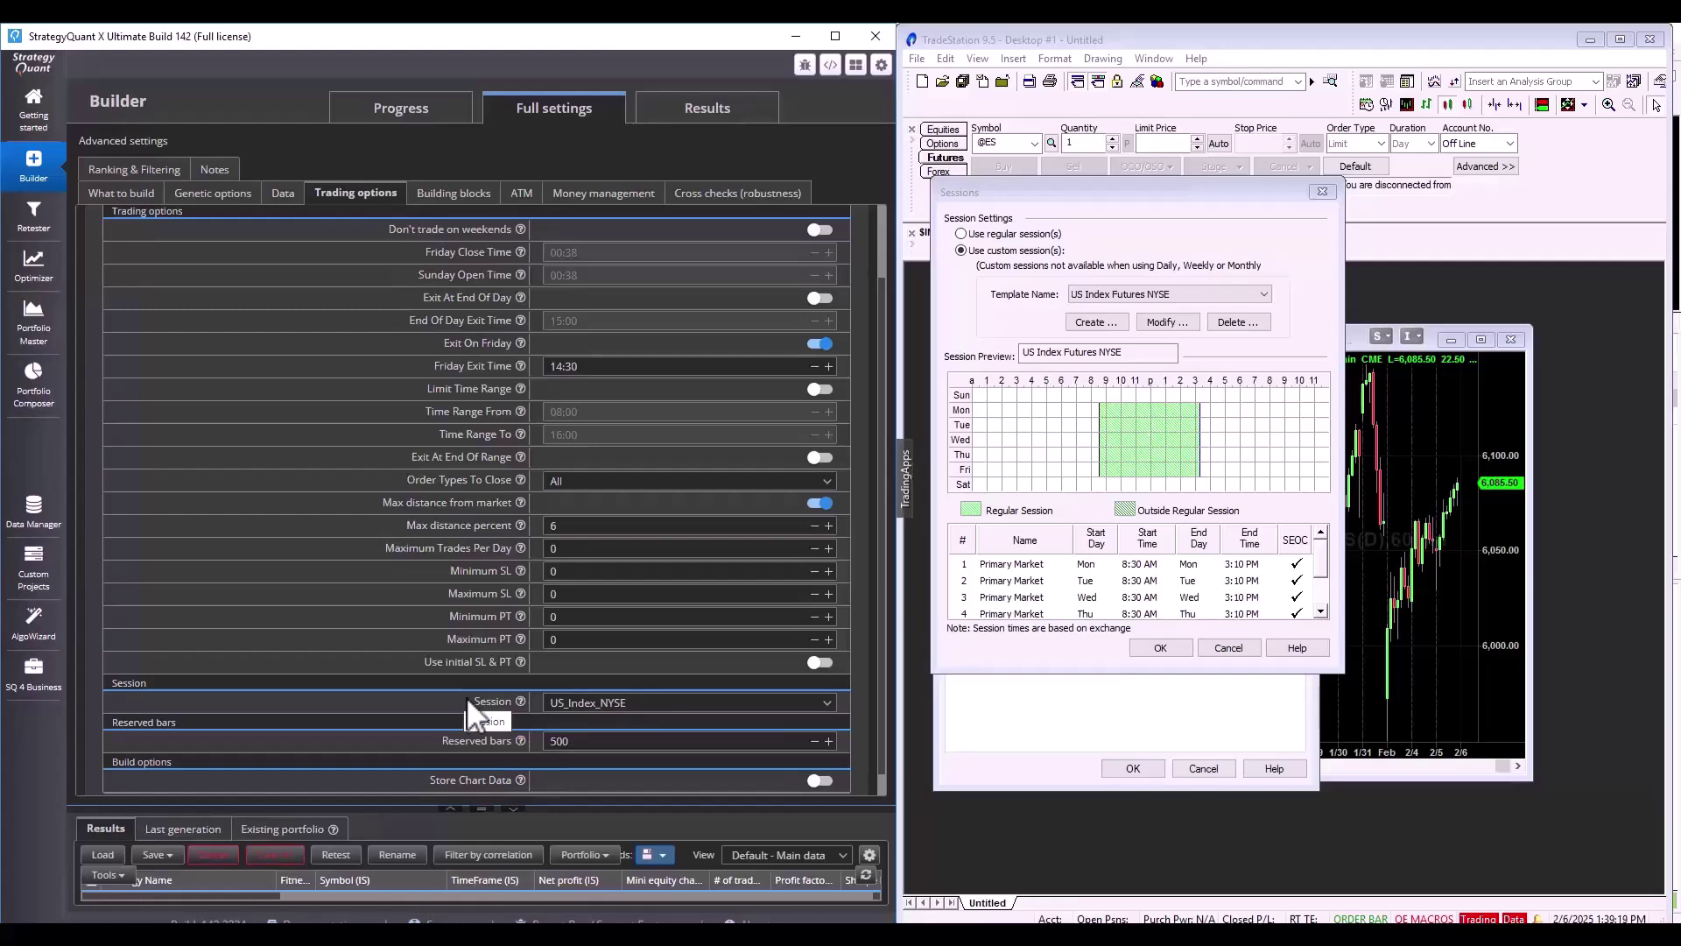
Close TradeStation's Sessions and Format Symbol dialogs and activate the left ES chart.
left_click(1228, 648)
left_click(1201, 766)
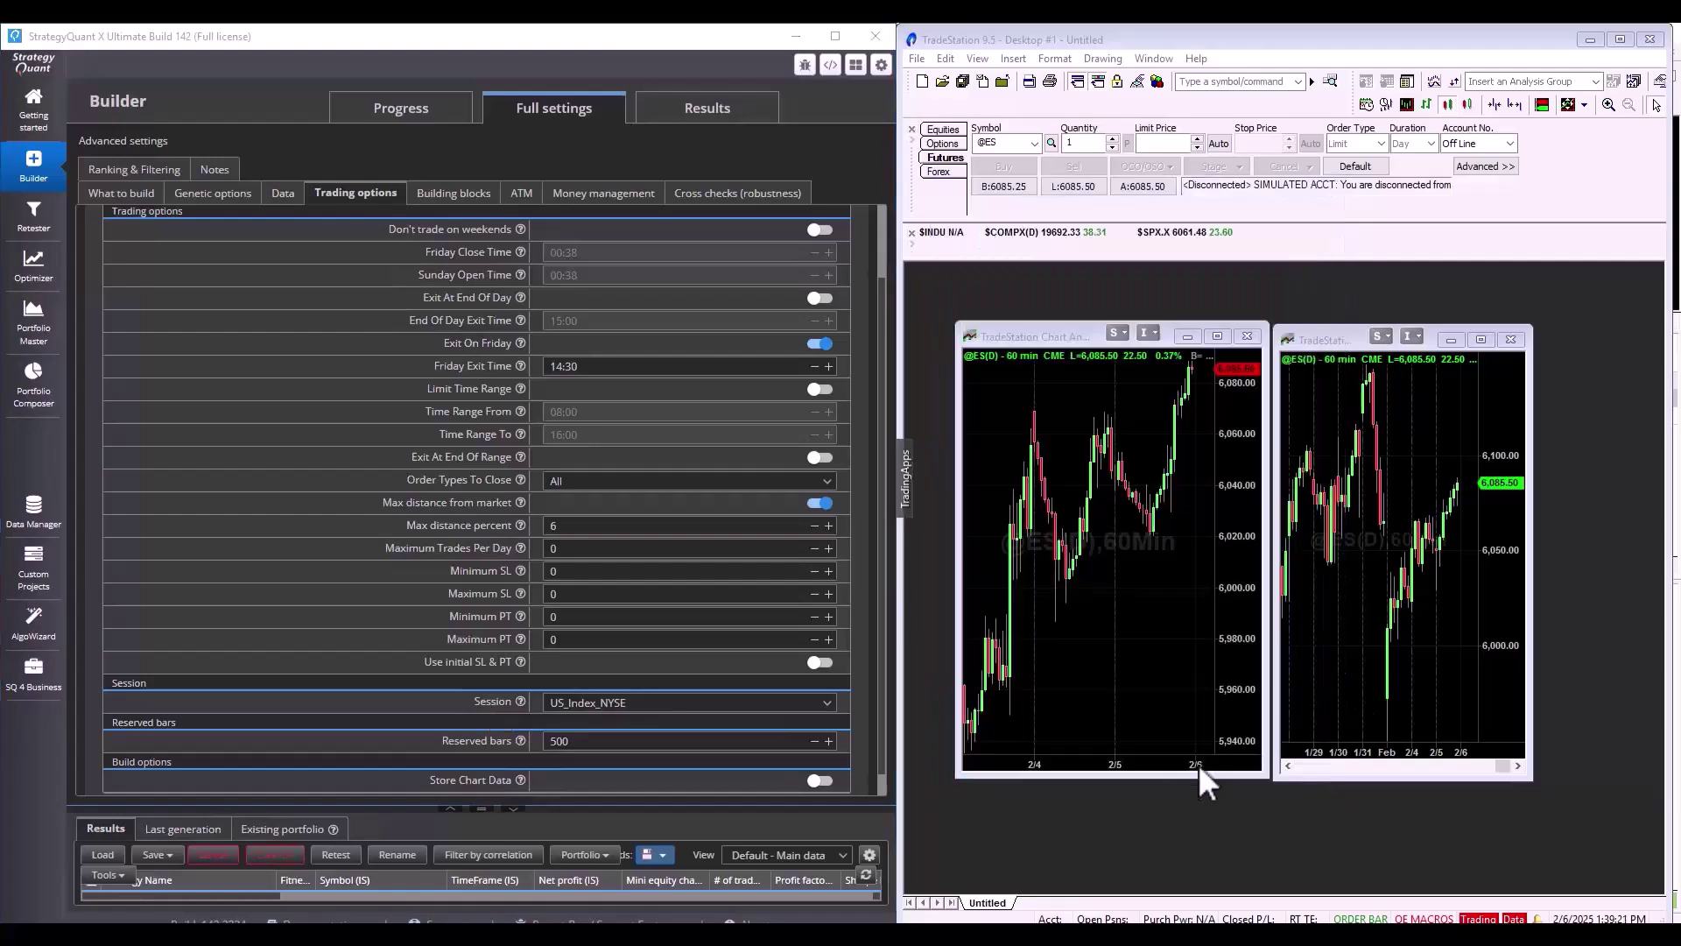
left_click(1314, 706)
left_click(1171, 655)
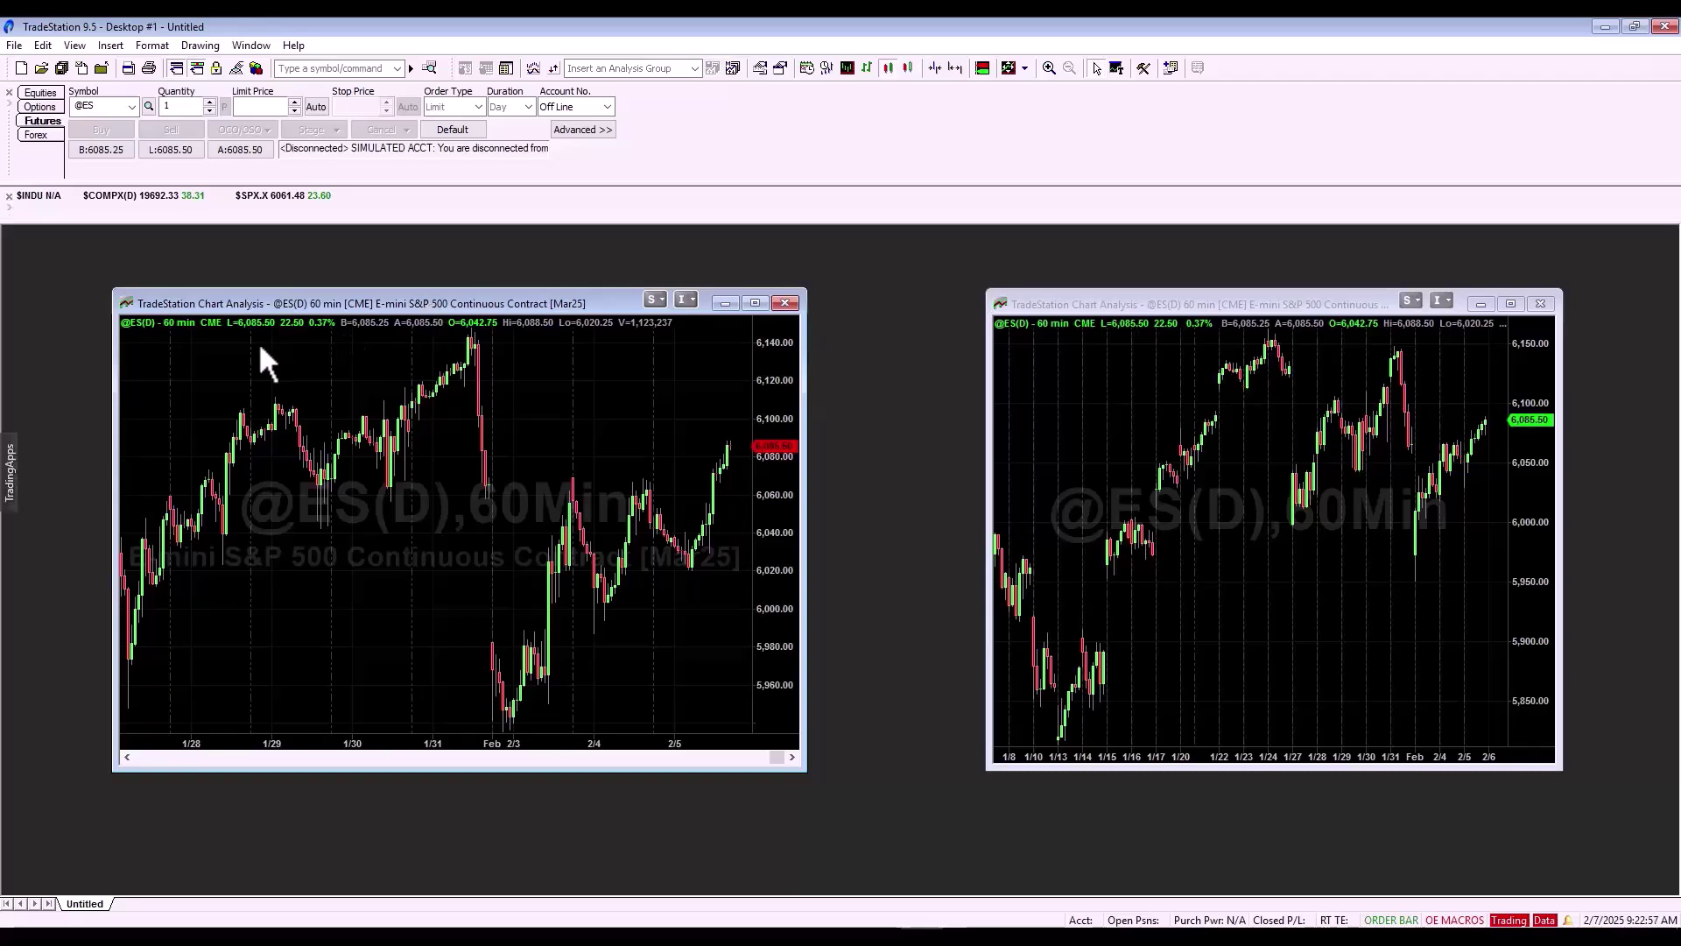
right_click(328, 340)
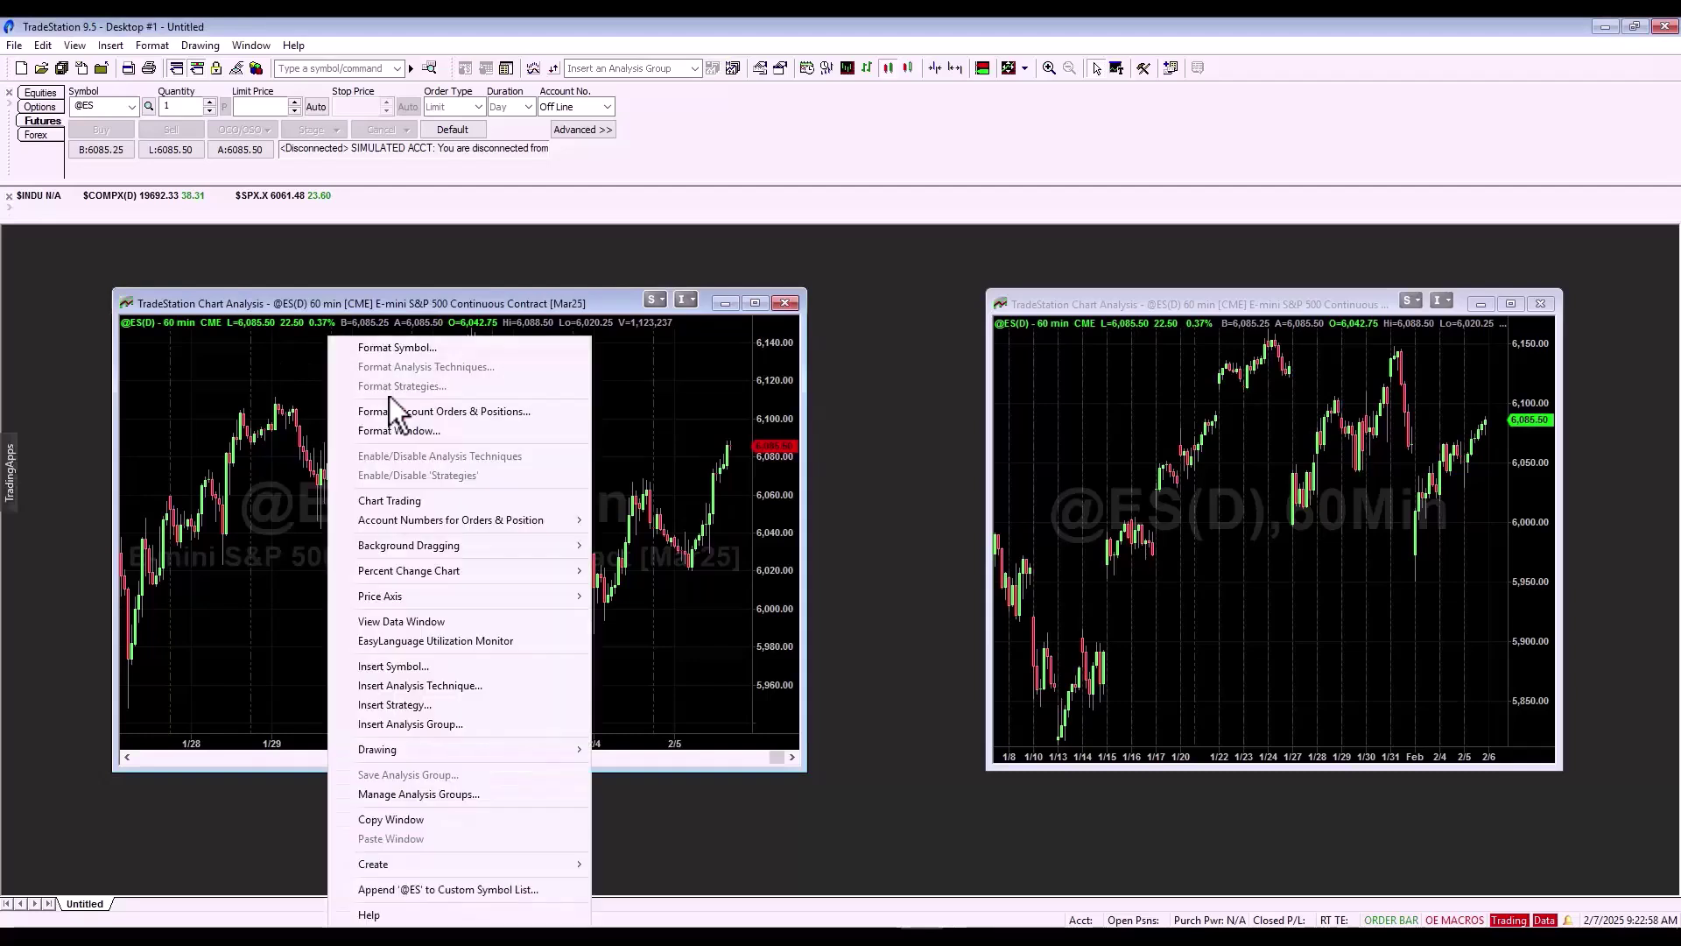
left_click(405, 348)
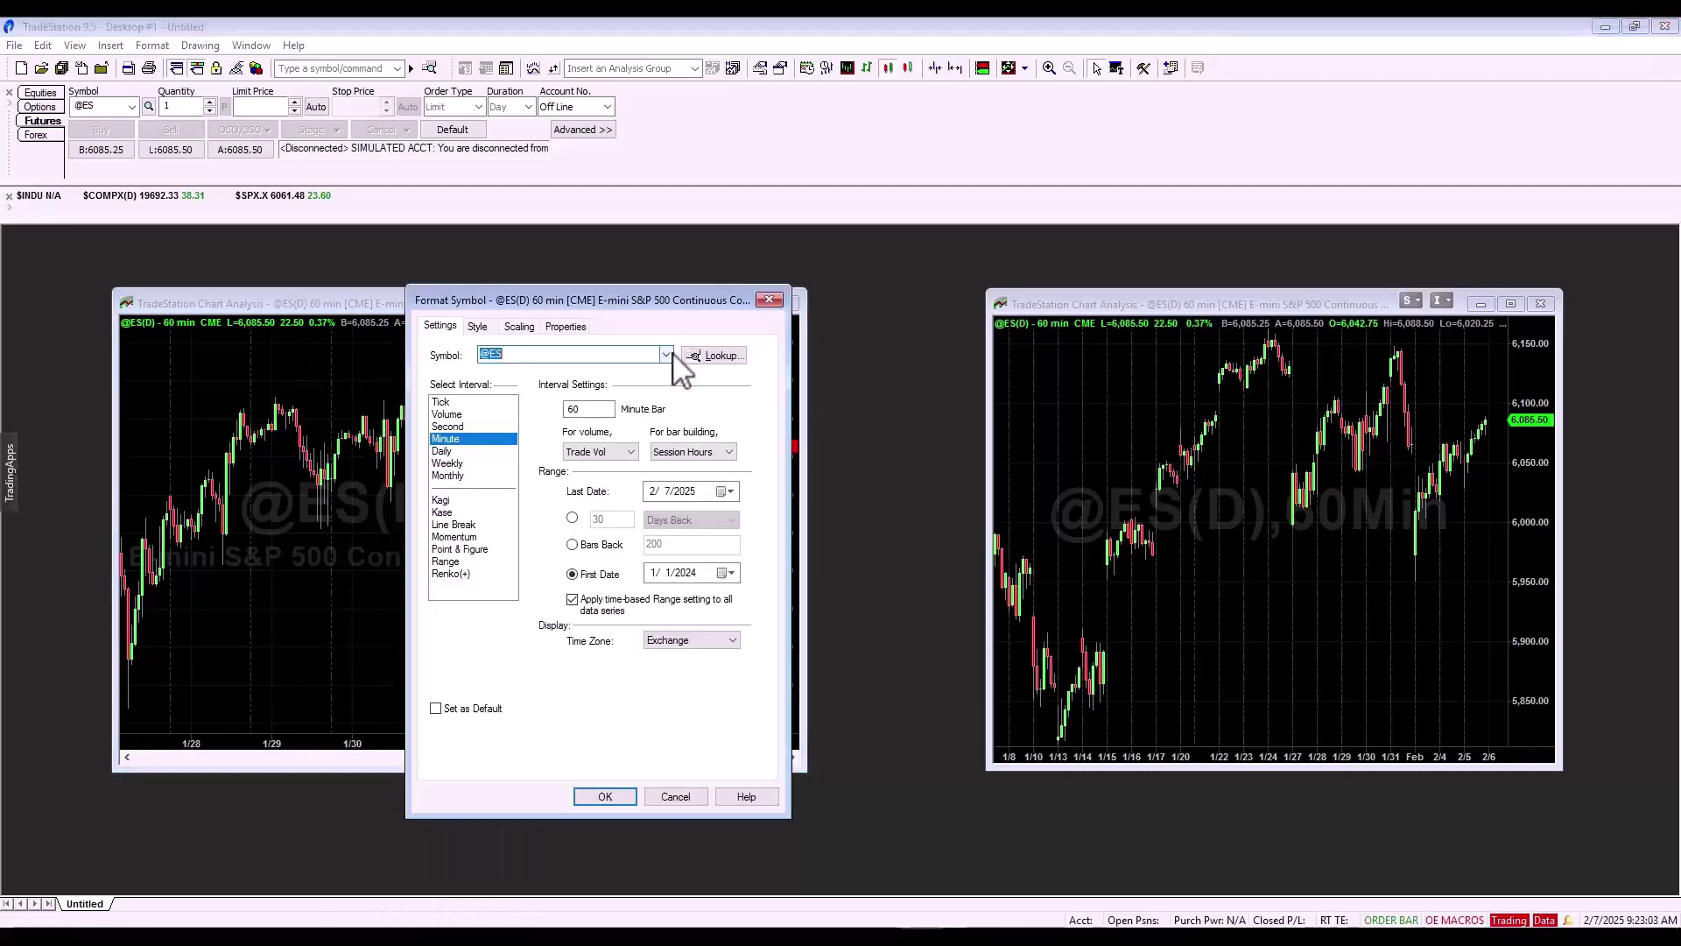
left_click(565, 326)
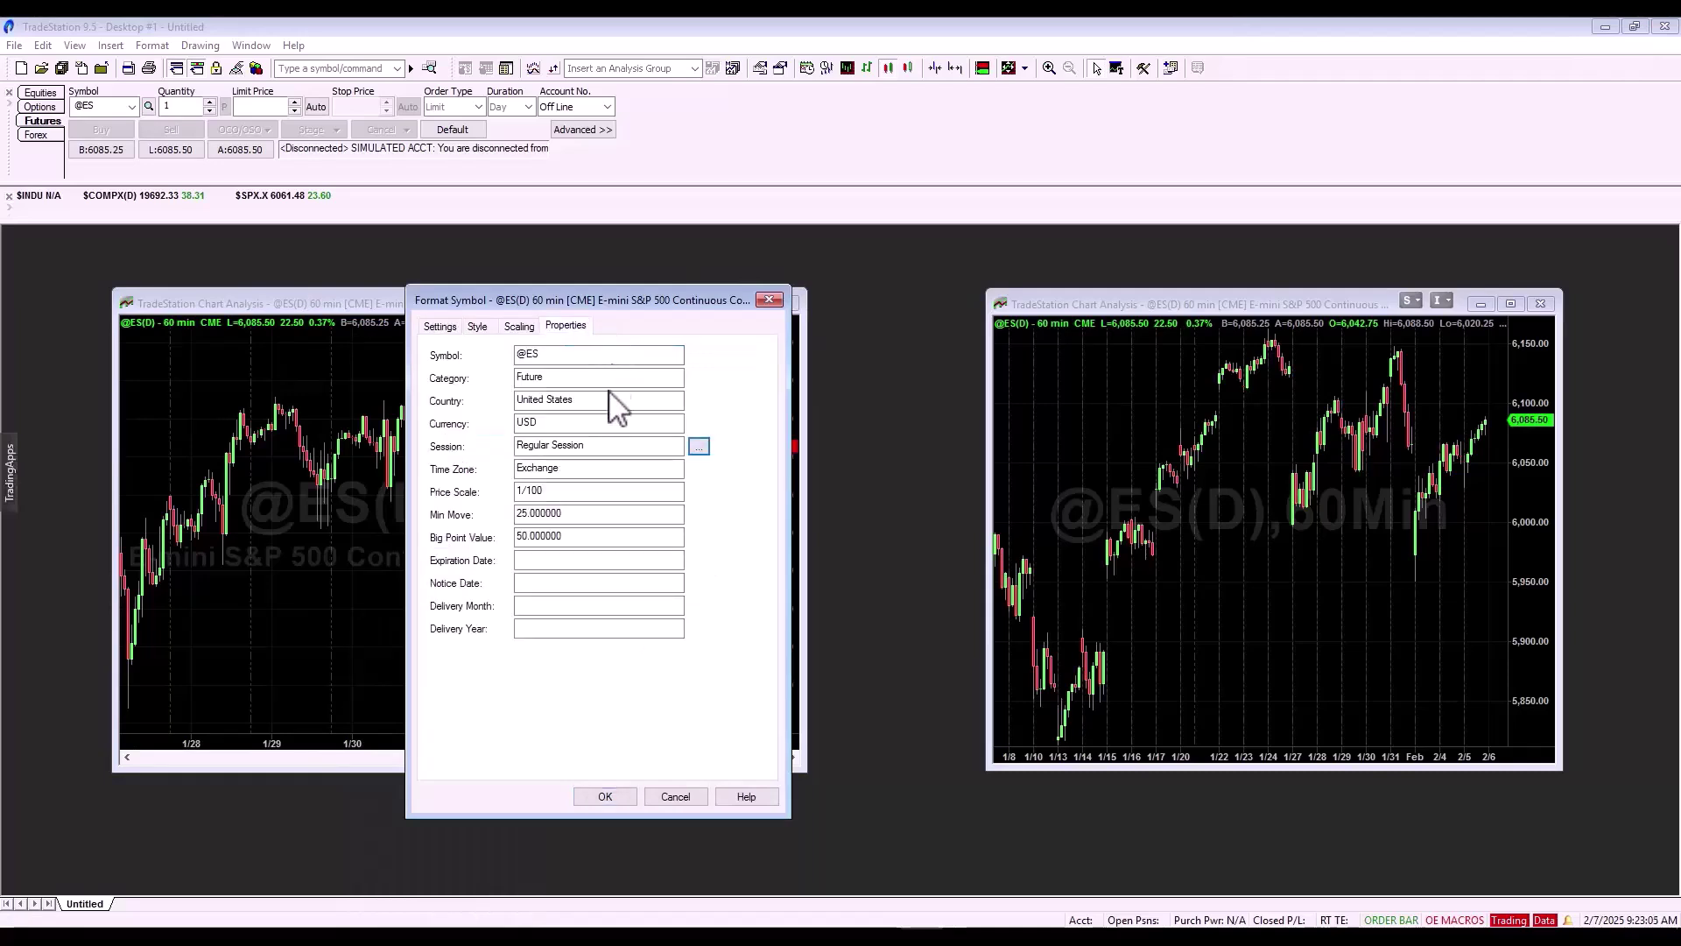
left_click(699, 448)
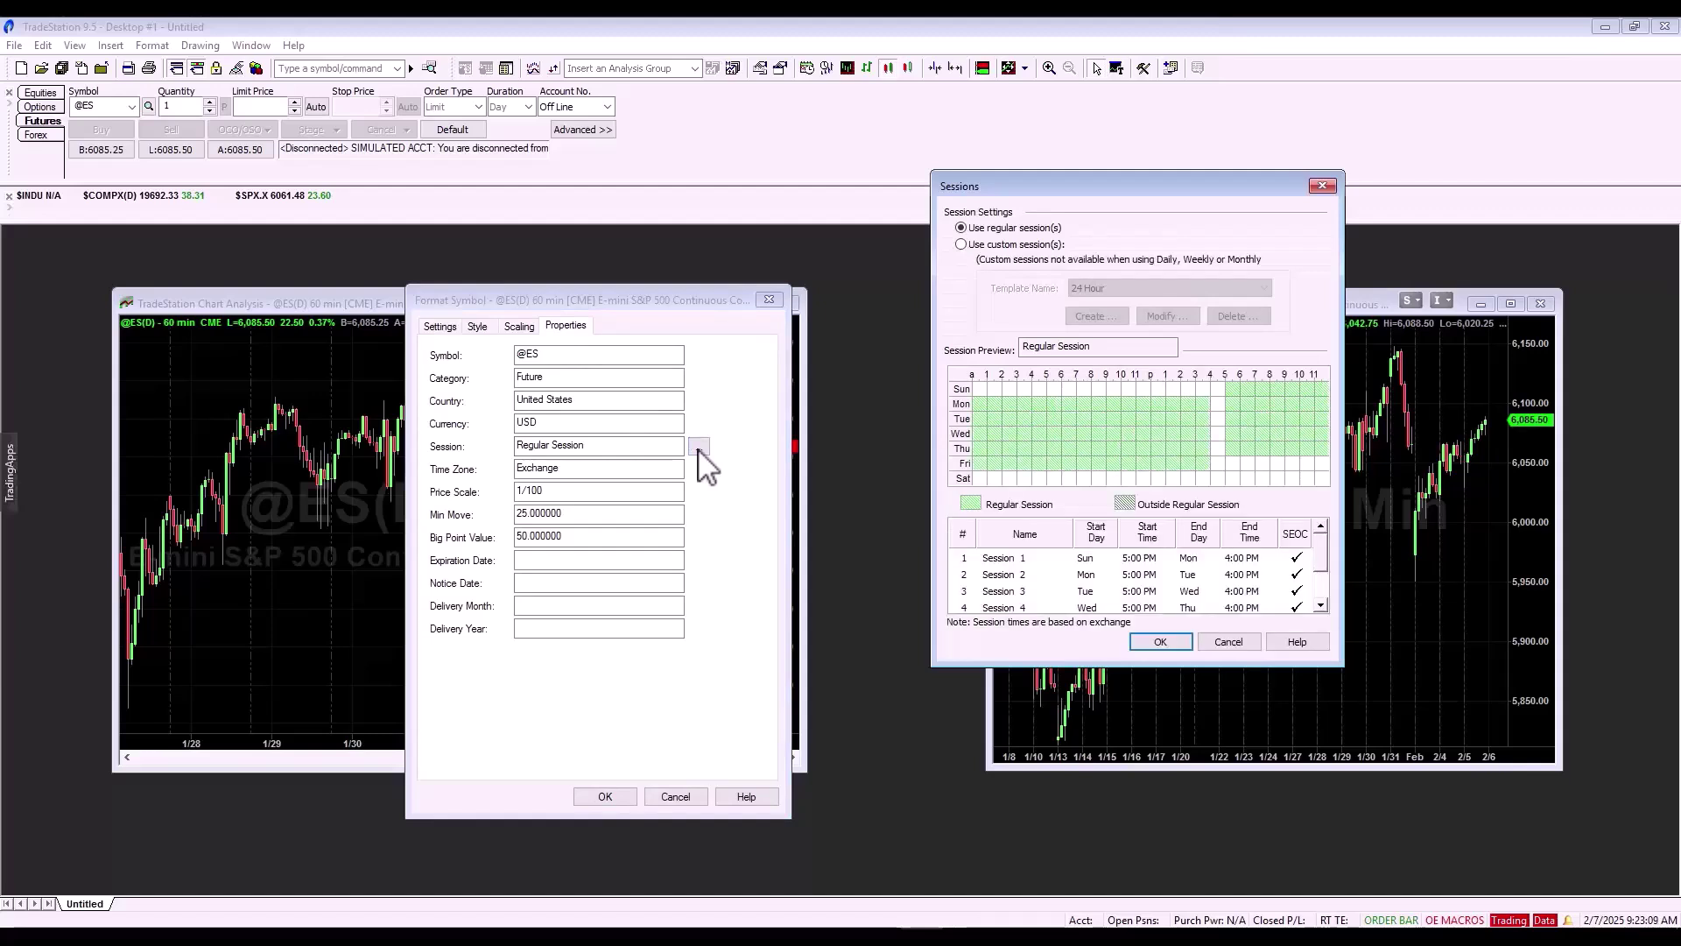
left_click(961, 245)
left_click(1094, 288)
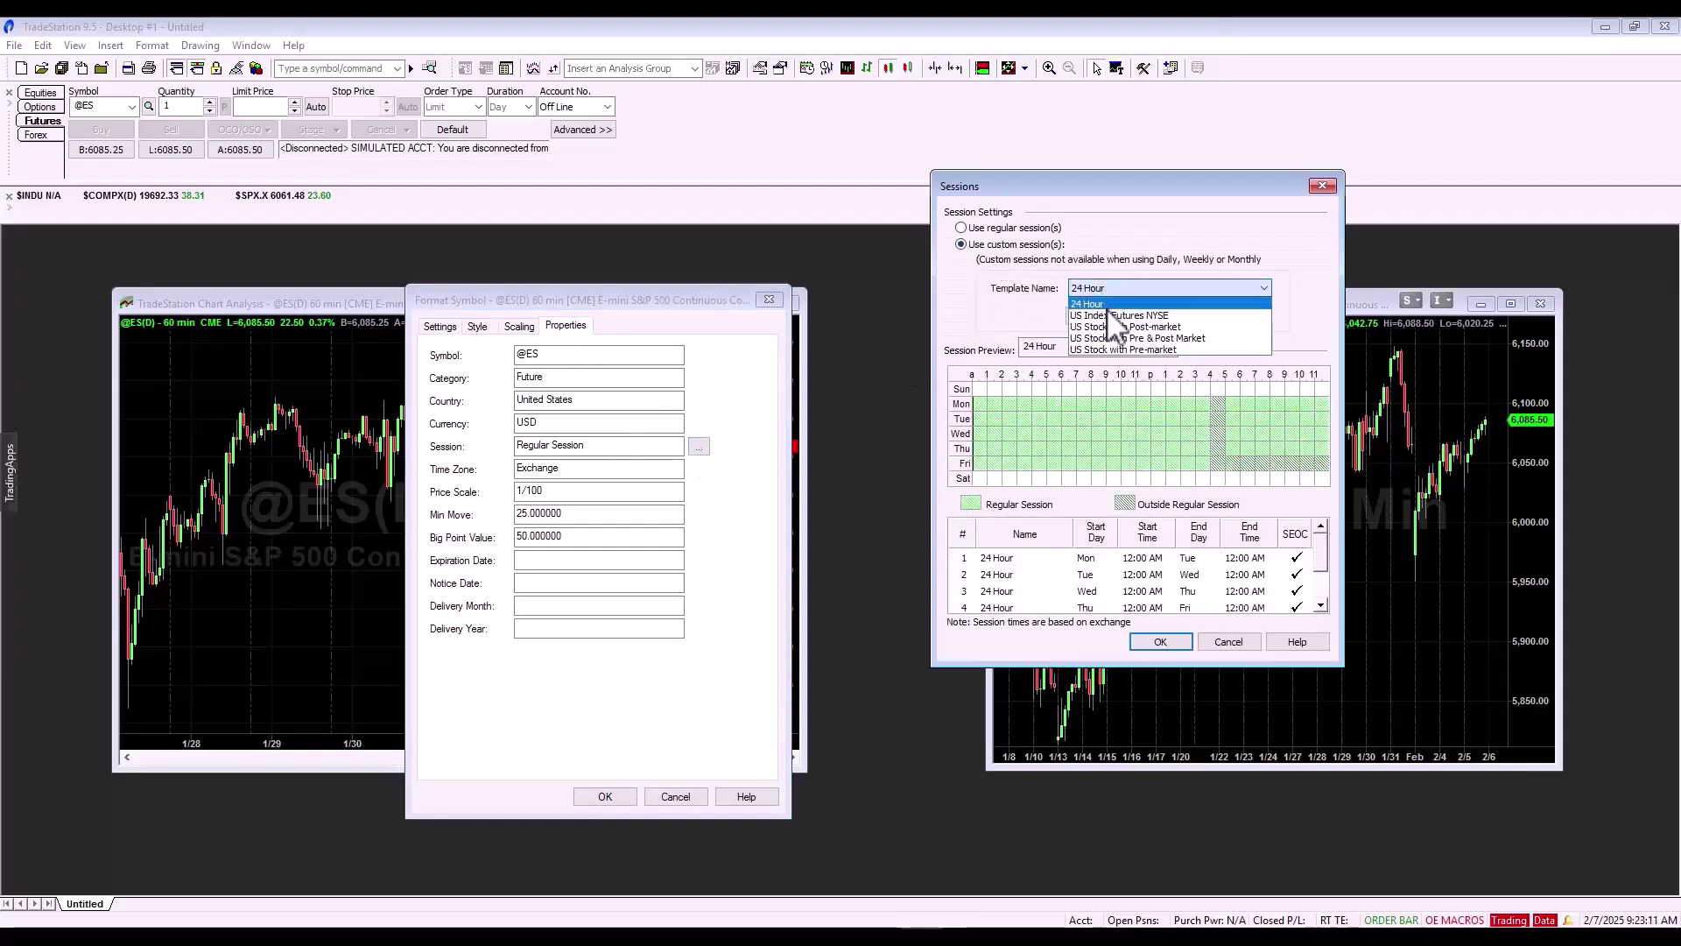
left_click(1129, 315)
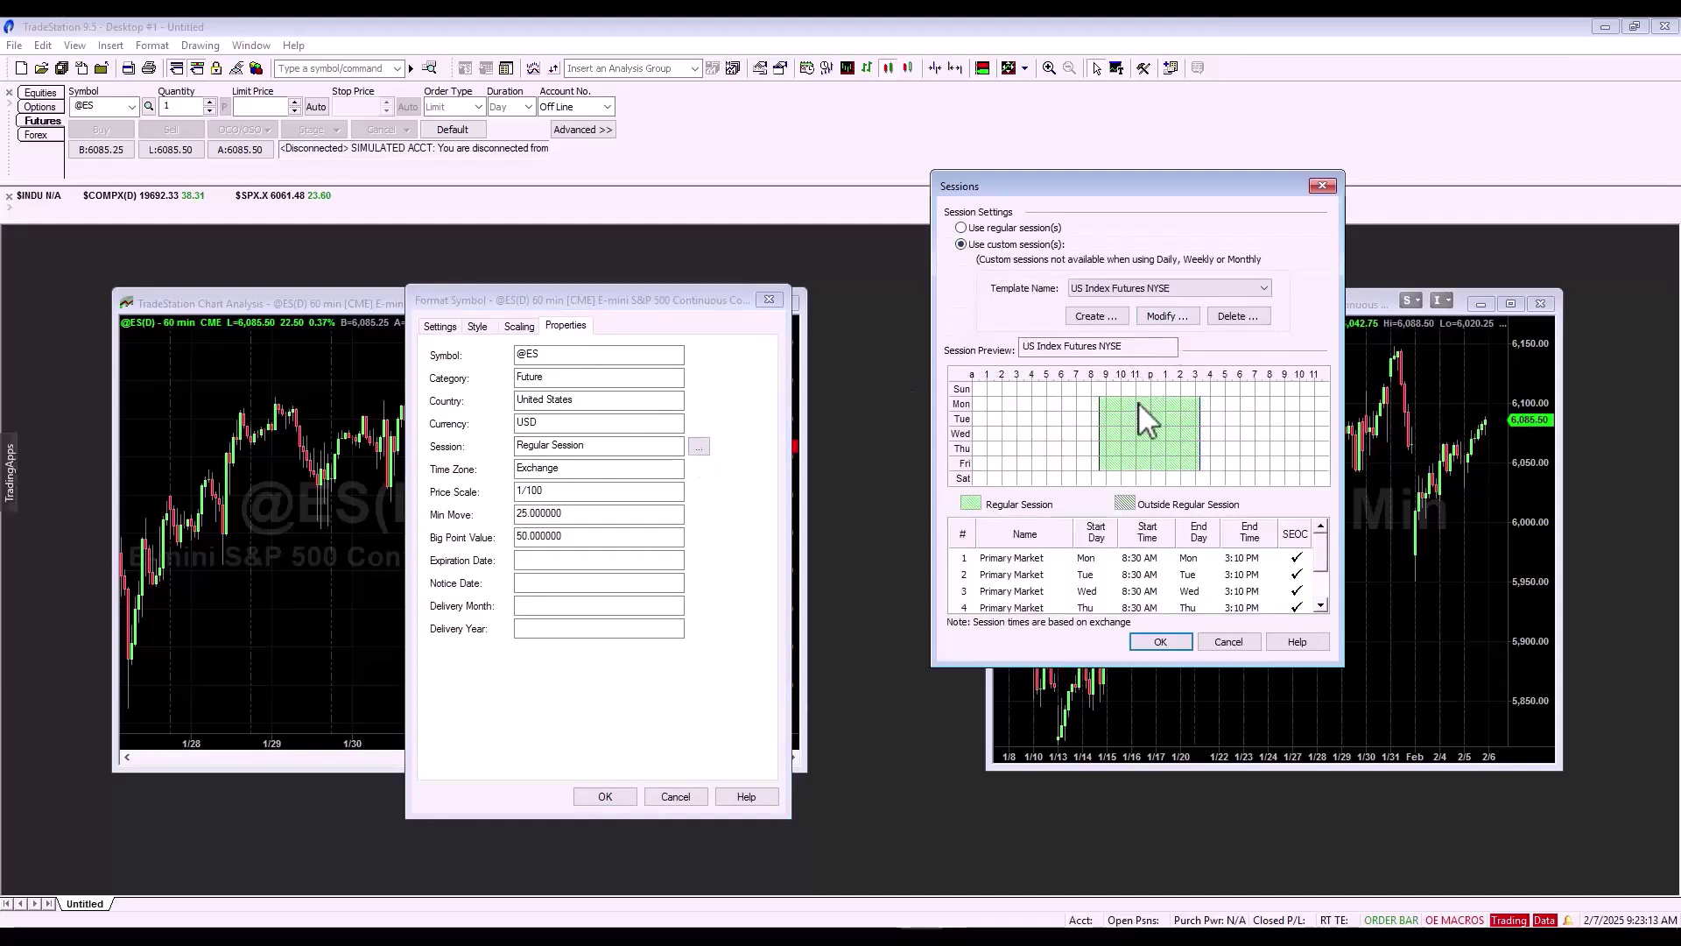
left_click(1154, 641)
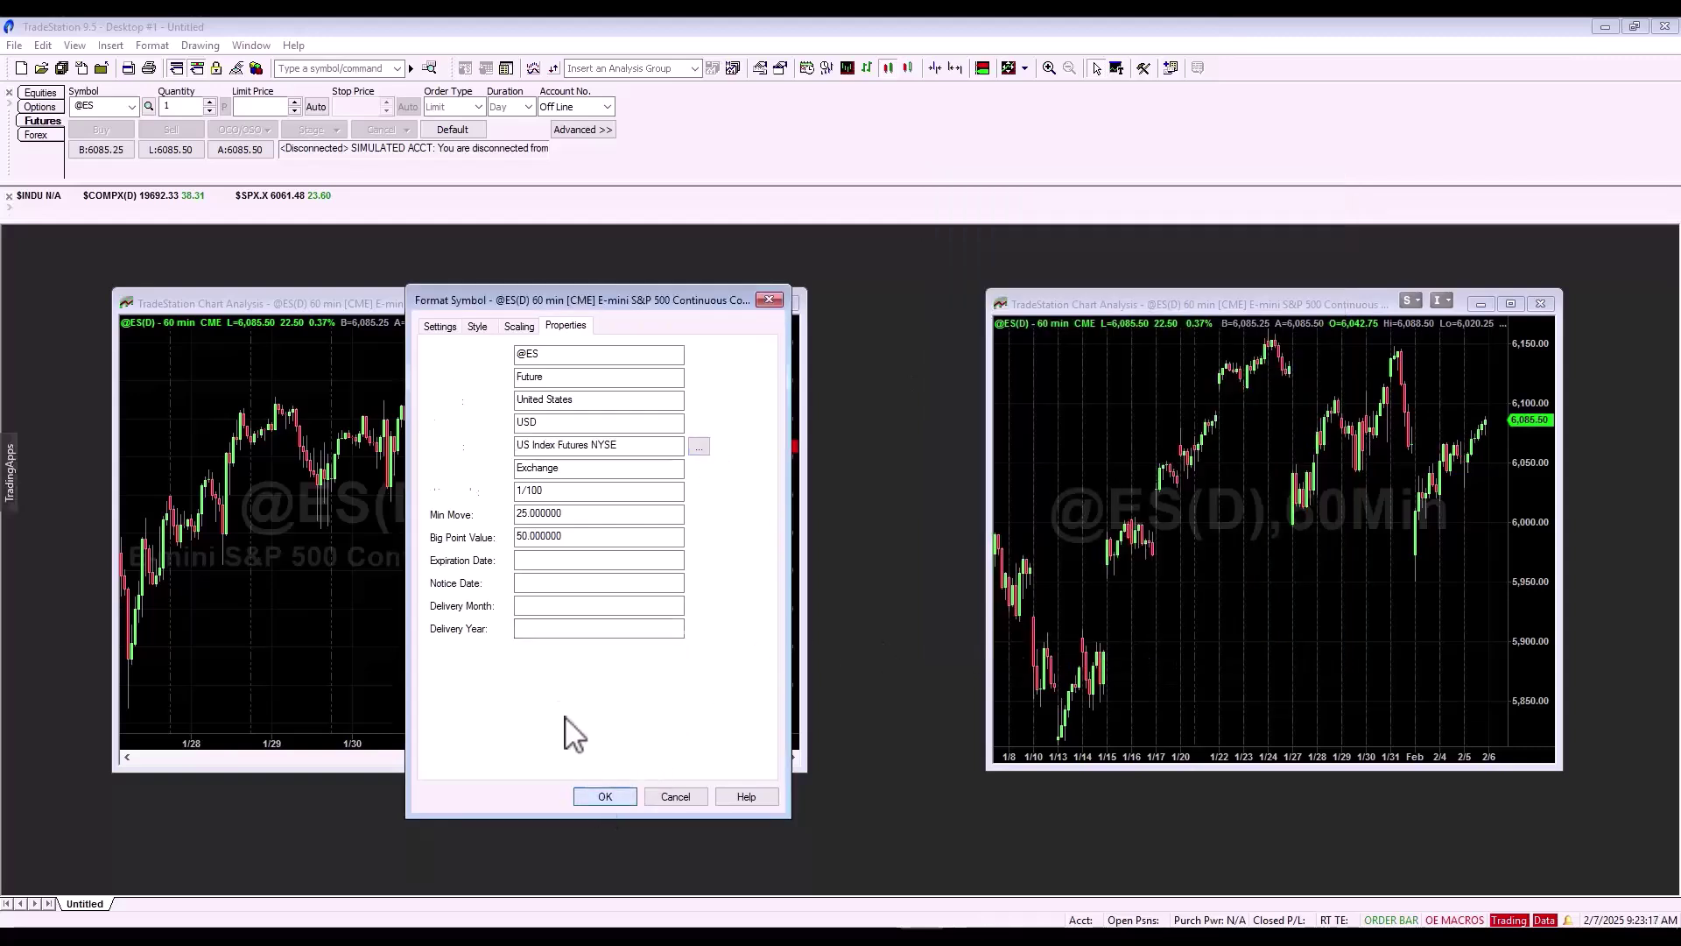
left_click(605, 796)
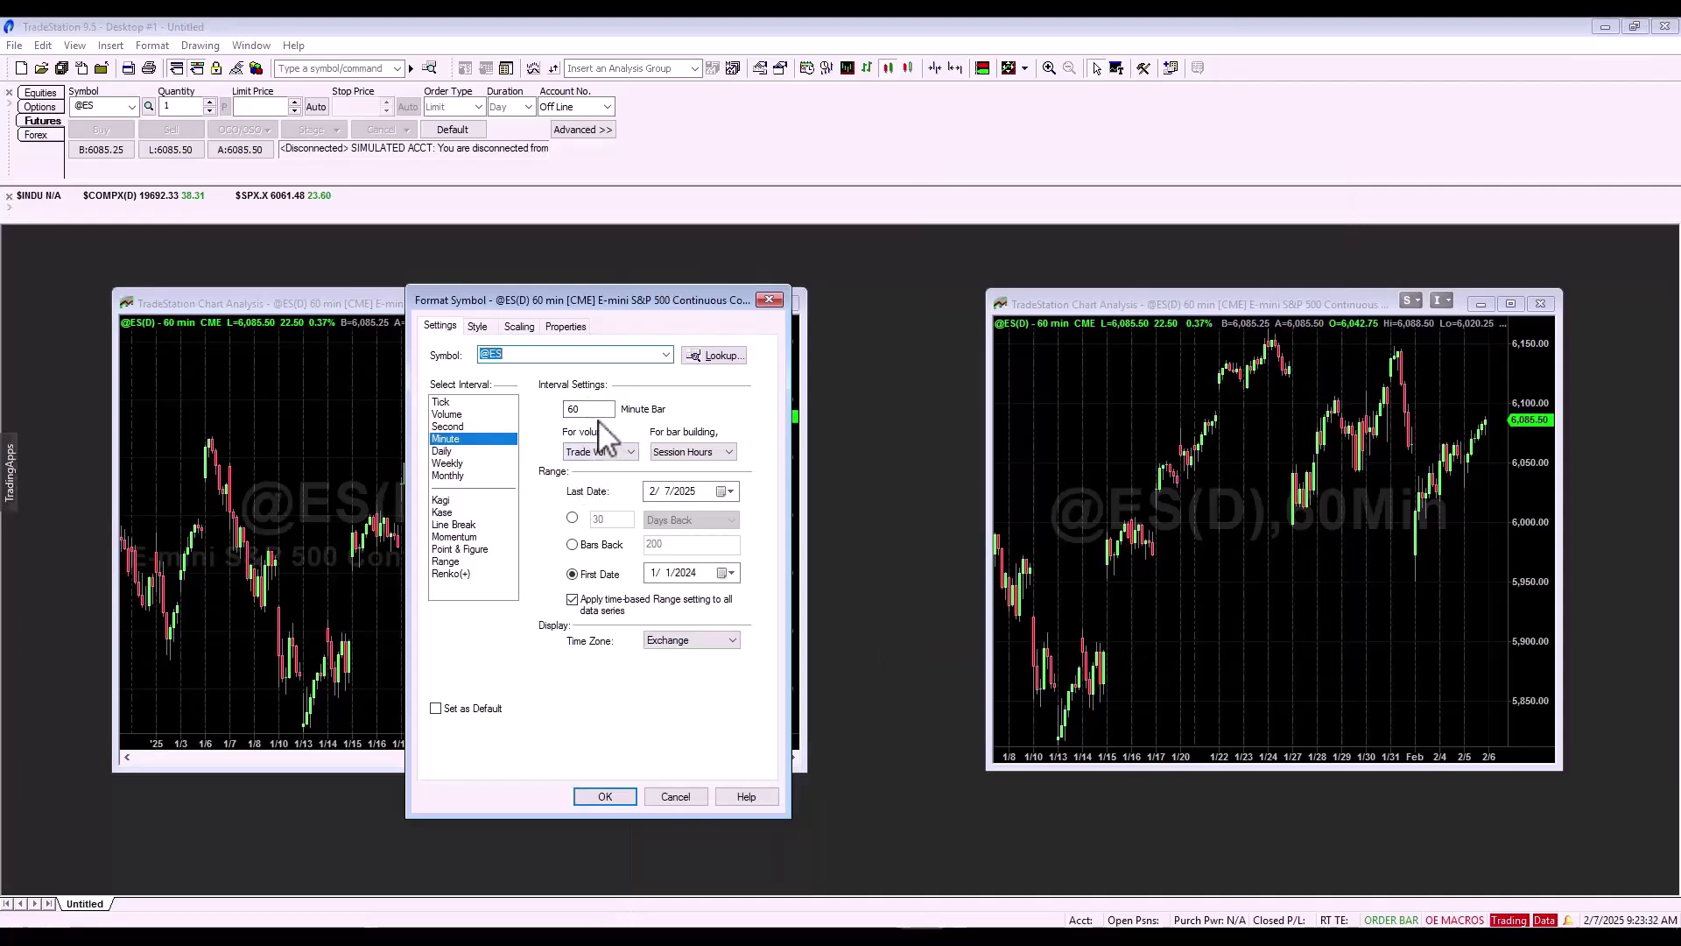
left_click(667, 641)
left_click(663, 634)
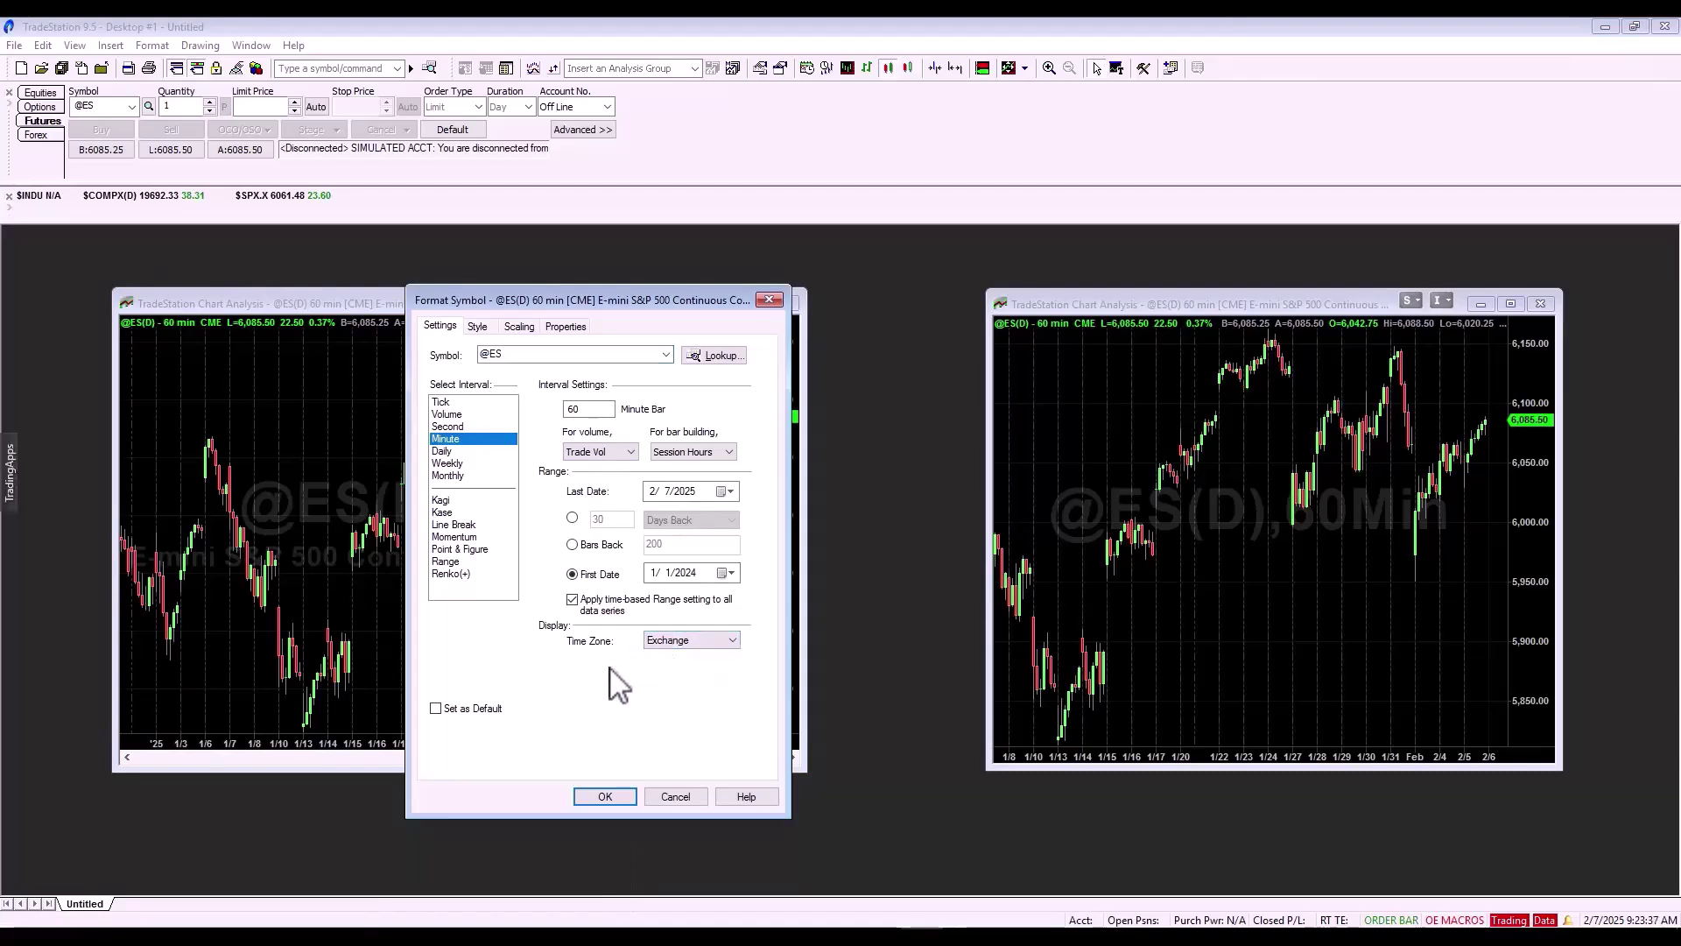
left_click(687, 573)
double_click(588, 409)
type("1")
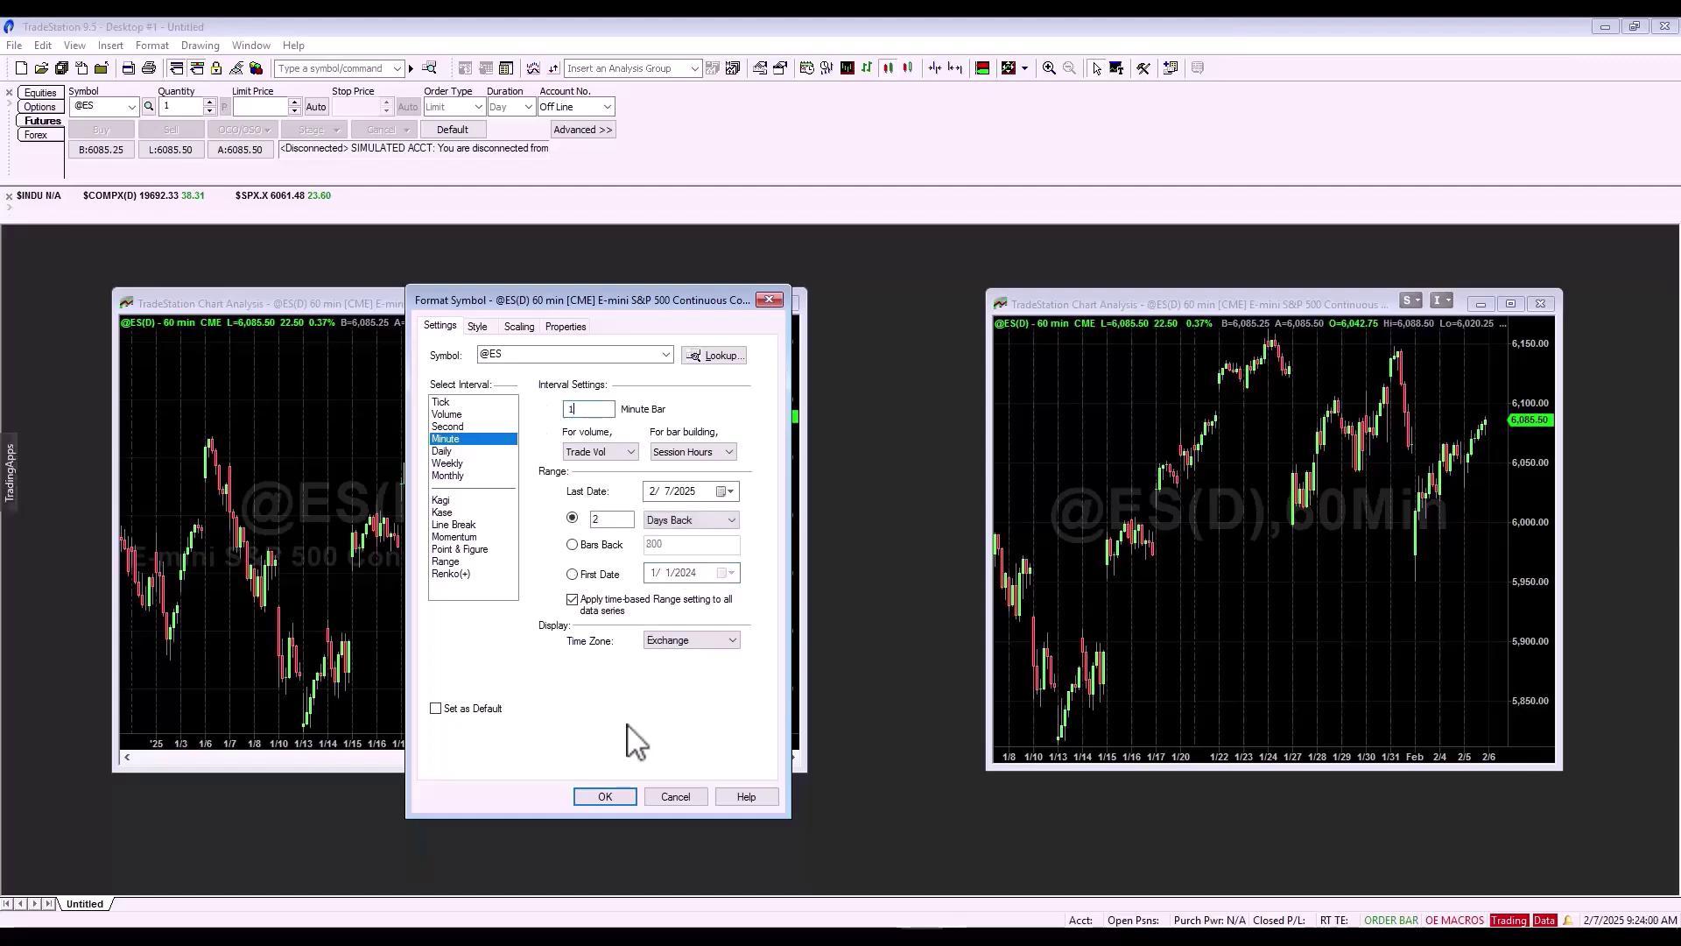
left_click(604, 575)
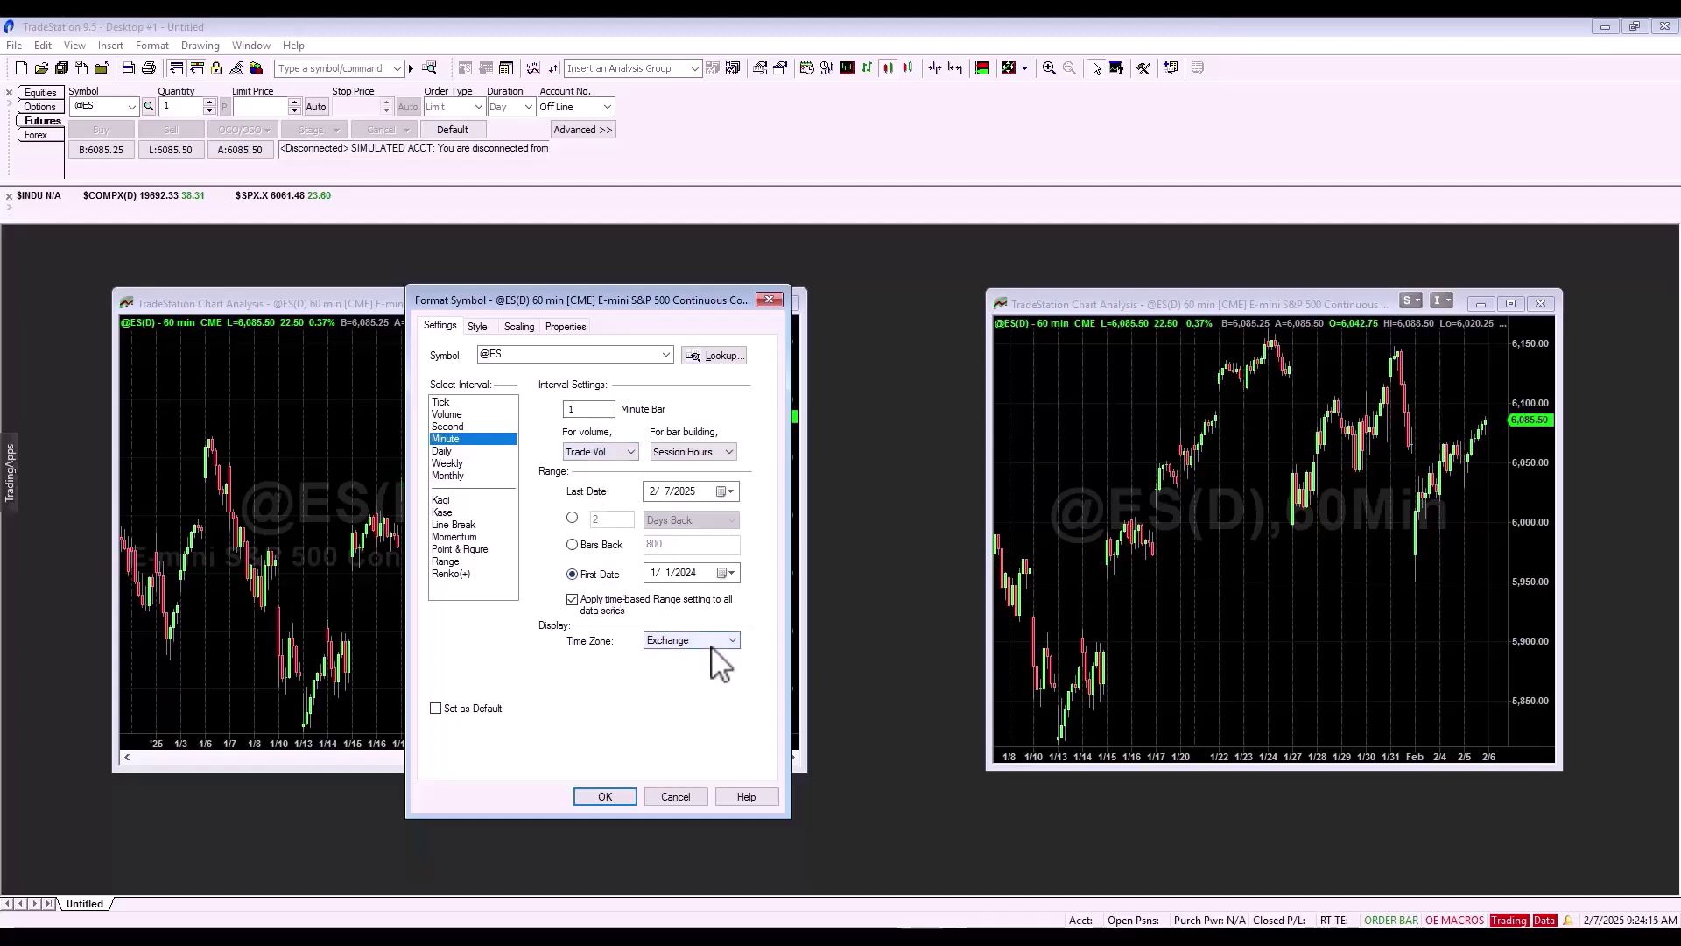
left_click(567, 328)
left_click(699, 446)
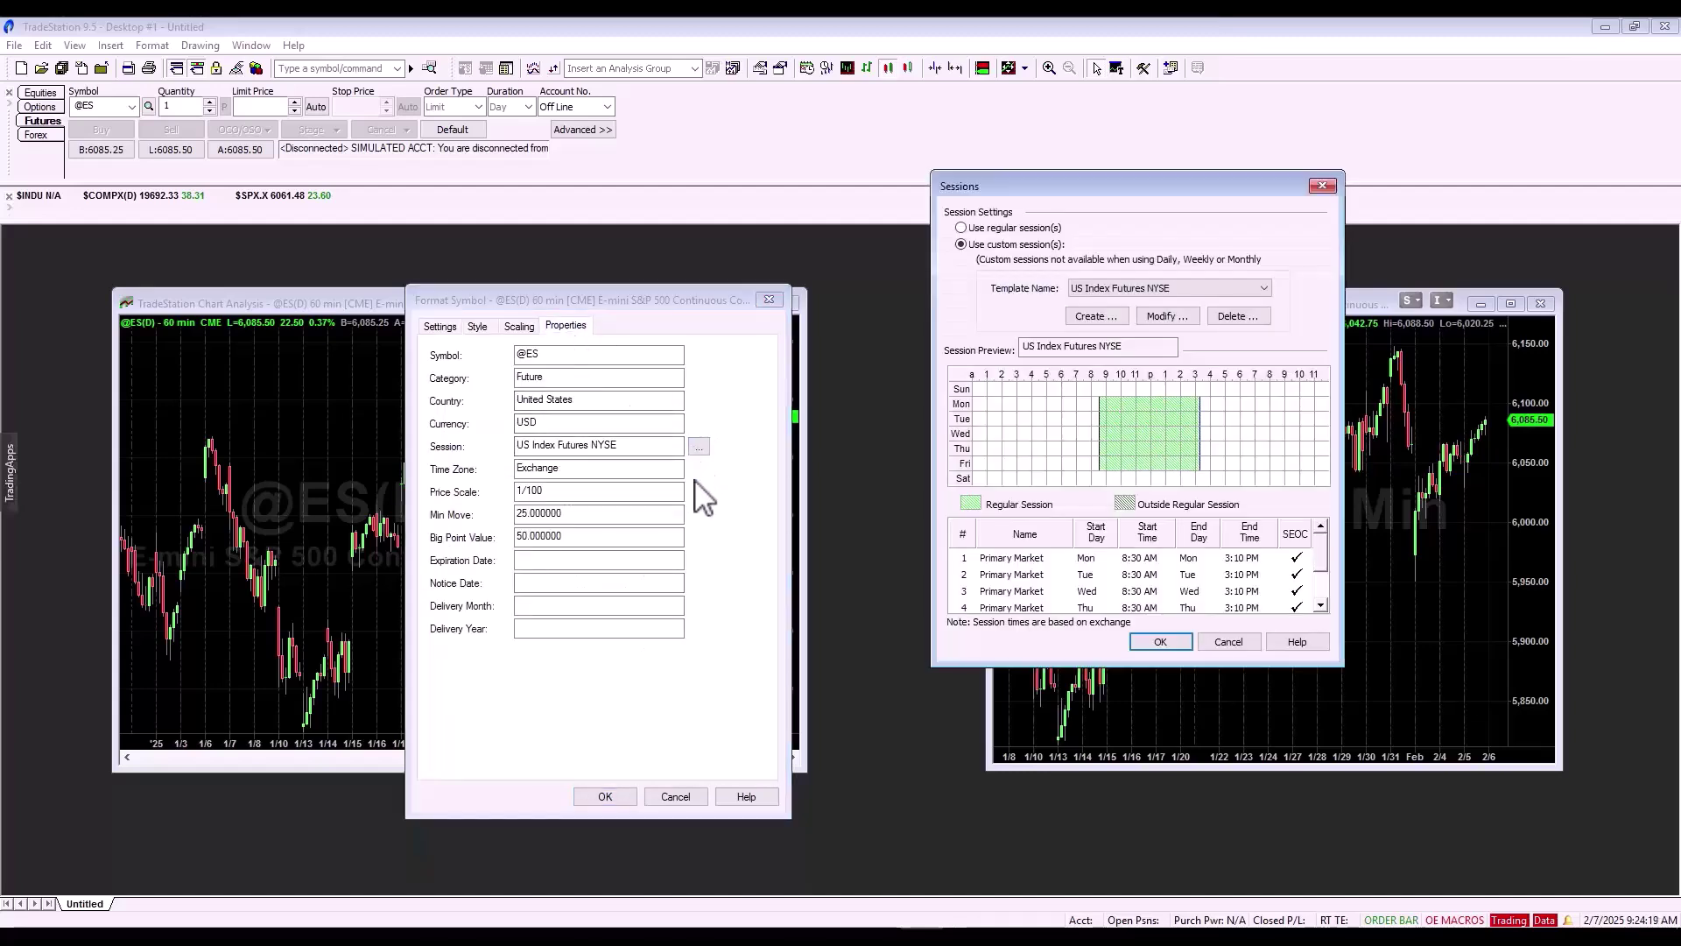
left_click(1015, 229)
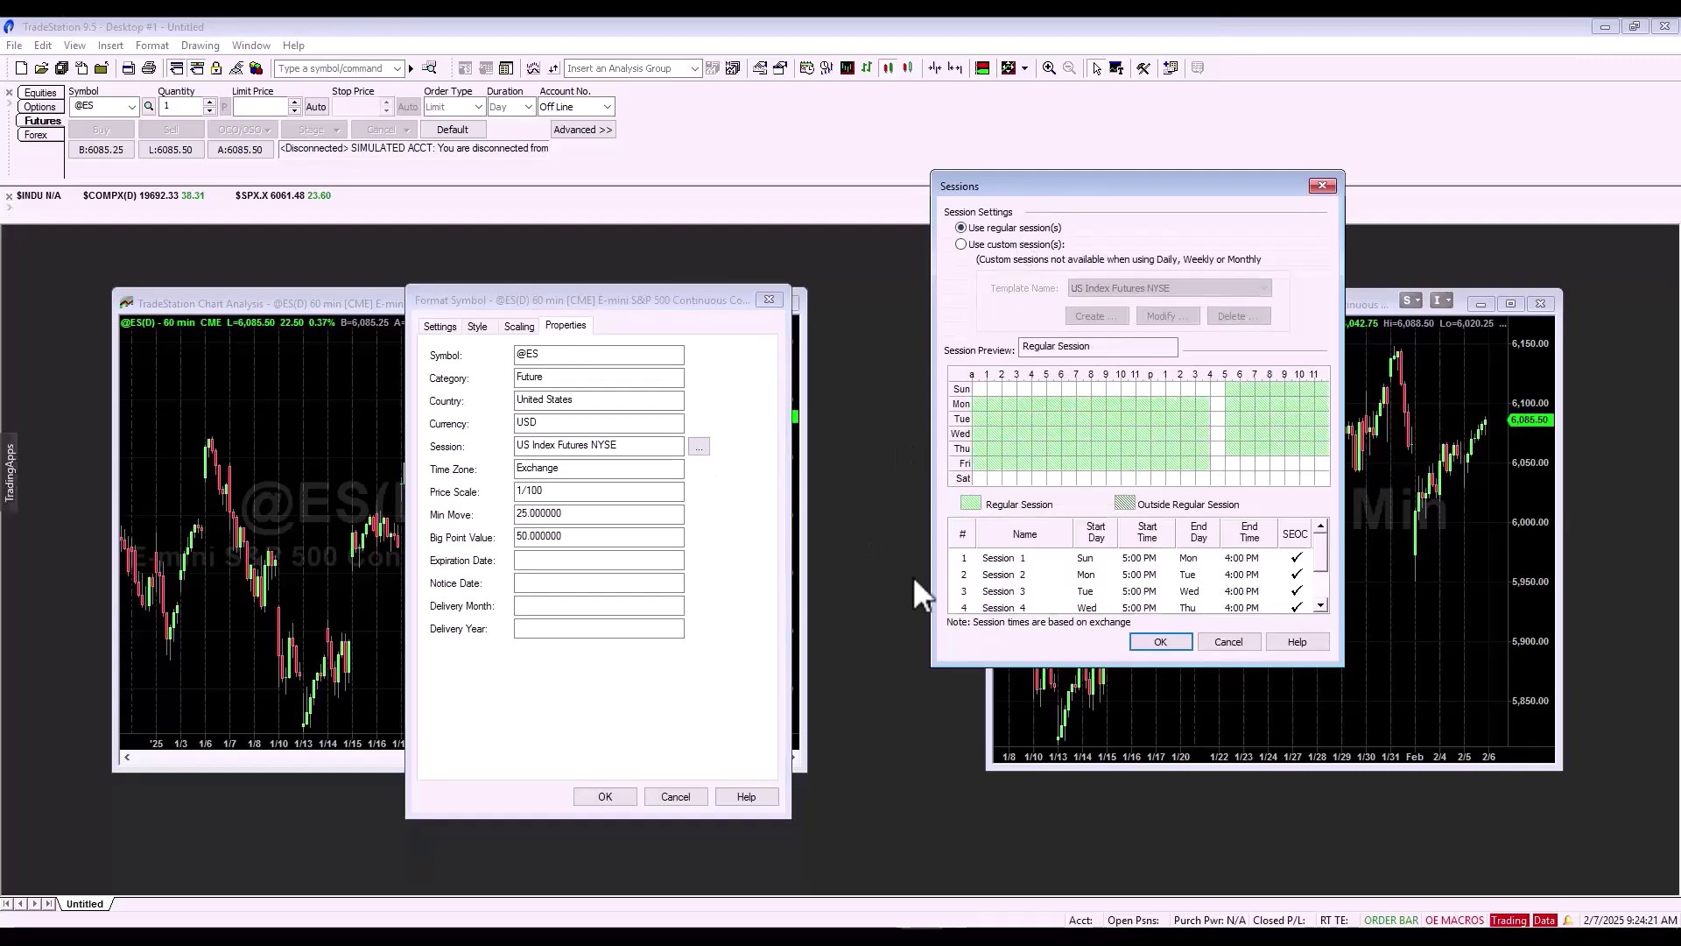
left_click(1160, 642)
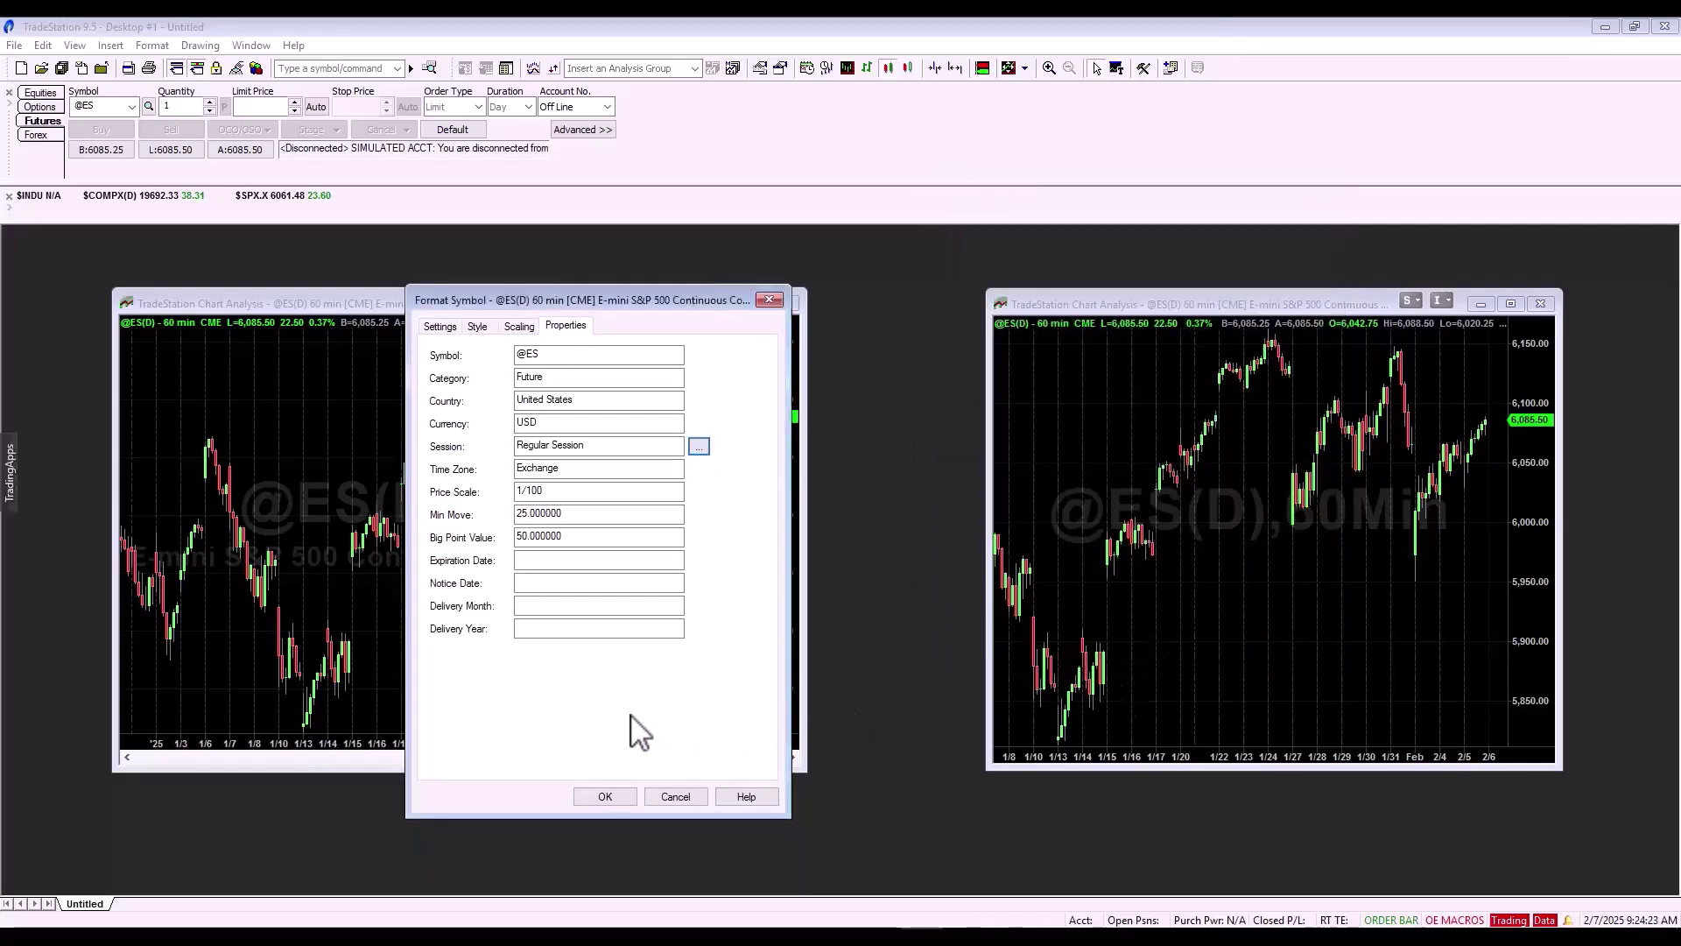
left_click(439, 326)
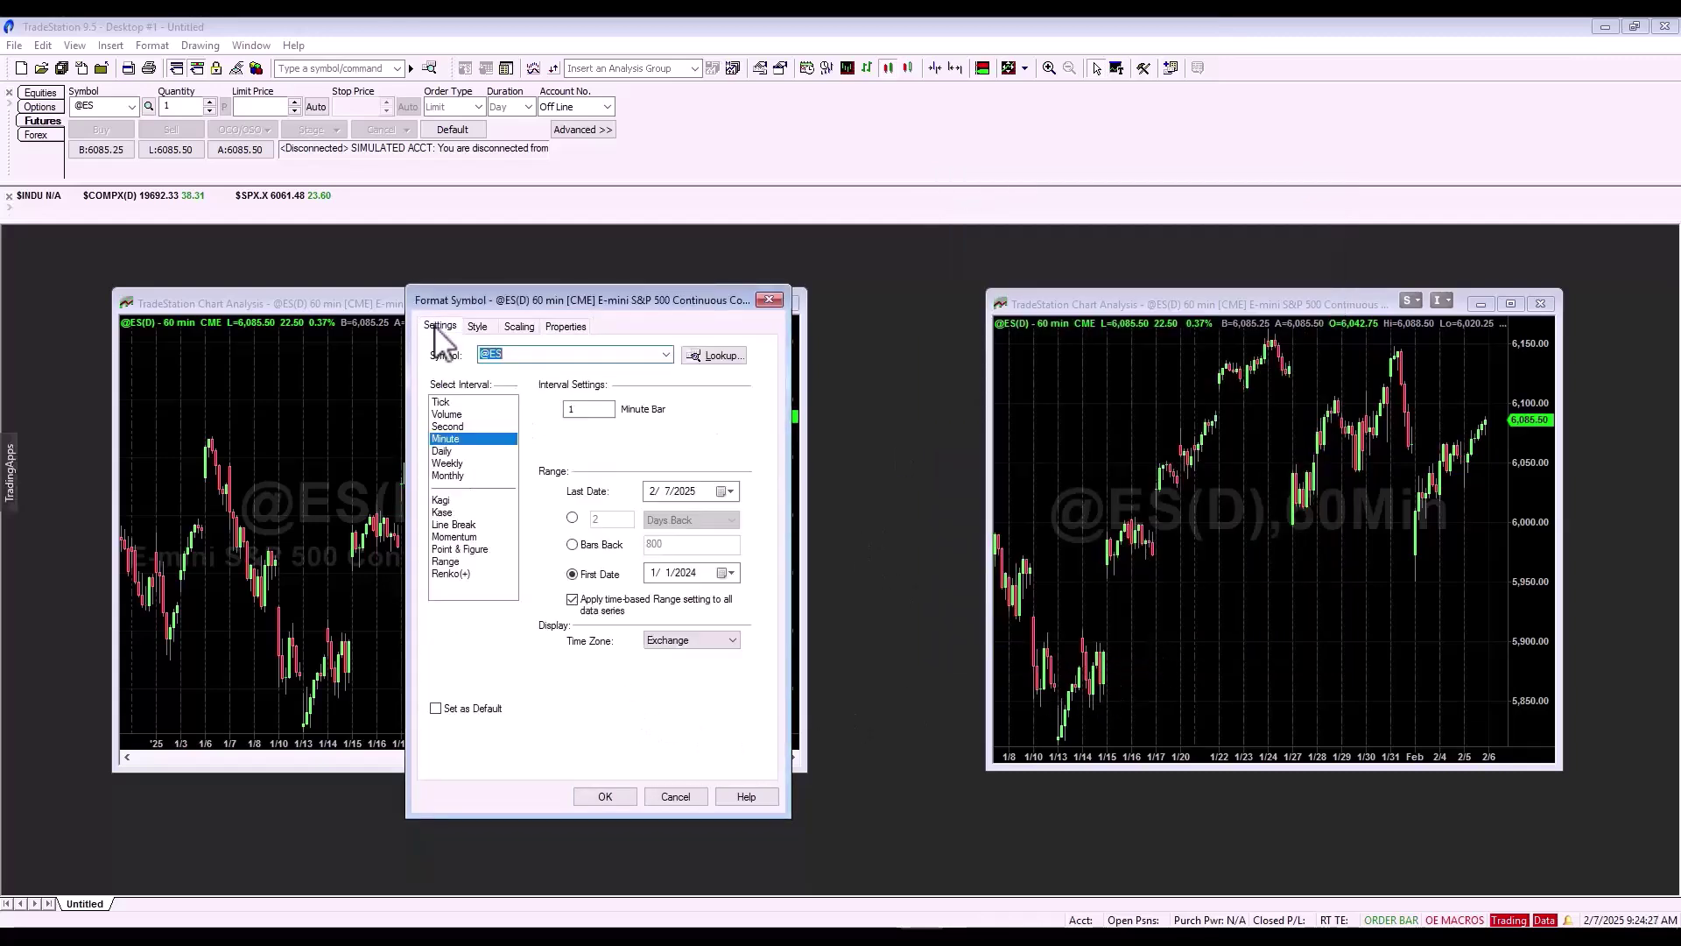
left_click(605, 796)
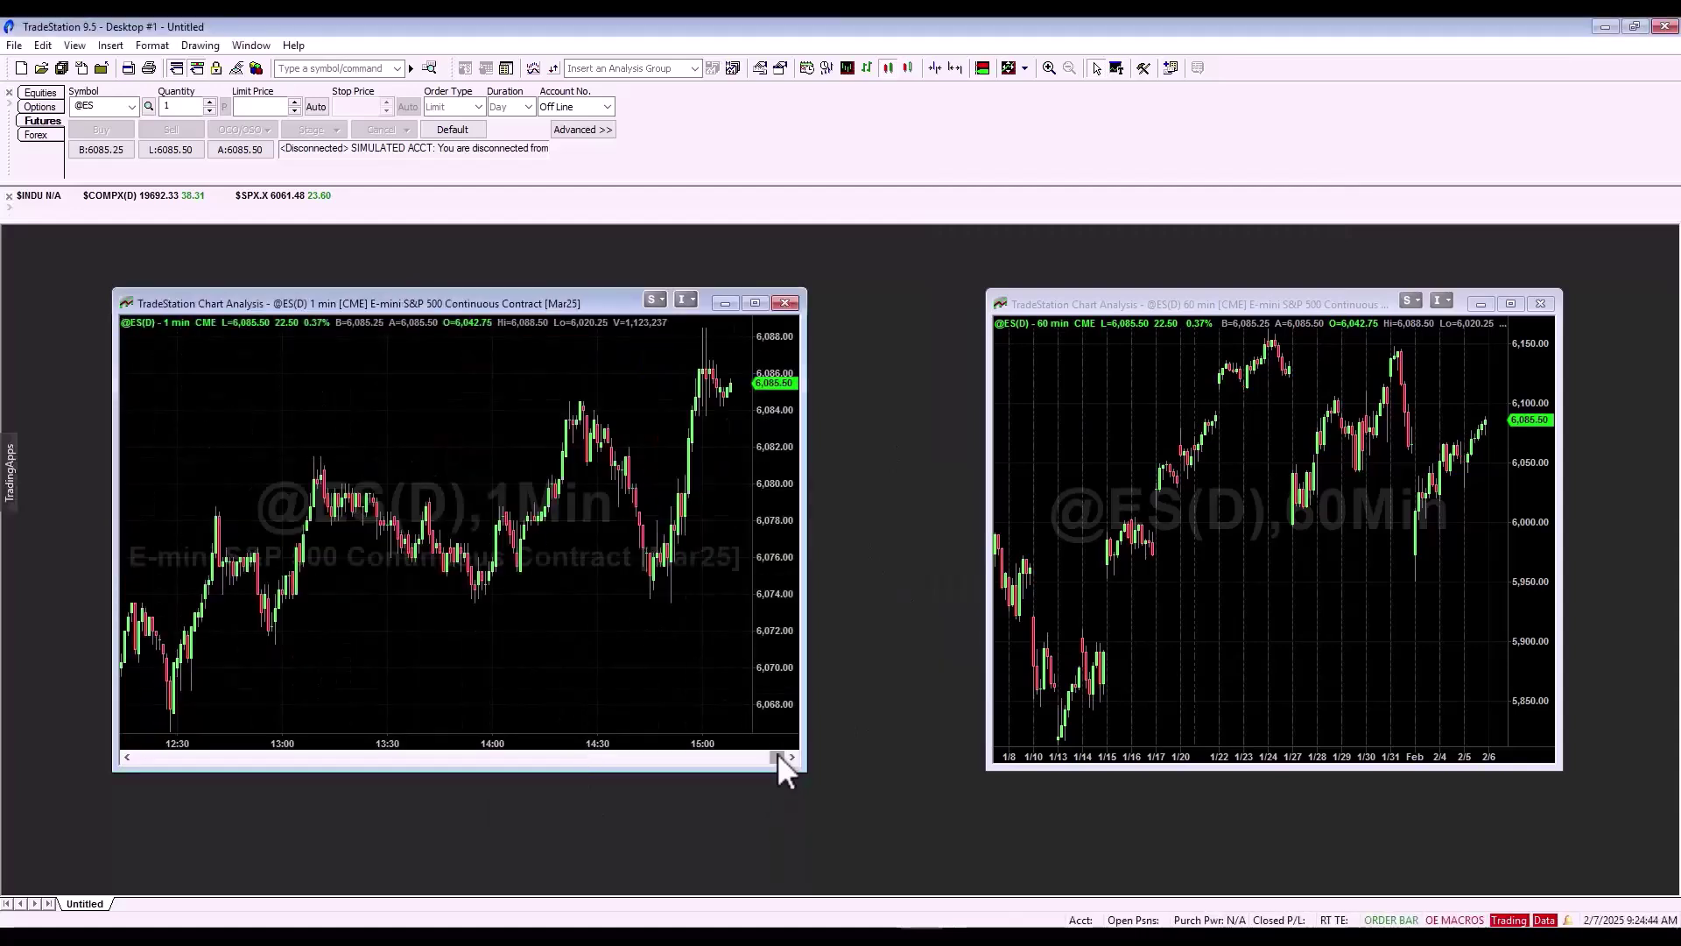
mouse_move(778, 755)
left_mouse_down()
mouse_move(129, 727)
mouse_move(787, 755)
left_mouse_up()
left_click(74, 45)
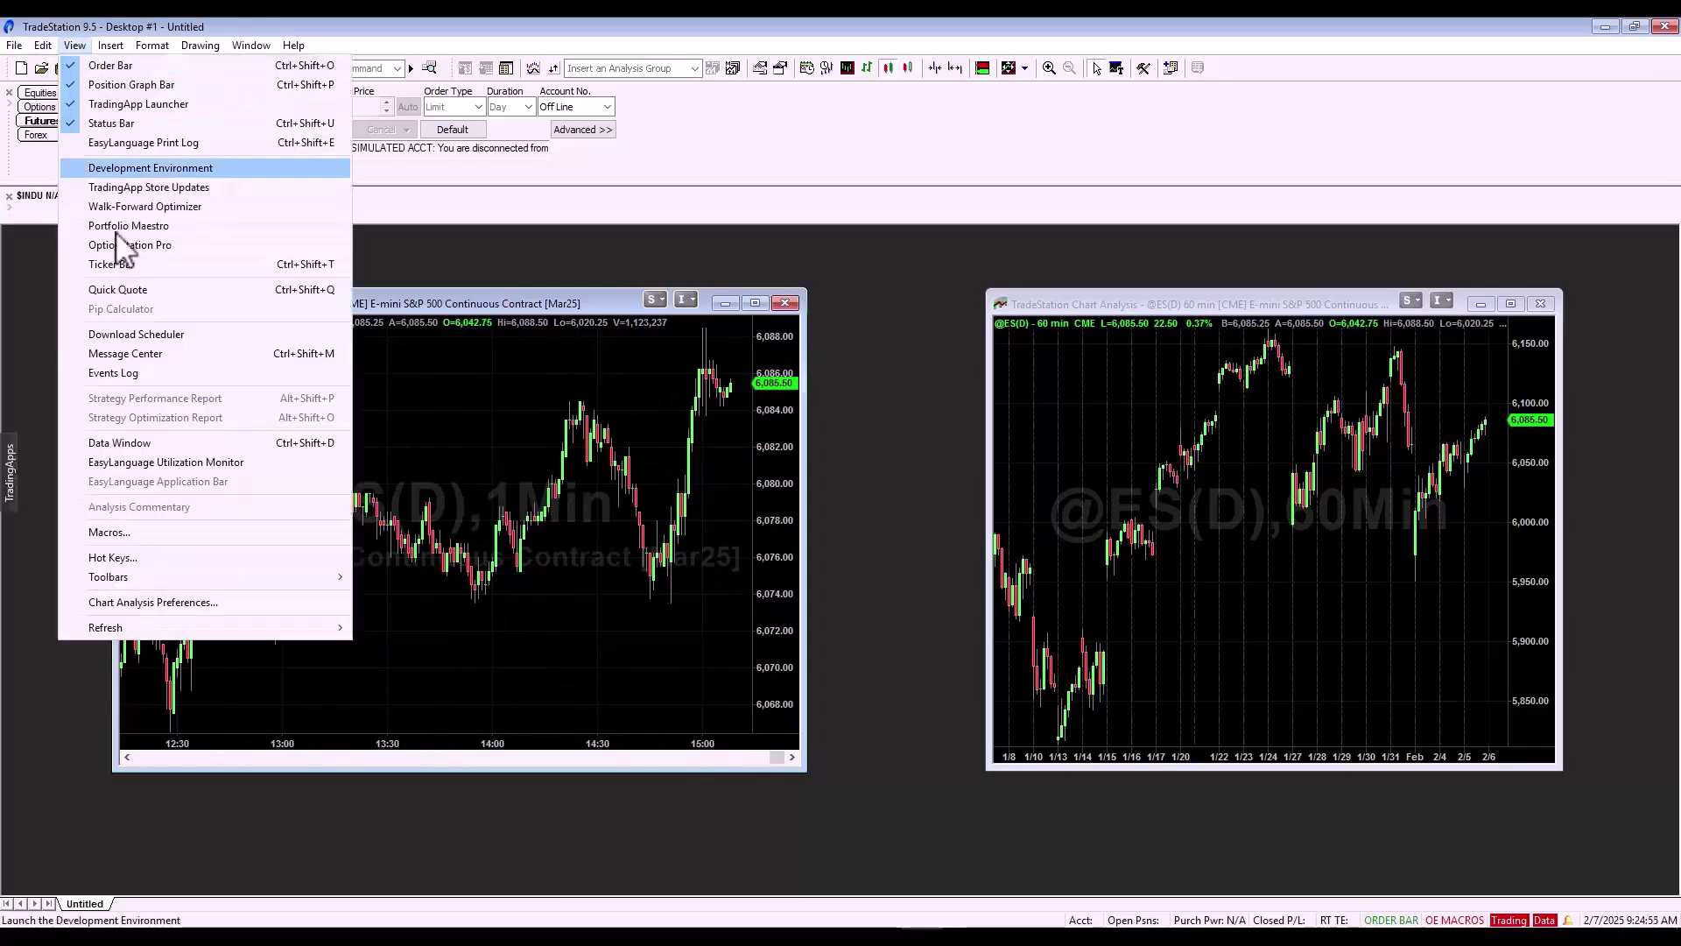
left_click(181, 443)
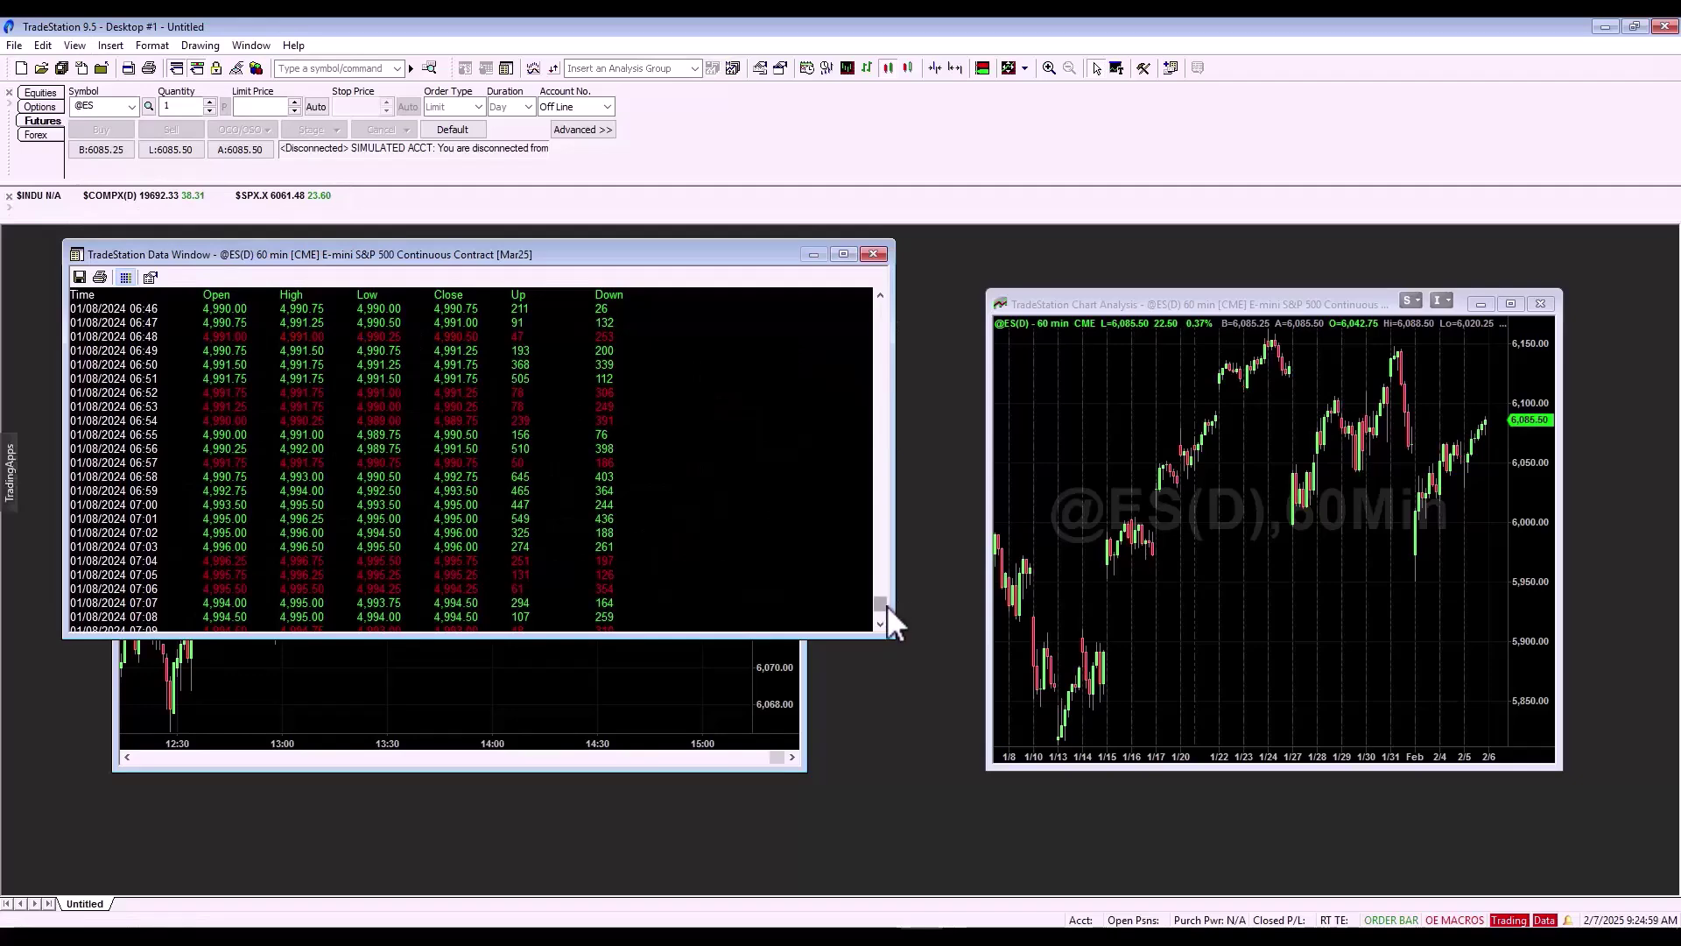
mouse_move(883, 604)
left_mouse_down()
mouse_move(875, 554)
mouse_move(858, 625)
left_mouse_up()
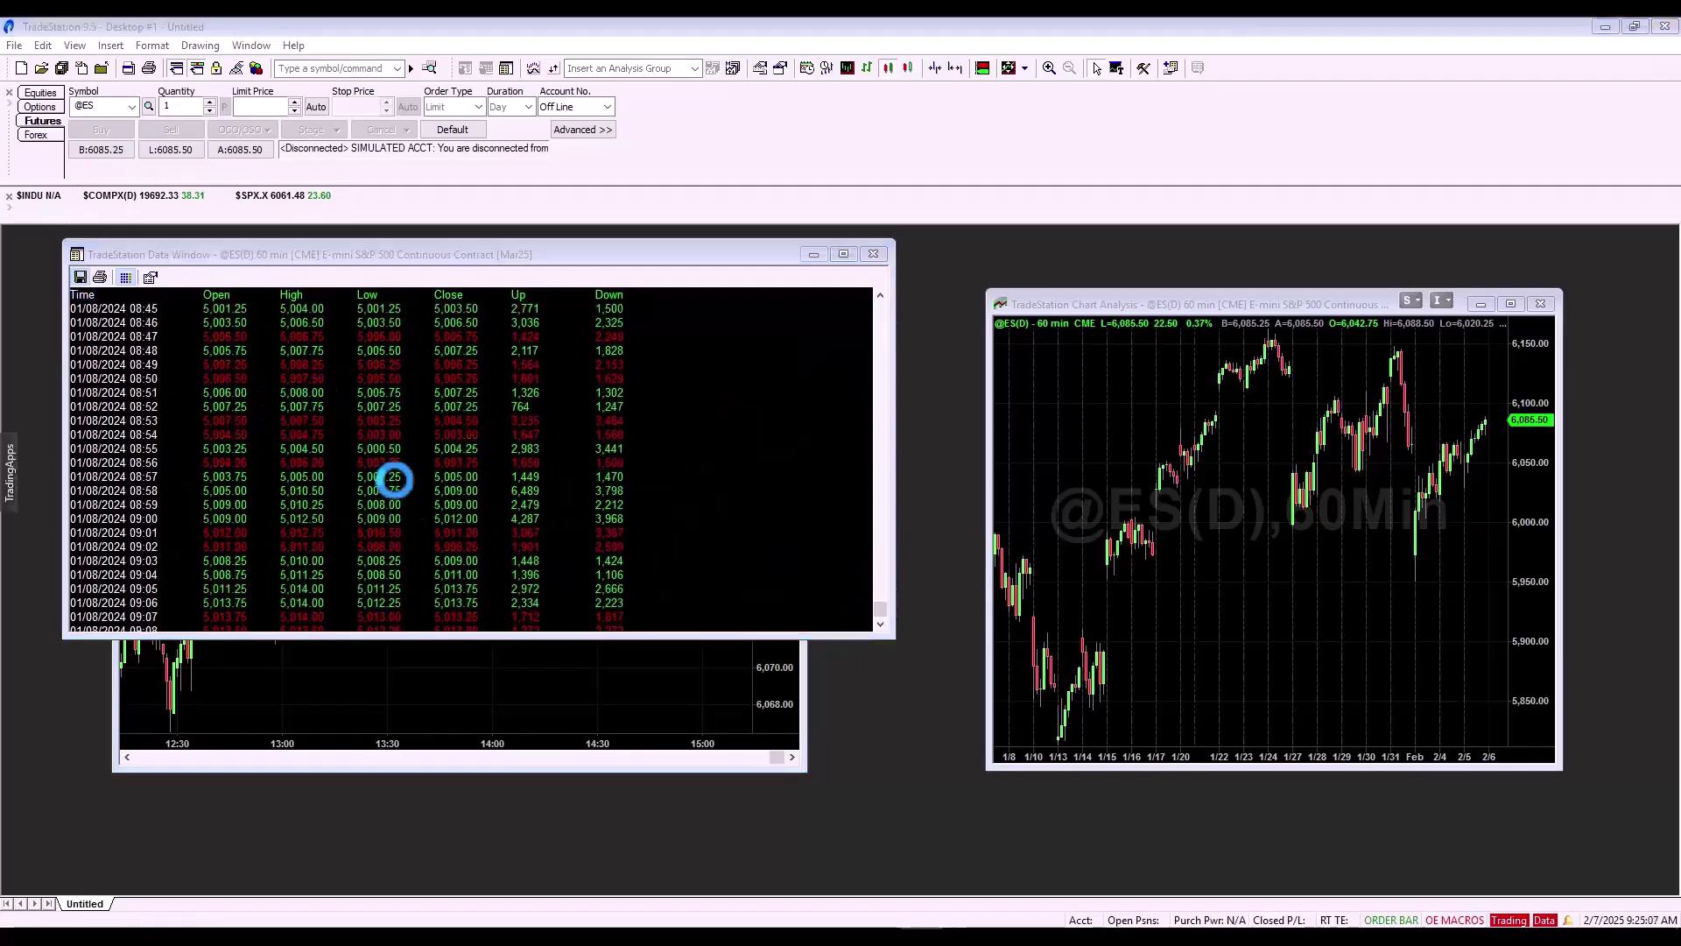
Save the bar data as ES M1 2024 and bring StrategyQuant X's Data Manager forward.
left_click(972, 670)
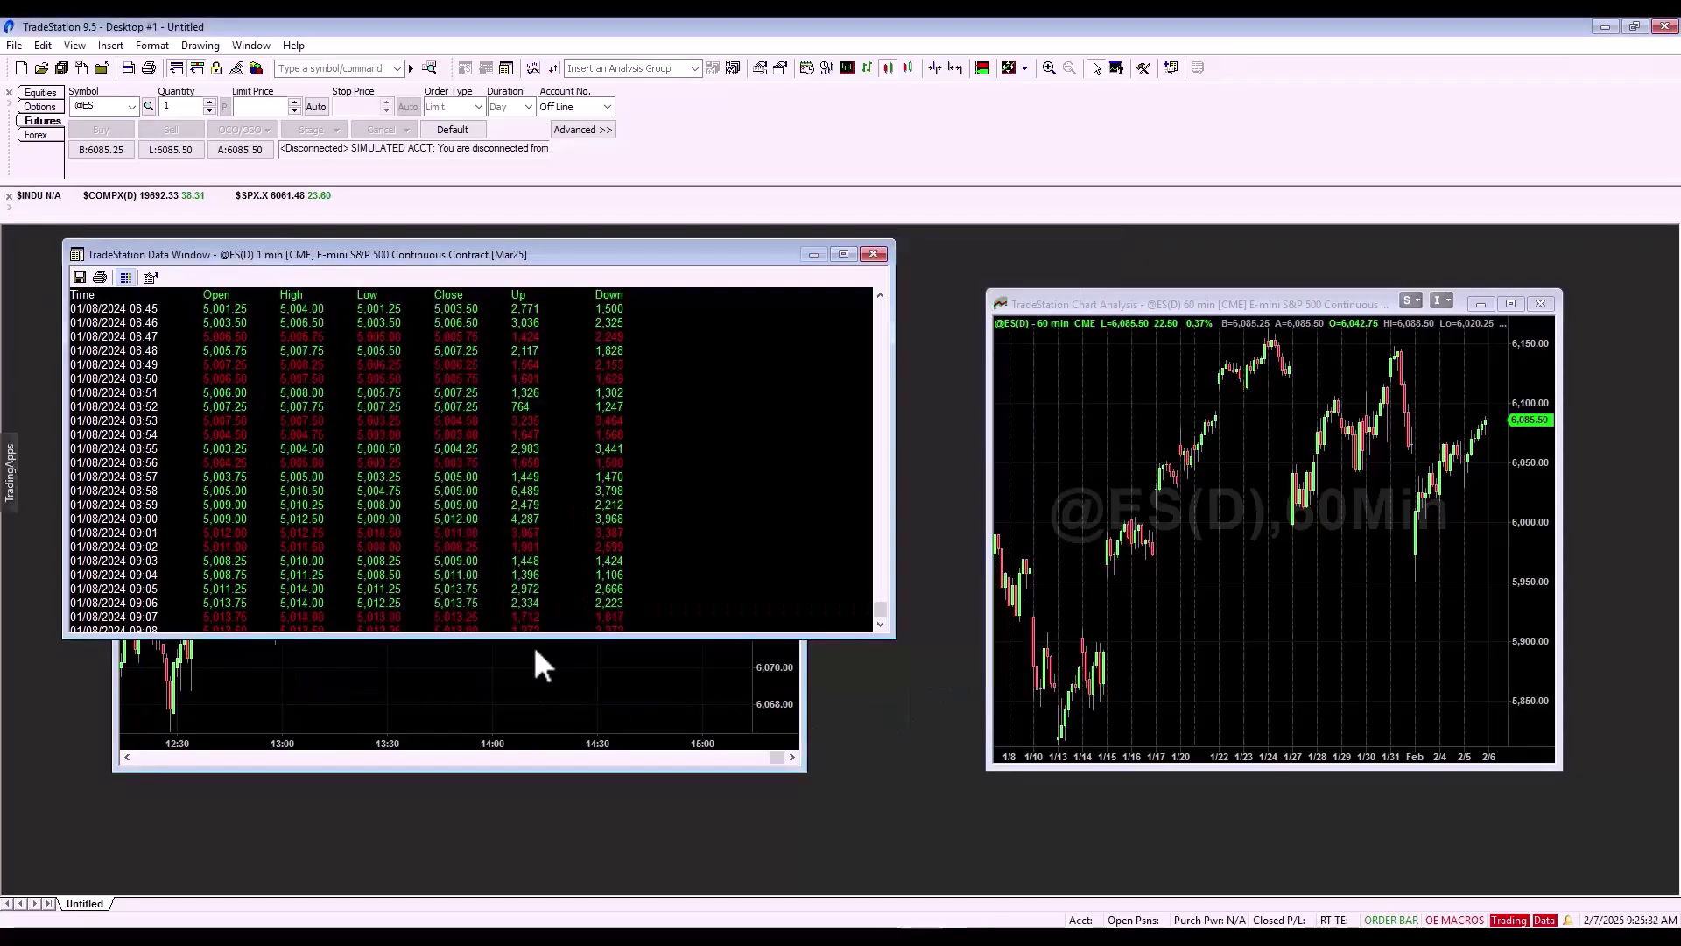
left_click(786, 924)
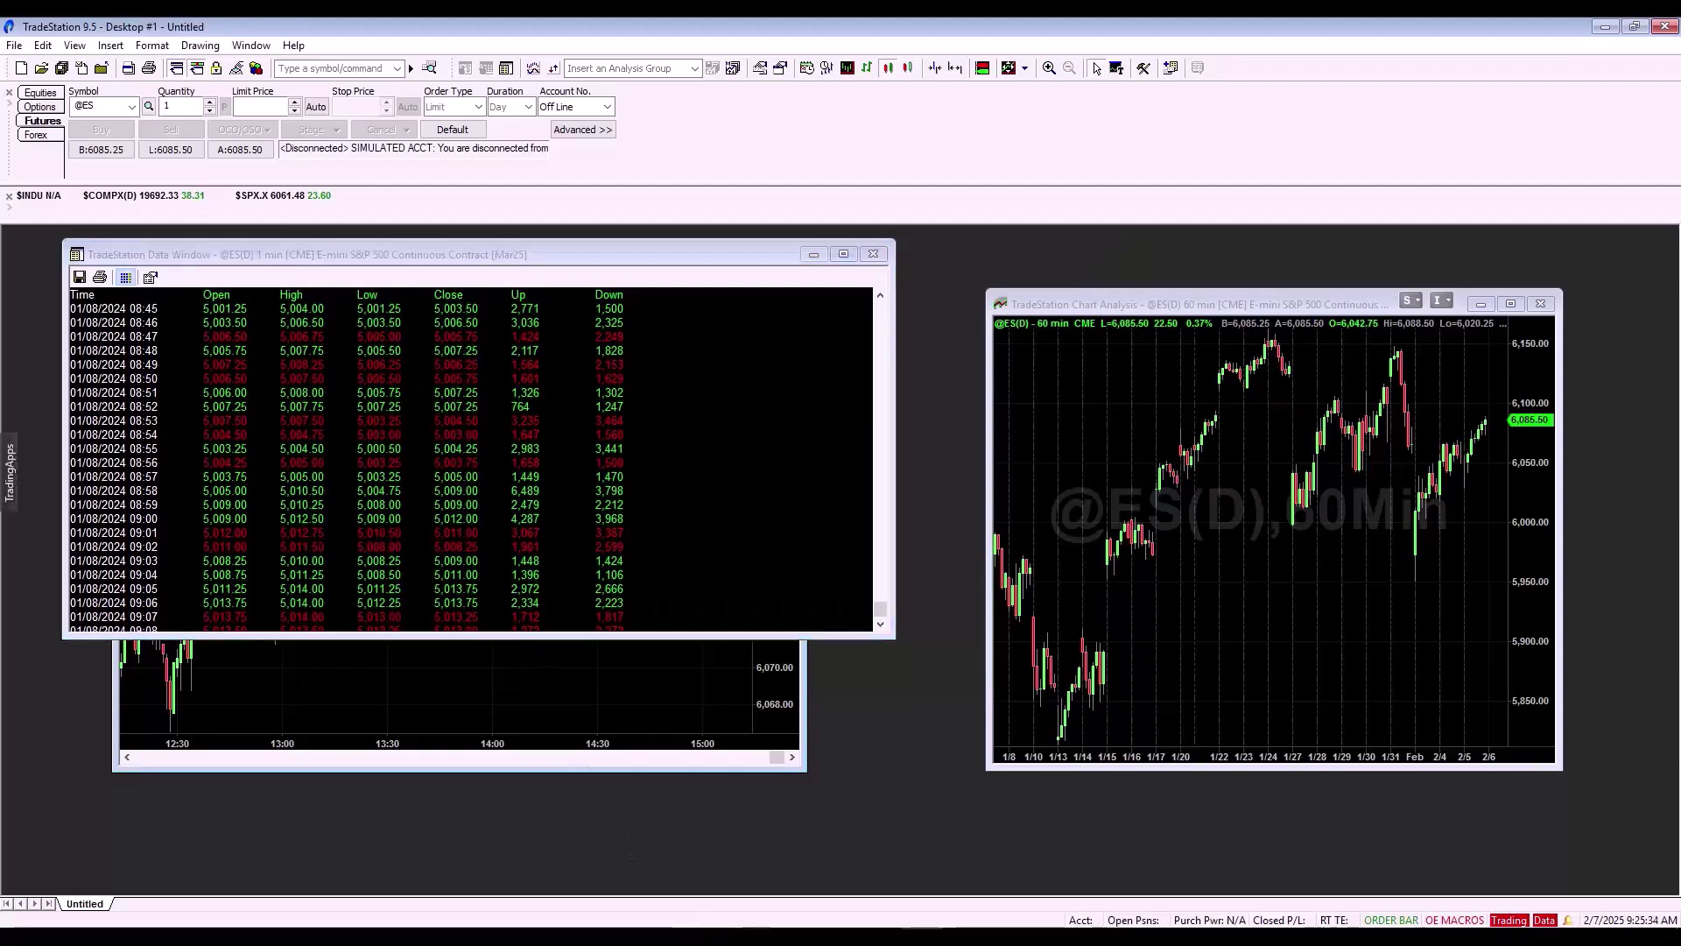
left_click(1002, 874)
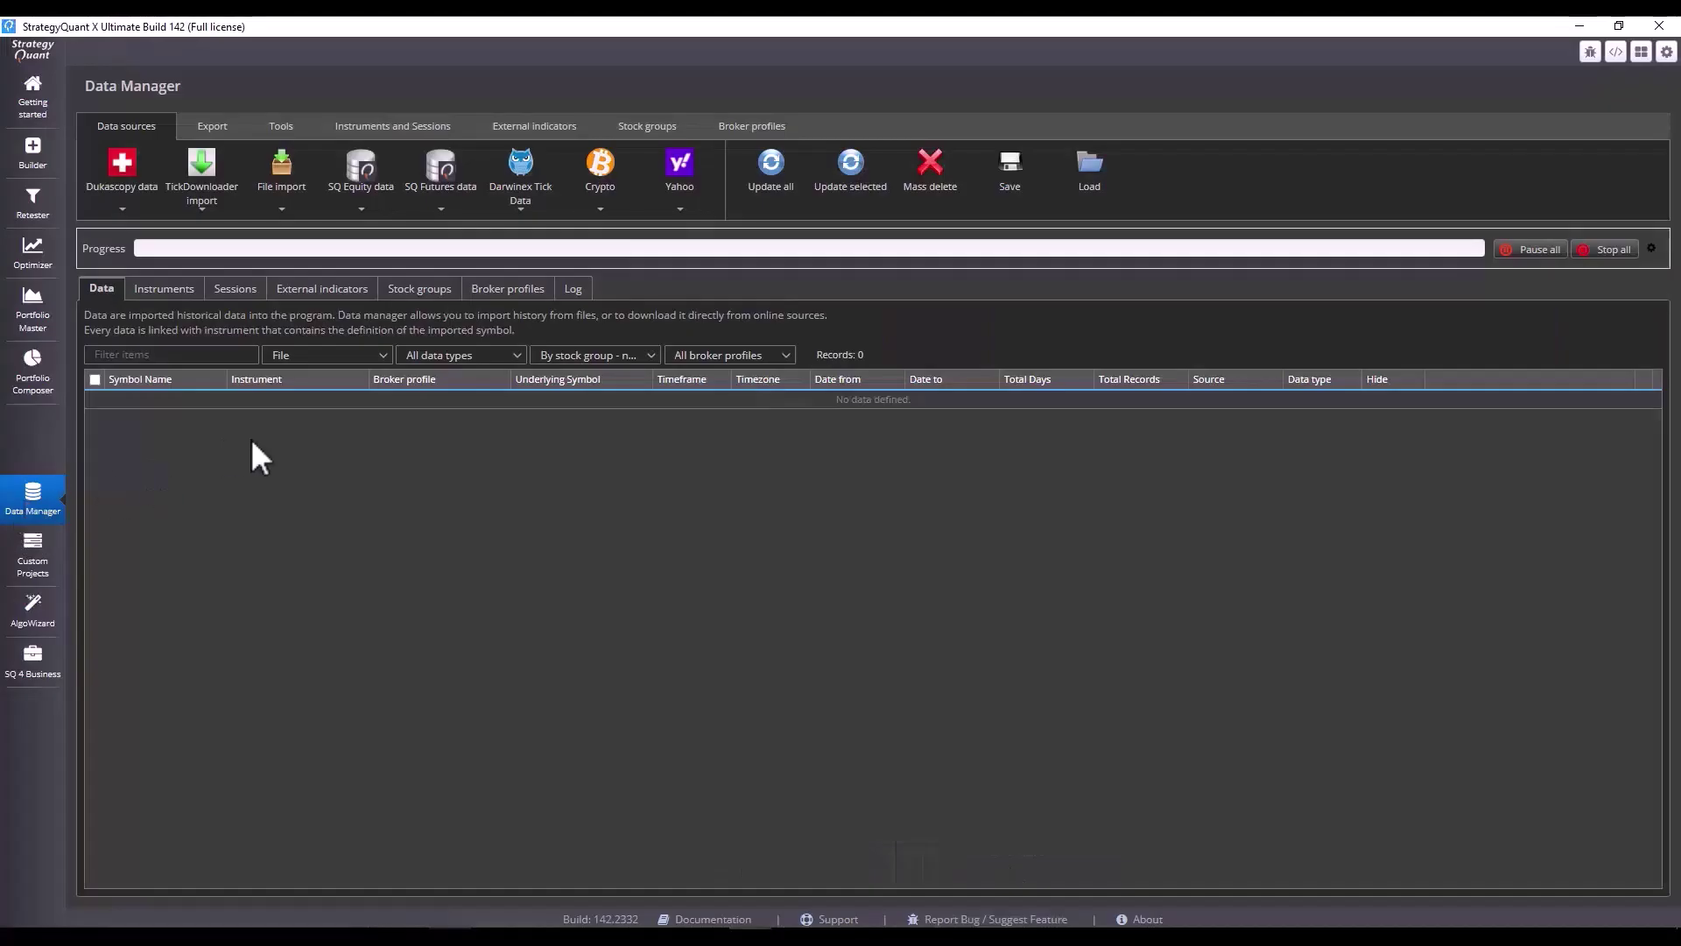
Add a new ES_TS symbol through File import, marking timestamps as end of bar time.
left_click(282, 178)
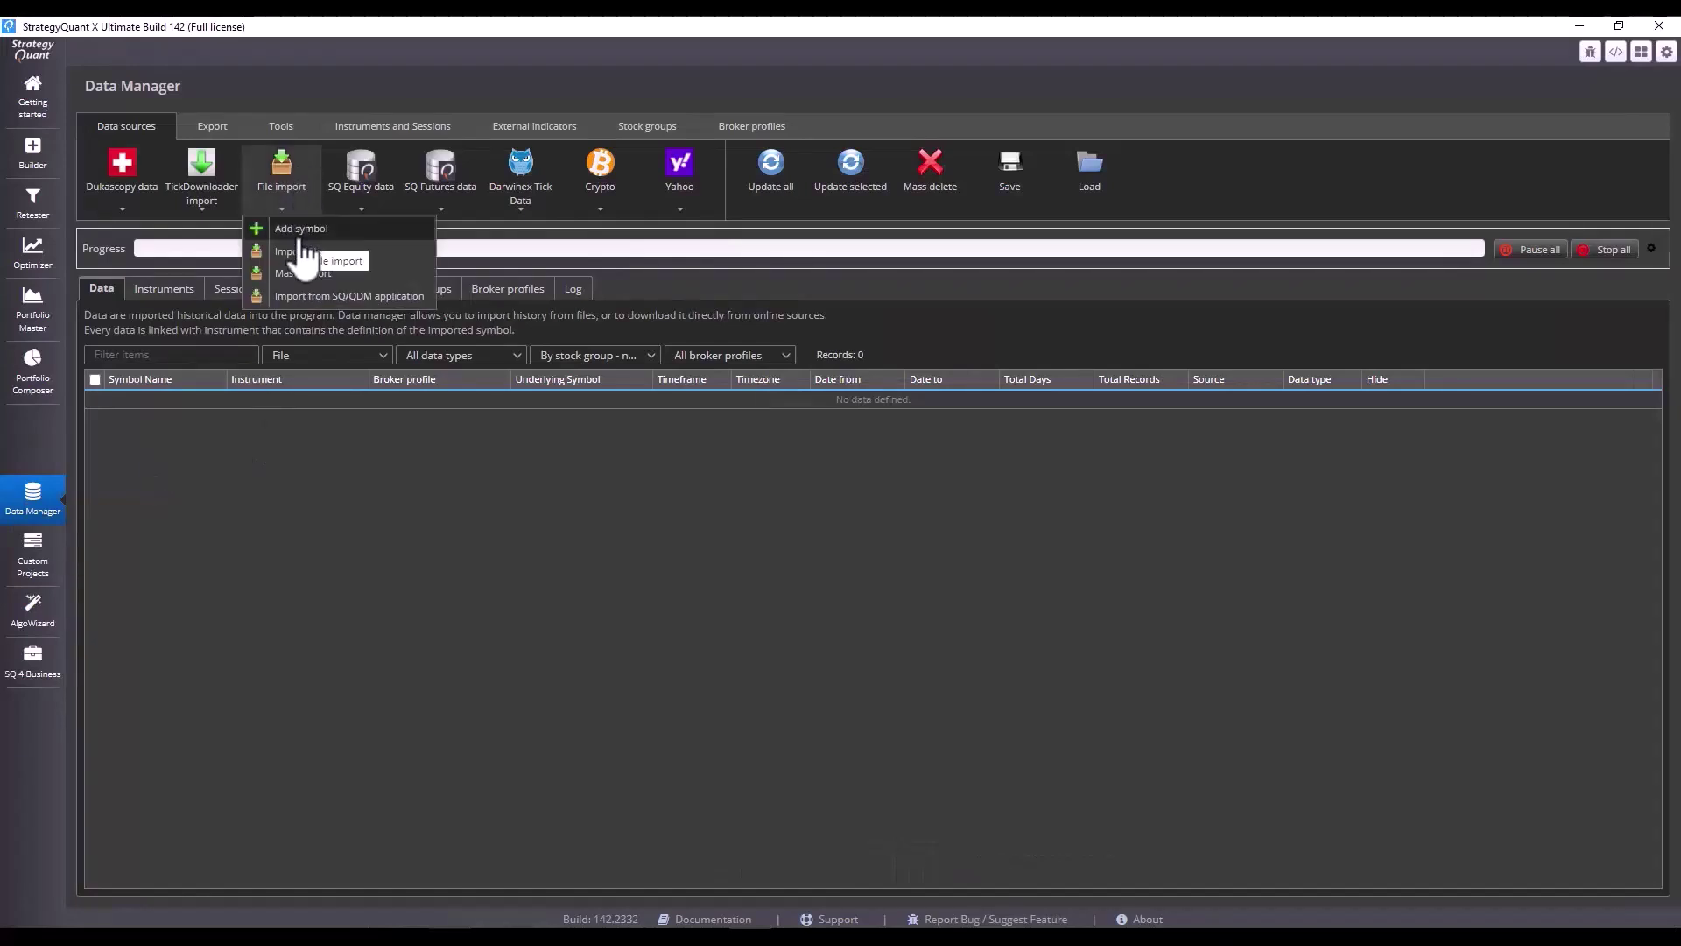
left_click(303, 228)
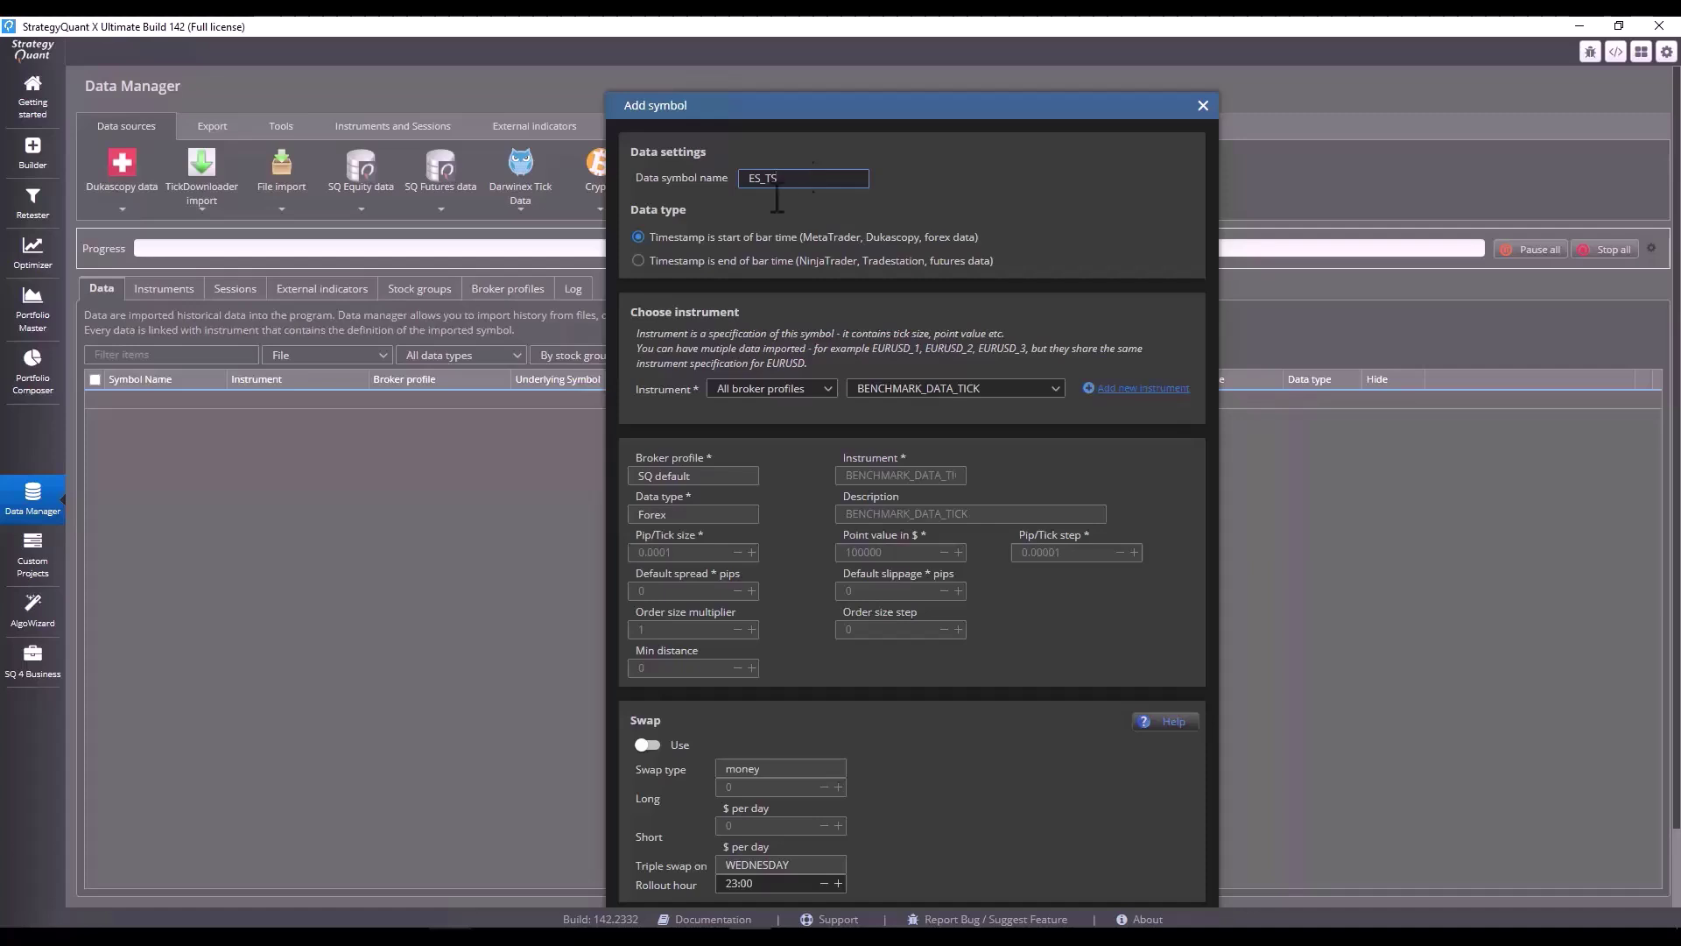
left_click(640, 260)
Create a new instrument named ES_TS with data type Futures.
left_click(1129, 390)
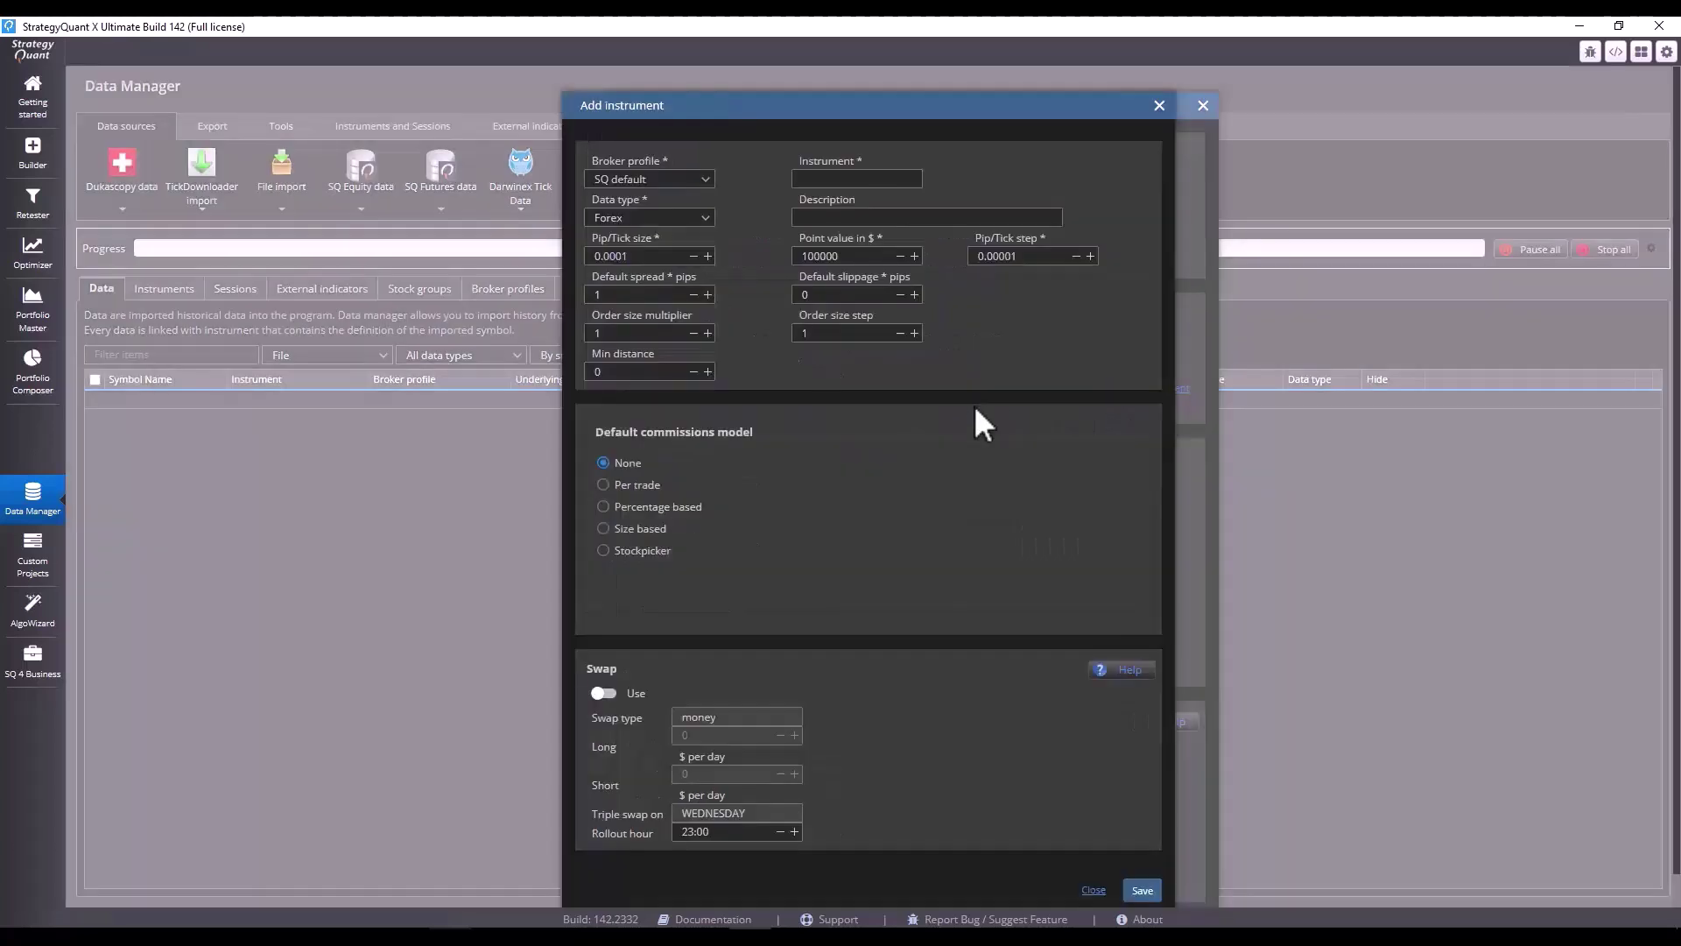
left_click(820, 179)
type("ES_TS")
left_click(670, 235)
left_click(646, 250)
Set tick size 0.25, point value 50, tick step 0.25 and default spread 2.
left_click(658, 256)
key("BackSpace")
key("BackSpace")
key("BackSpace")
key("BackSpace")
type("25")
key("Tab")
type("50")
key("BackSpace")
key("BackSpace")
key("BackSpace")
type("25")
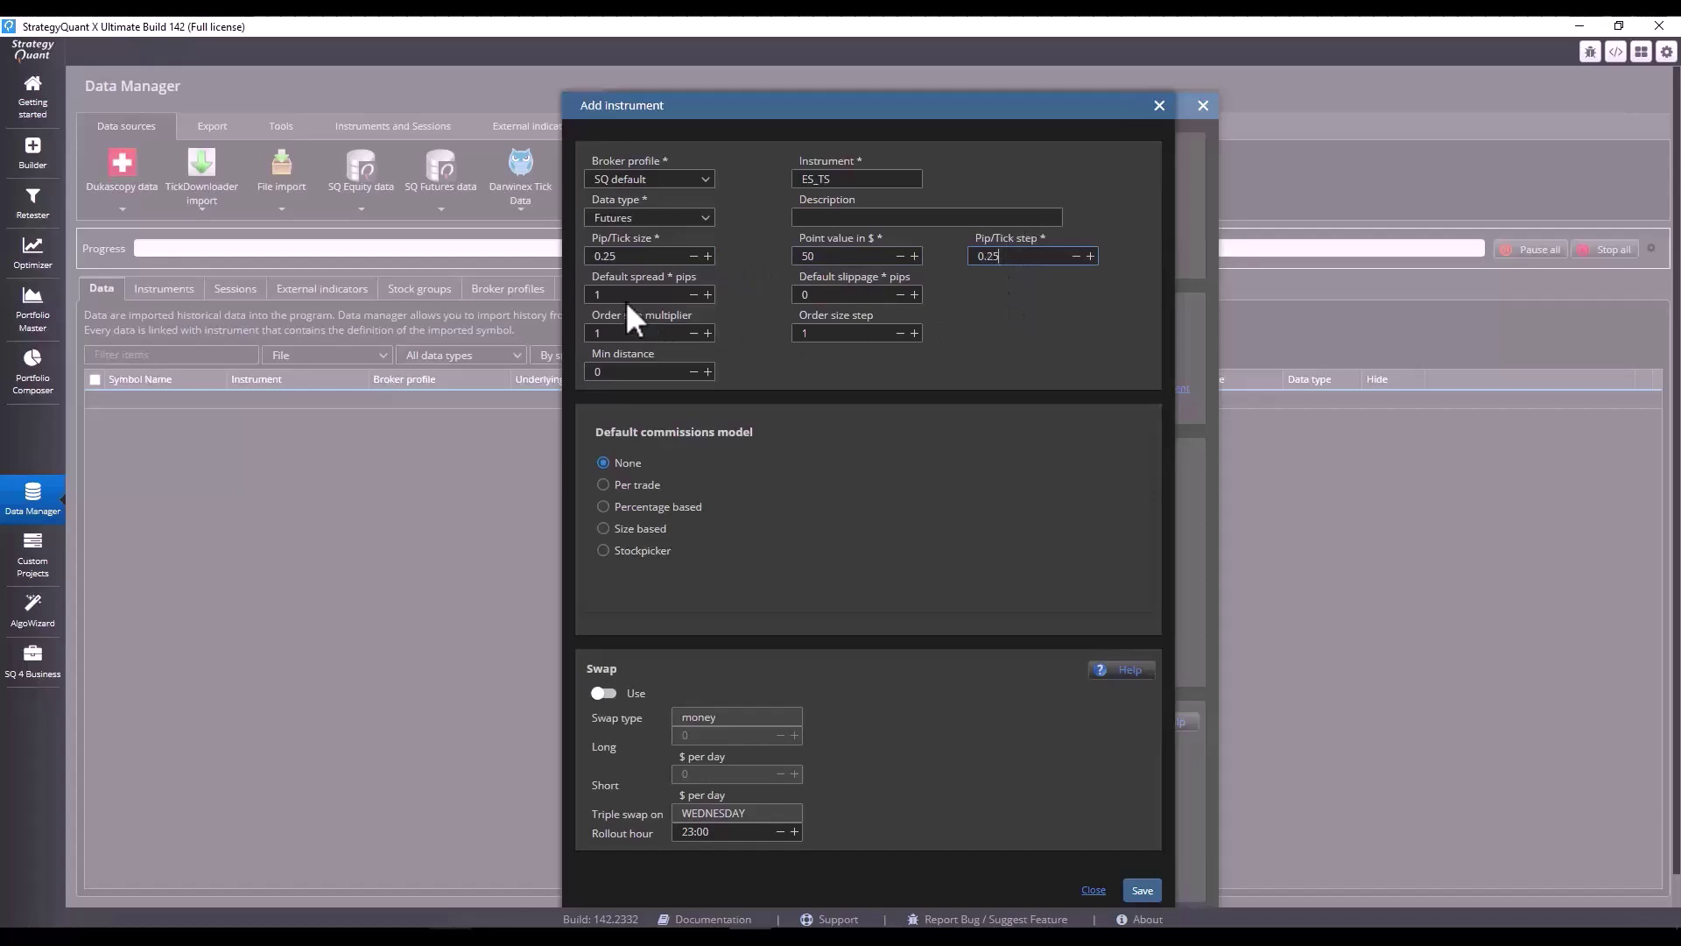
key("Tab")
type("2")
Use size-based commission of 8 and save the ES_TS instrument.
key("Tab")
left_click_drag(837, 294, 777, 341)
left_click(725, 529)
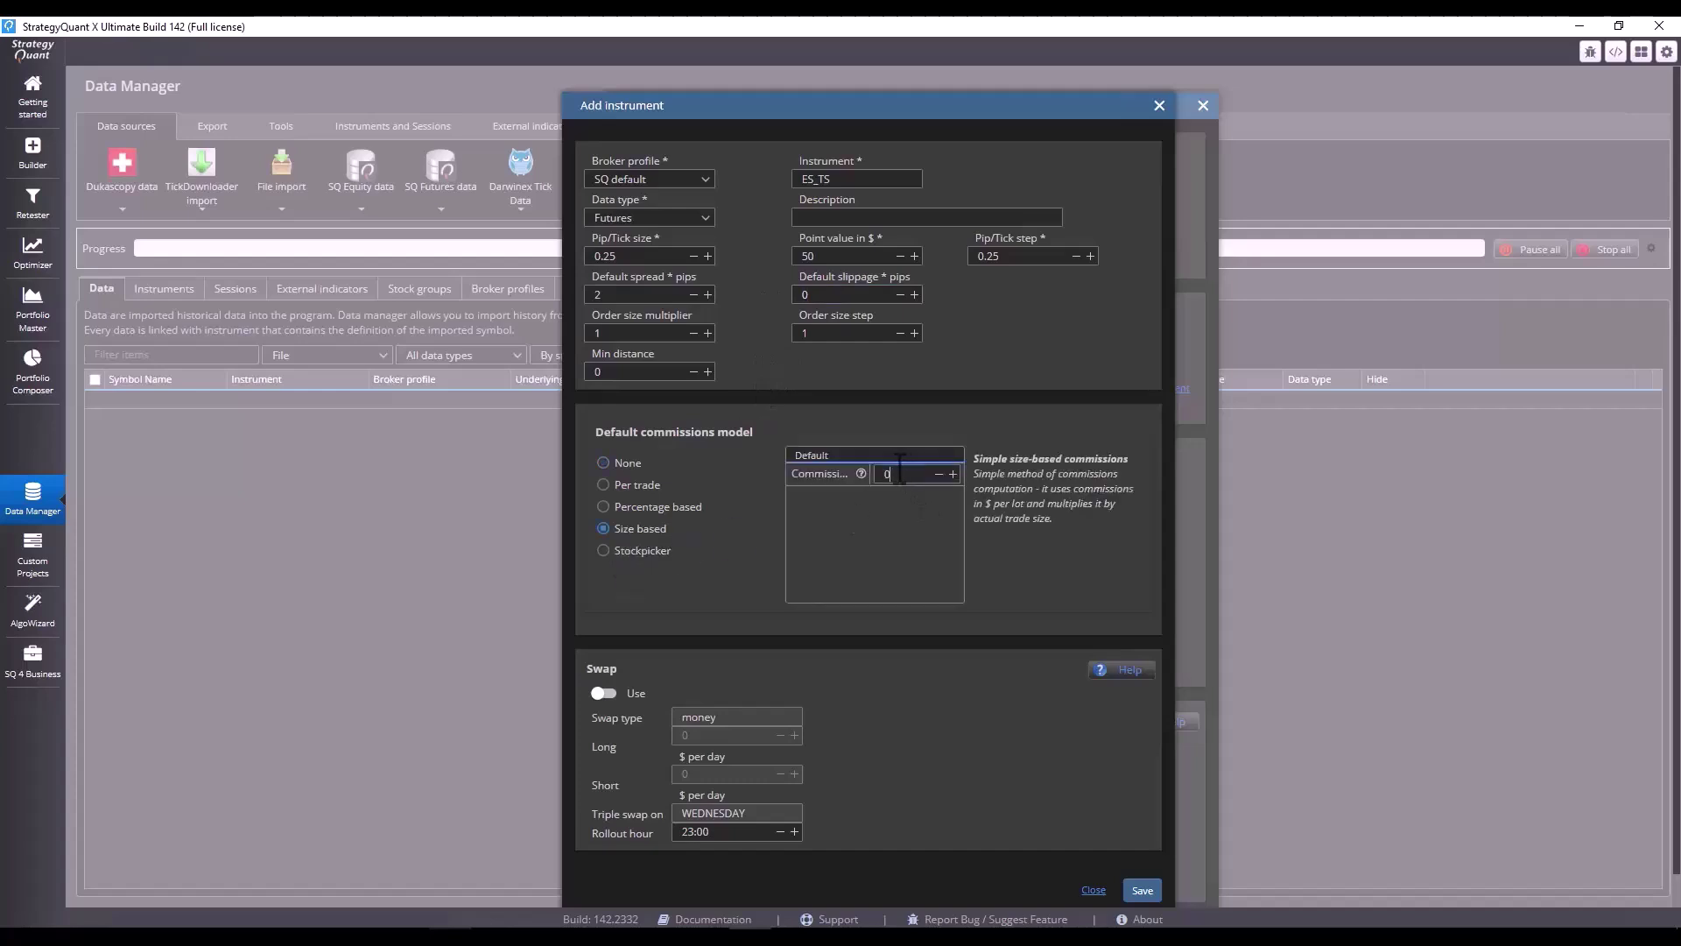
double_click(883, 472)
type("8")
left_click(1142, 890)
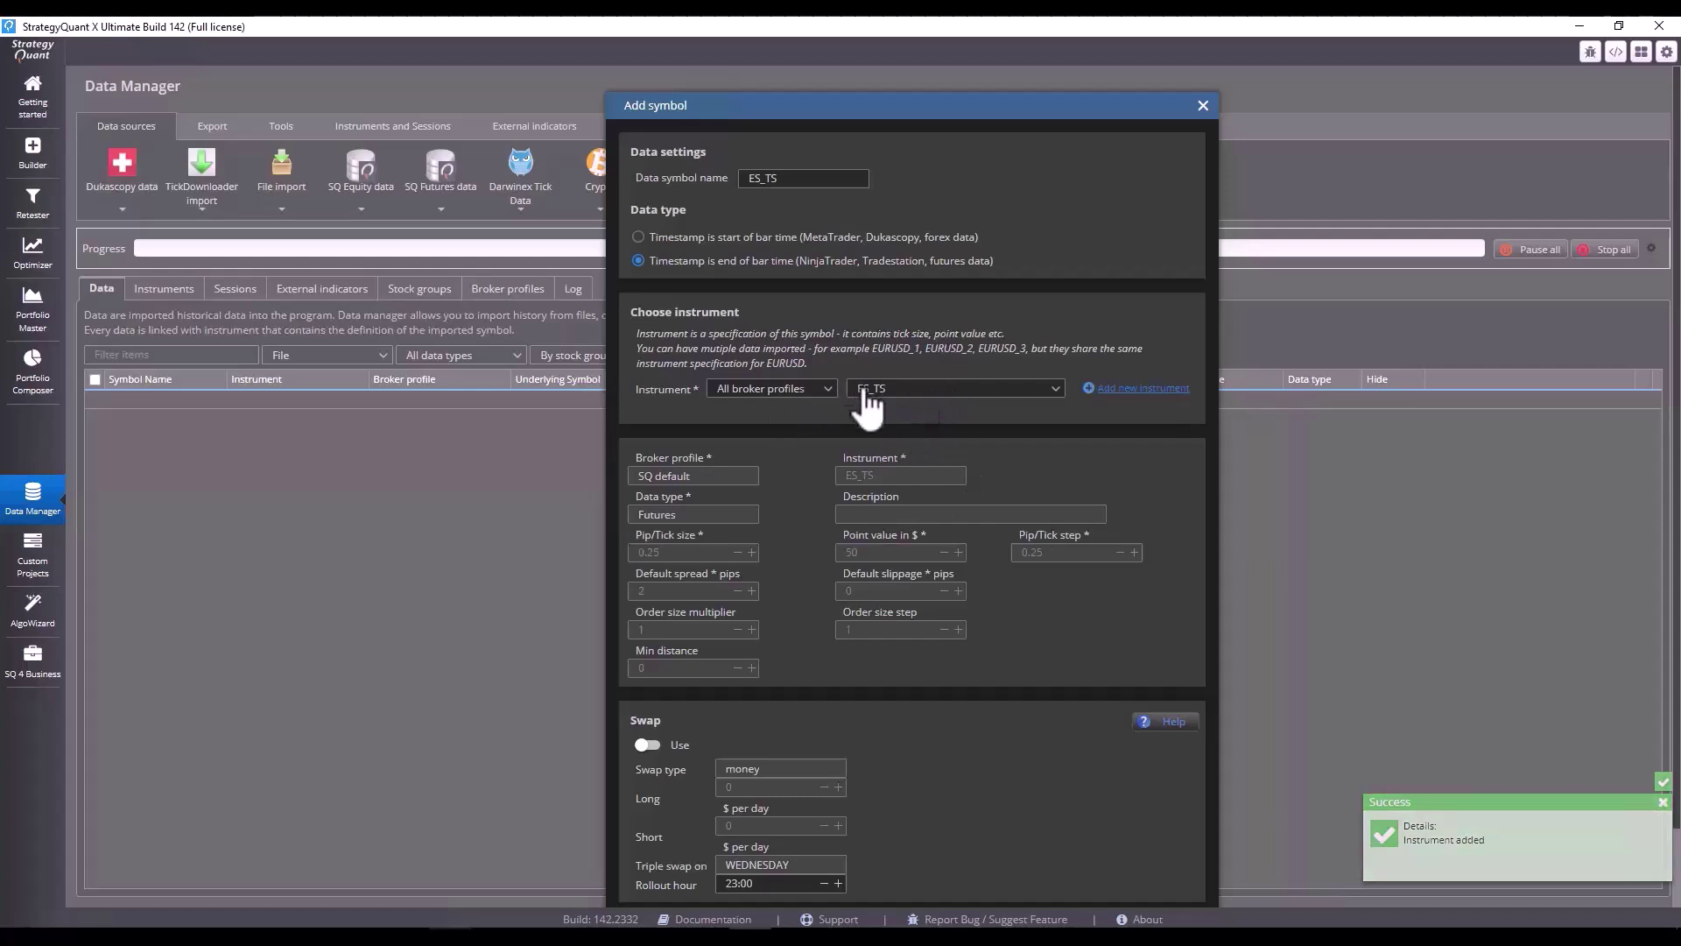
Link the new symbol to the ES_TS instrument and save it to the data list.
left_click(899, 388)
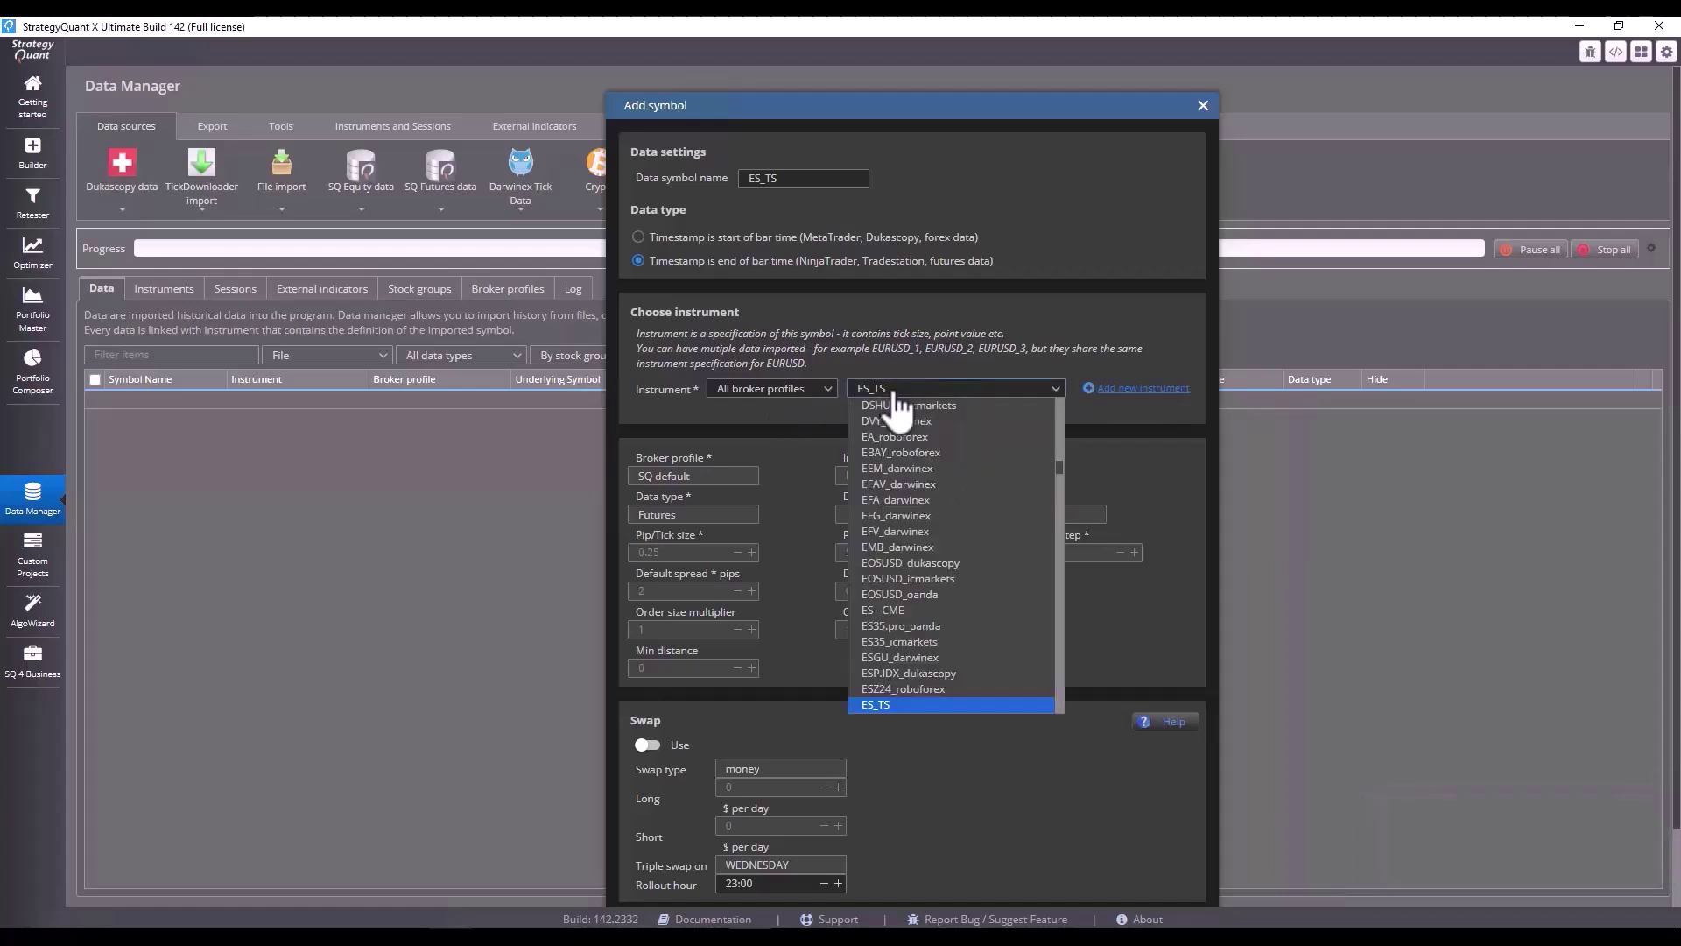
left_click(898, 609)
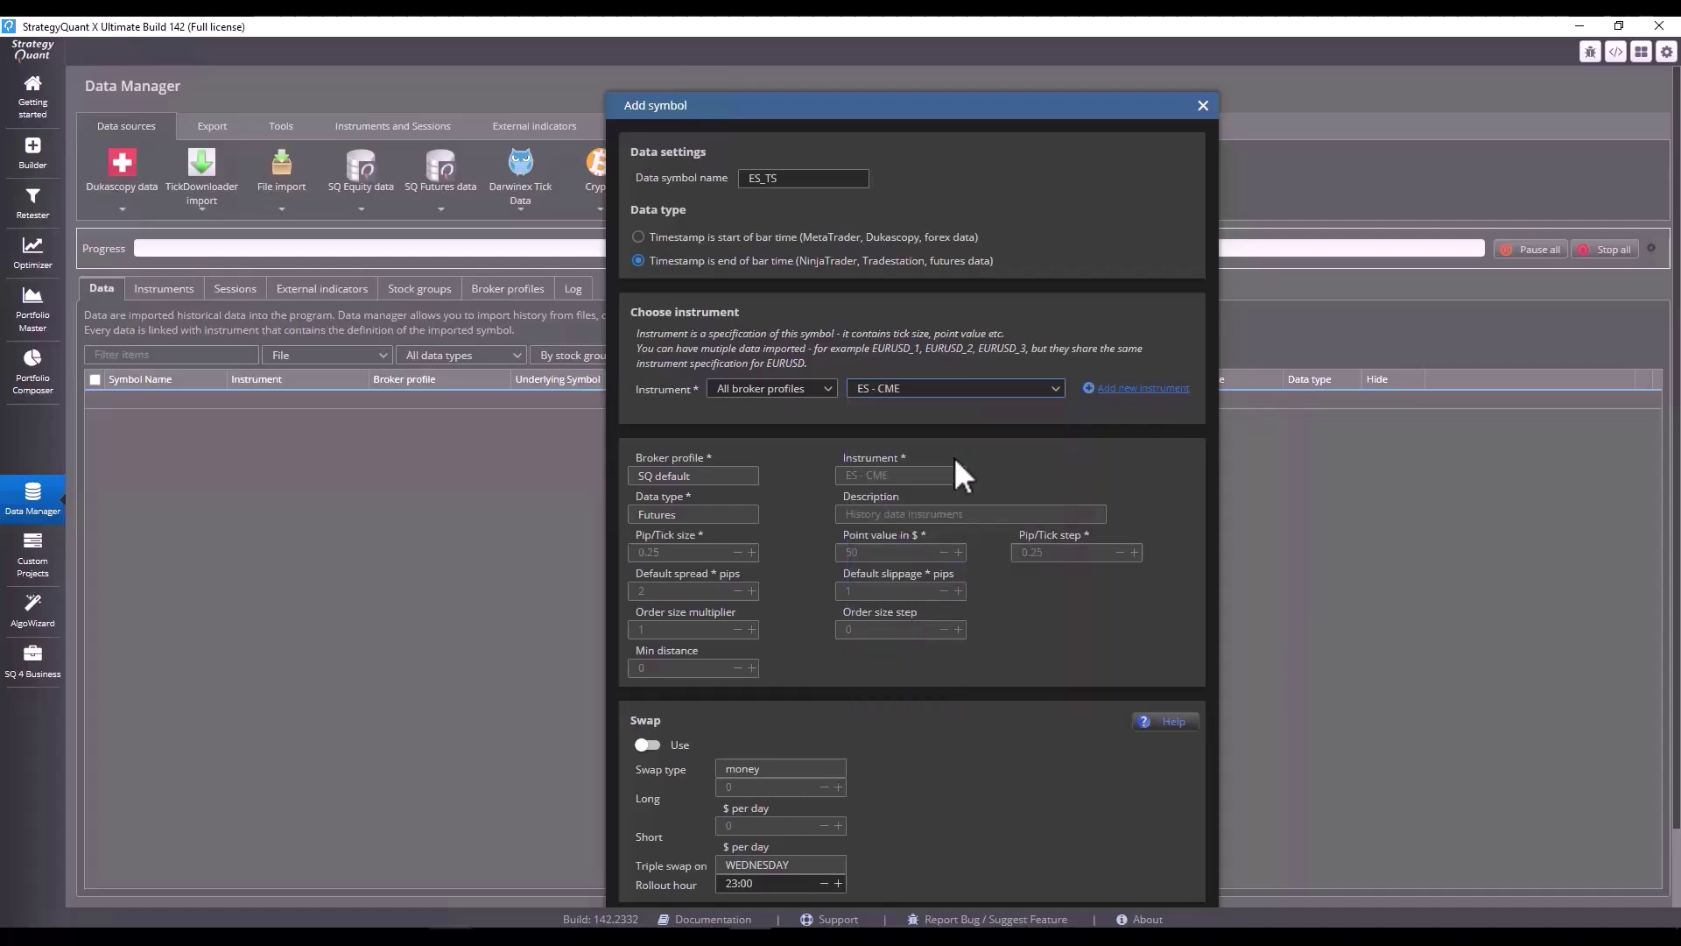
left_click(934, 391)
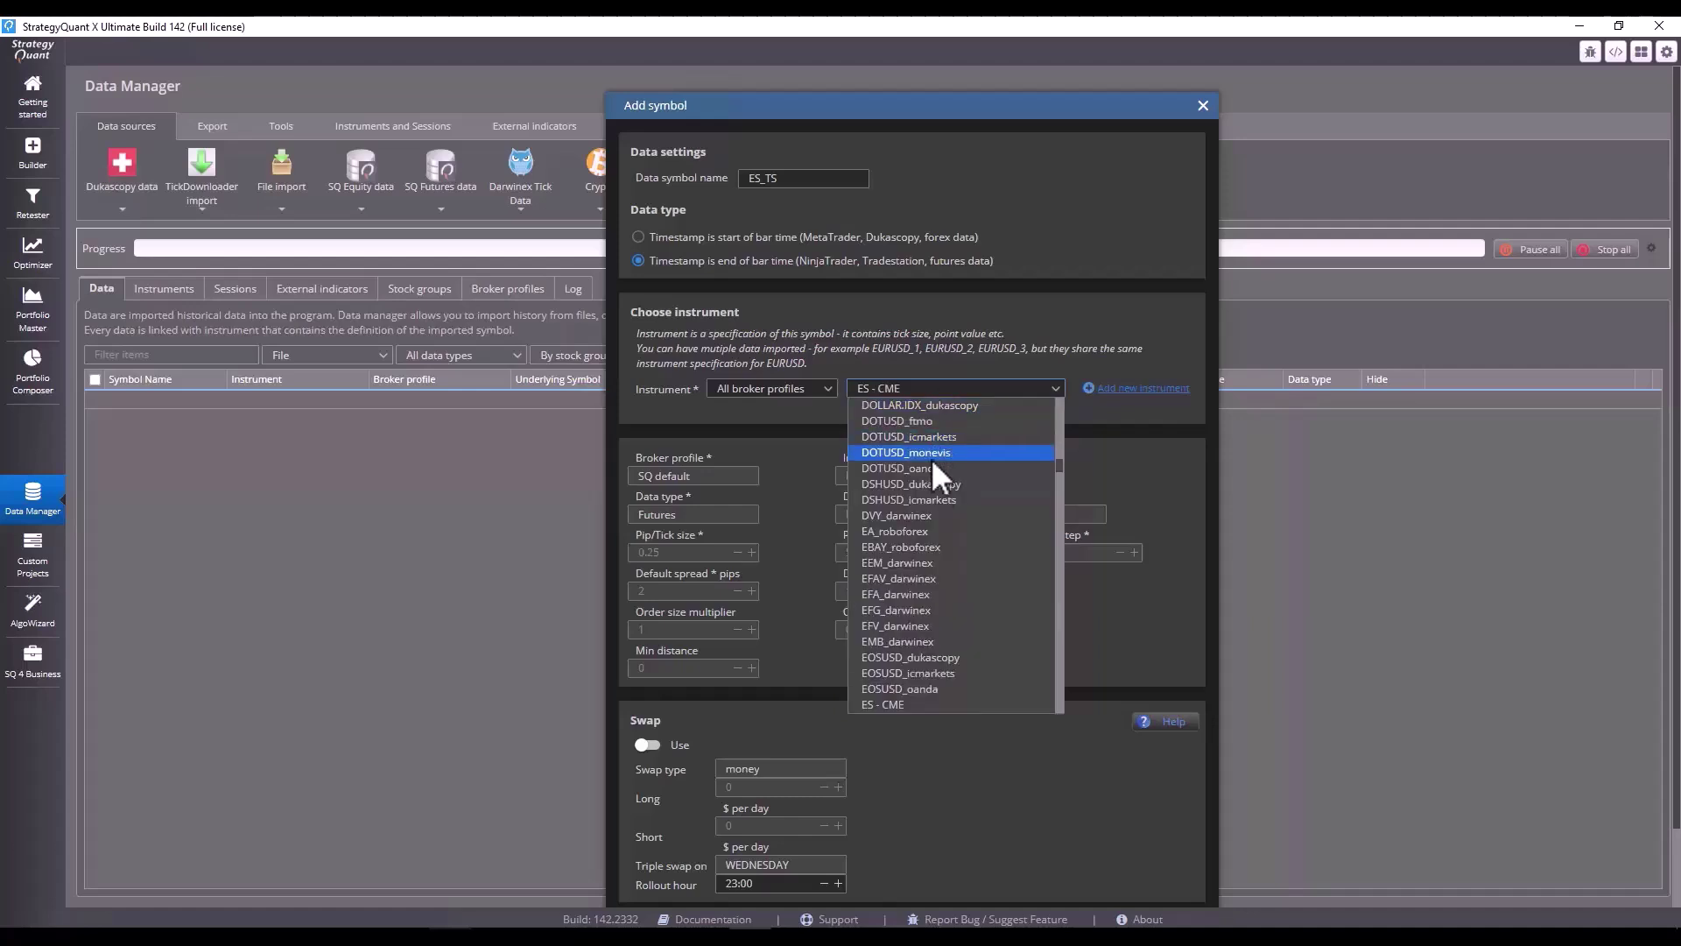
scroll(922, 695, "down", 2)
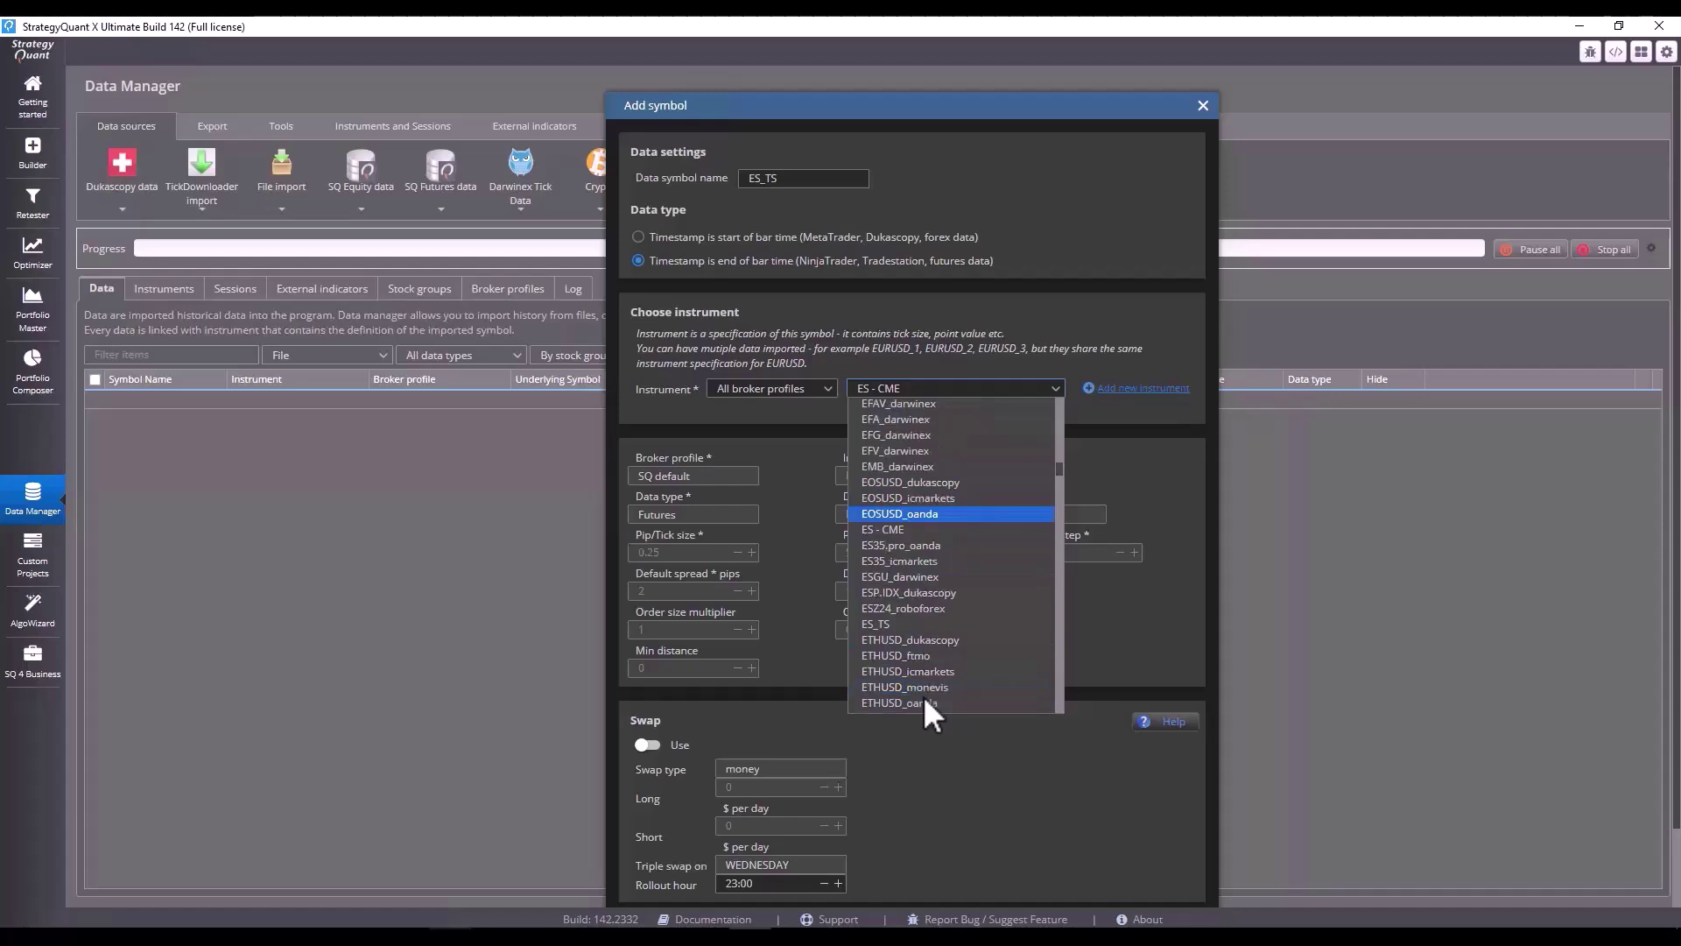
left_click(932, 624)
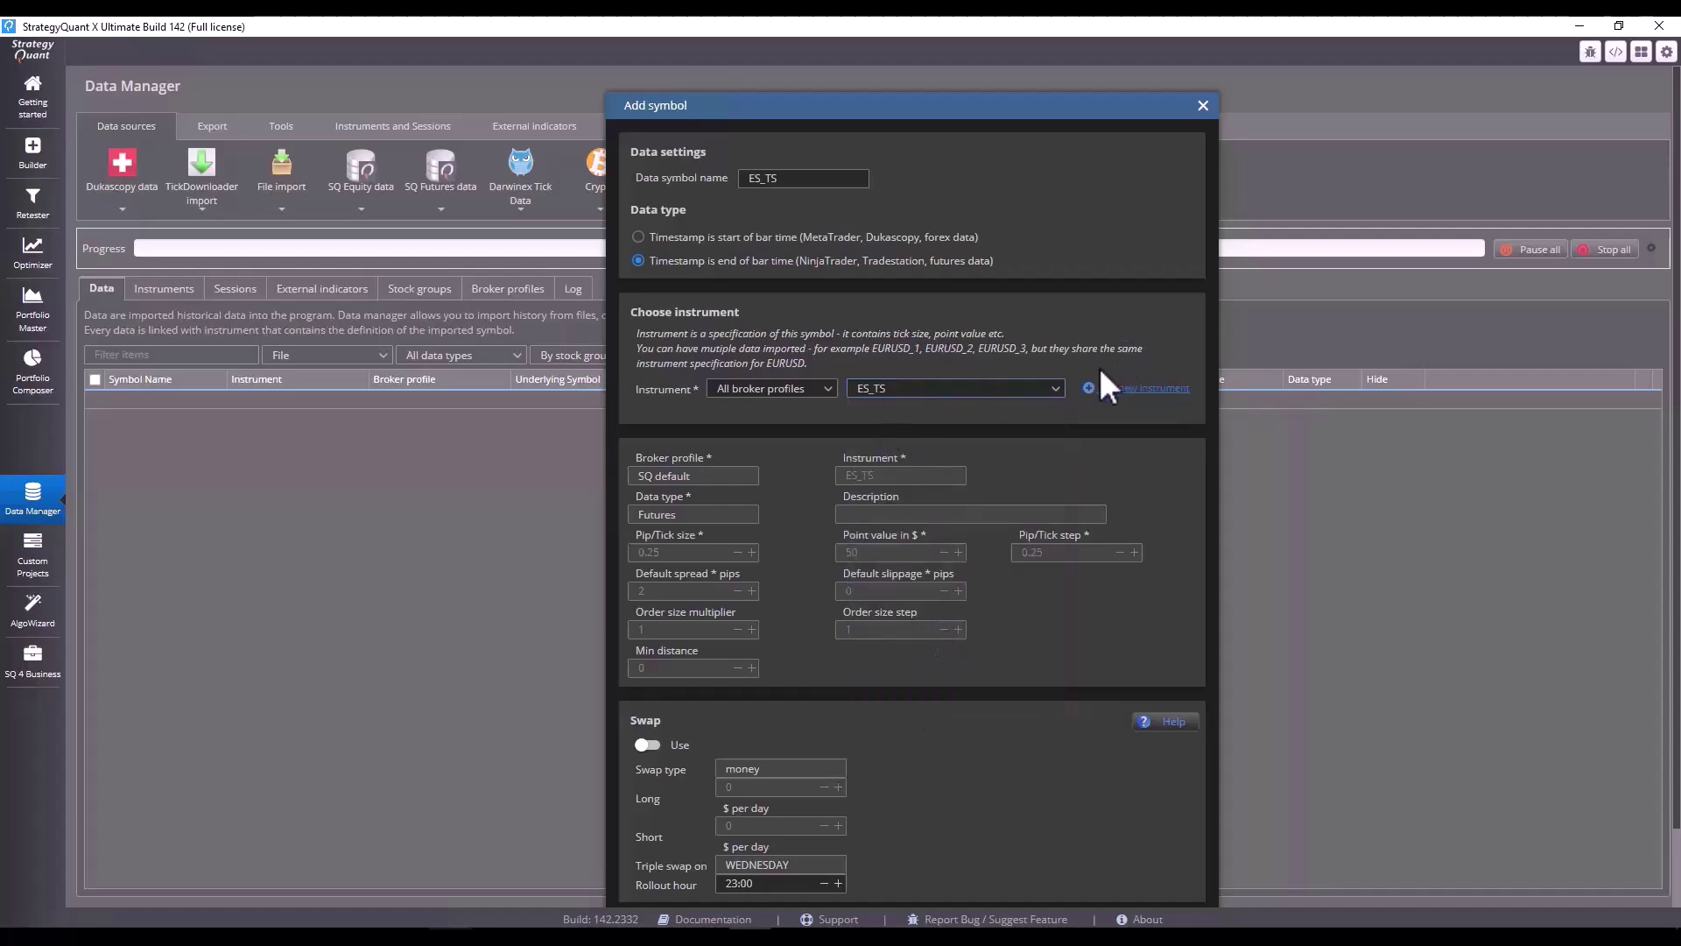
scroll(842, 382, "down", 2)
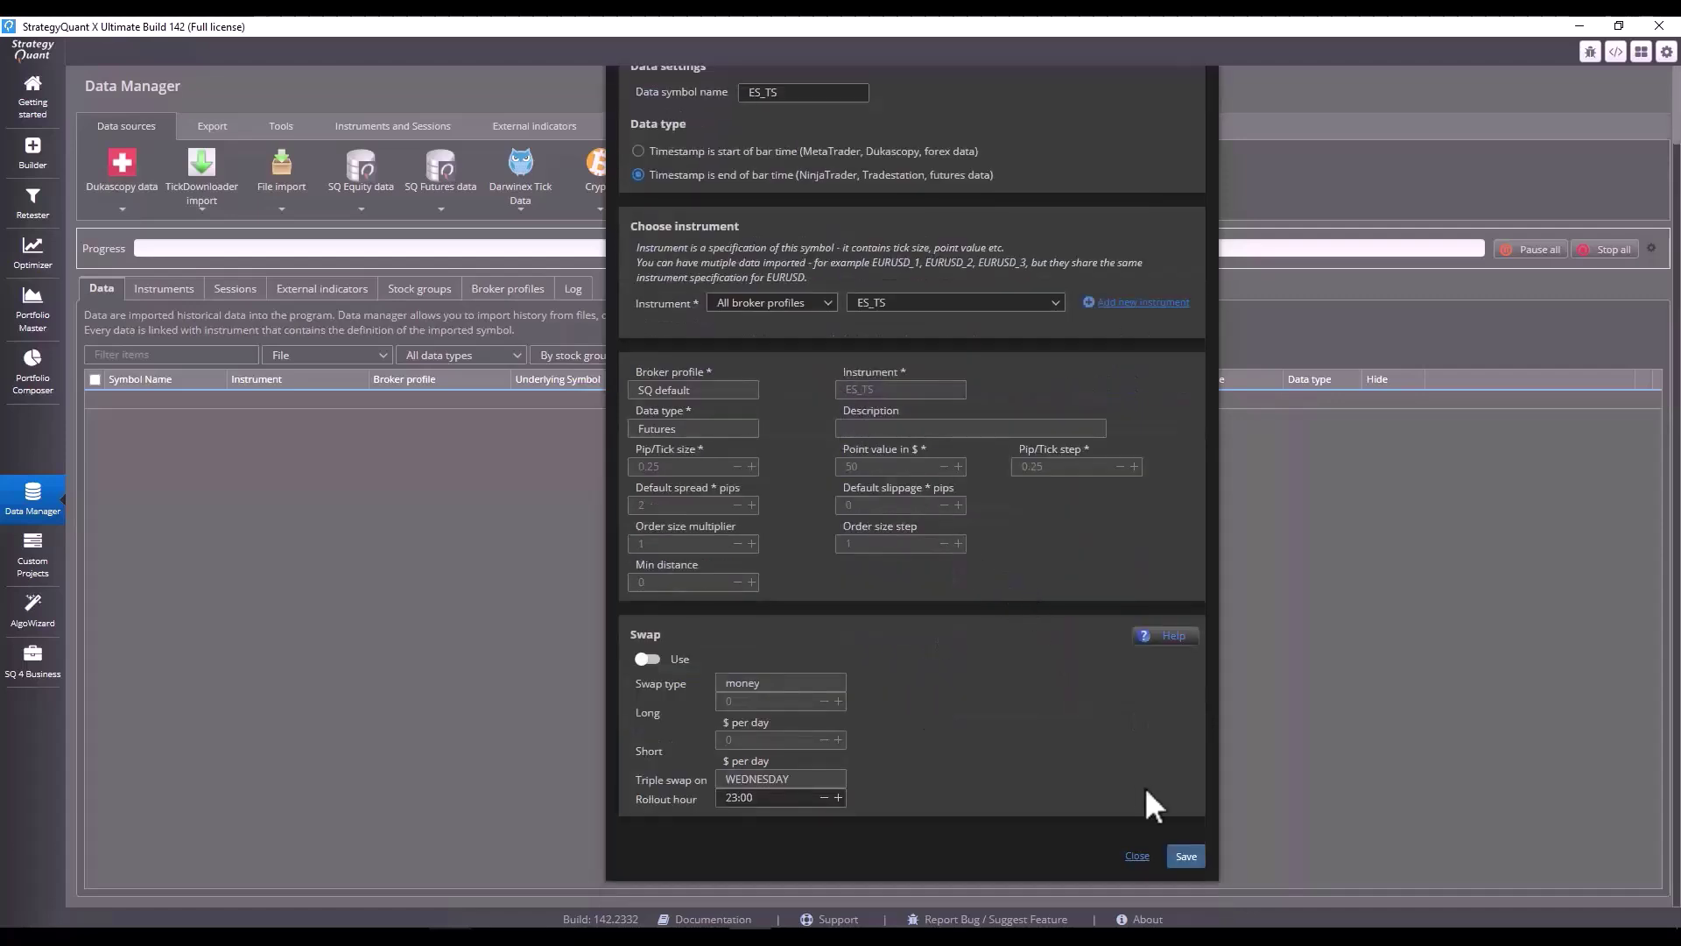
left_click(1186, 856)
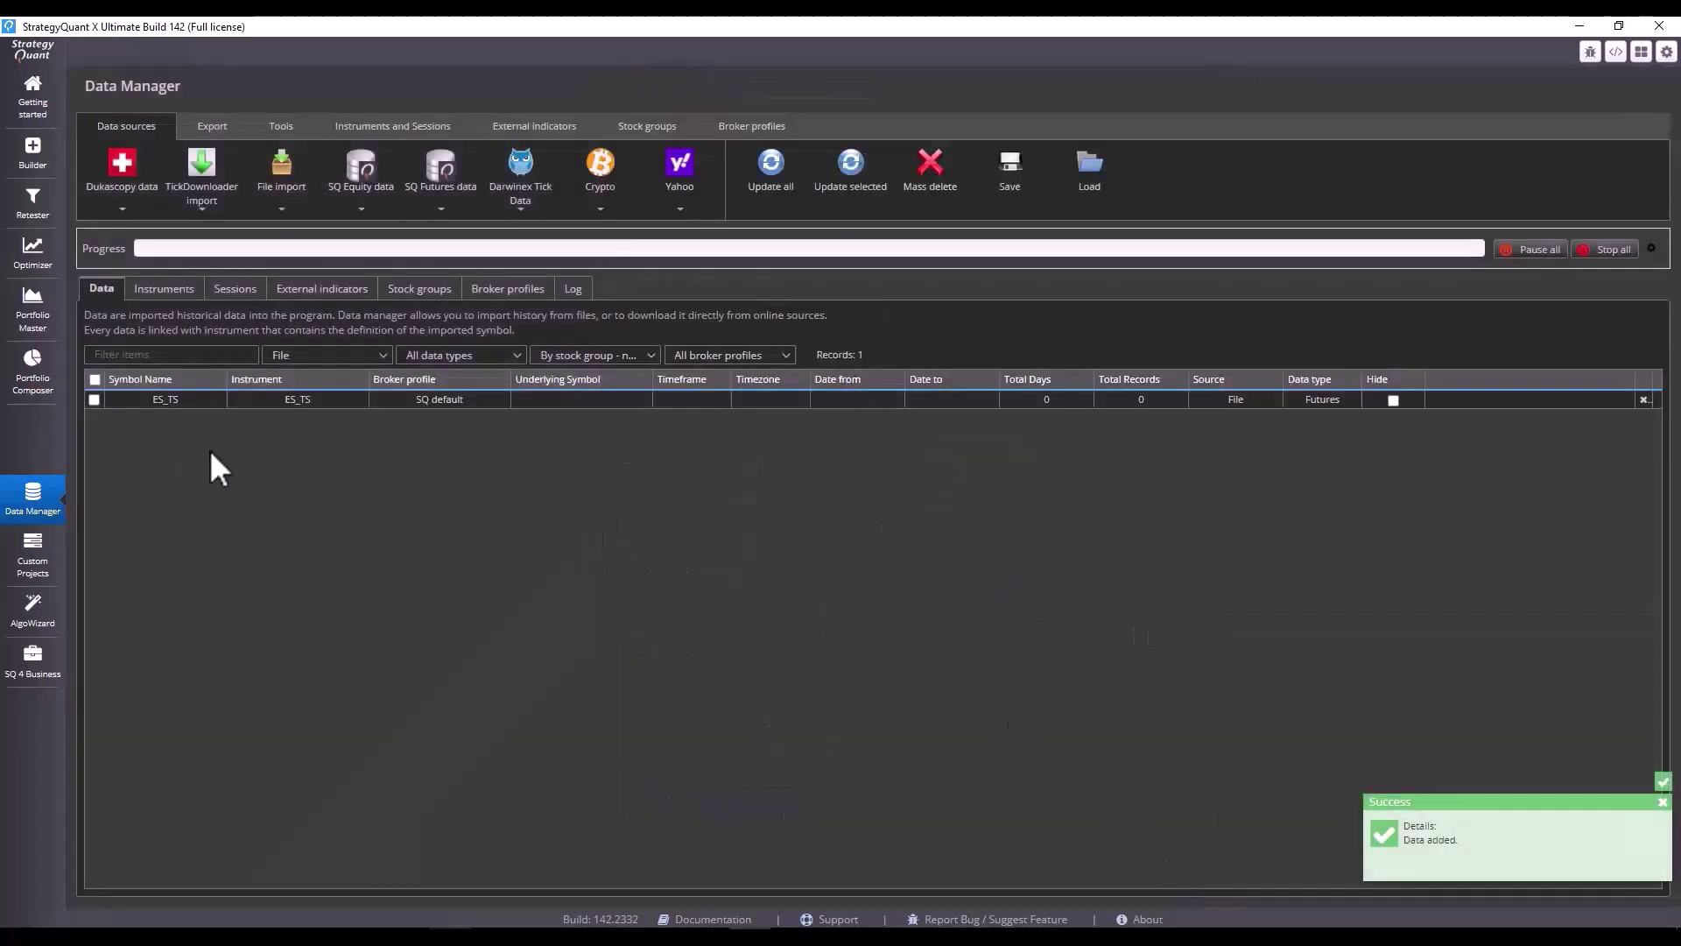
Import ES M1 2024.txt into the ES_TS symbol as M1 timeframe data.
left_click(95, 399)
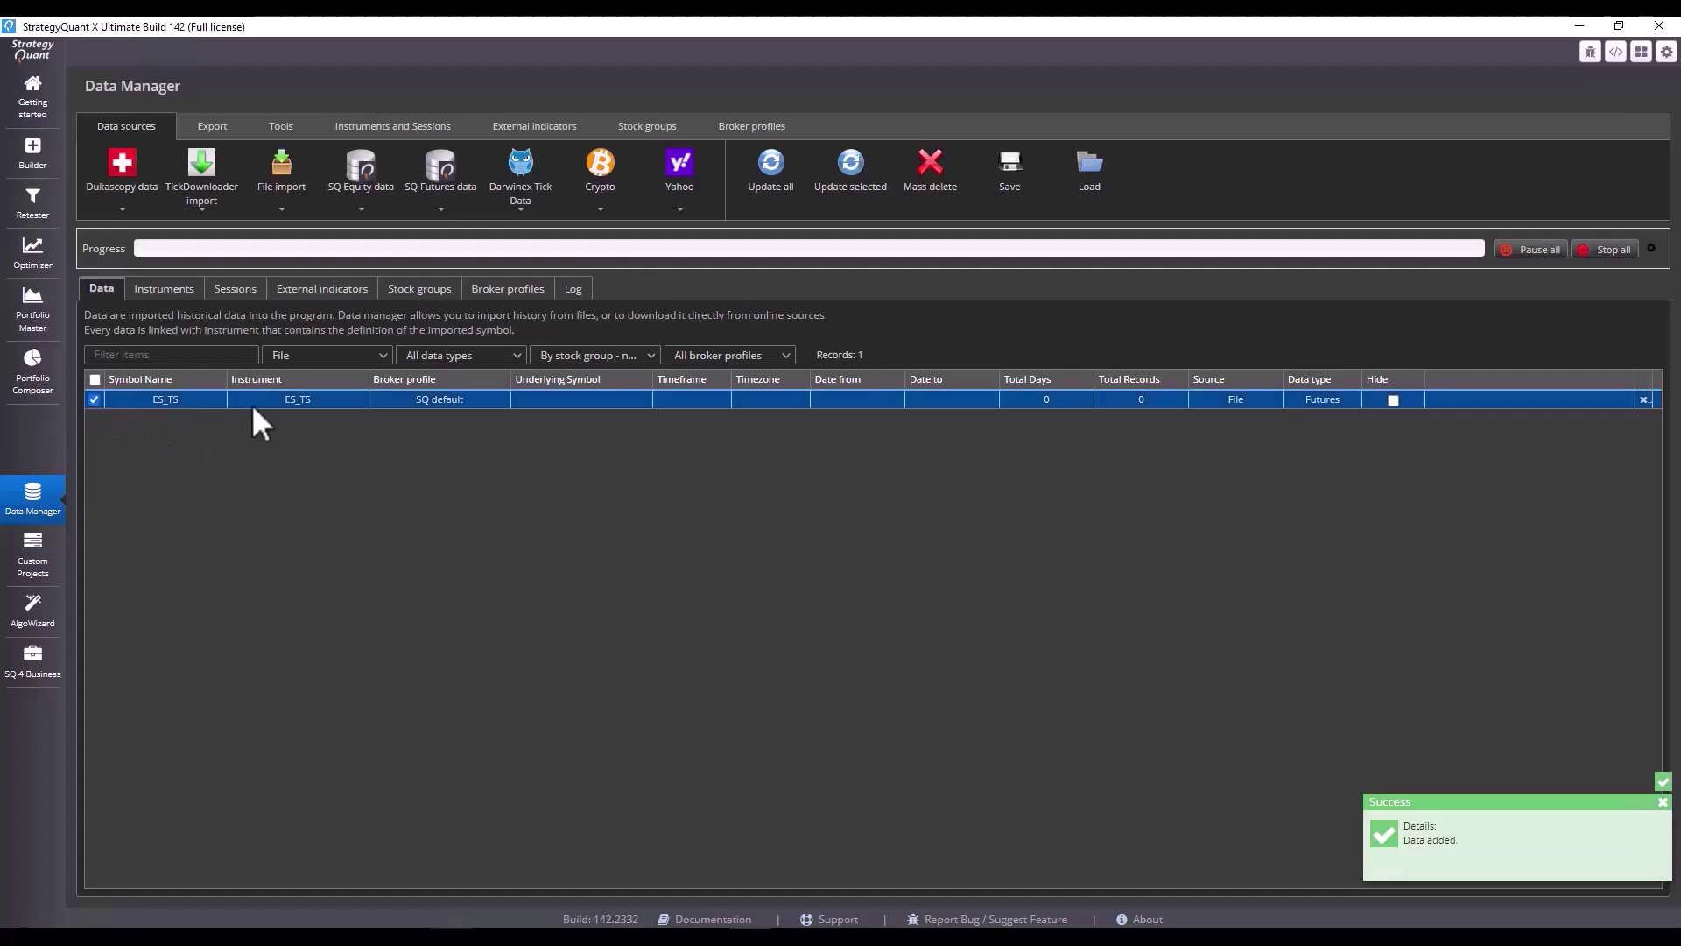
left_click(281, 208)
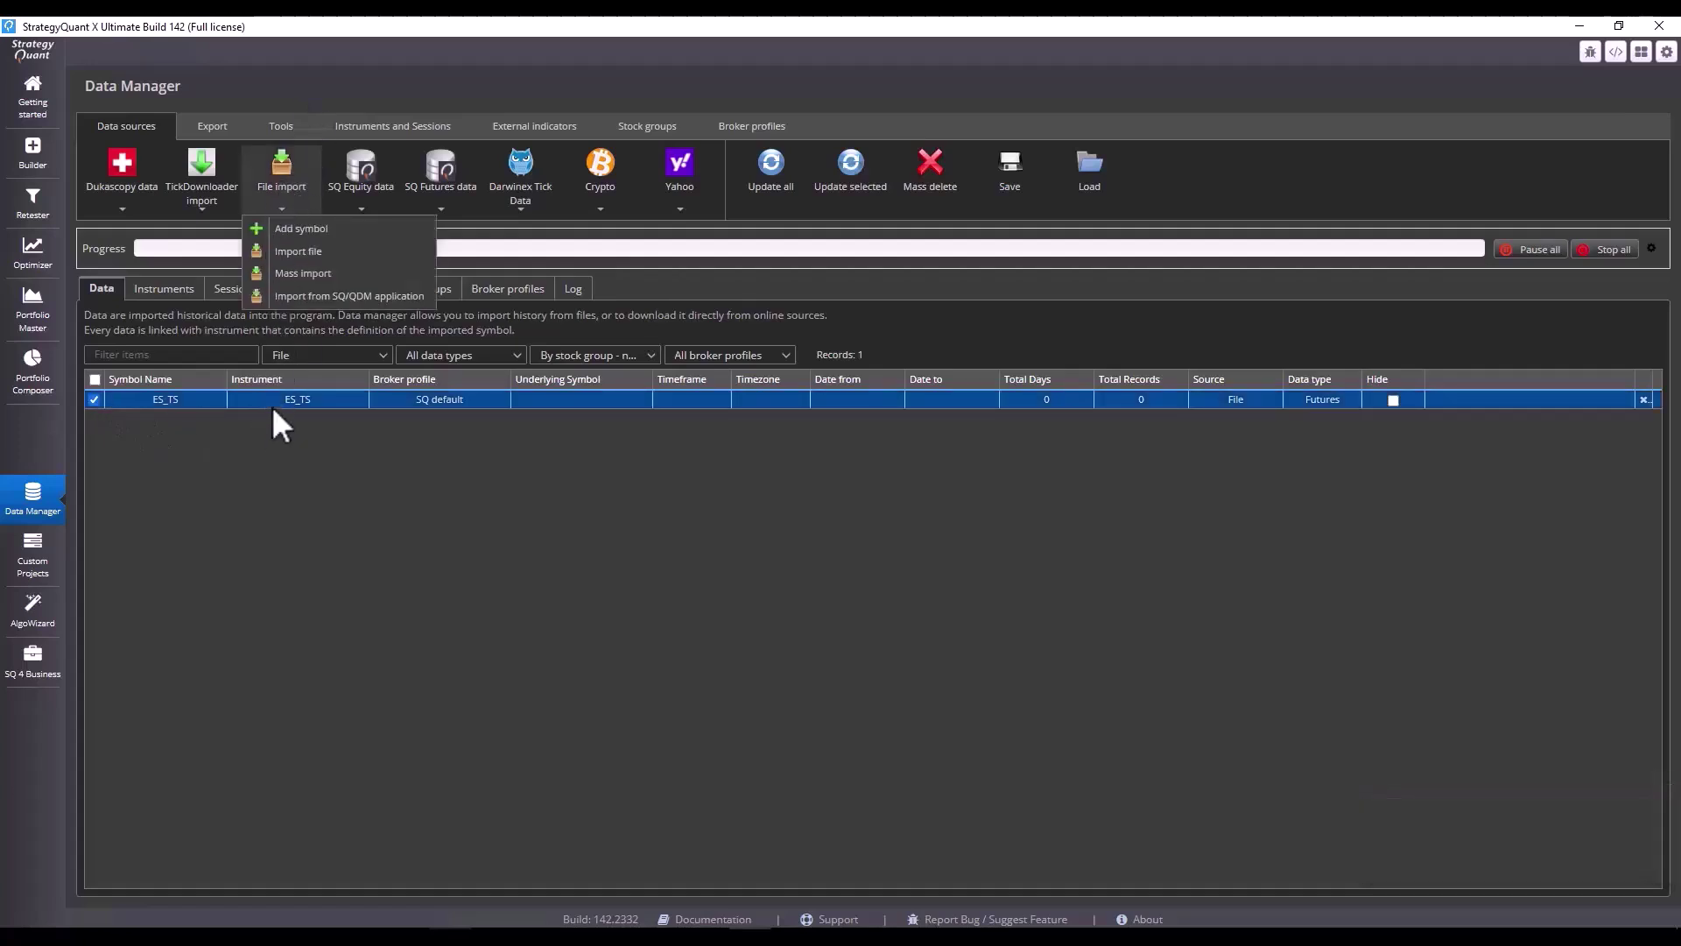
left_click(324, 251)
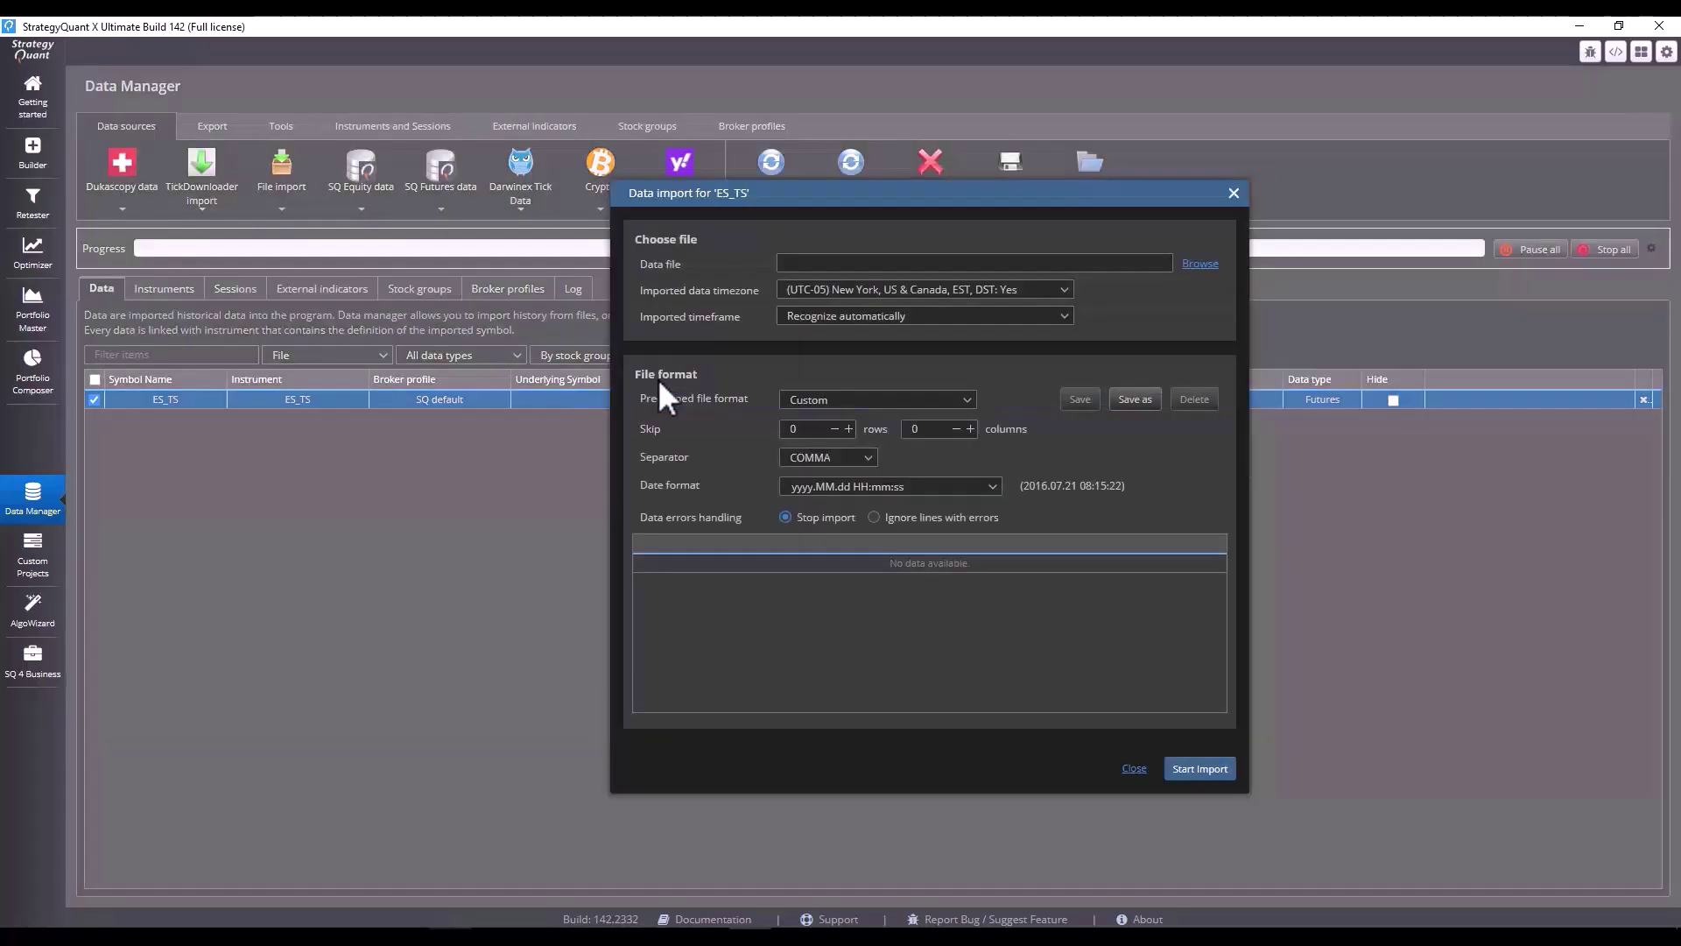
left_click(1217, 268)
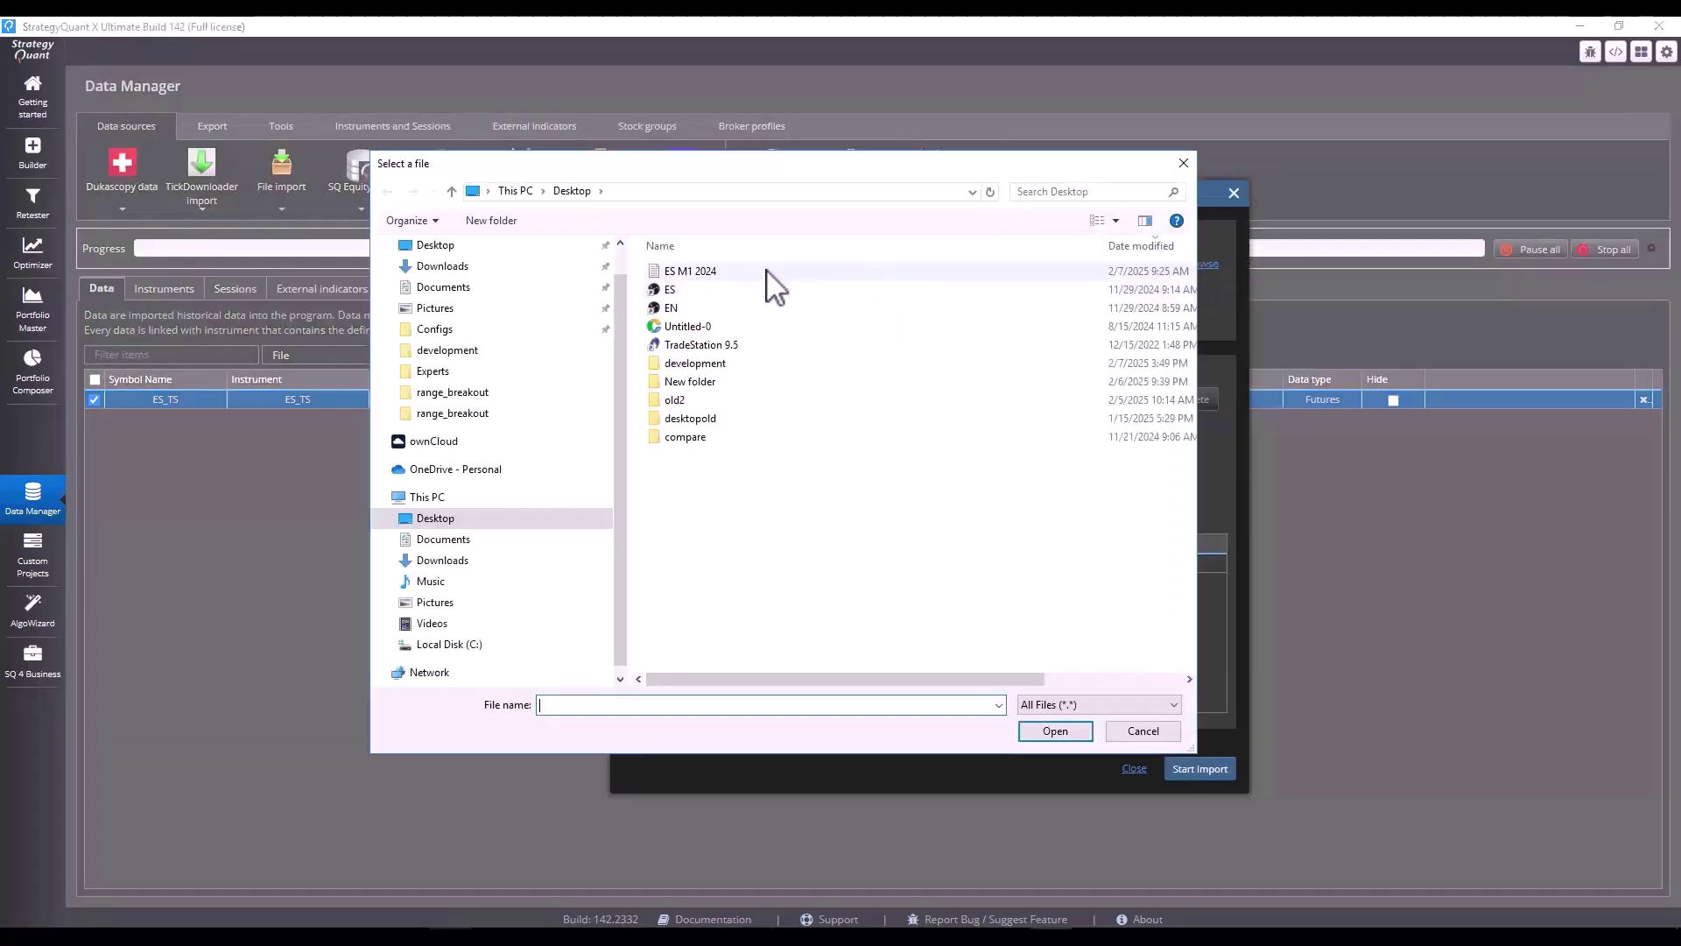
double_click(762, 270)
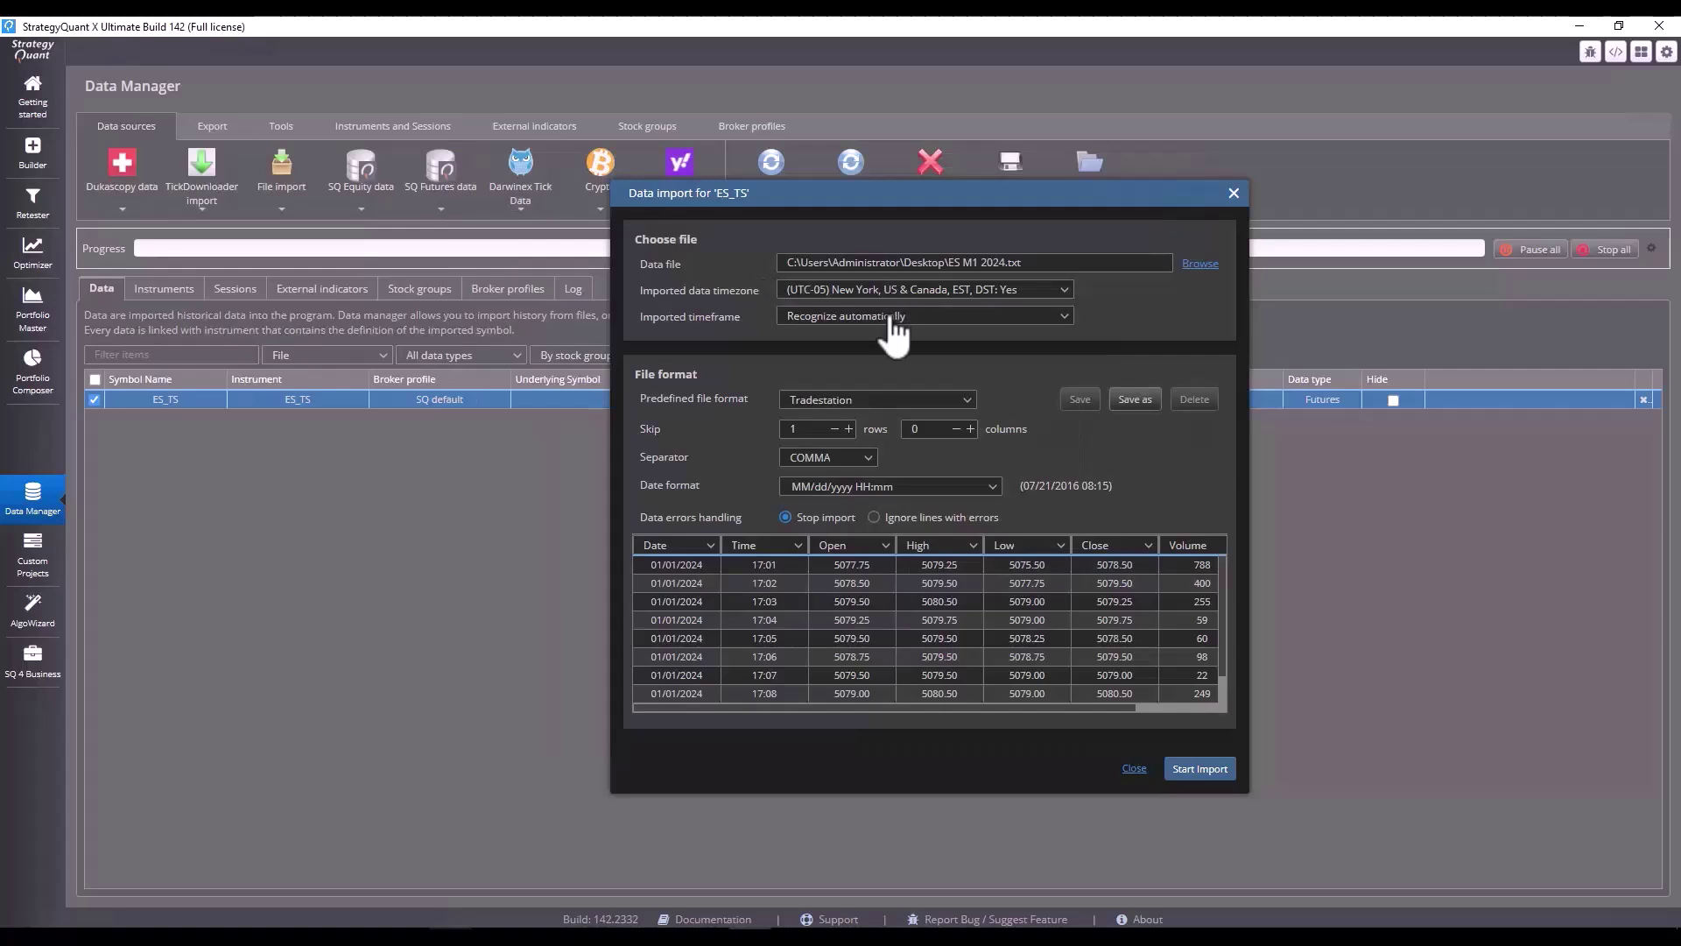
left_click(836, 317)
left_click(821, 378)
left_click(1201, 771)
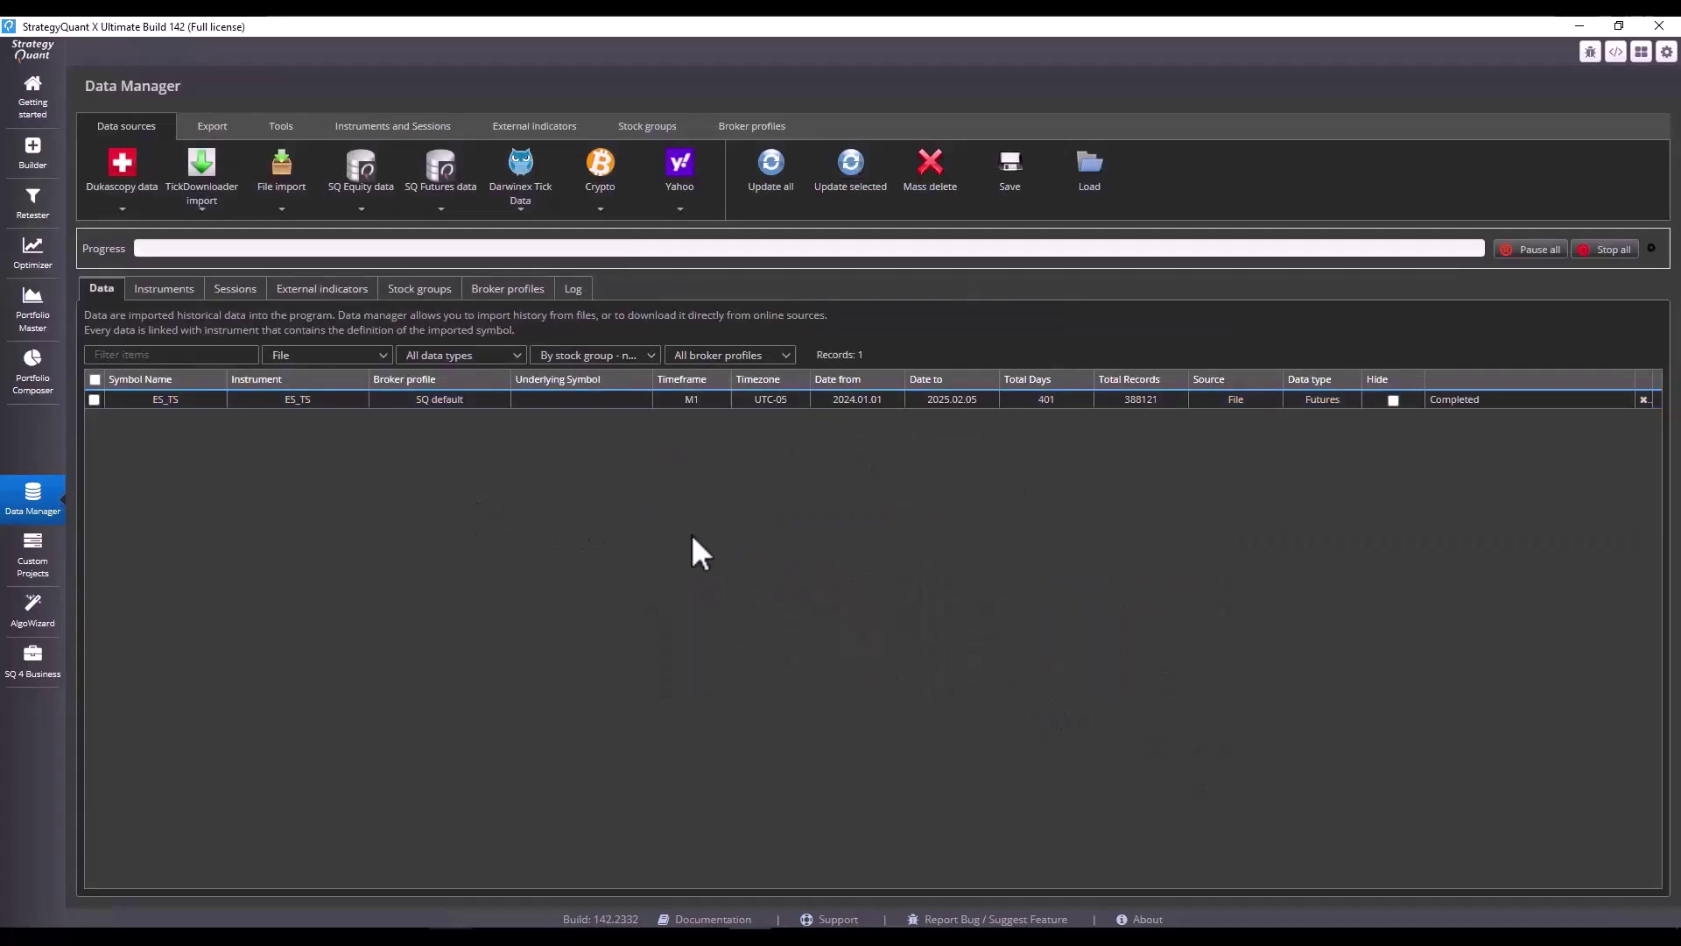
Choose ES_TS as the Builder's build symbol.
left_click(28, 156)
left_click(793, 230)
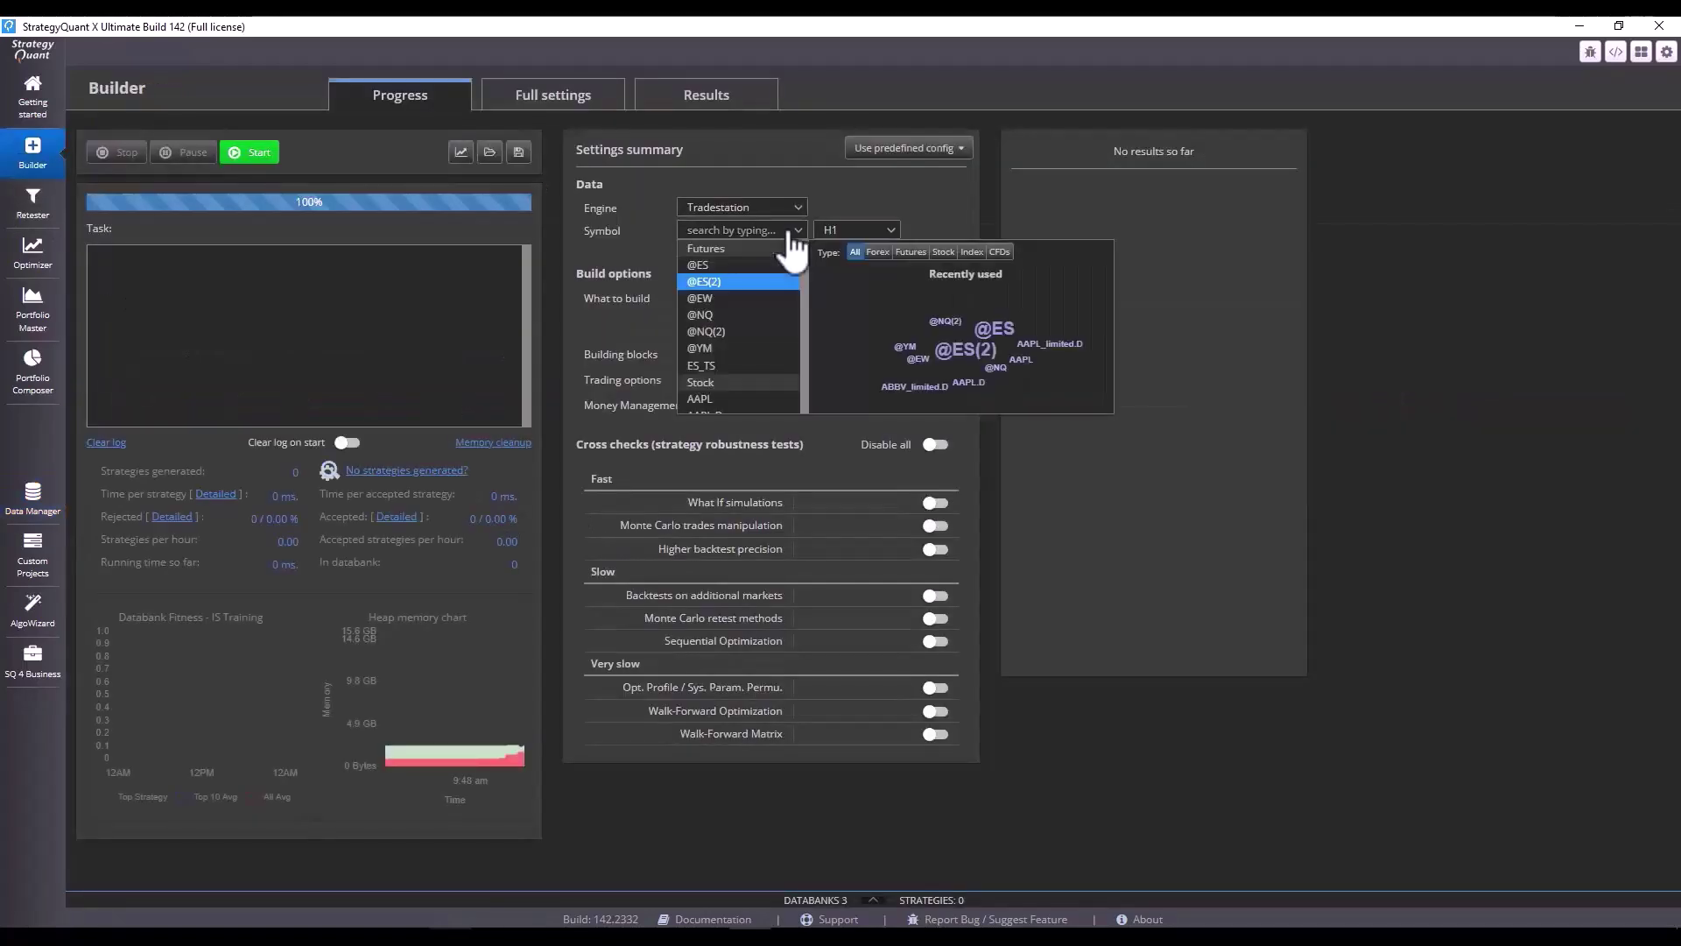
left_click(718, 366)
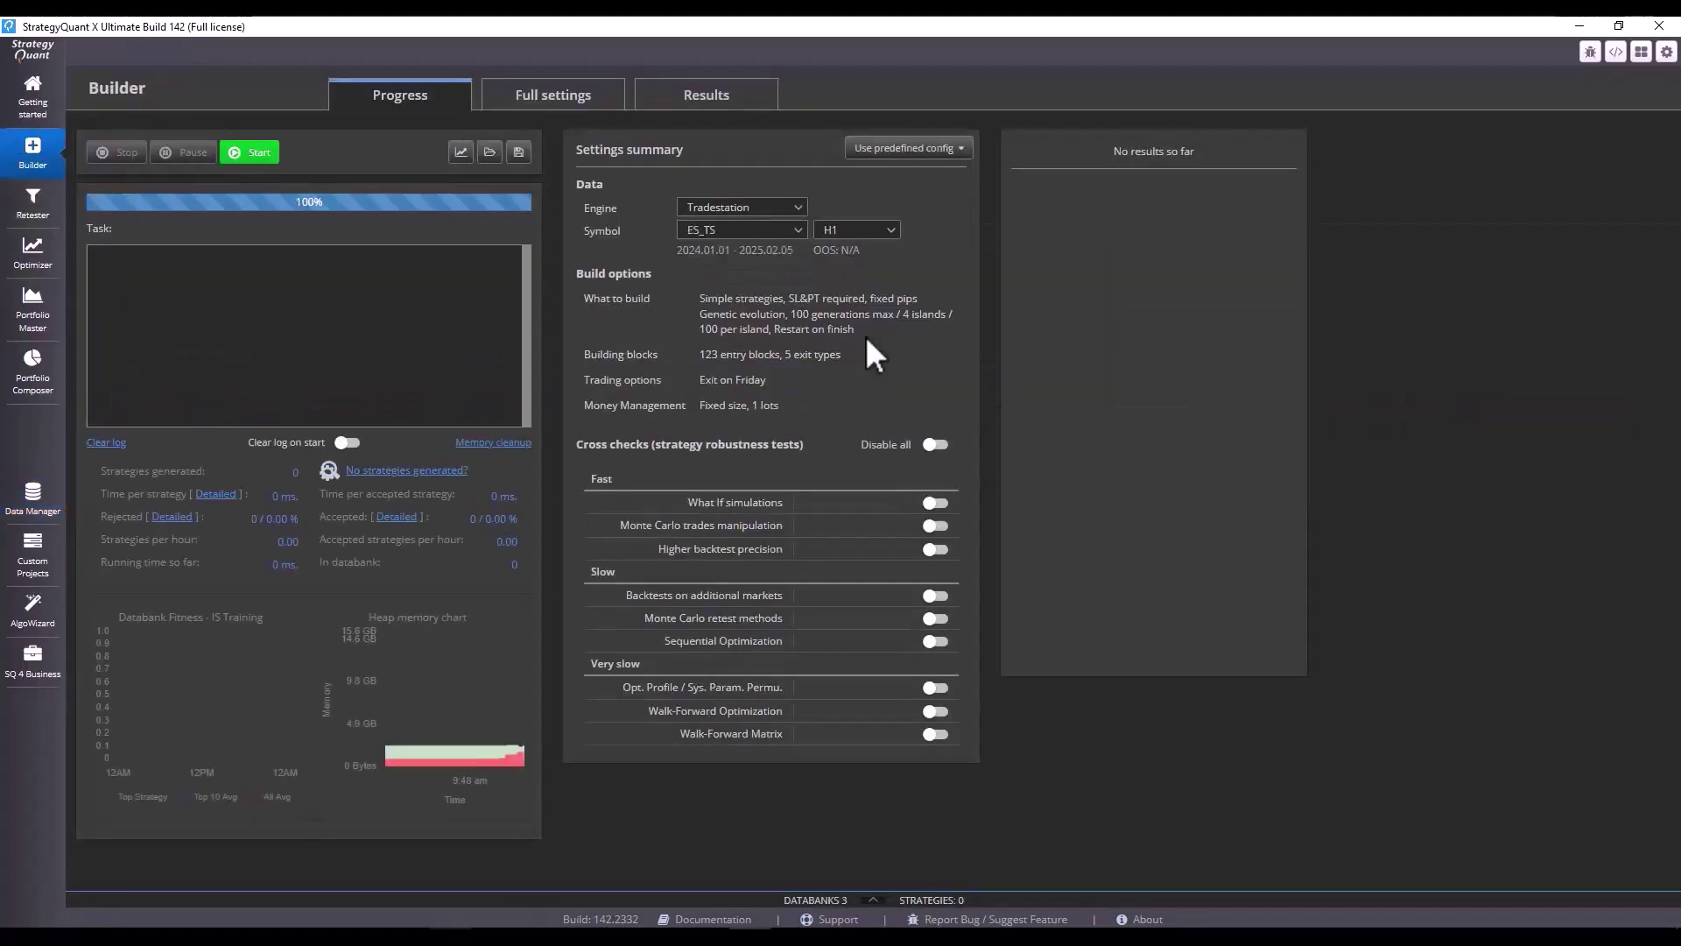
Turn on max distance from market in the Builder's trading options.
left_click(593, 103)
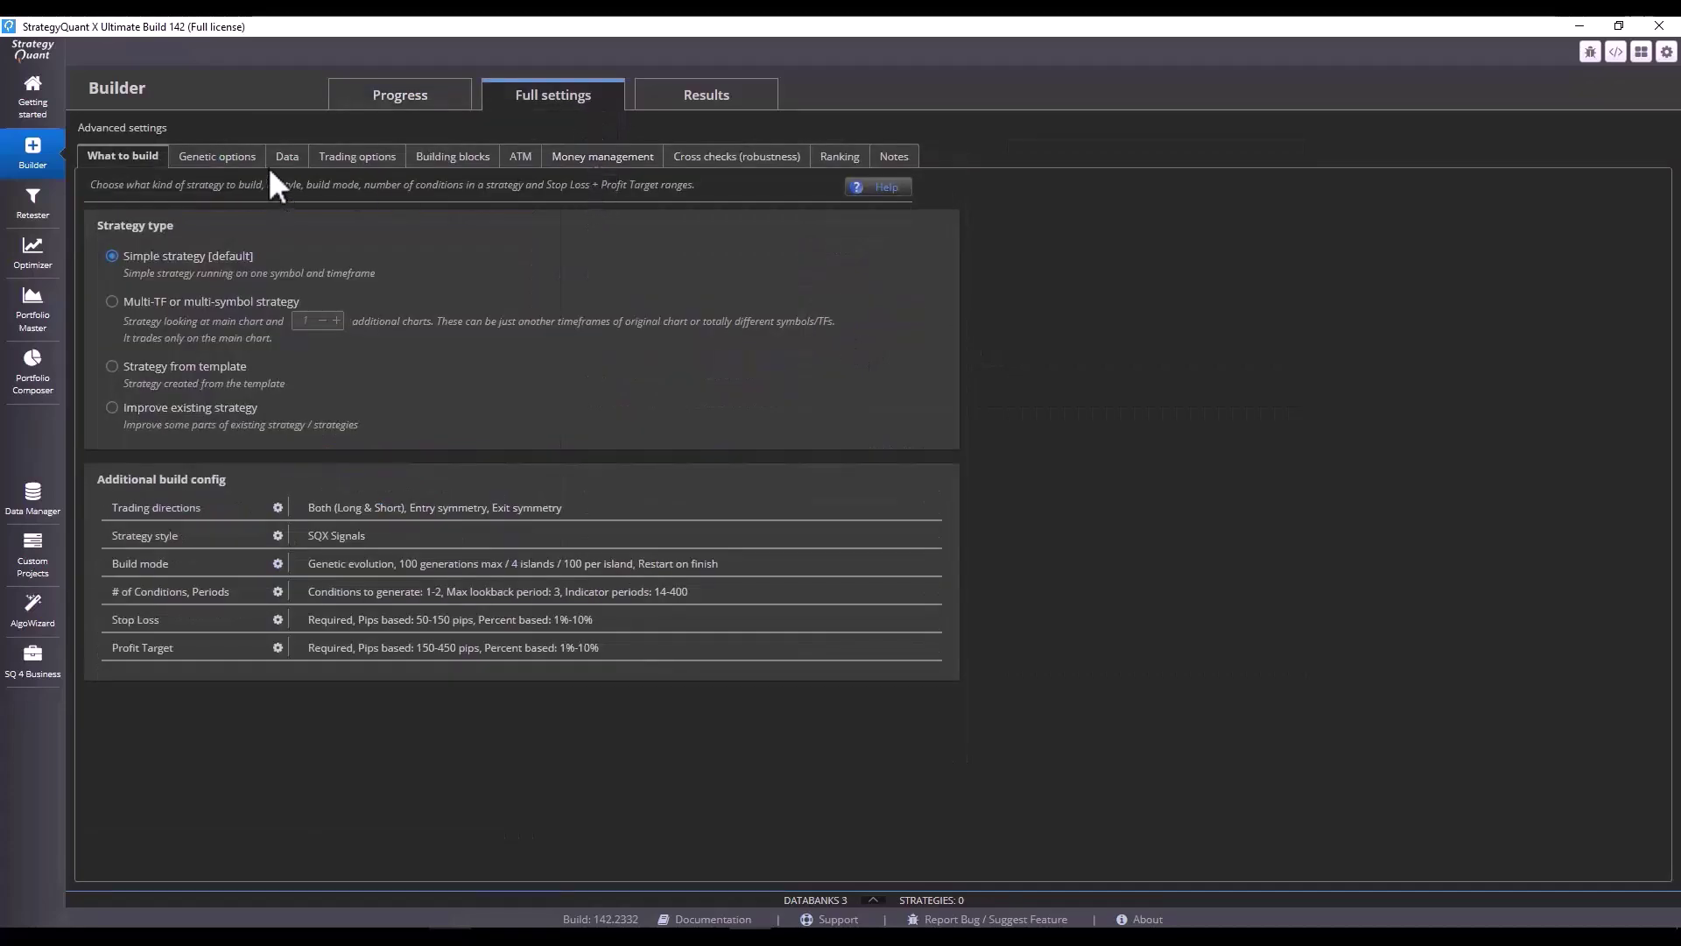
left_click(337, 160)
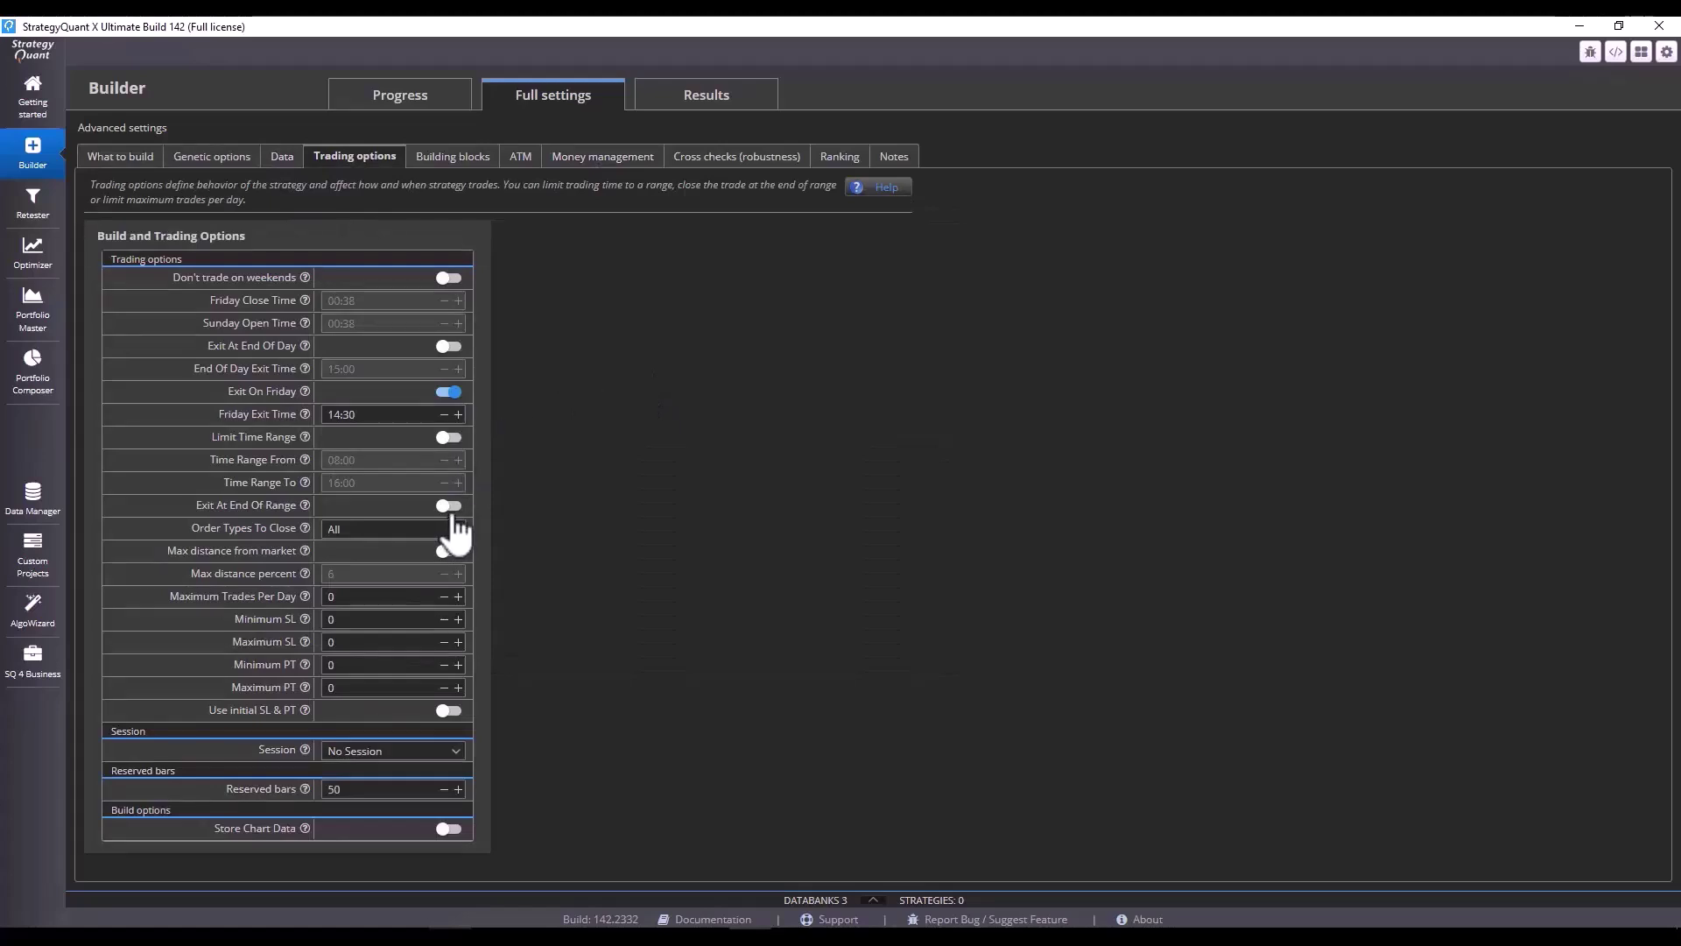
left_click(449, 552)
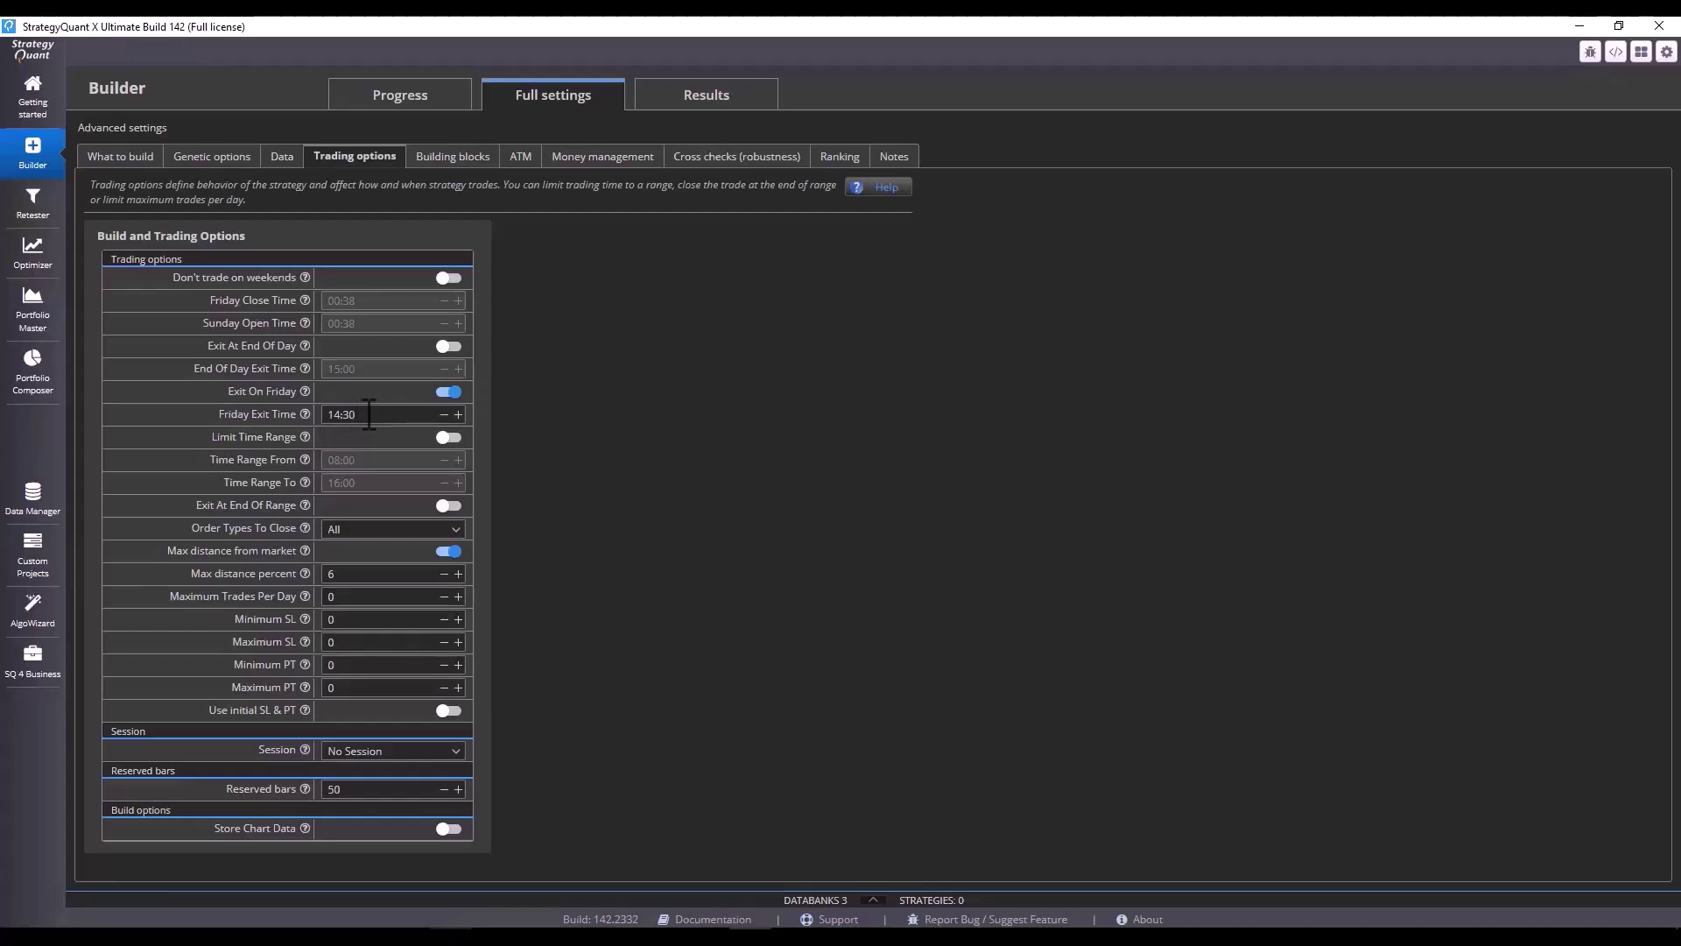
Set the Builder's trading session to regular.
left_click(382, 753)
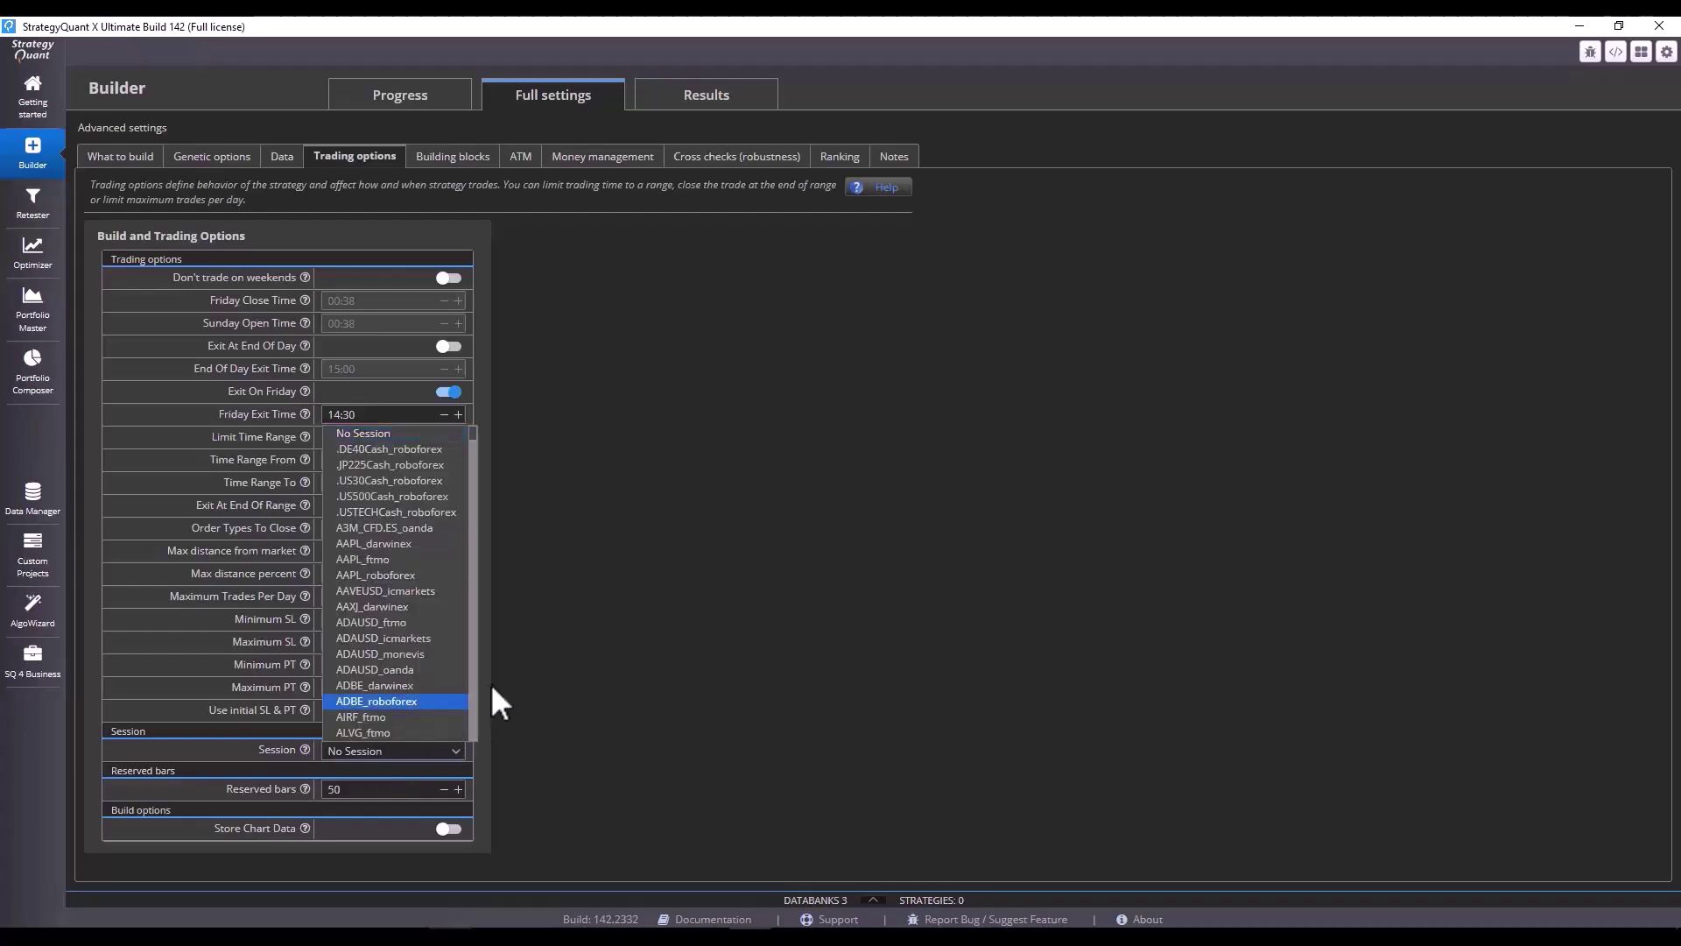
key("End")
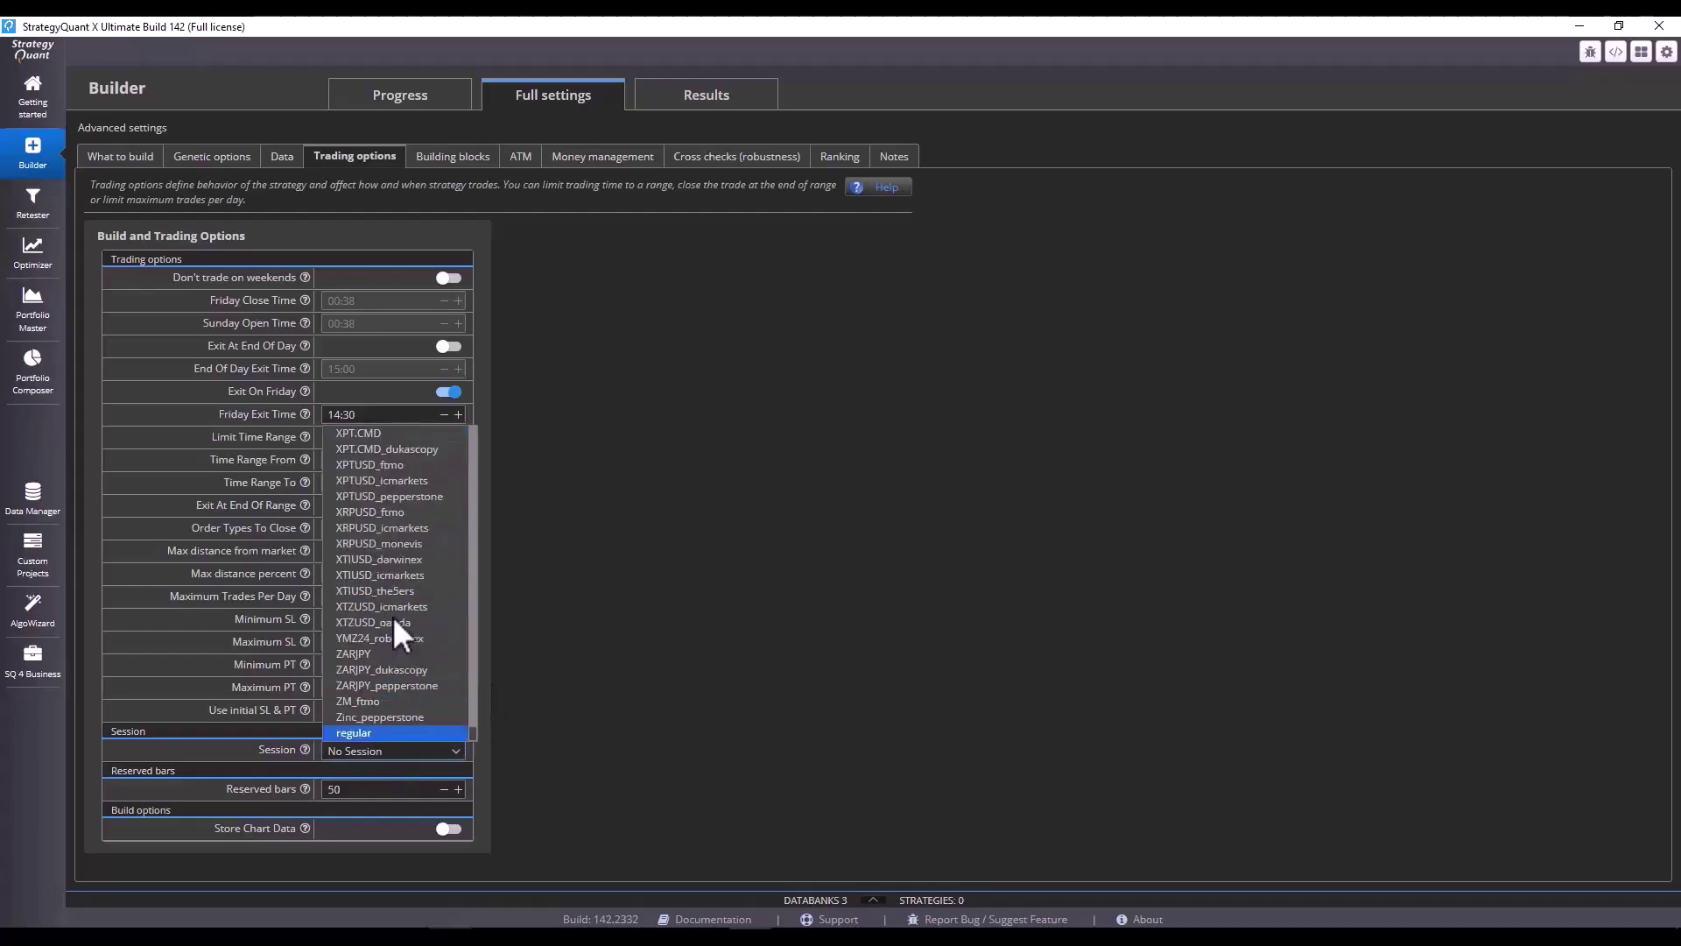
key("Return")
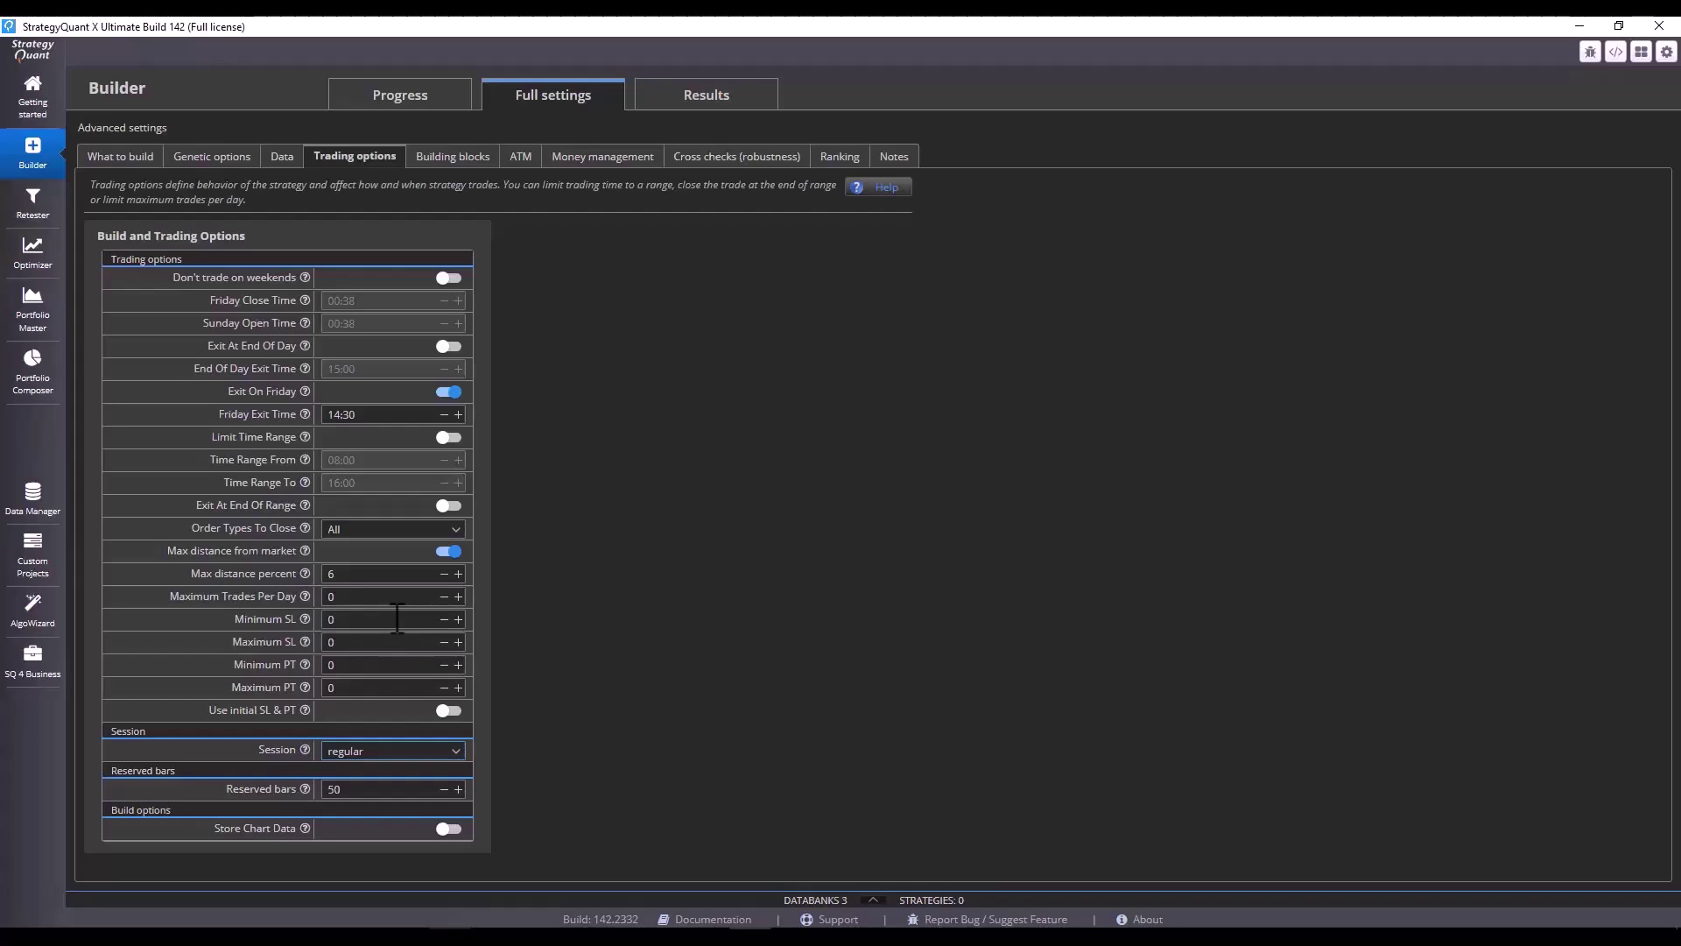
left_click(412, 751)
left_click(385, 556)
left_click(415, 751)
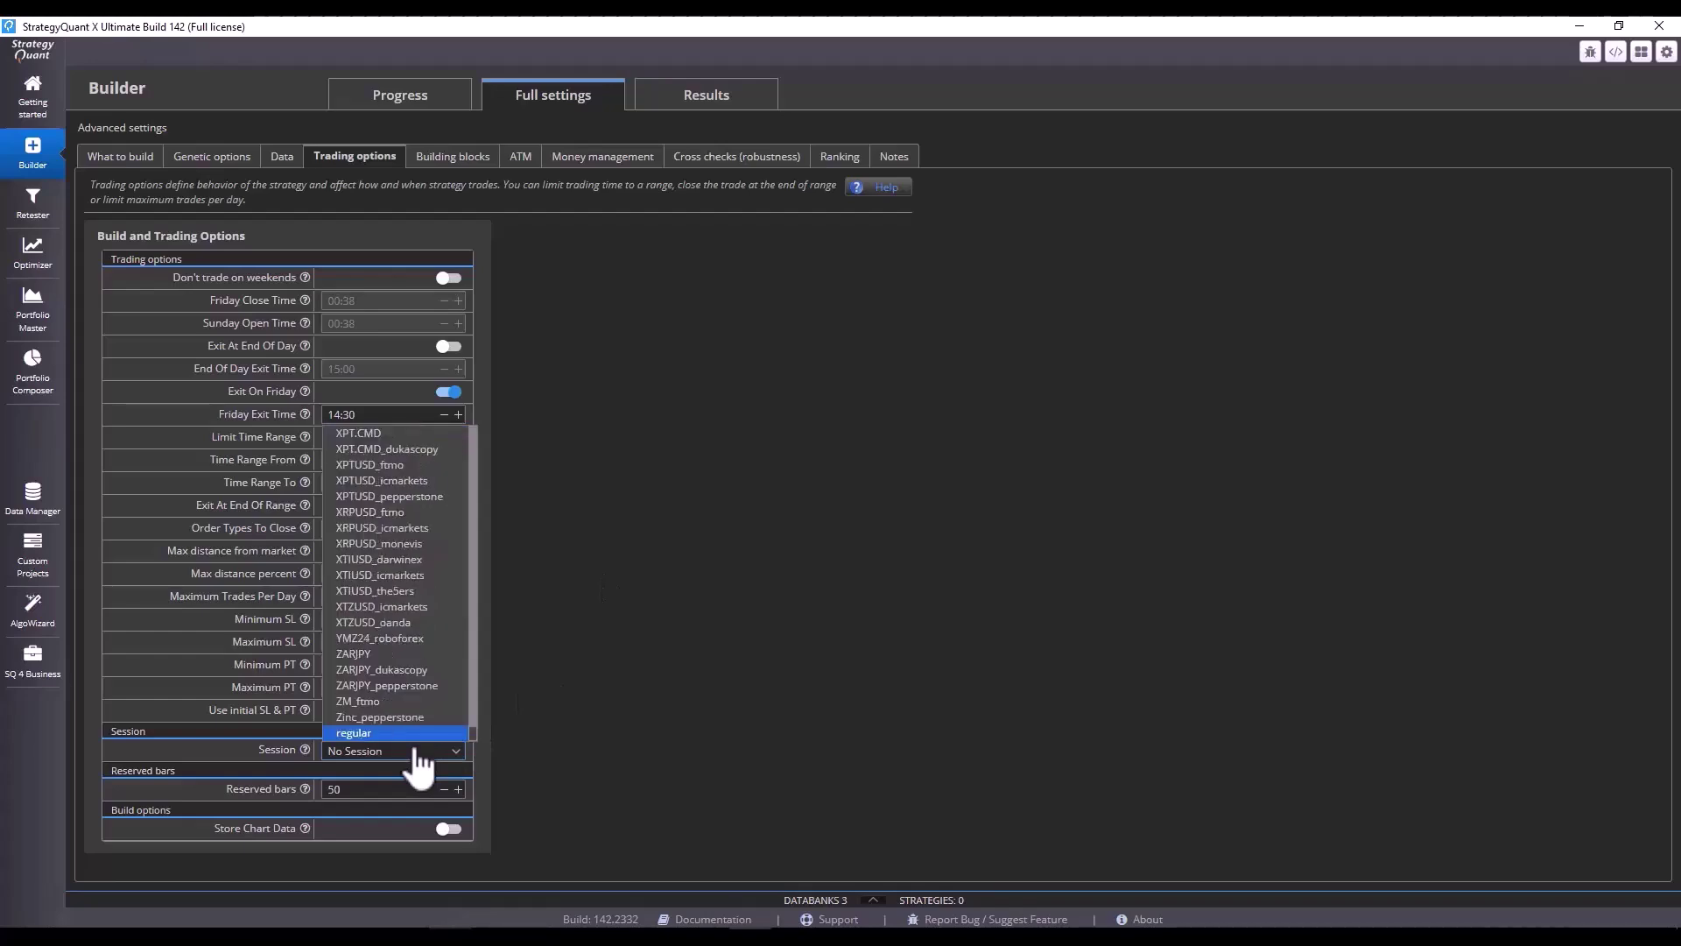
left_click(417, 751)
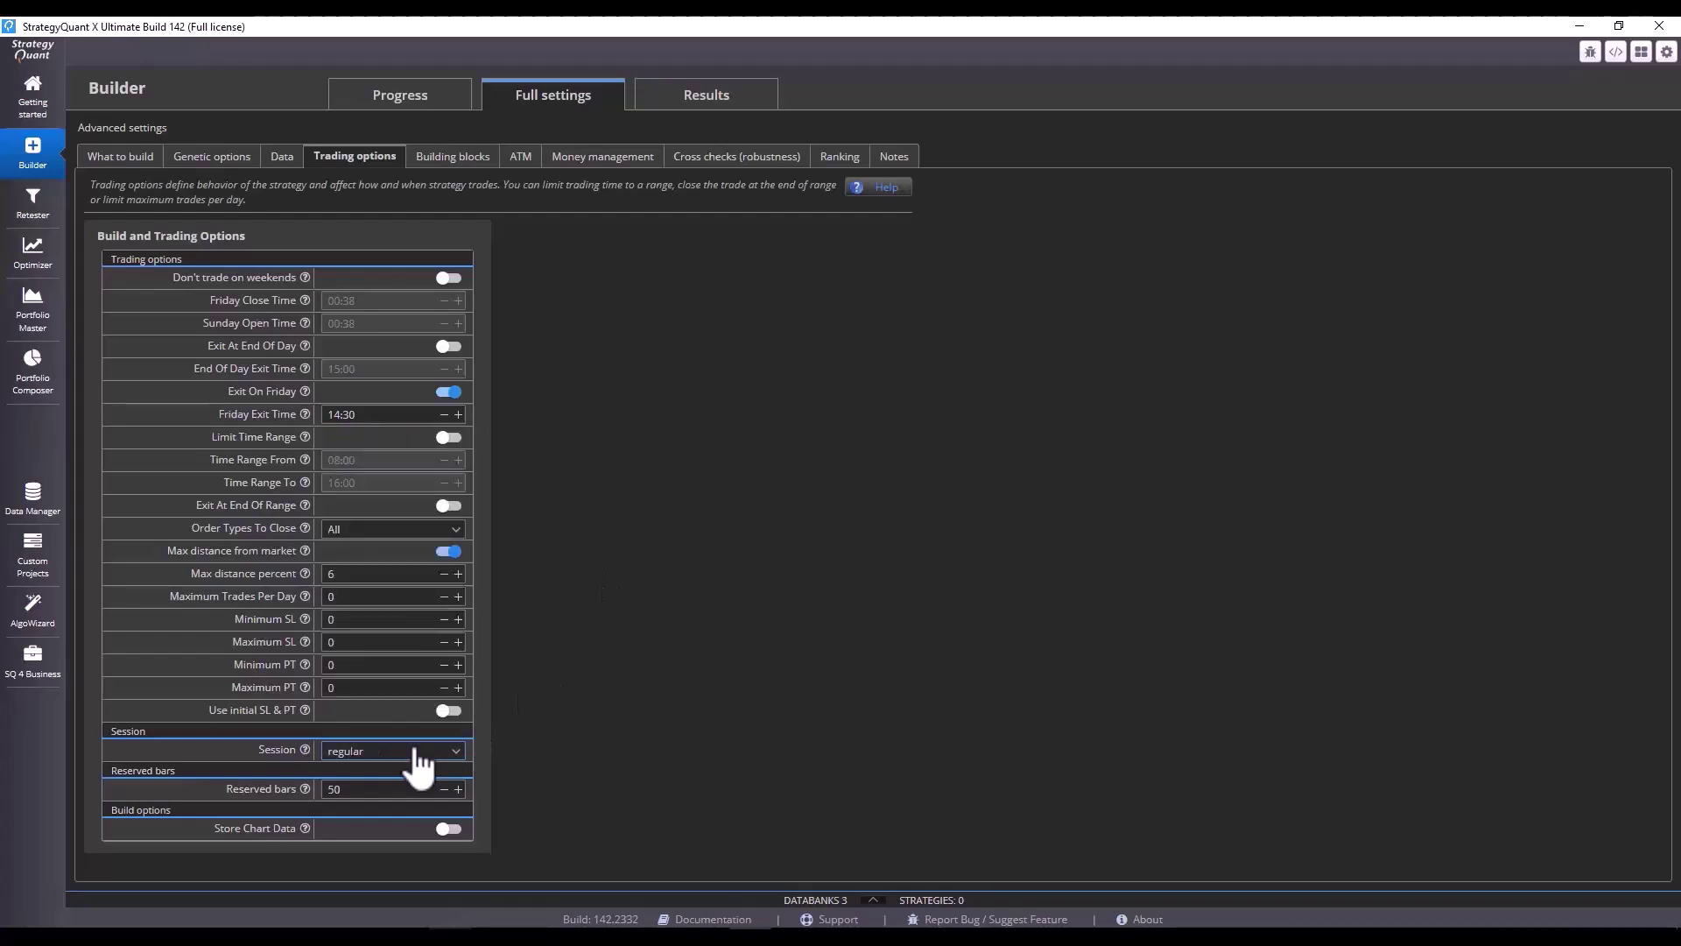
Set reserved bars to 500 in the trading options.
left_click(374, 792)
type("500")
left_click(135, 160)
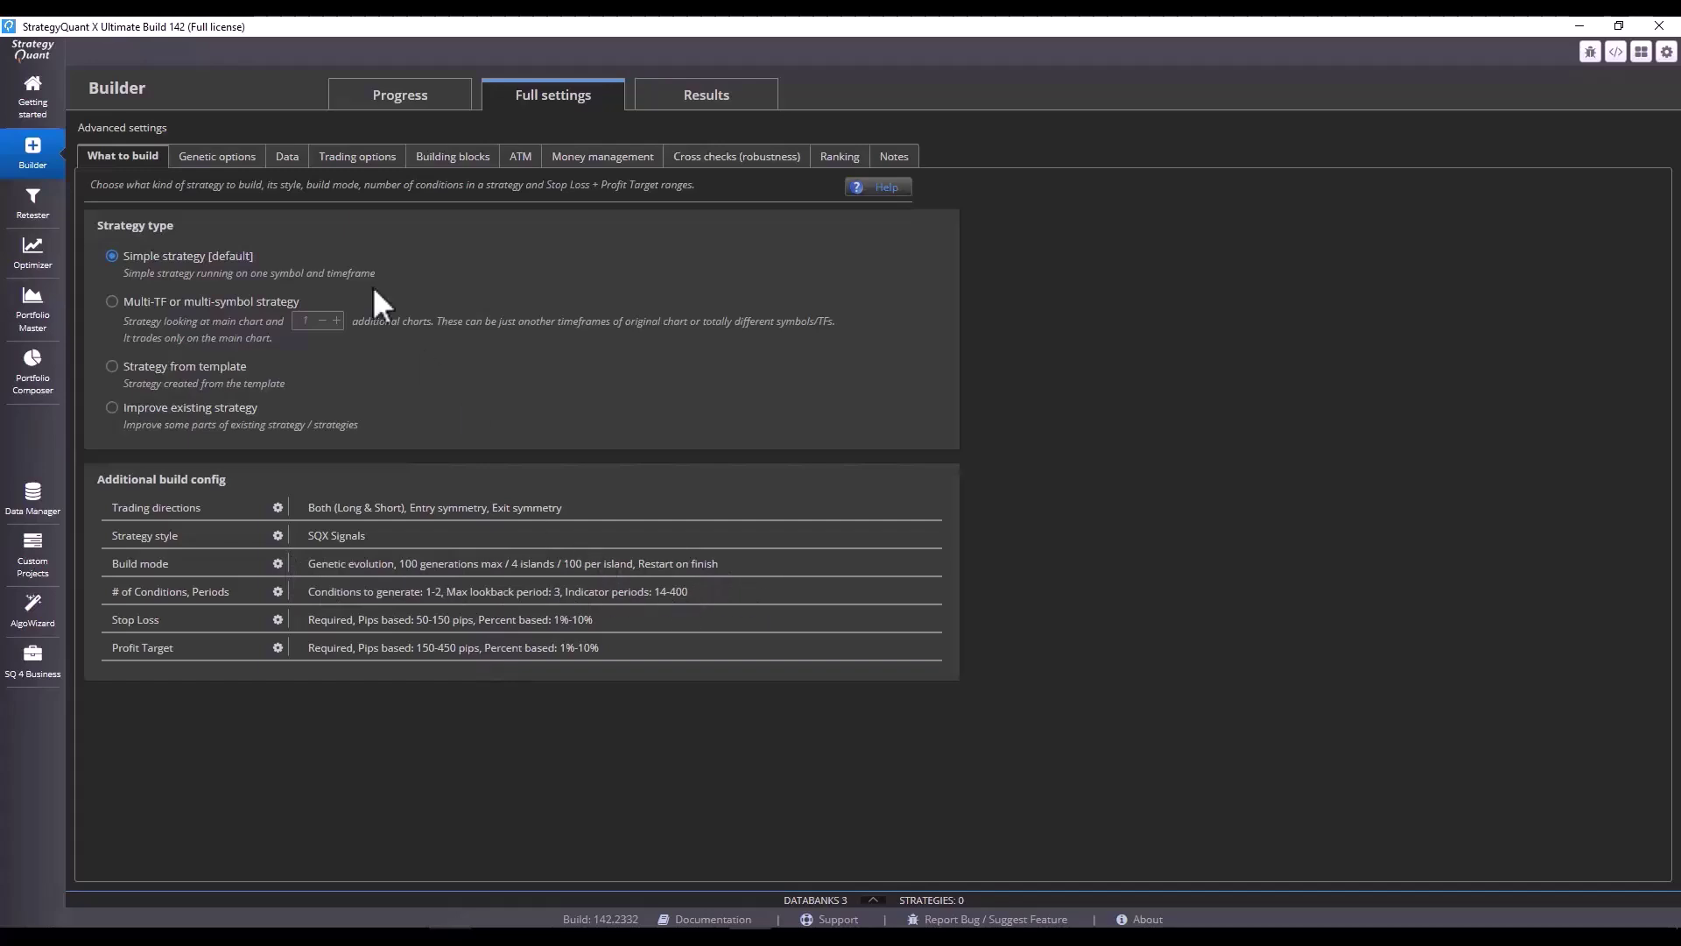
left_click(358, 158)
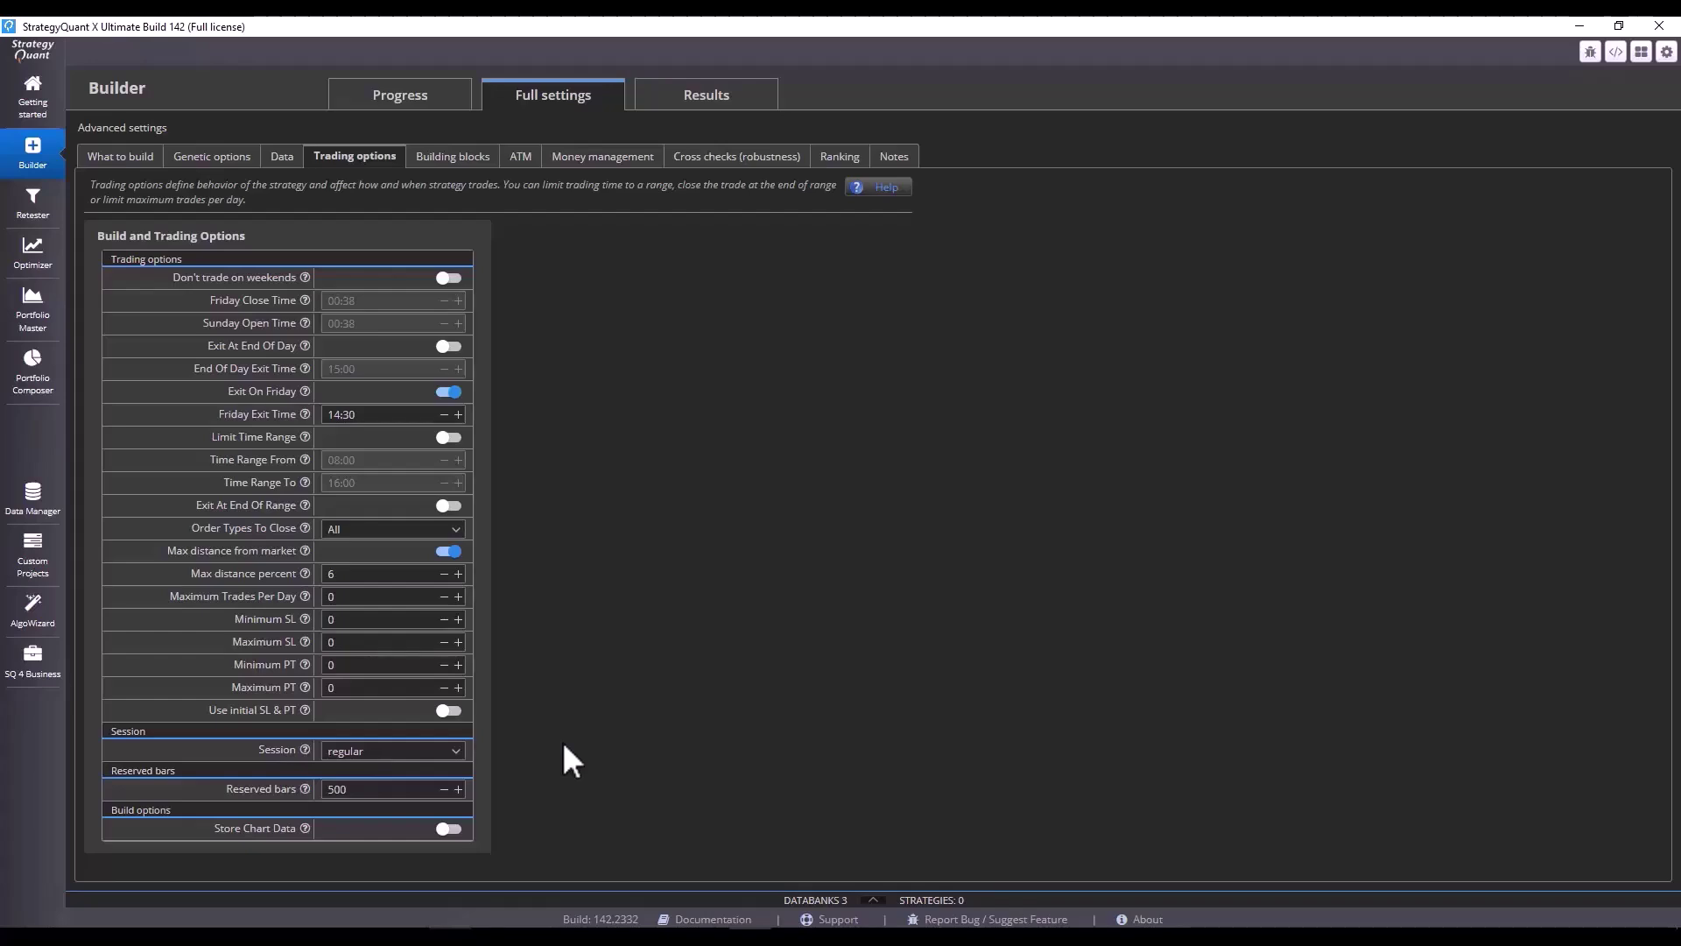
In the Builder's Data settings, leave precision unchanged and enter slippage 25 for ES_TS.
left_click(212, 158)
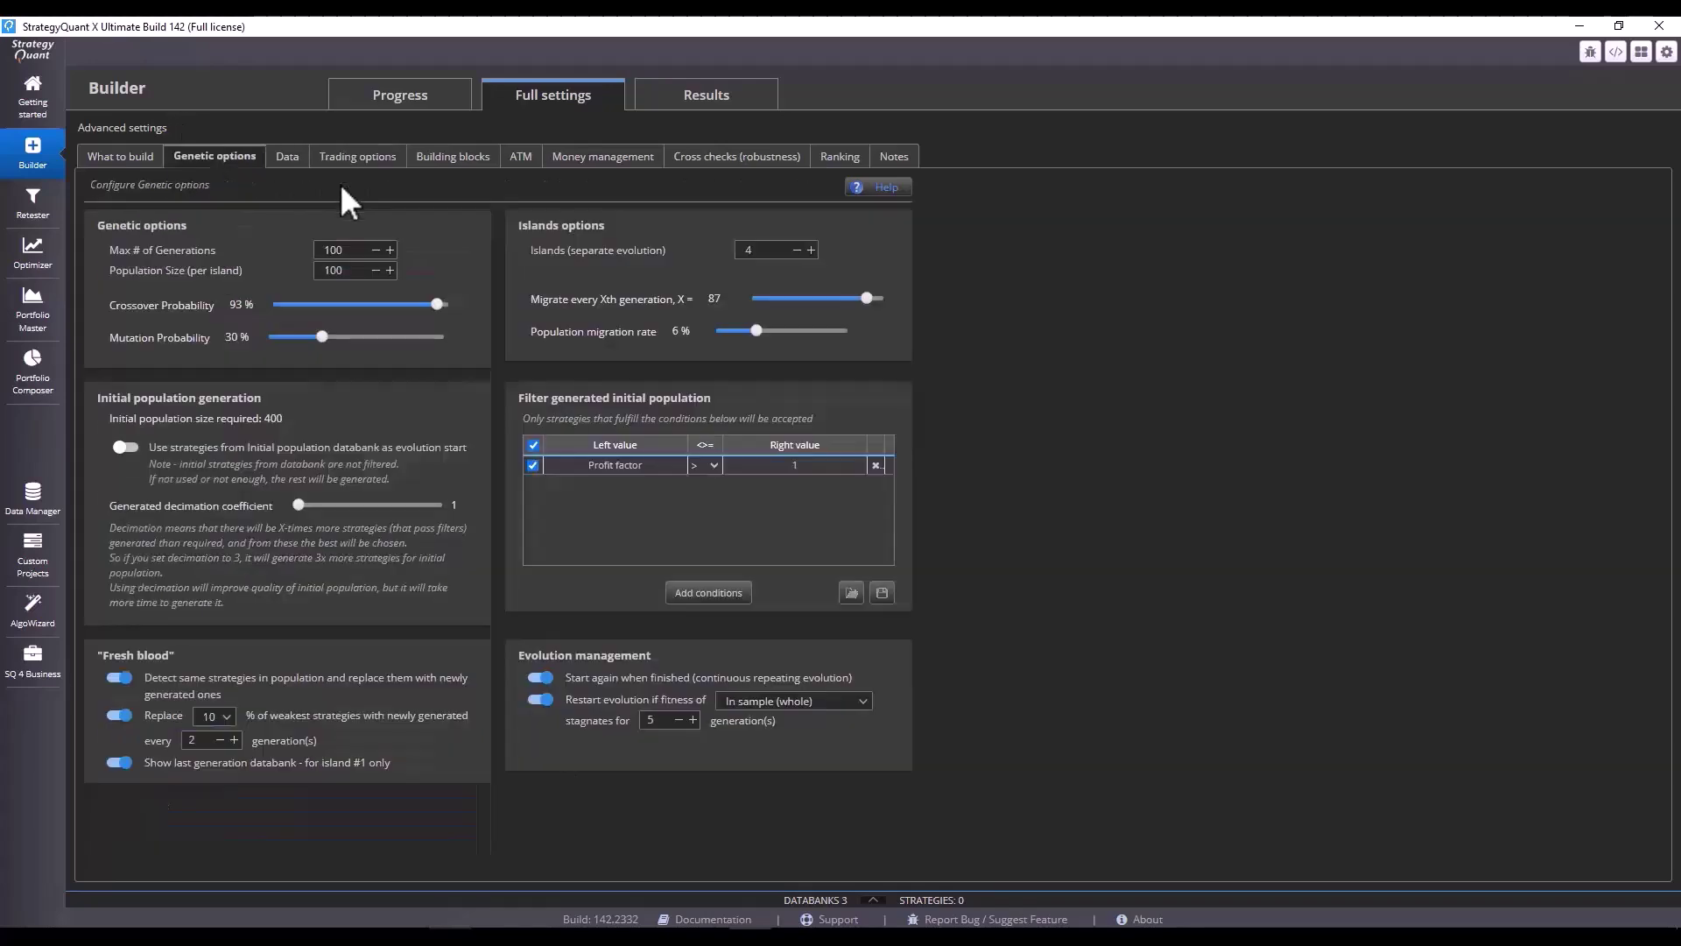
left_click(282, 158)
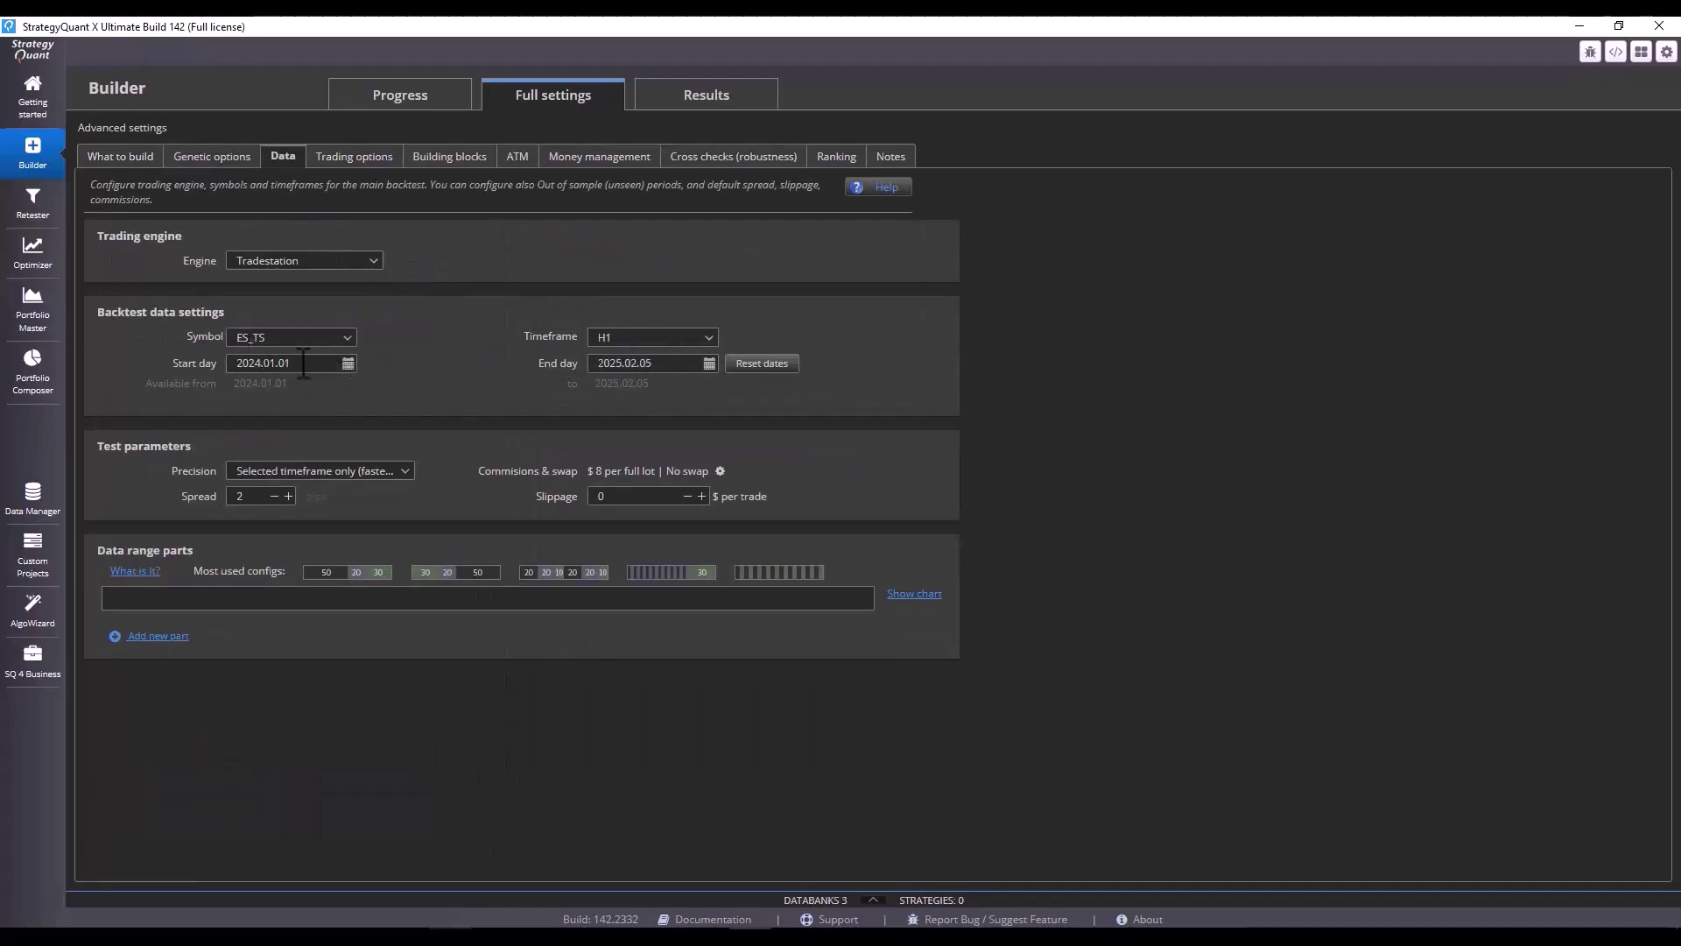
left_click(396, 473)
left_click(350, 454)
left_click(252, 496)
left_click(637, 500)
type("25")
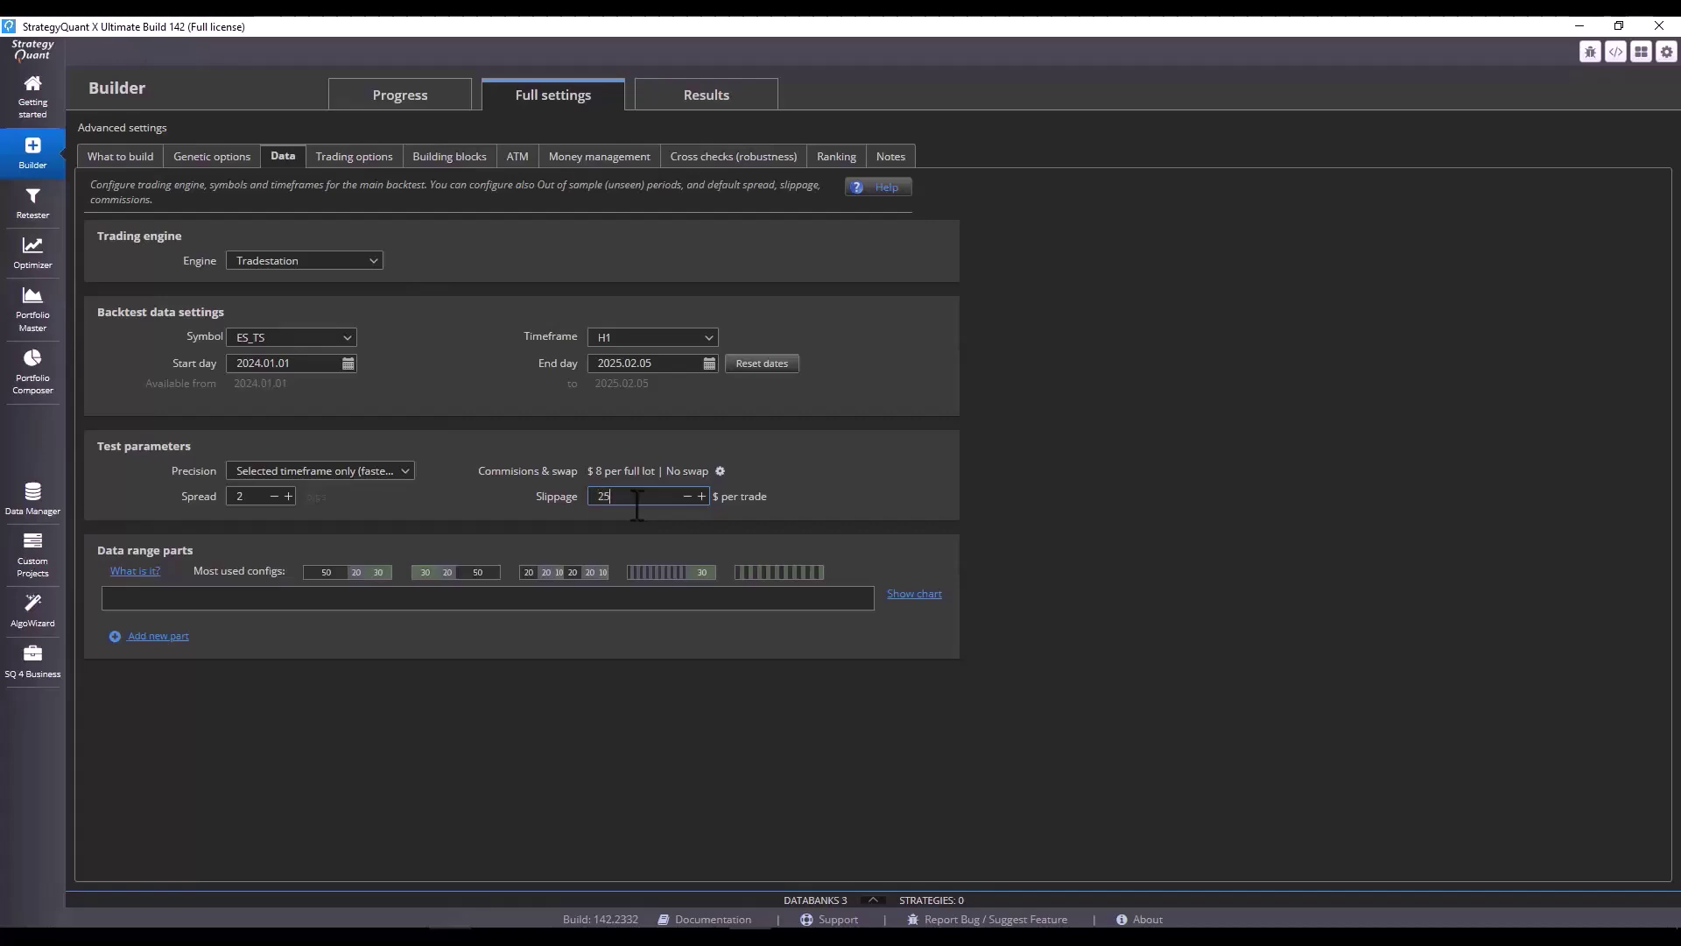